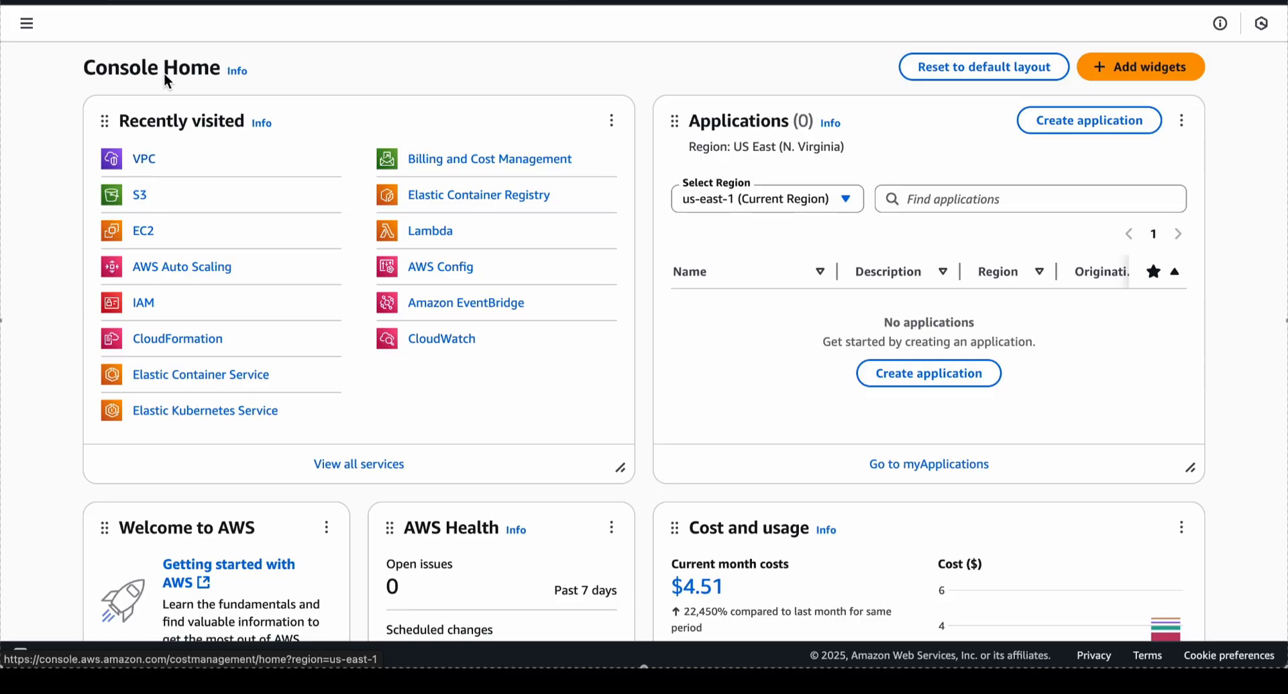
Open the list of VPCs in the VPC service and start creating a new VPC.
click(37, 2)
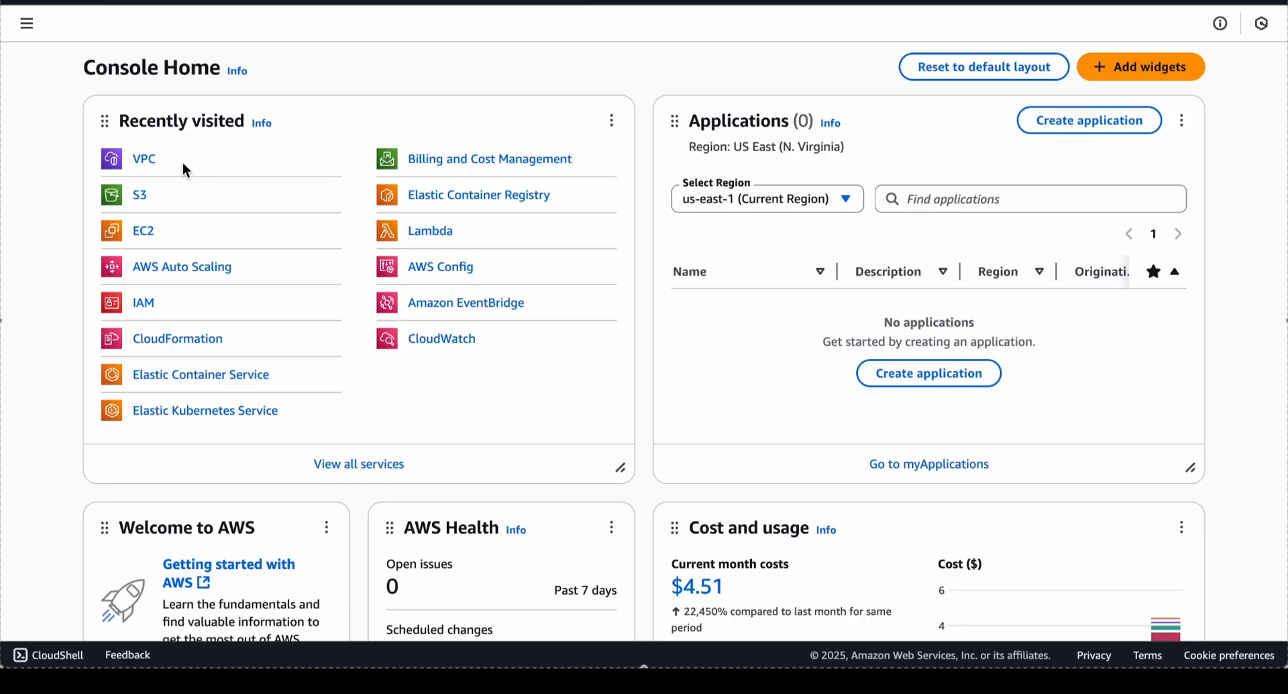
click(143, 161)
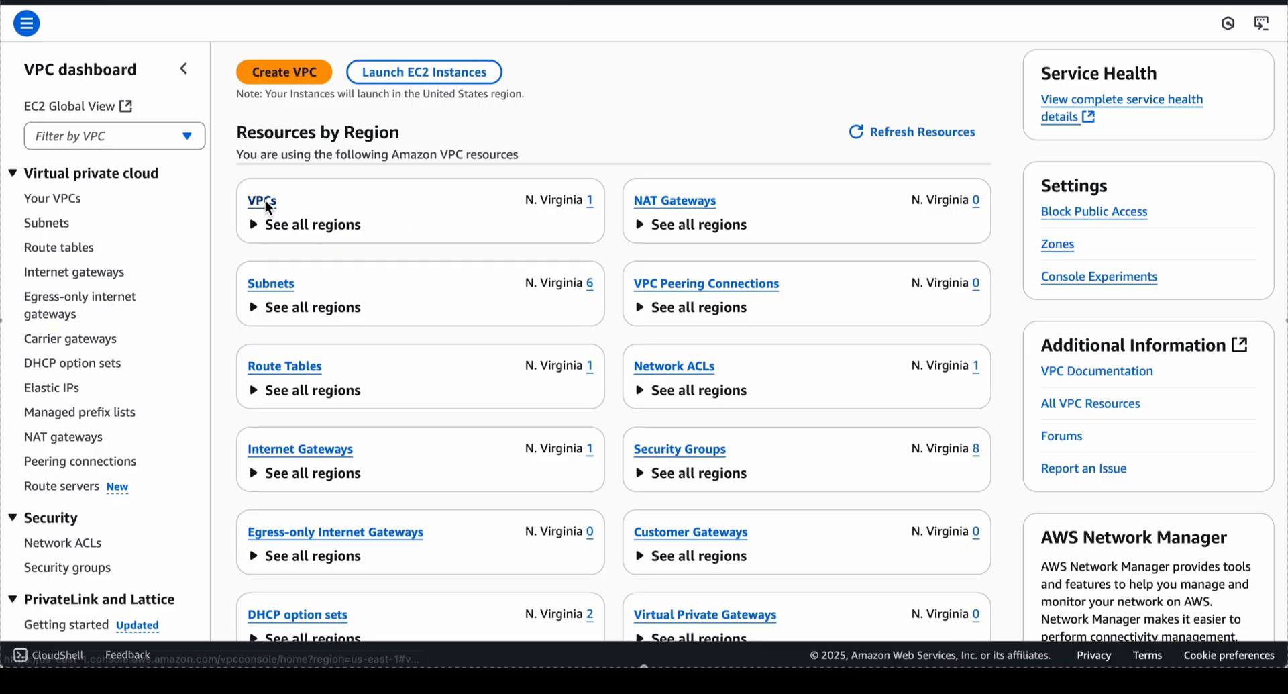
click(264, 201)
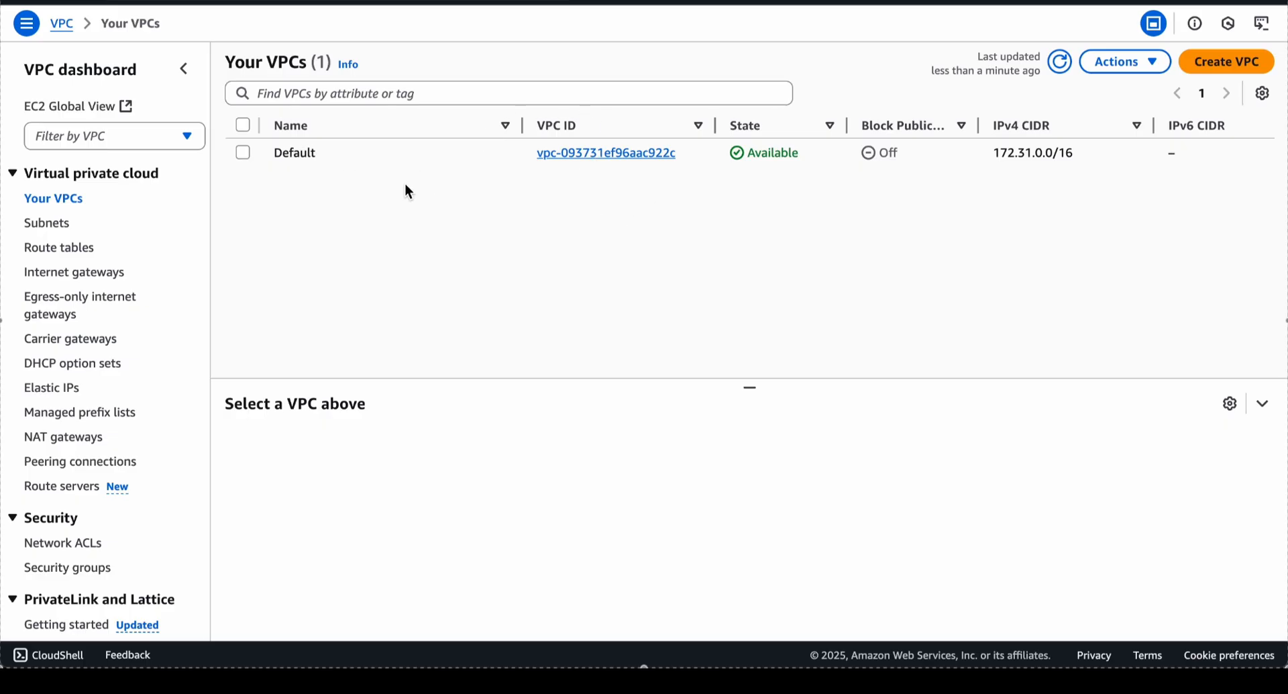
click(1224, 67)
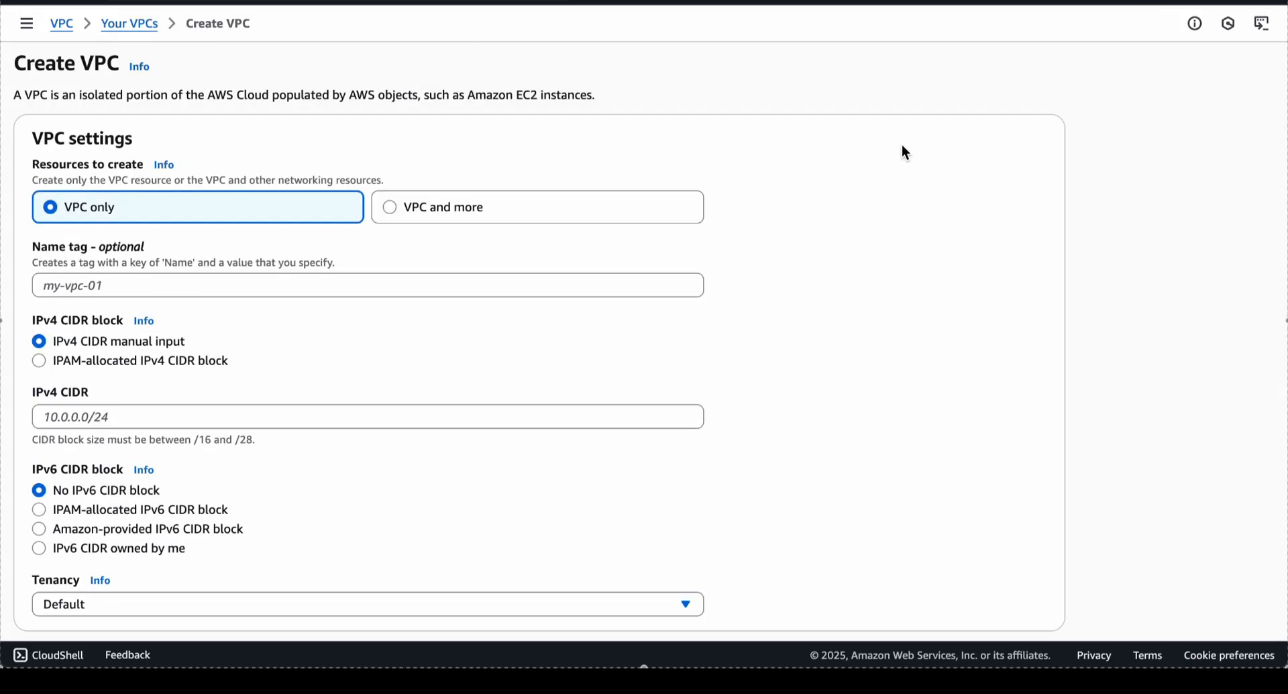
Choose to create "VPC and more" and review the preview of subnets, route tables and network connections.
click(442, 210)
scroll(577, 379, right, 2)
scroll(577, 380, left, 1)
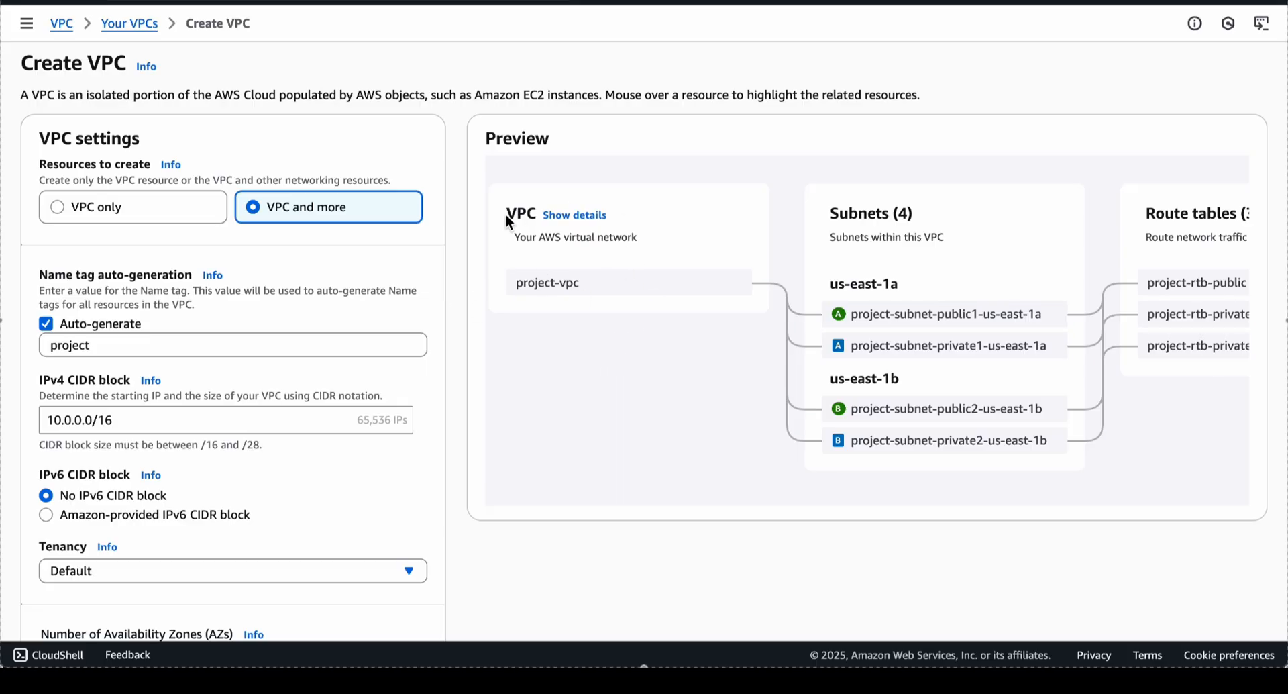
scroll(640, 281, right, 3)
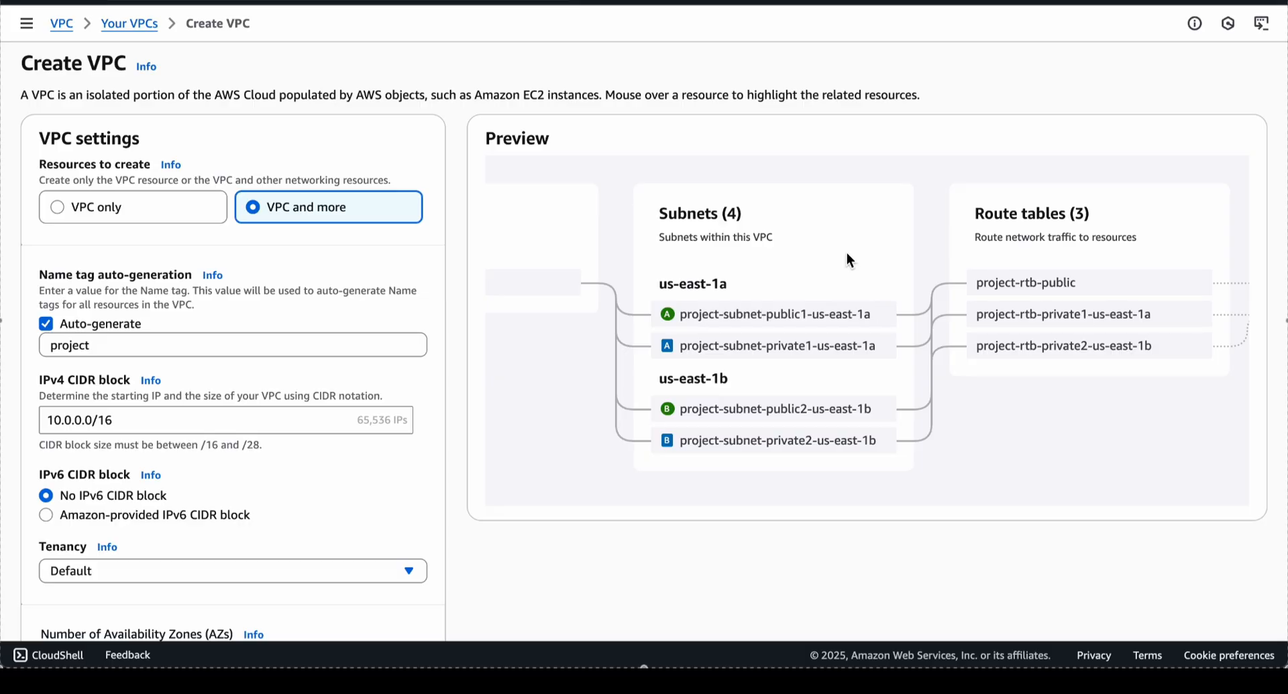
scroll(846, 253, right, 2)
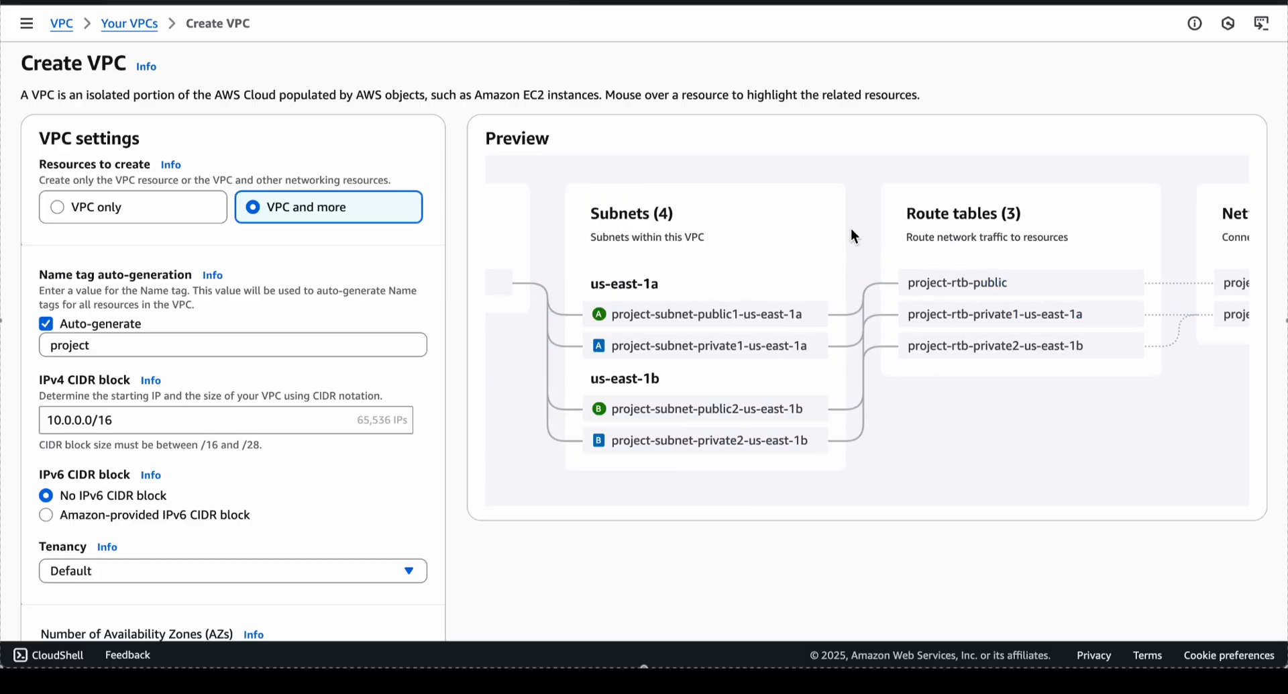
scroll(851, 229, right, 5)
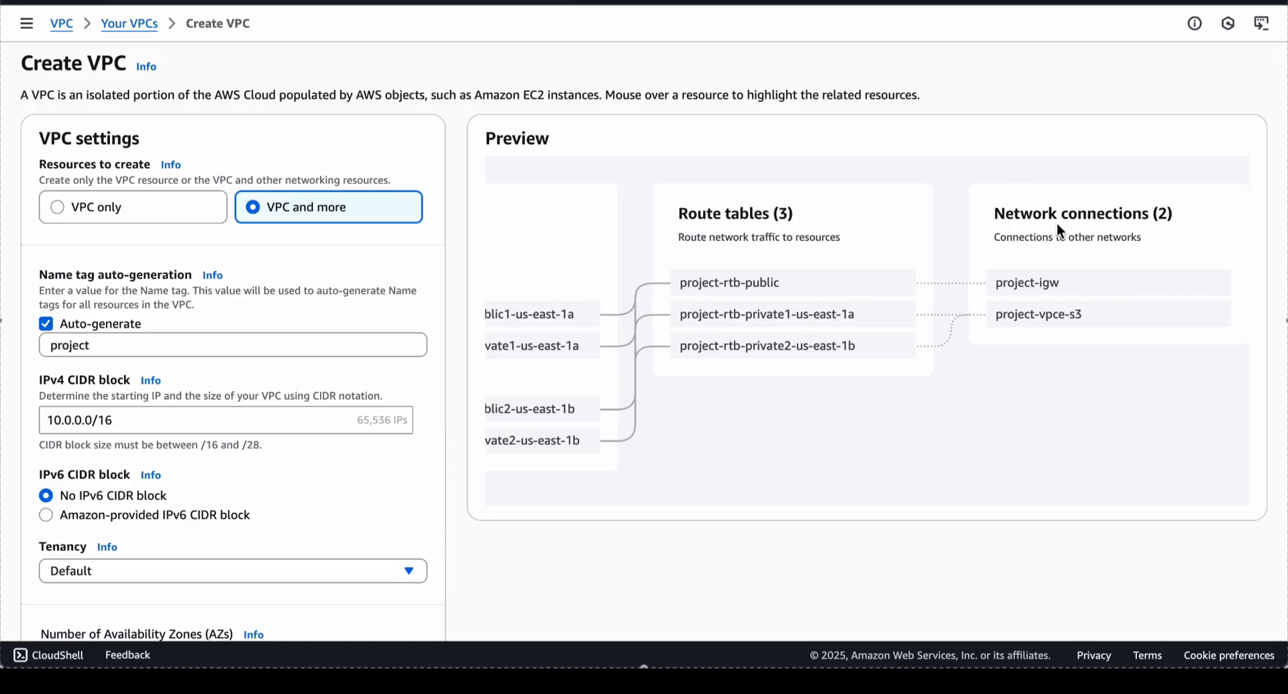
Set the auto-generated name tag for the VPC resources to "test".
scroll(305, 295, down, 1)
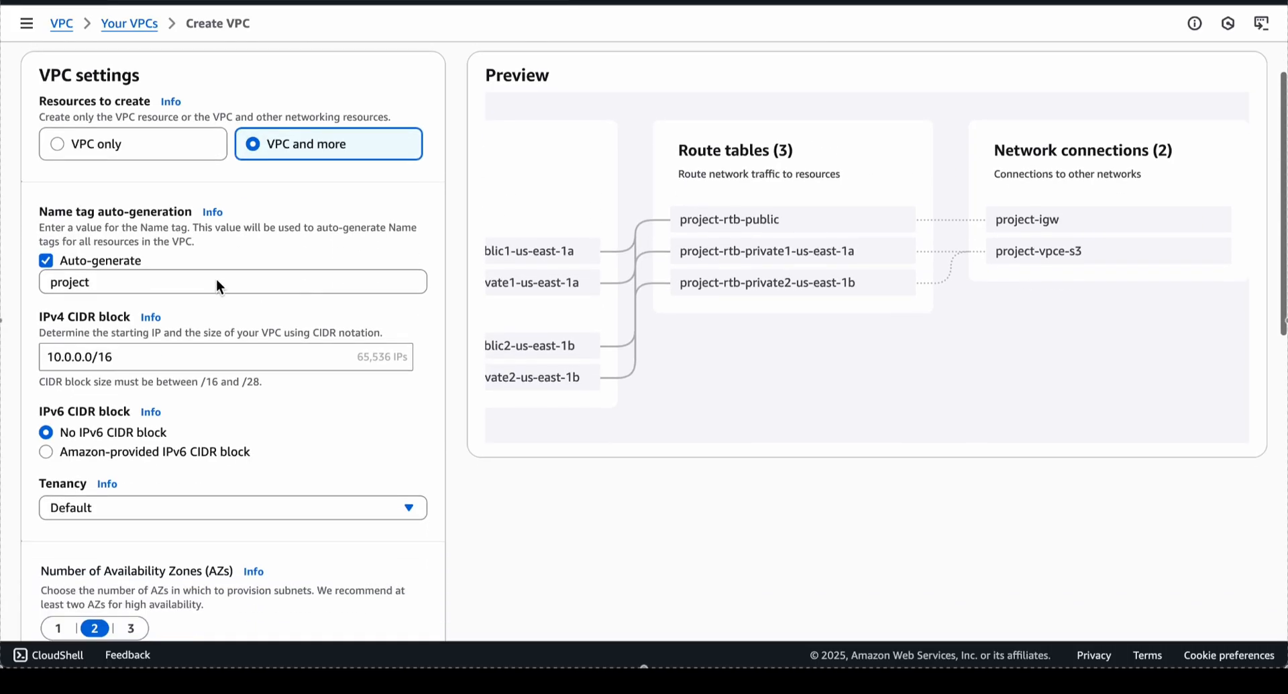
double_click(126, 280)
text(tes)
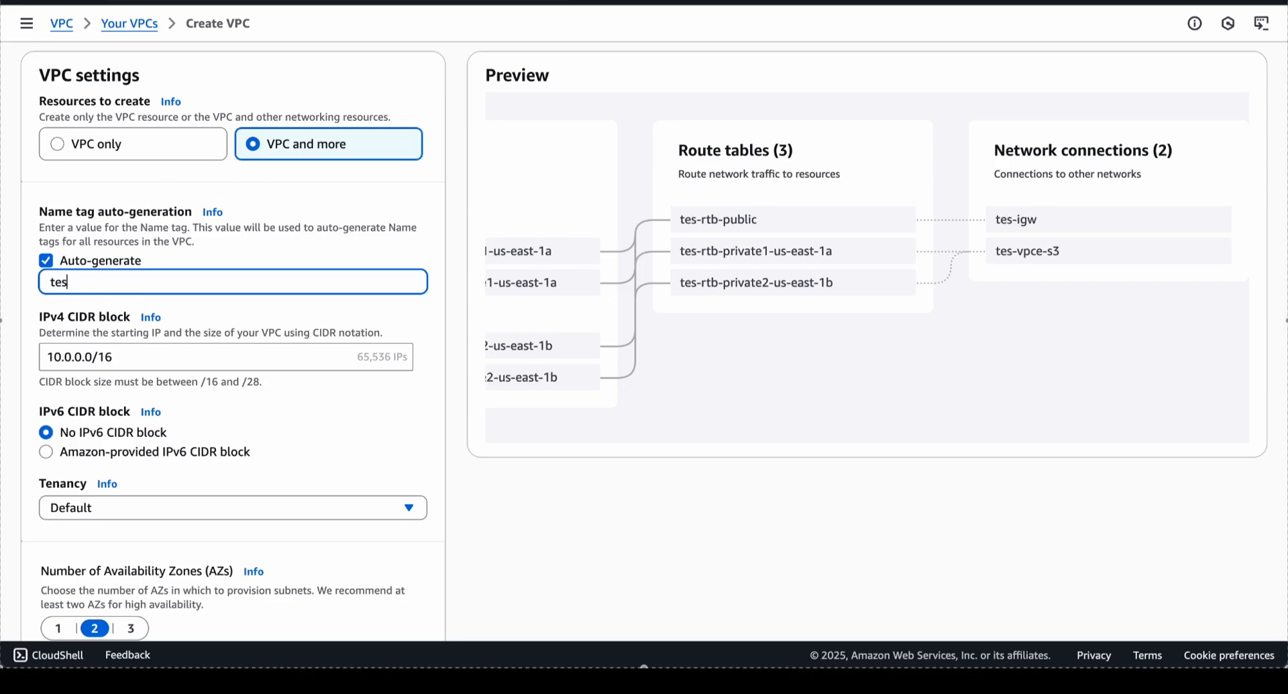
text(t)
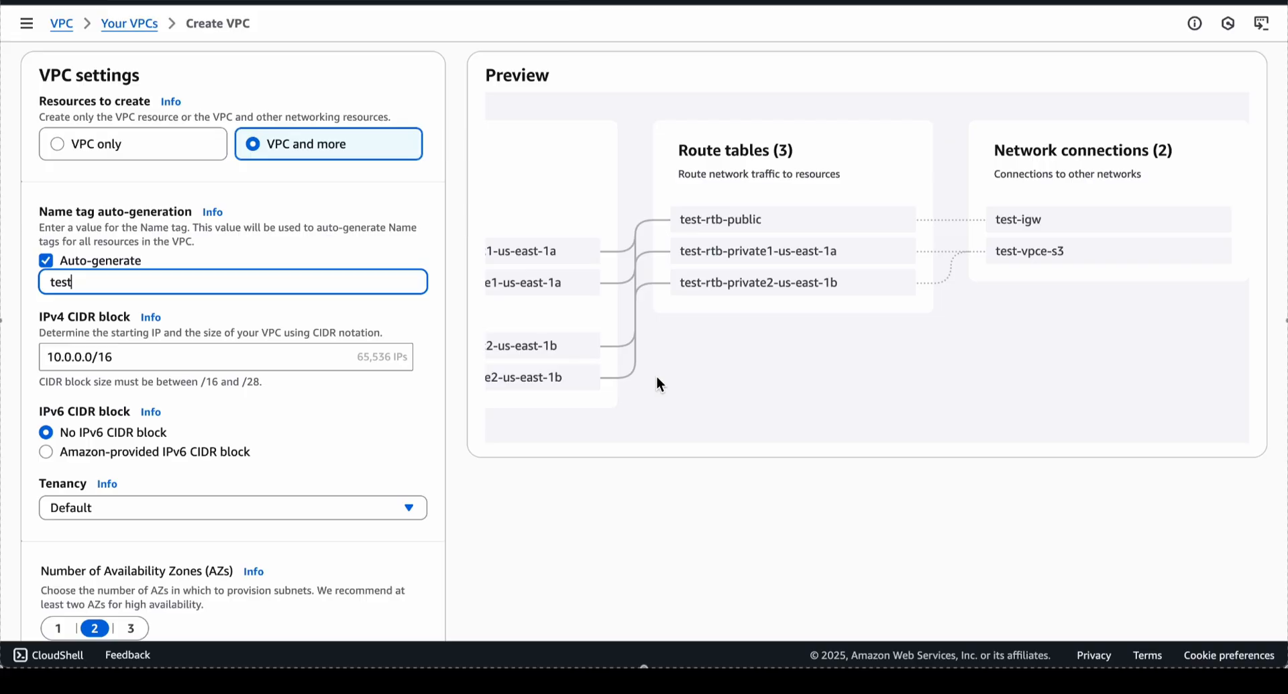
Check the available tenancy options for the VPC, keeping Default.
scroll(657, 376, left, 5)
scroll(297, 294, down, 2)
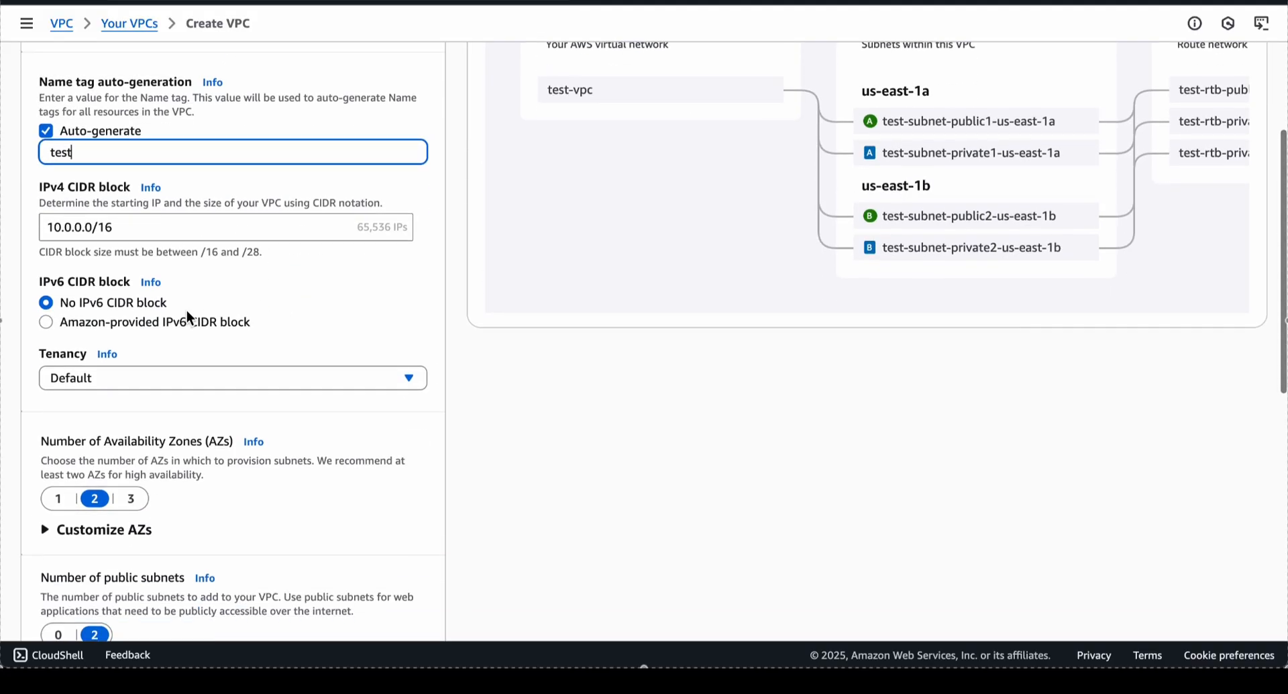
click(109, 378)
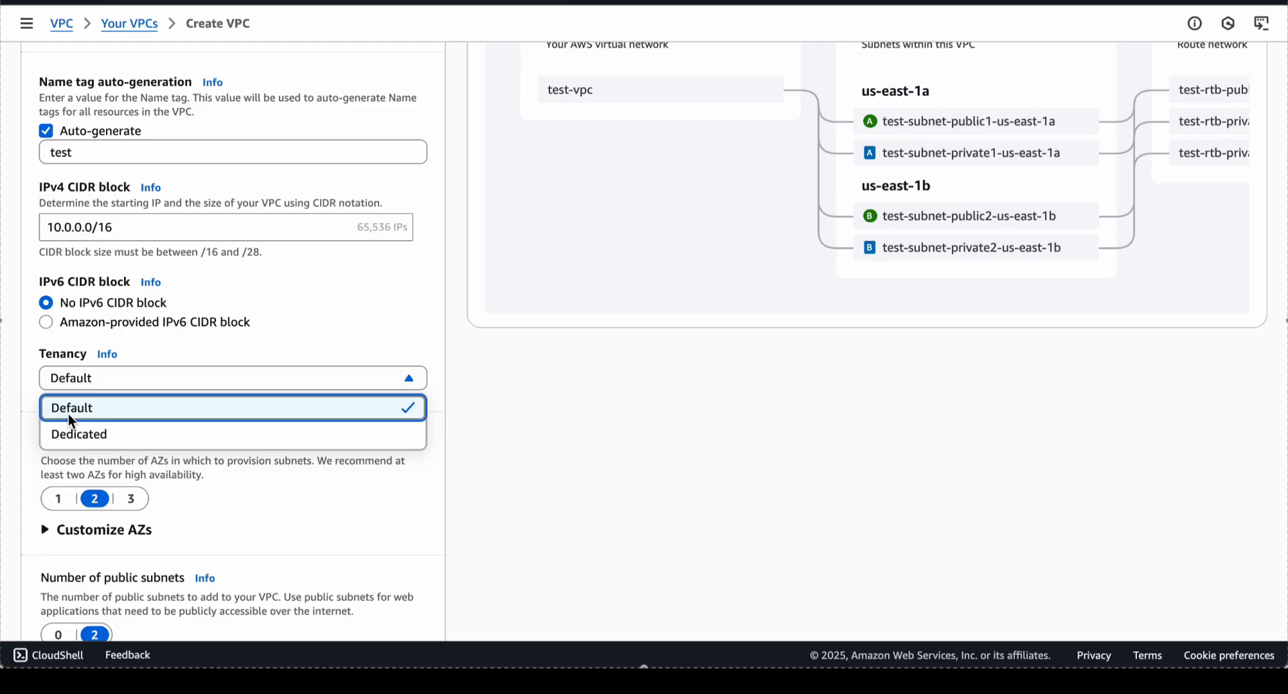
click(14, 434)
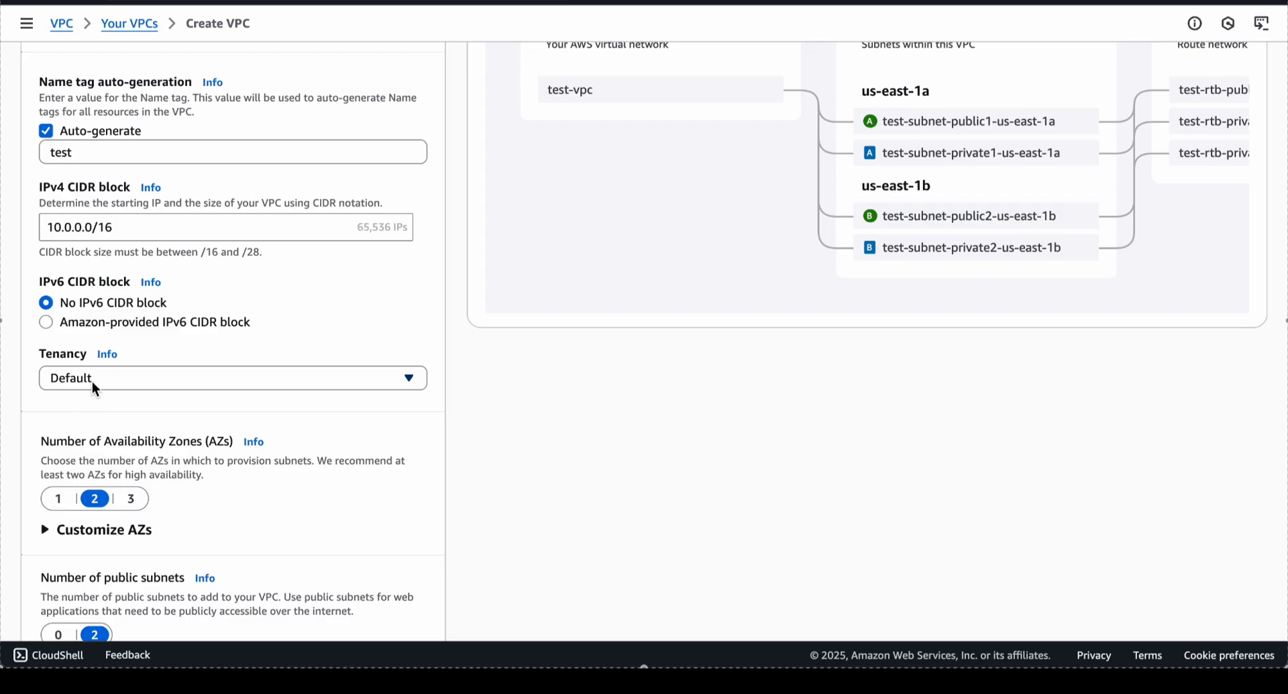
Set the NAT gateways of the new VPC to 1 per AZ.
scroll(90, 380, down, 3)
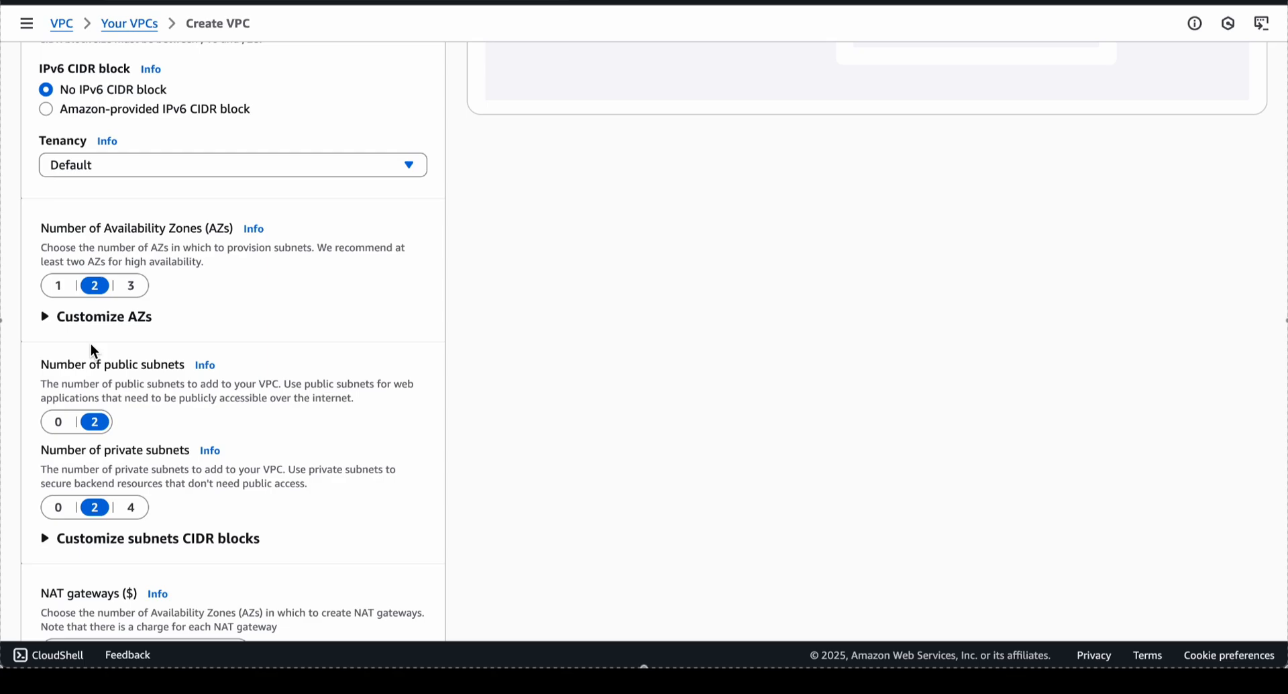
scroll(98, 368, down, 1)
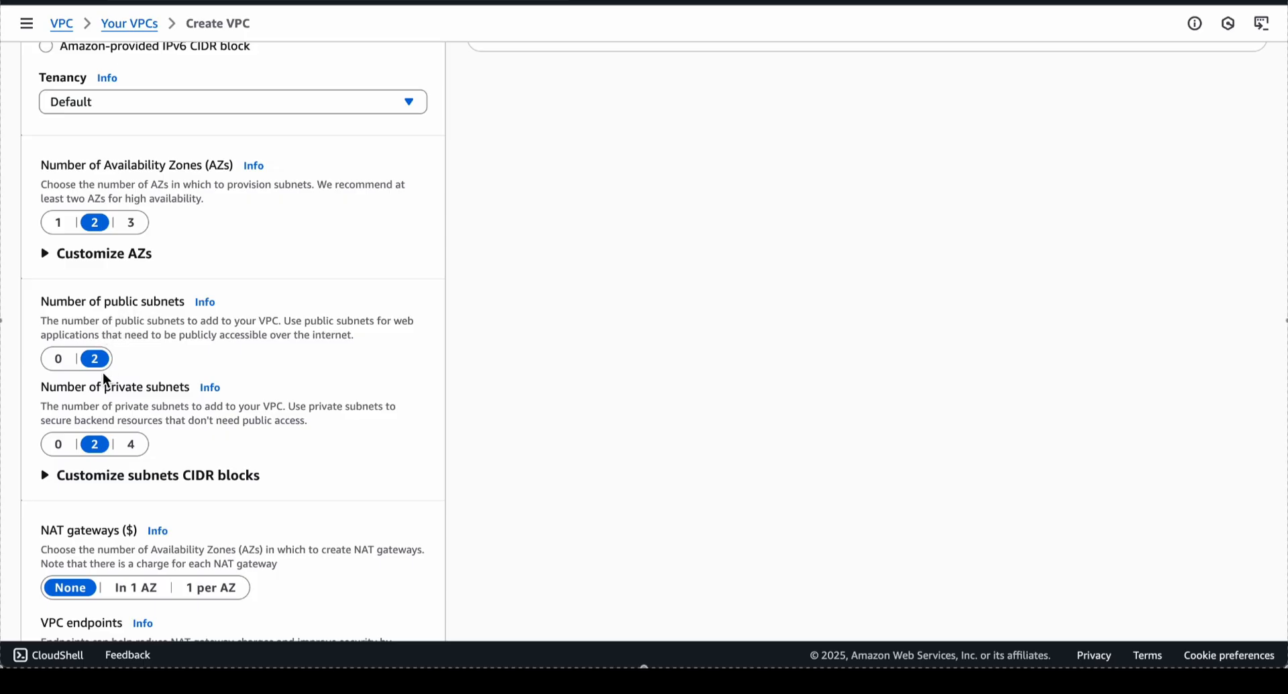
scroll(105, 367, down, 1)
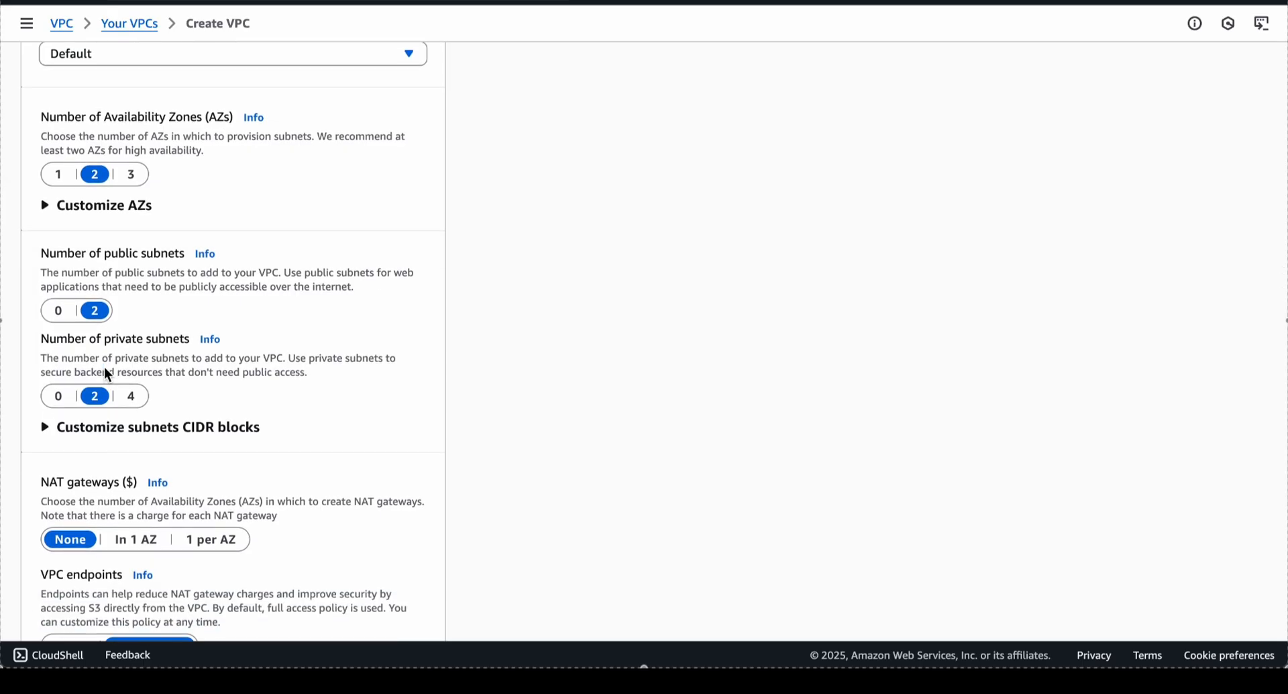
scroll(105, 369, down, 1)
scroll(104, 368, down, 2)
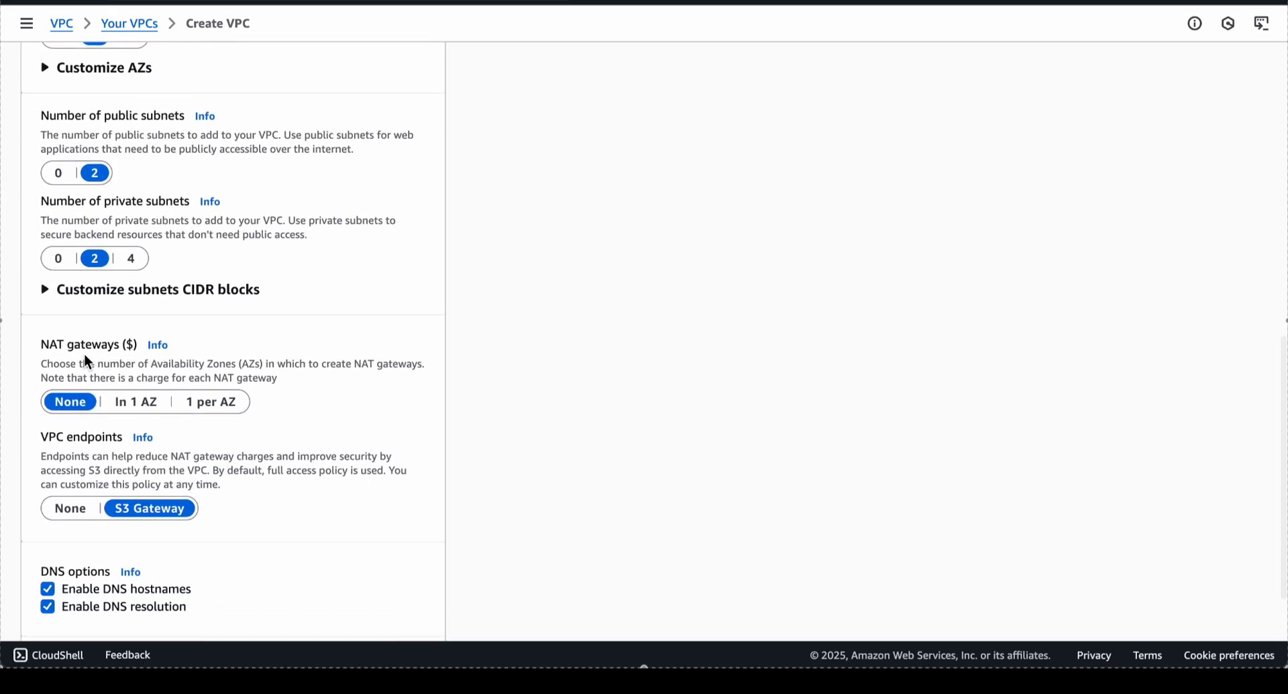
click(214, 403)
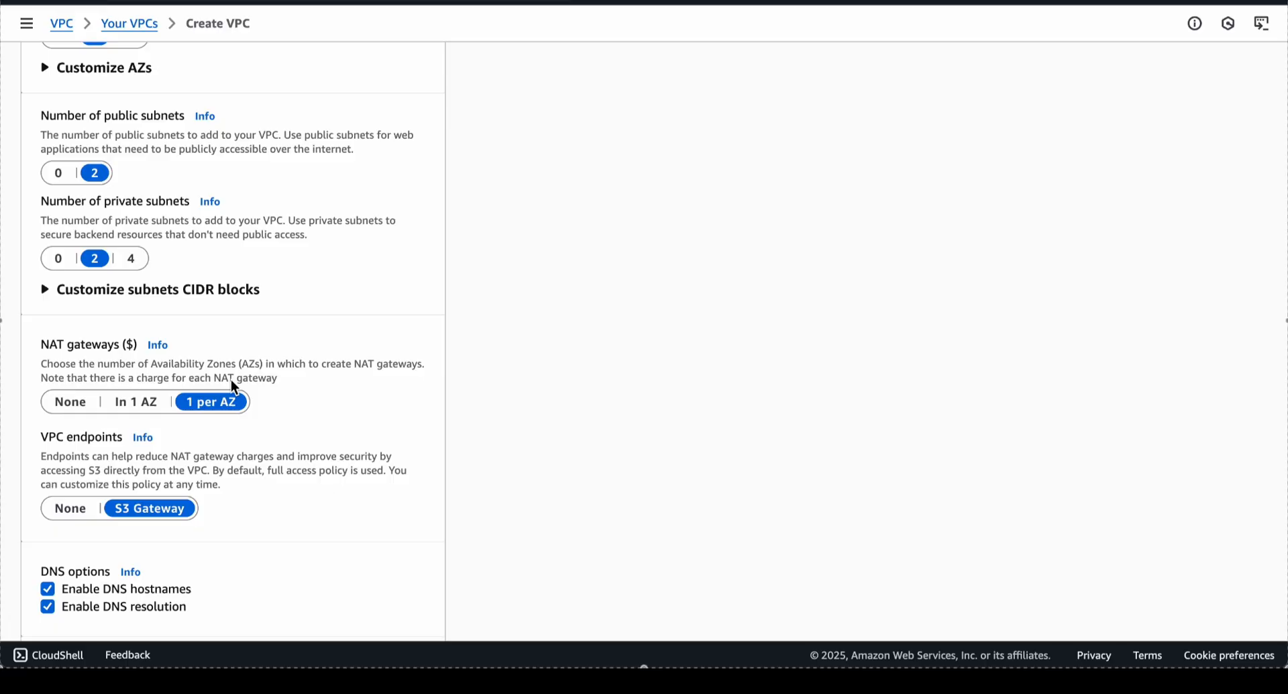
Review the remaining subnet, endpoint and DNS settings and create the VPC.
scroll(230, 379, up, 1)
scroll(126, 195, up, 1)
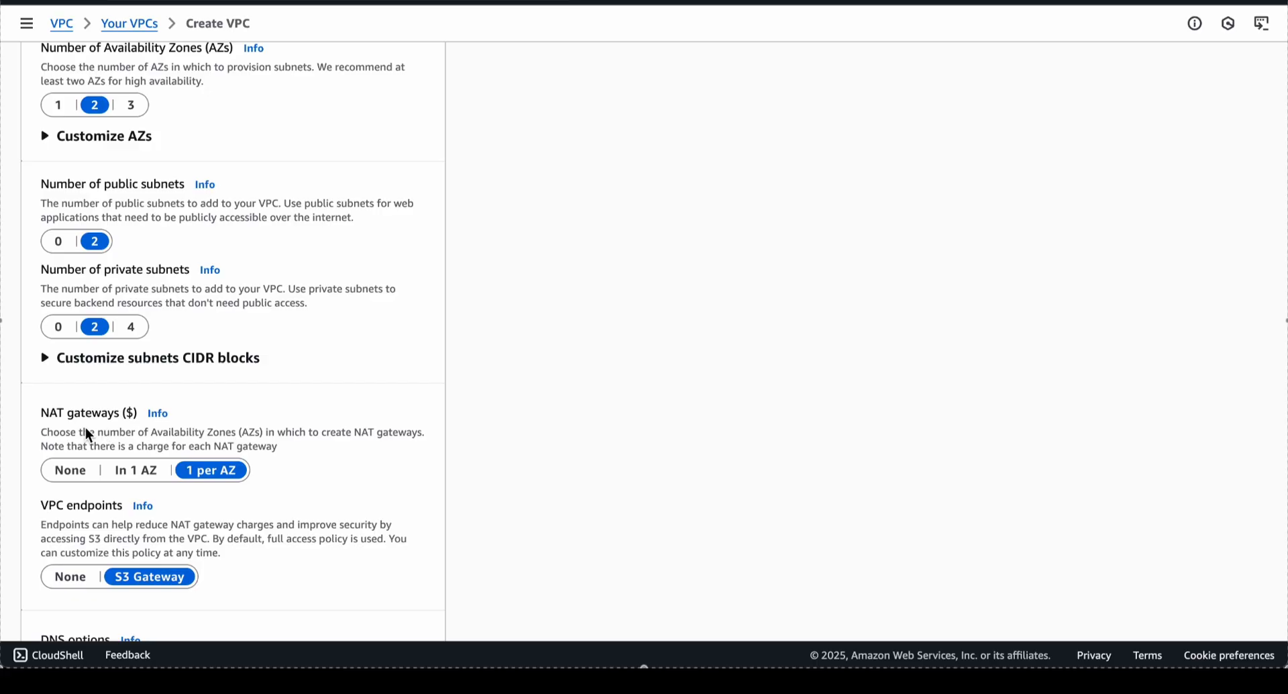
scroll(85, 425, down, 3)
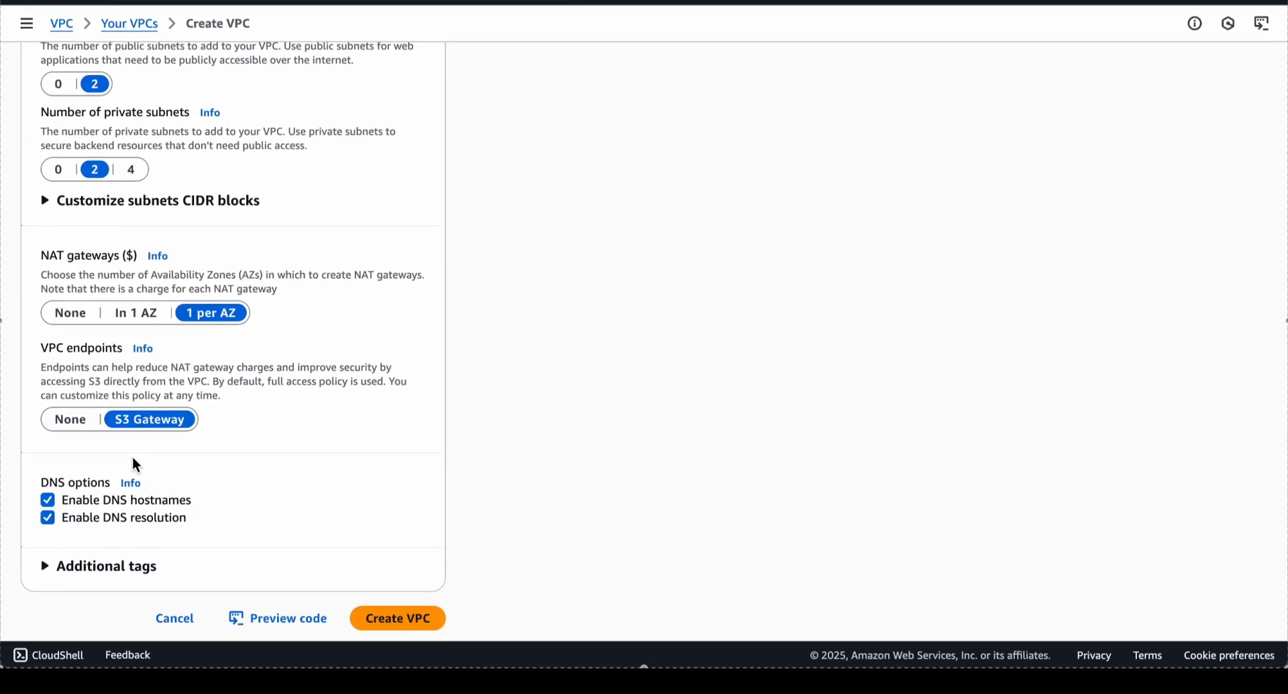
click(381, 616)
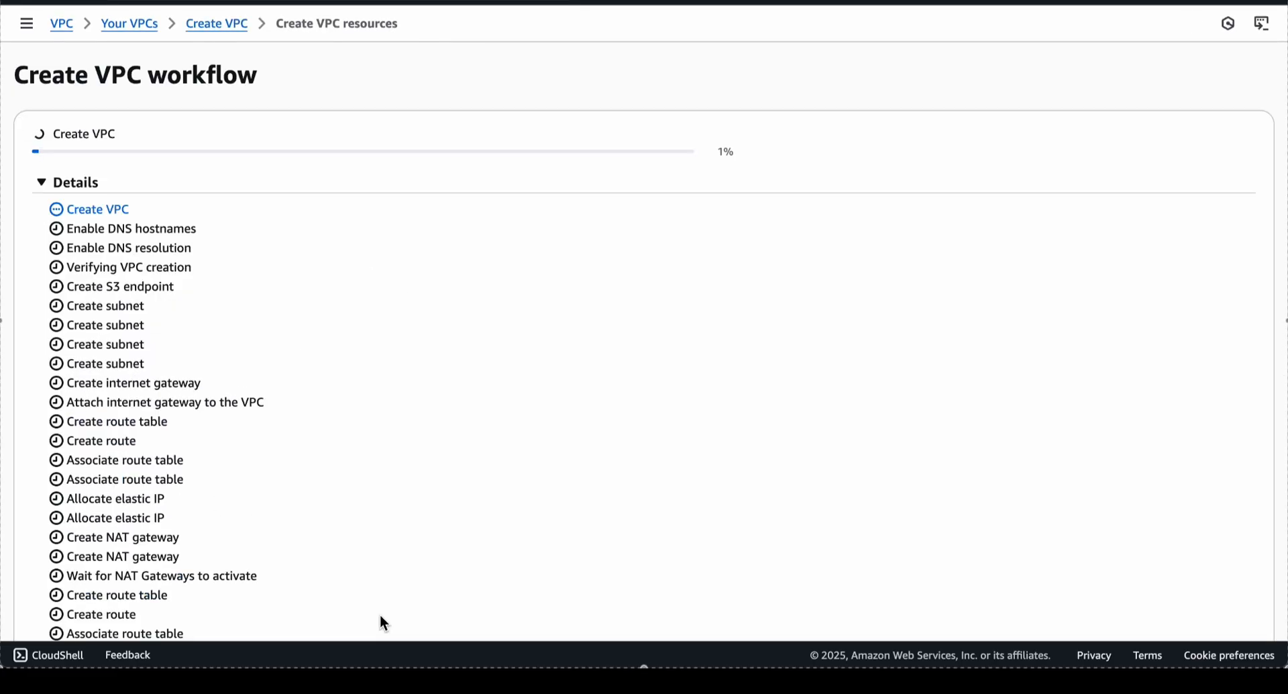
Review the VPC creation workflow's details and open the page of the created VPC.
scroll(496, 380, down, 1)
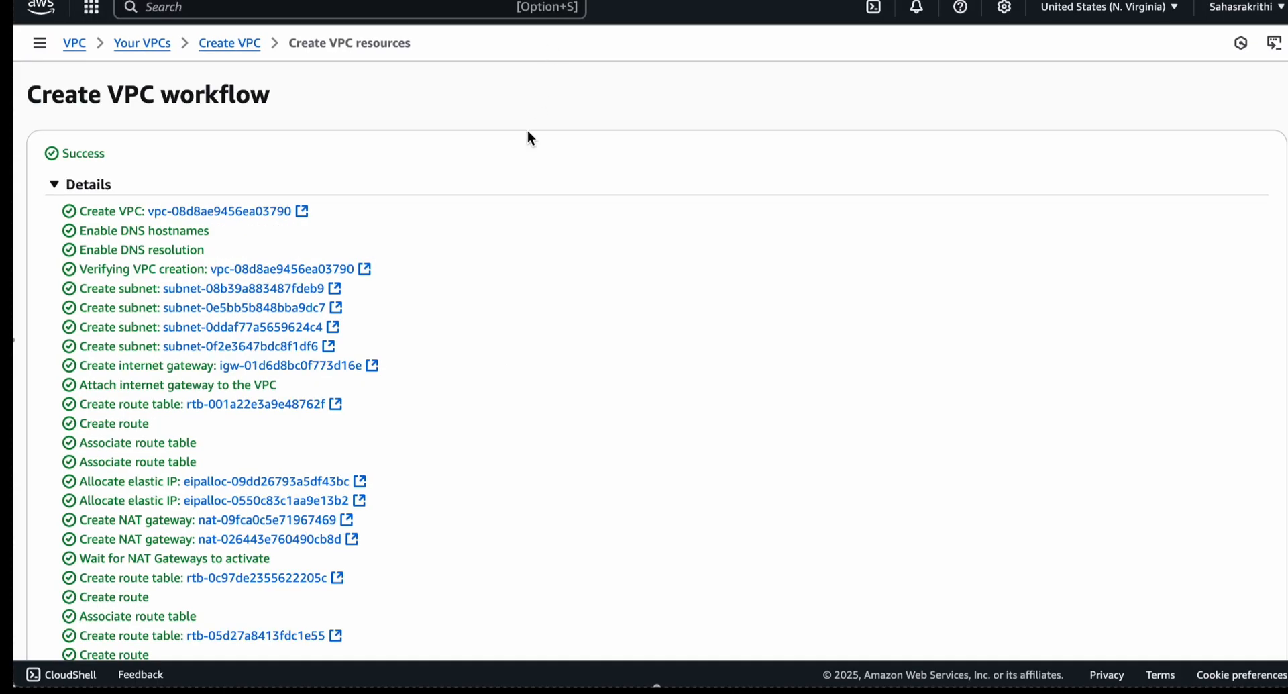
scroll(528, 132, down, 2)
scroll(528, 132, up, 2)
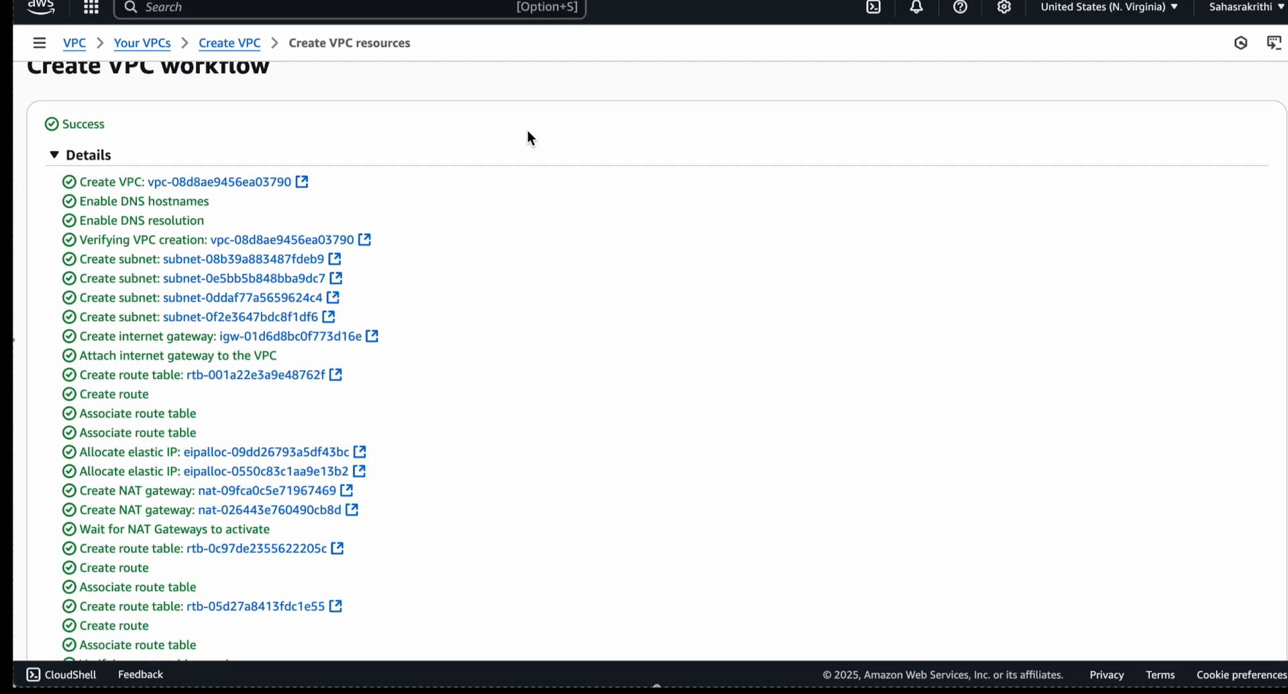
scroll(527, 132, down, 2)
click(1221, 626)
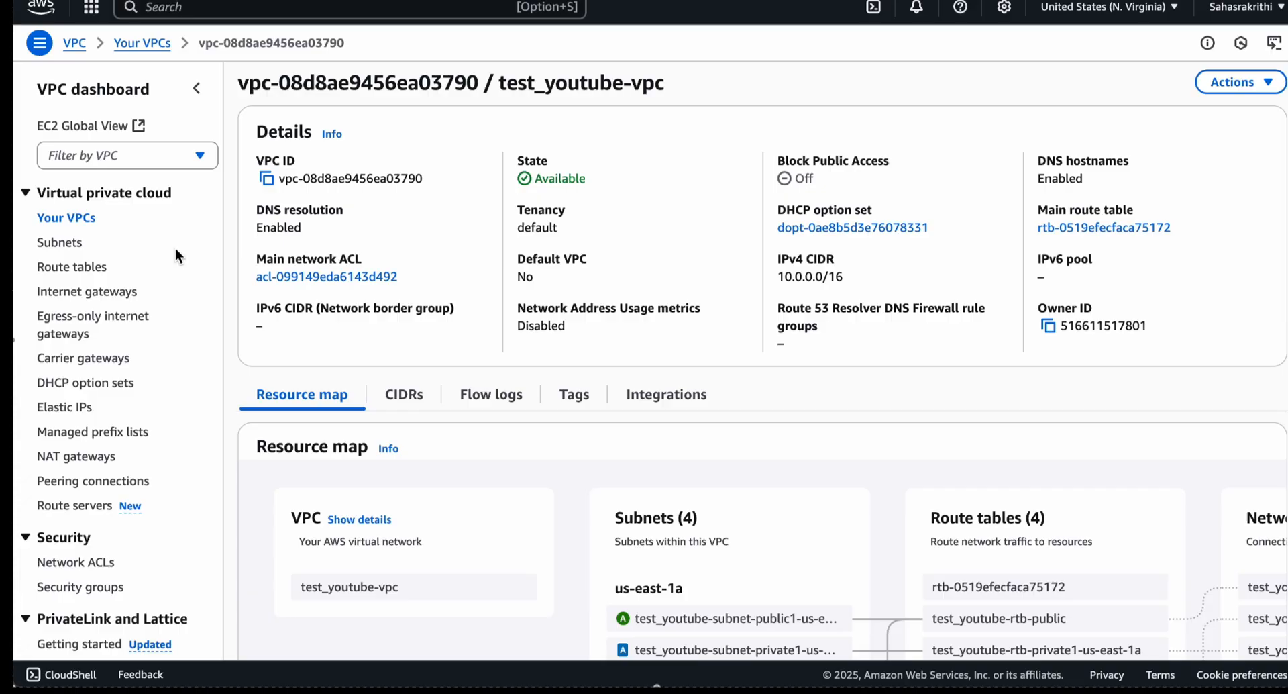
scroll(98, 341, down, 9)
scroll(98, 345, down, 8)
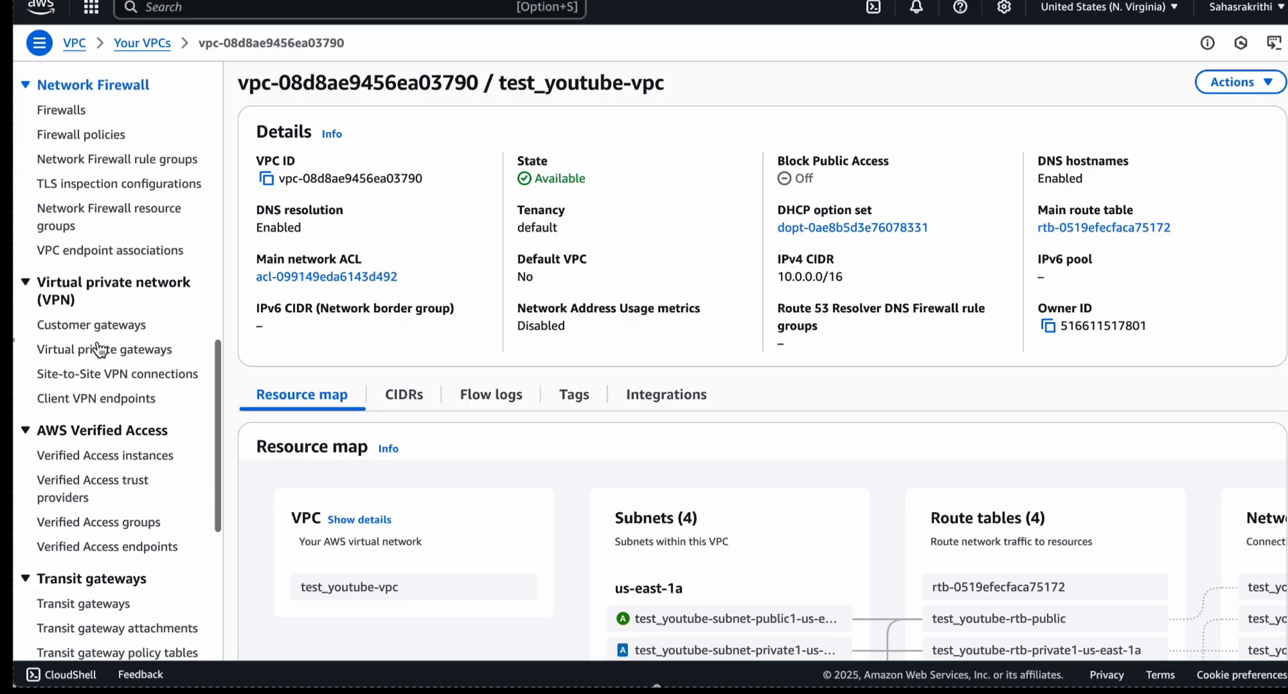
scroll(99, 349, up, 10)
scroll(98, 344, up, 7)
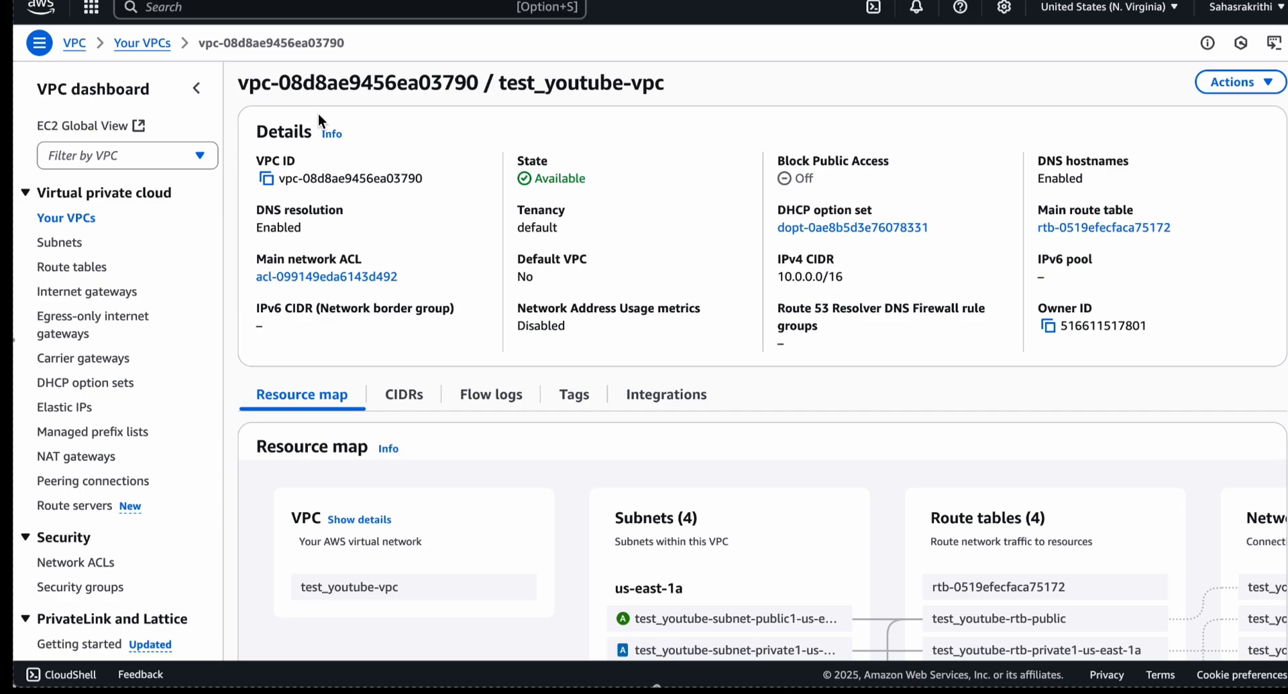
Search the AWS services for "ec2" and open the EC2 dashboard.
click(188, 17)
text(ec)
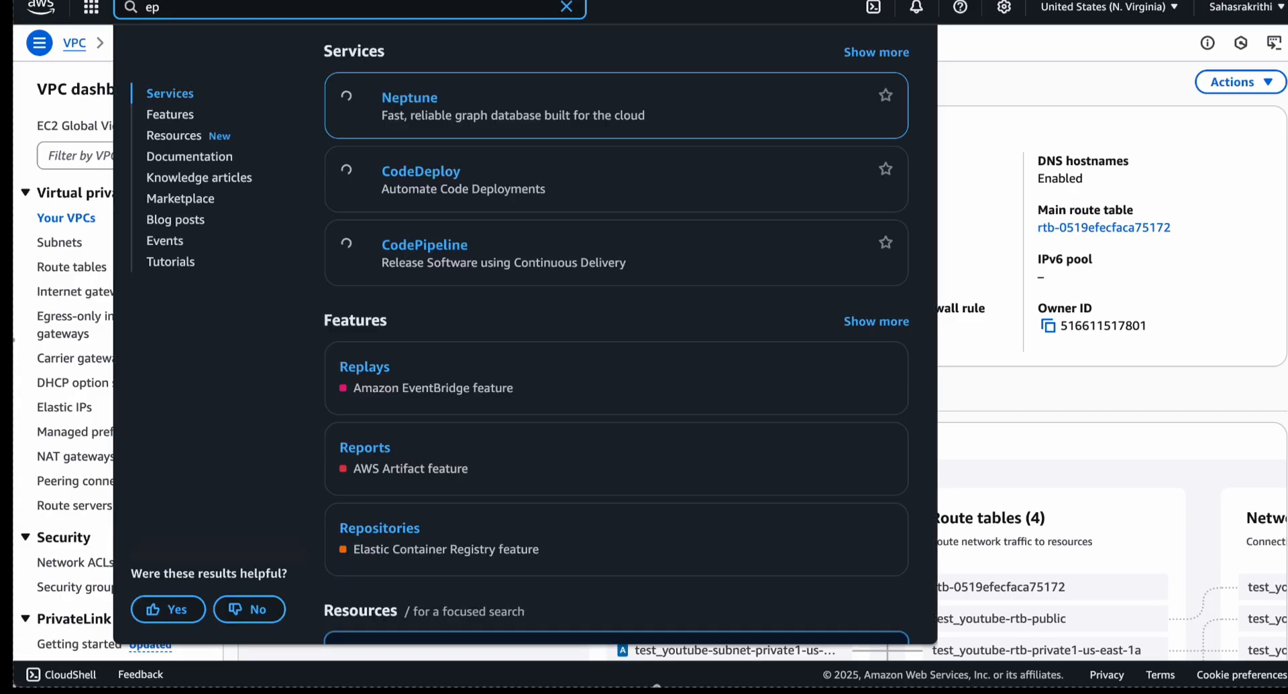
text(2)
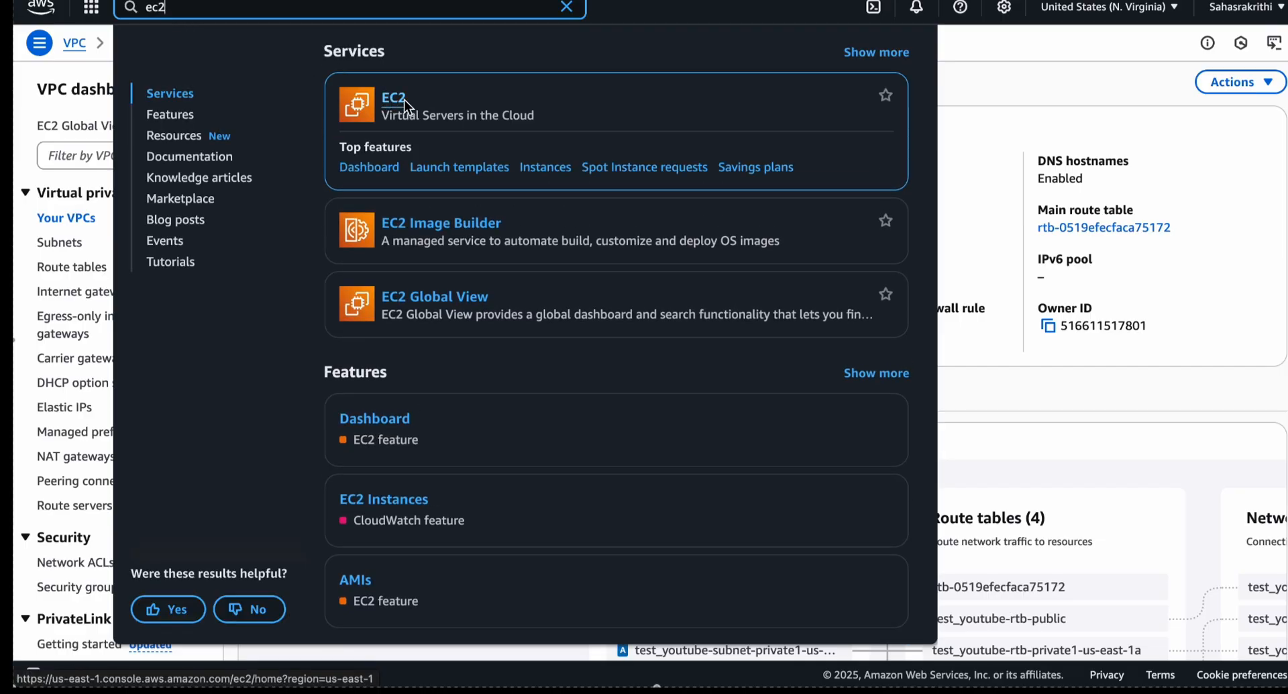
click(405, 99)
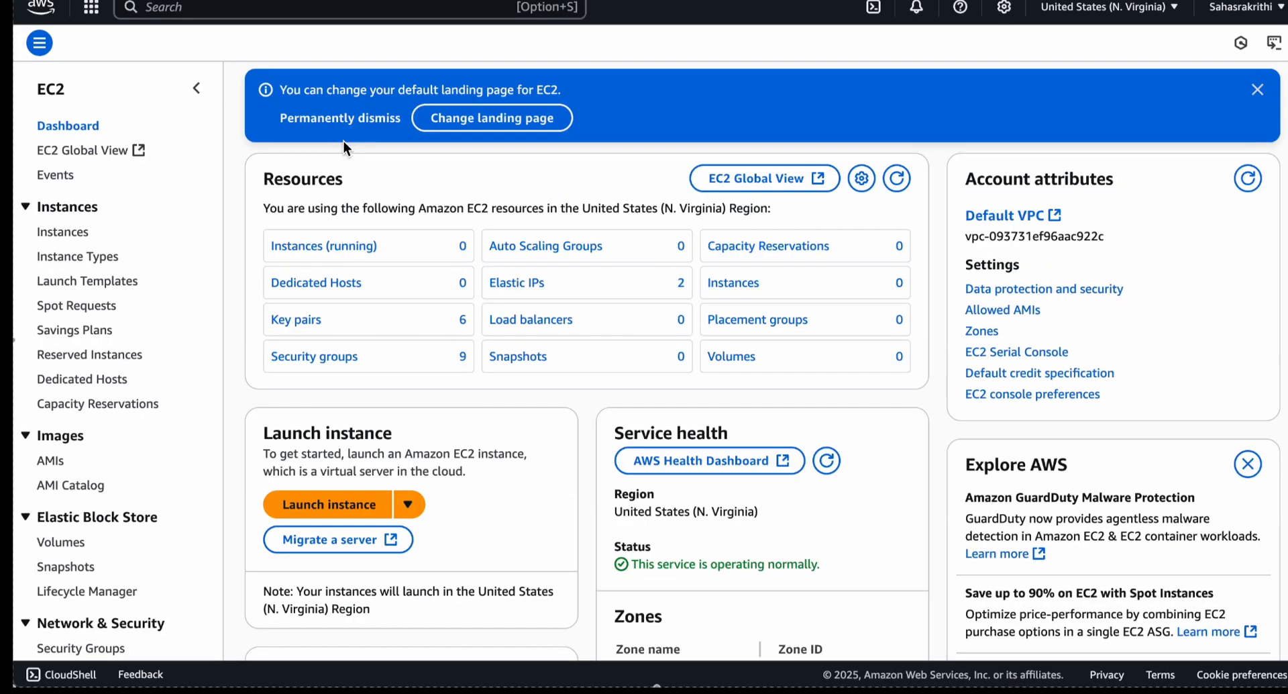
View the instance launch form from both the EC2 dashboard and the Instances list, and return to the dashboard.
click(318, 504)
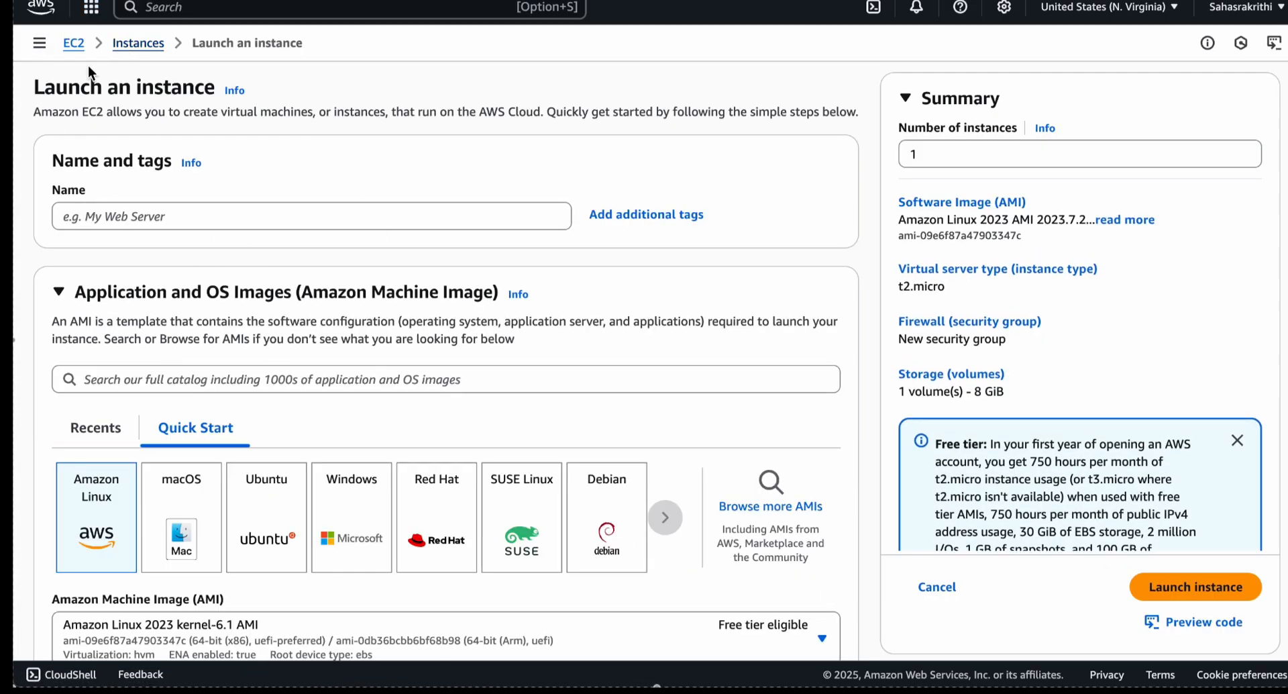
click(74, 43)
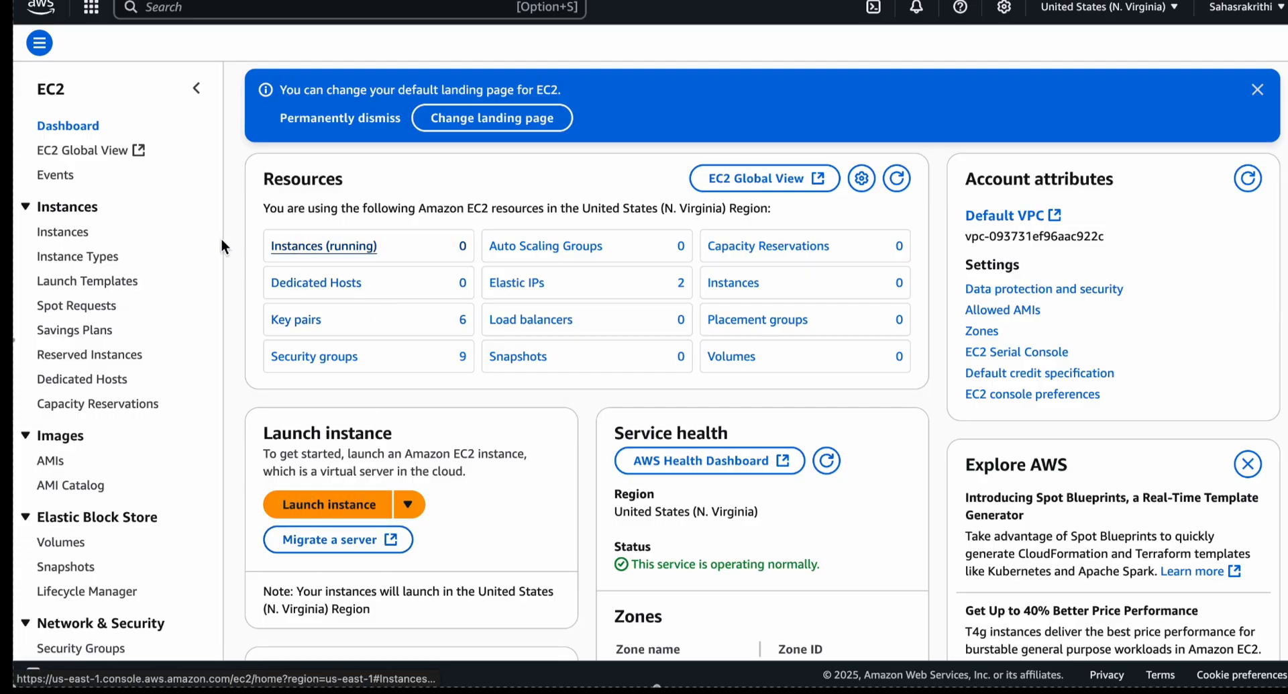
click(64, 231)
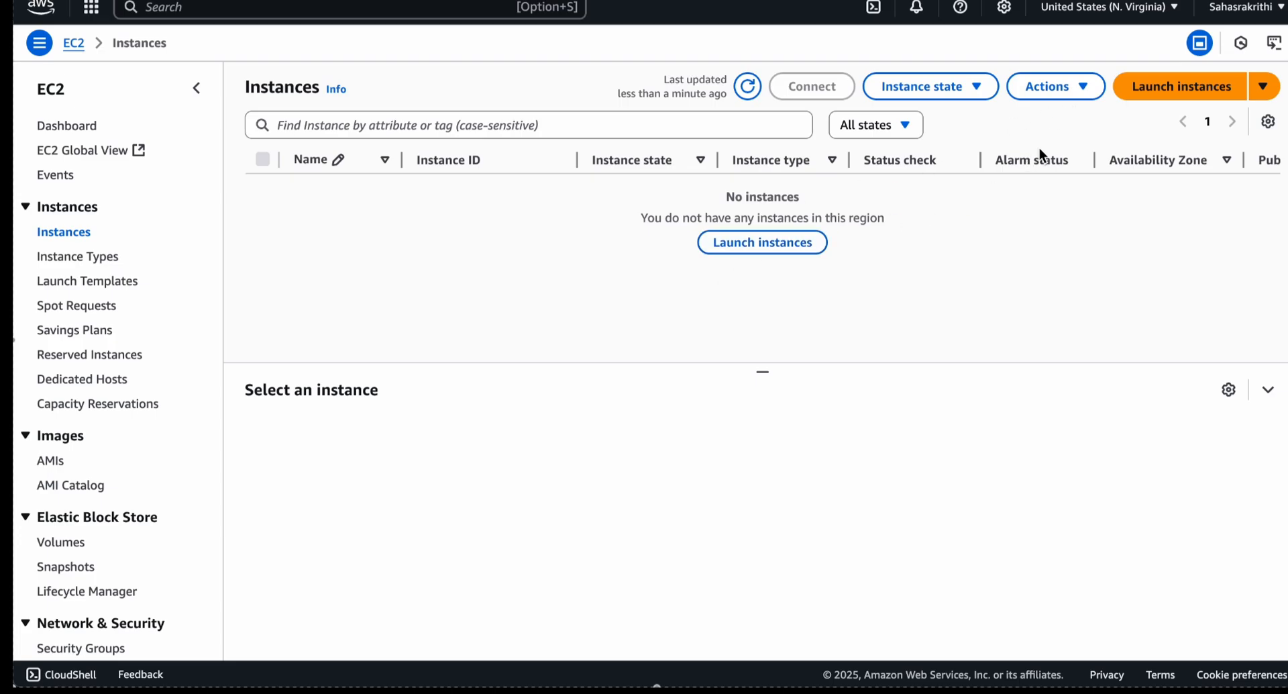
click(1168, 87)
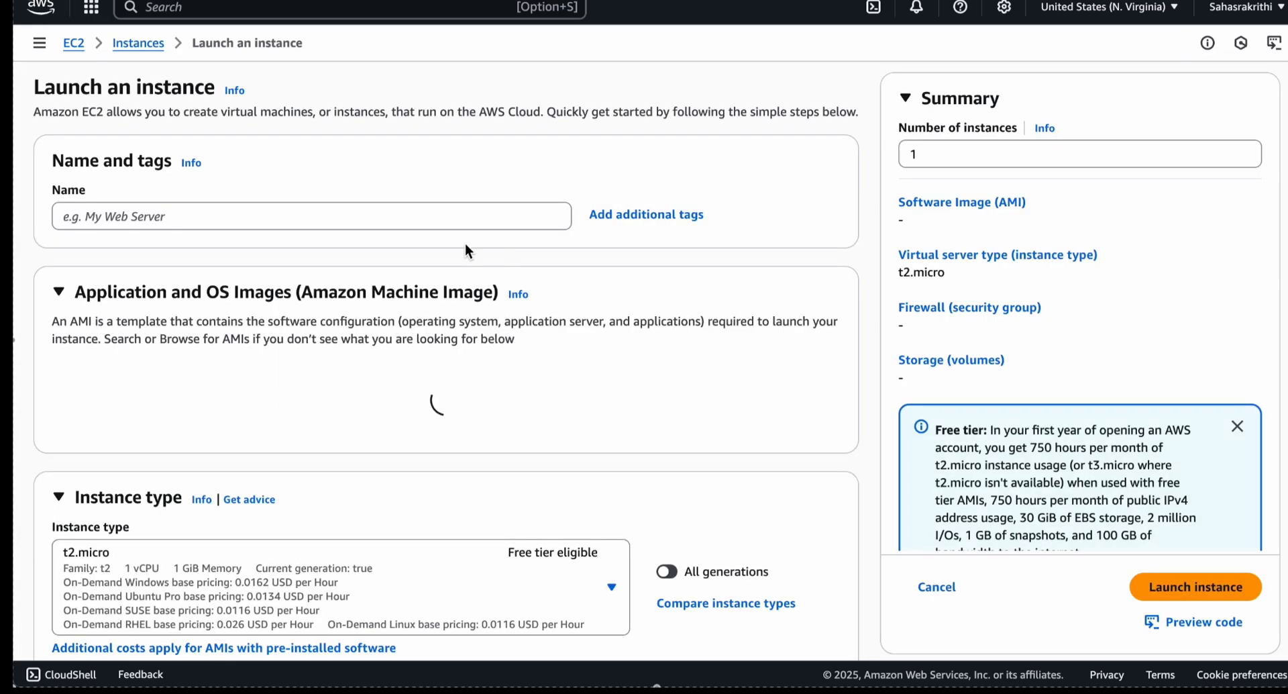
click(79, 43)
scroll(105, 398, down, 5)
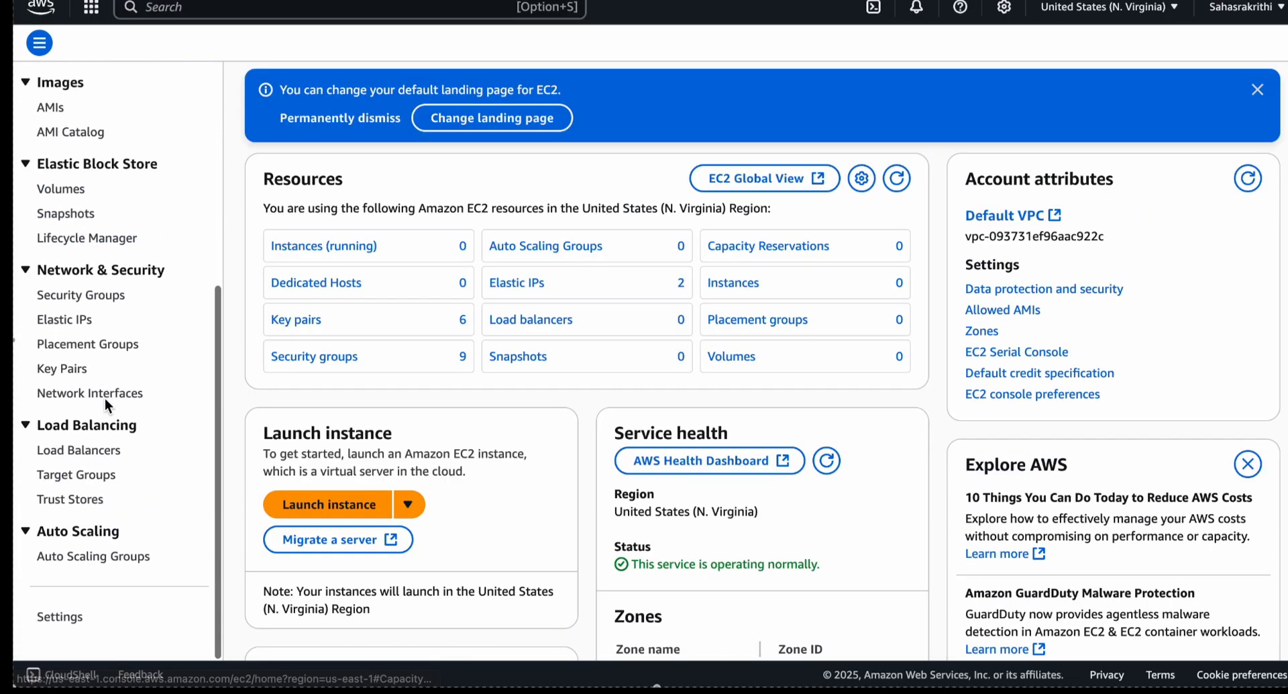
Start creating an Auto Scaling group, name it test_youtube and copy the name.
scroll(95, 412, up, 3)
scroll(95, 412, down, 3)
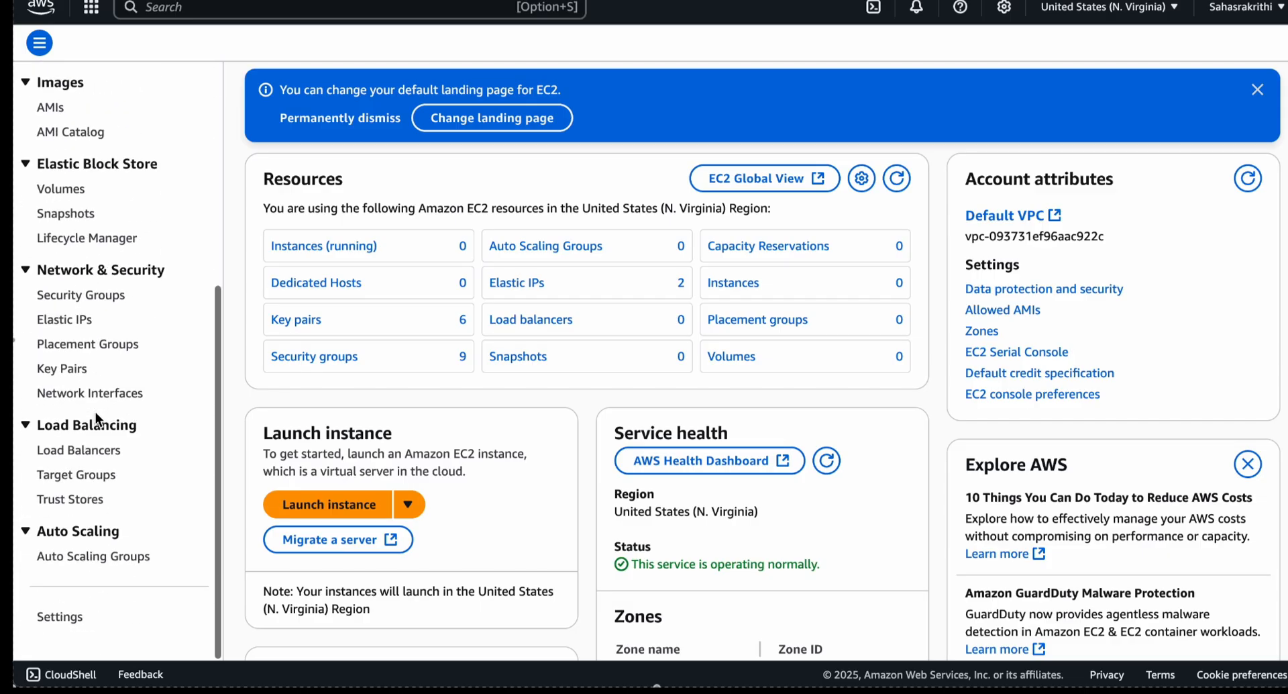
click(86, 557)
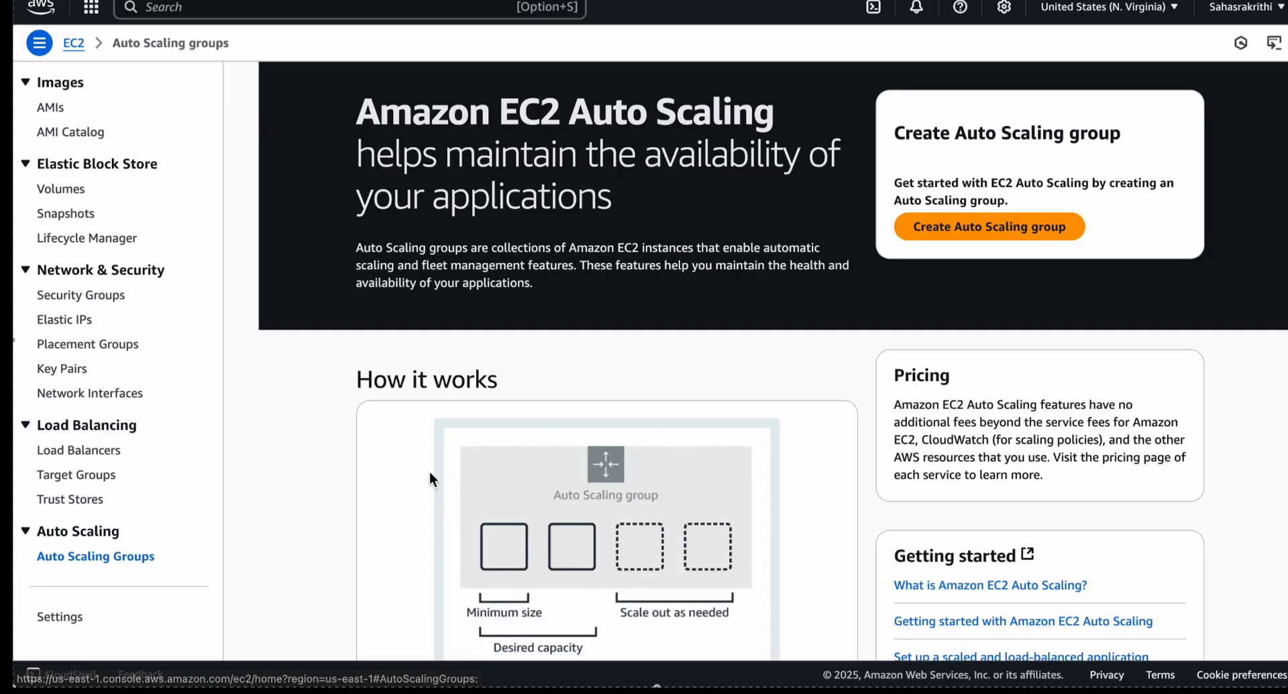
click(936, 227)
click(411, 271)
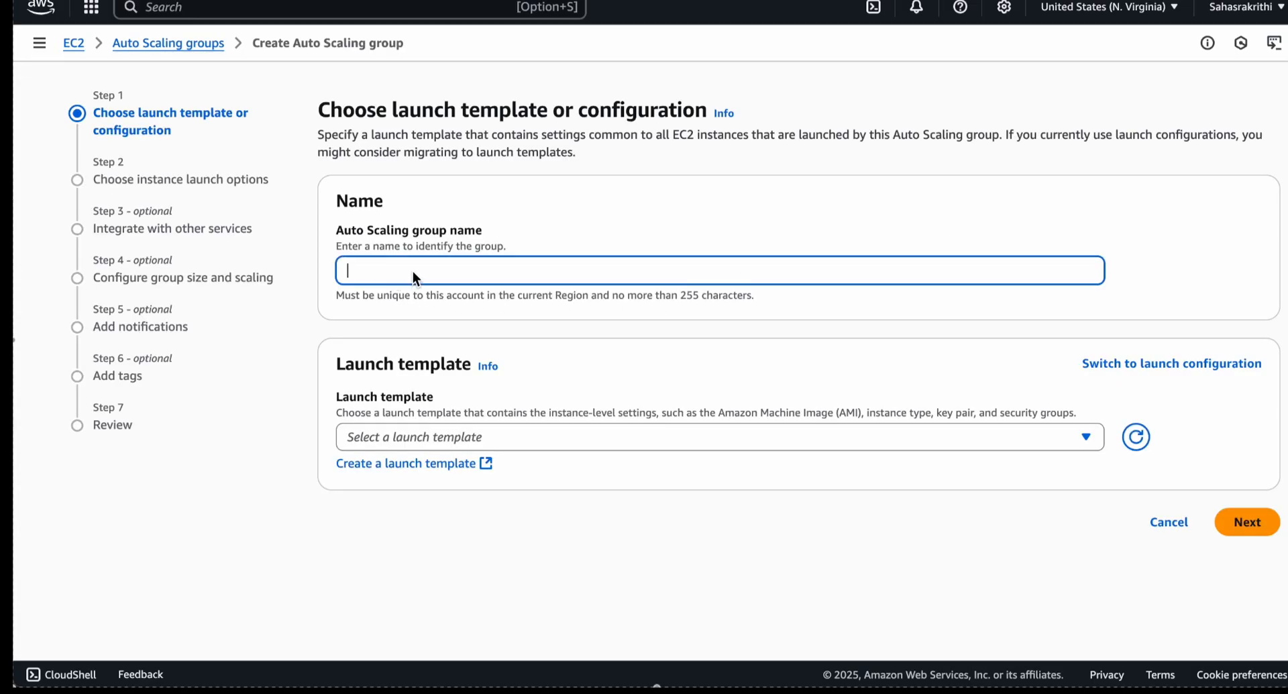
text(test_youtube)
key(super+a)
key(ctrl+c)
click(357, 345)
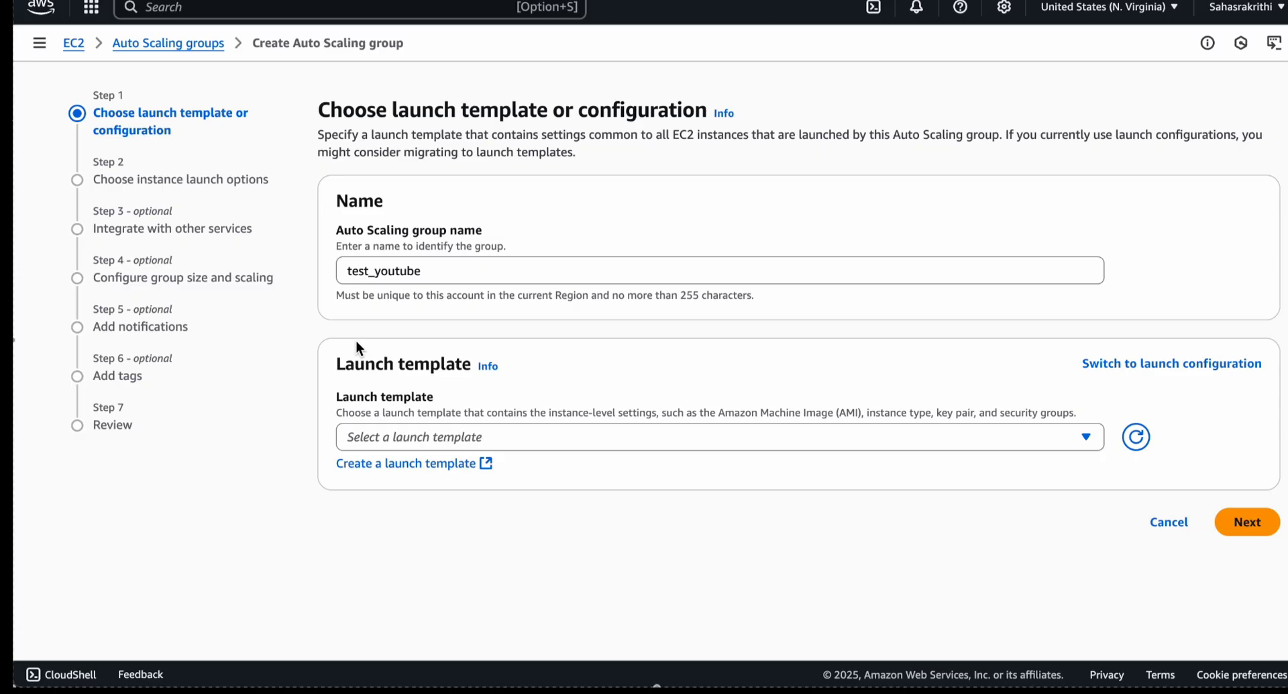
Check the launch templates available for the Auto Scaling group and open the form for creating a new launch template.
click(413, 438)
click(412, 439)
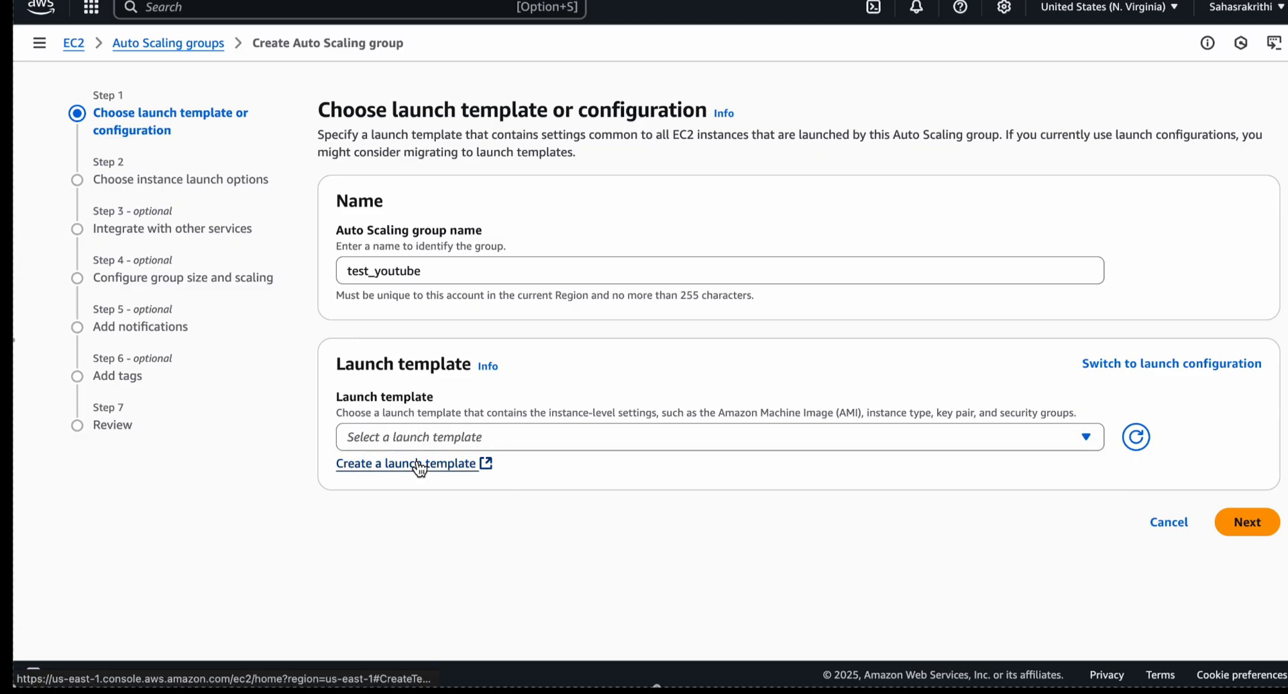
click(452, 442)
click(517, 443)
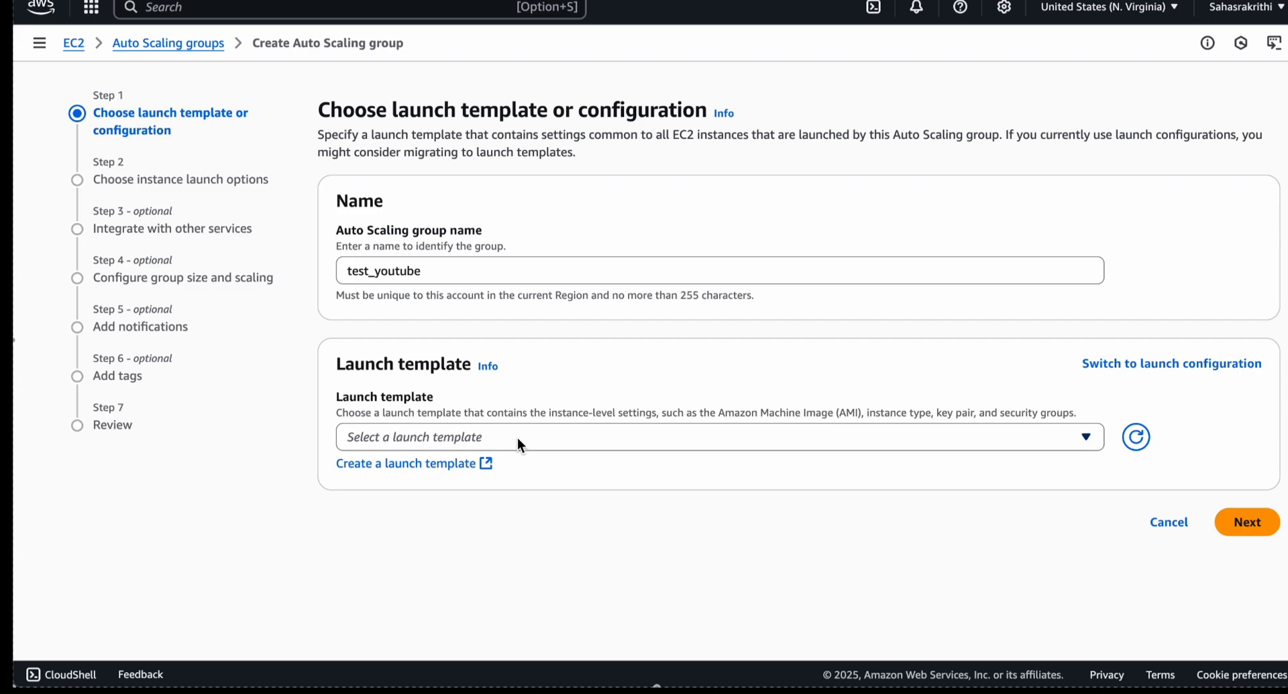
click(416, 464)
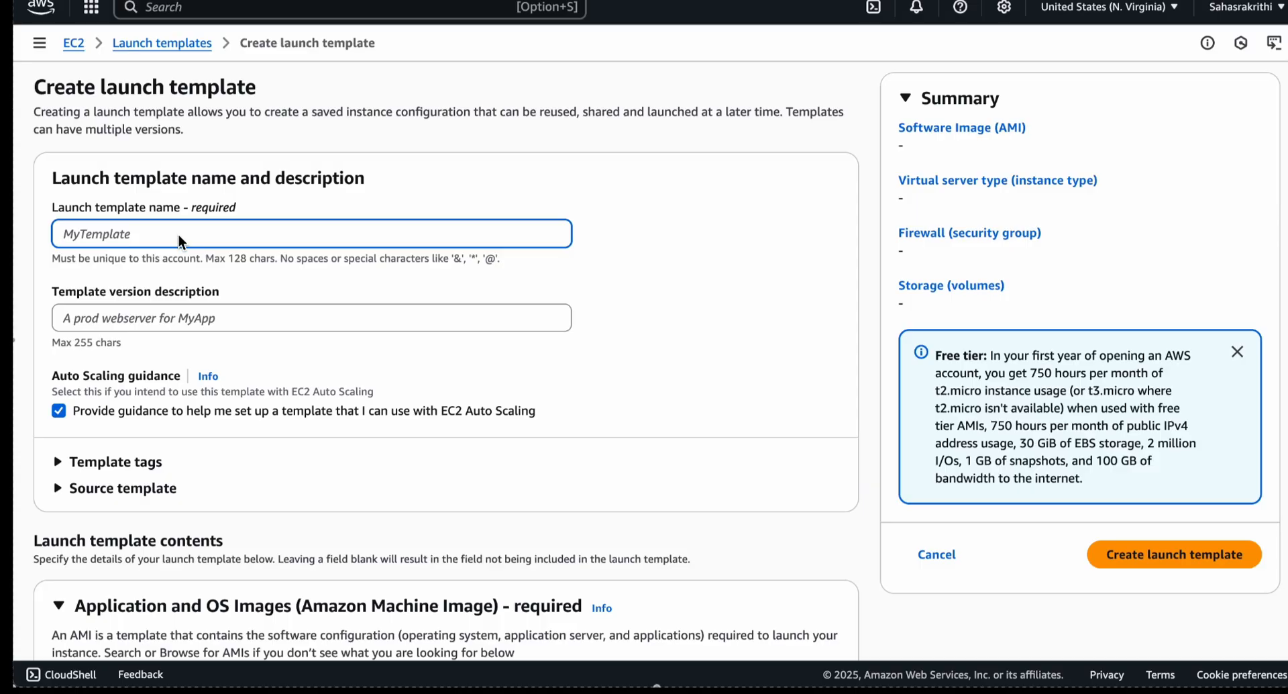
Name the launch template test_youtube and give it the version description "youtube video".
key(ctrl+v)
click(131, 314)
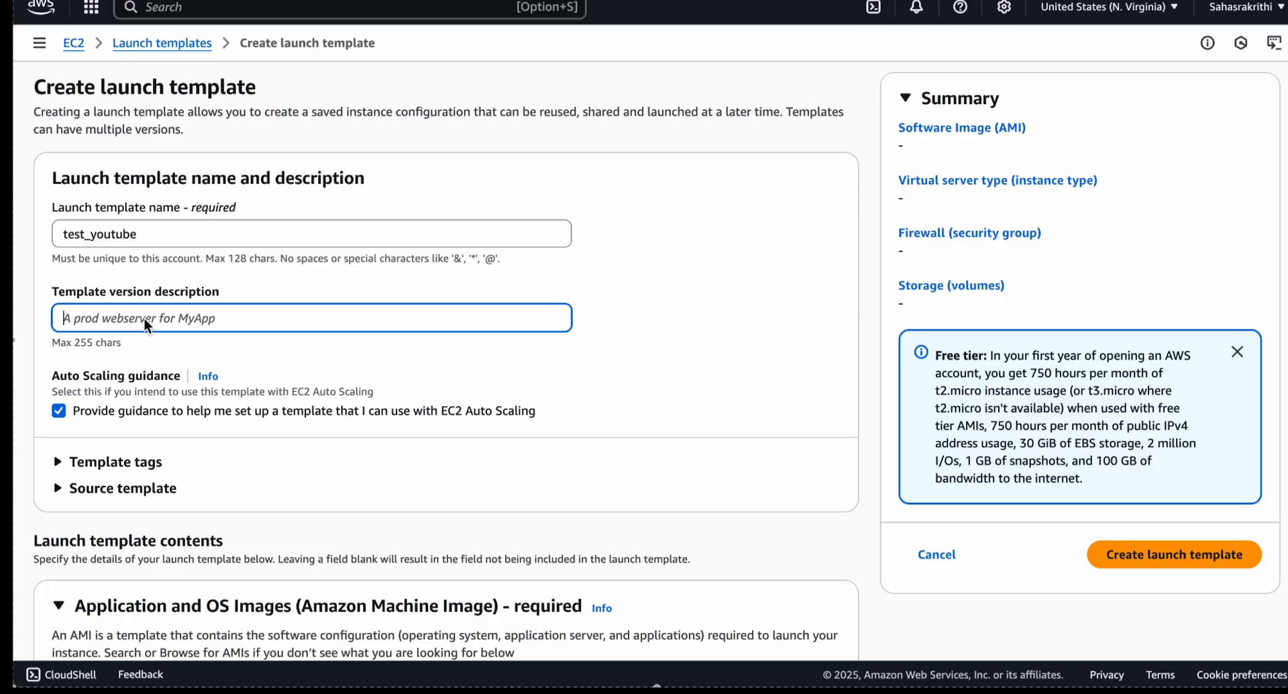
text(yo)
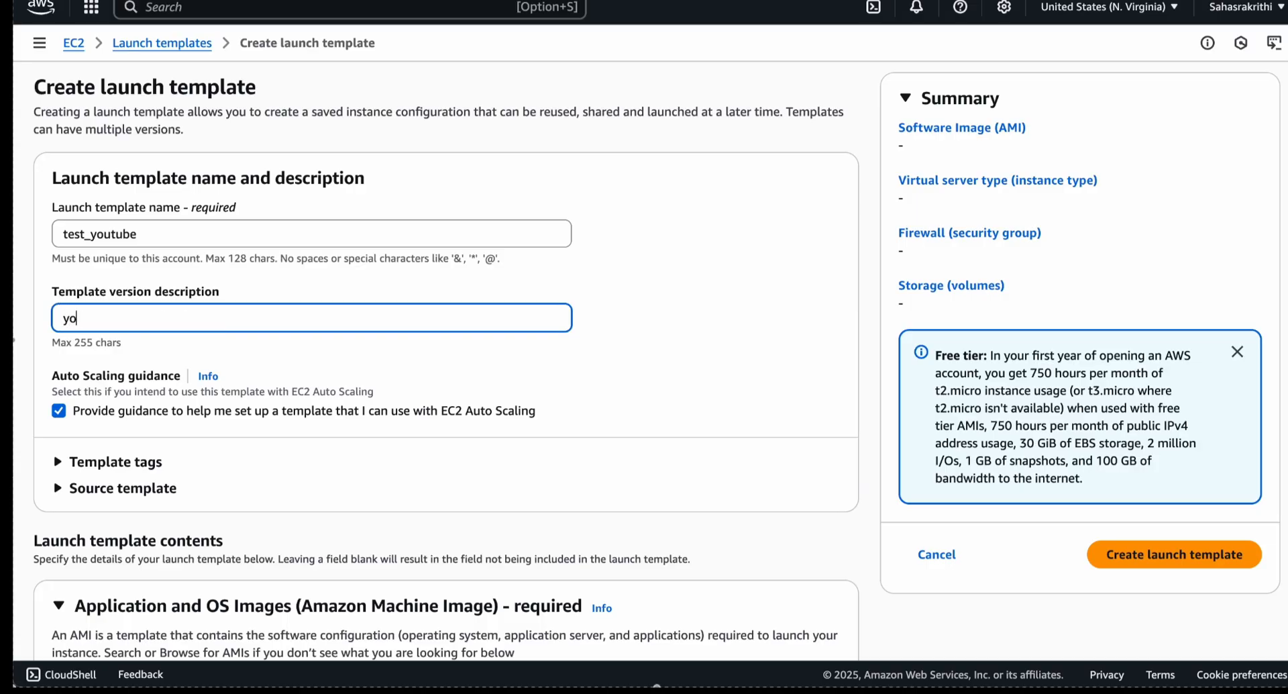
text(utube vidoe)
key(BackSpace)
key(BackSpace)
text(eo)
Choose the recently launched Ubuntu image ubuntu-noble-24.04-amd64-server-20250610 as the template's AMI.
scroll(74, 347, down, 2)
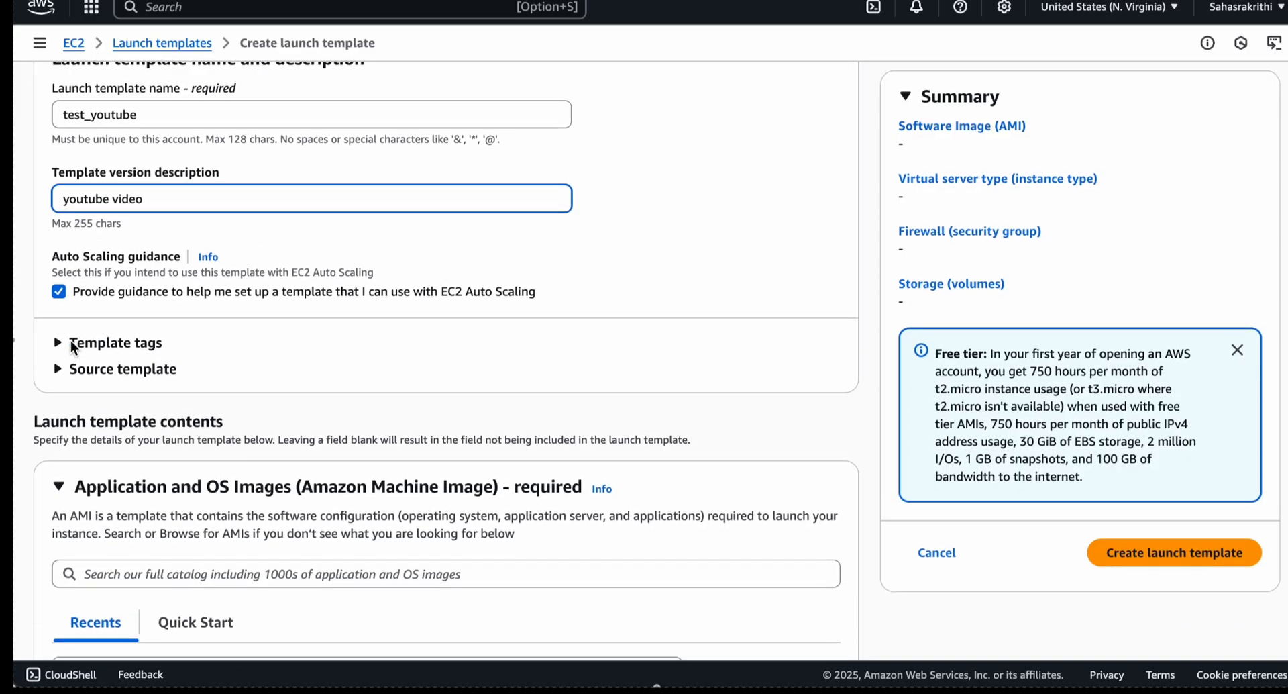
scroll(74, 347, down, 4)
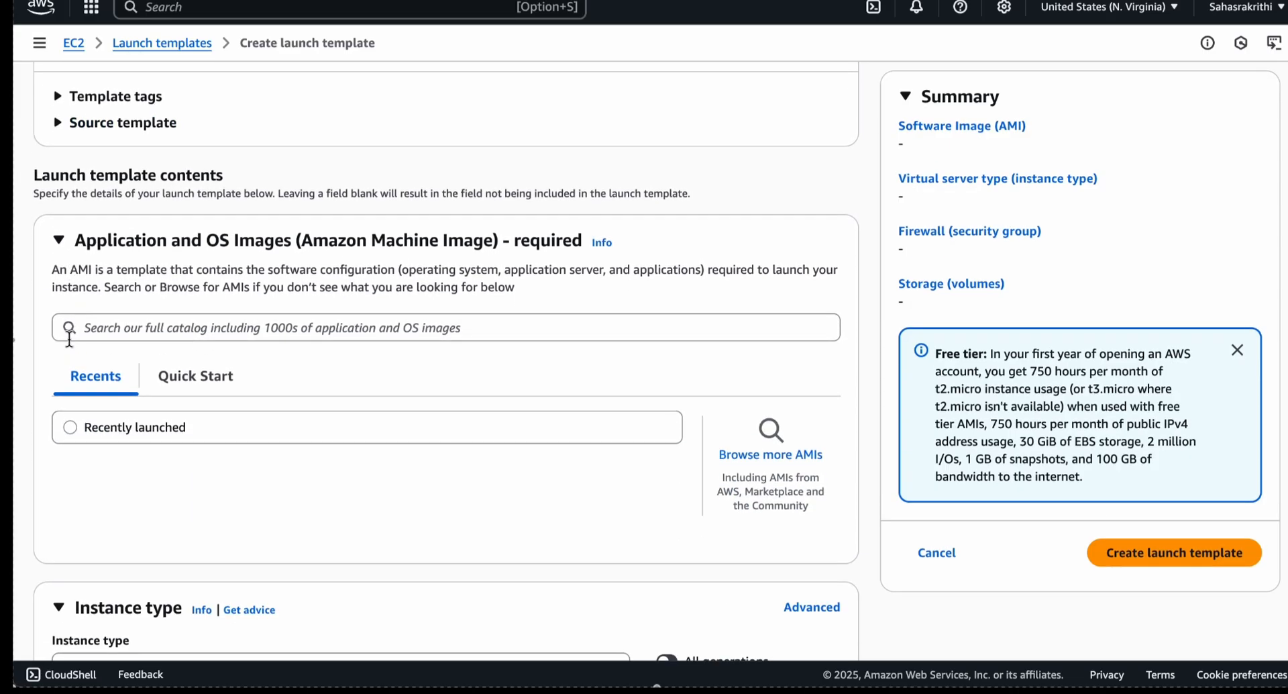
scroll(70, 338, up, 3)
scroll(70, 338, down, 5)
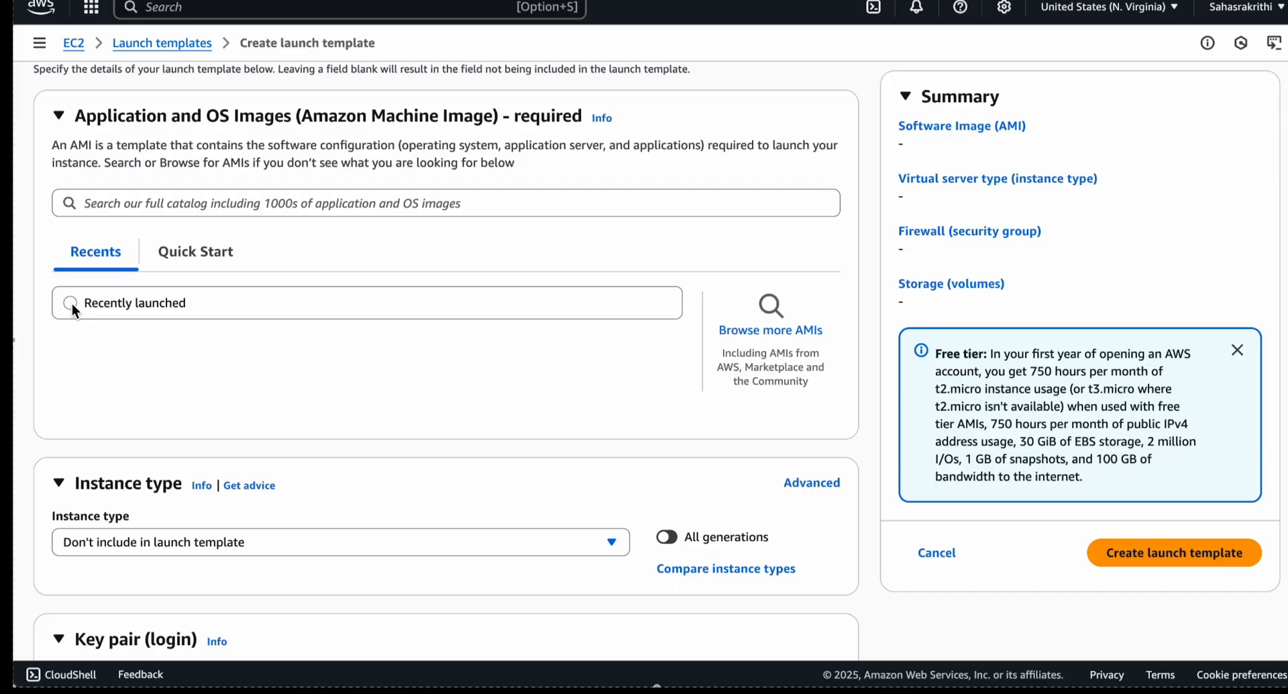
click(71, 302)
scroll(264, 344, down, 2)
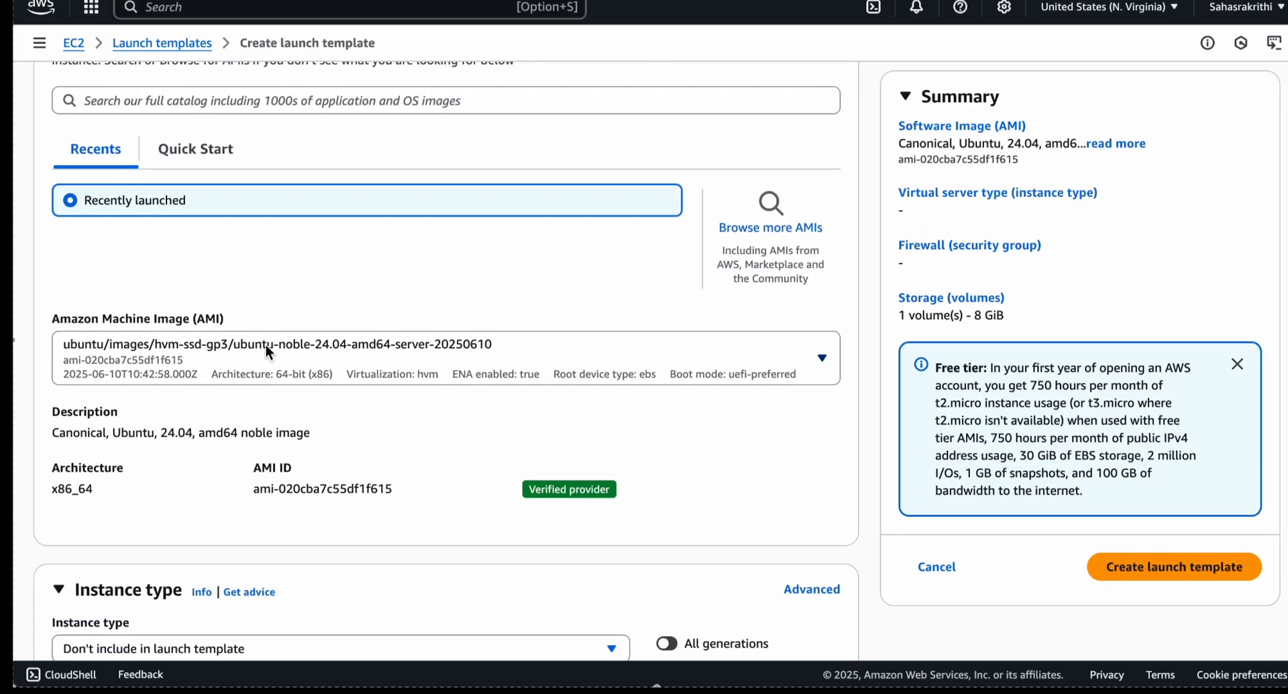
scroll(266, 347, up, 2)
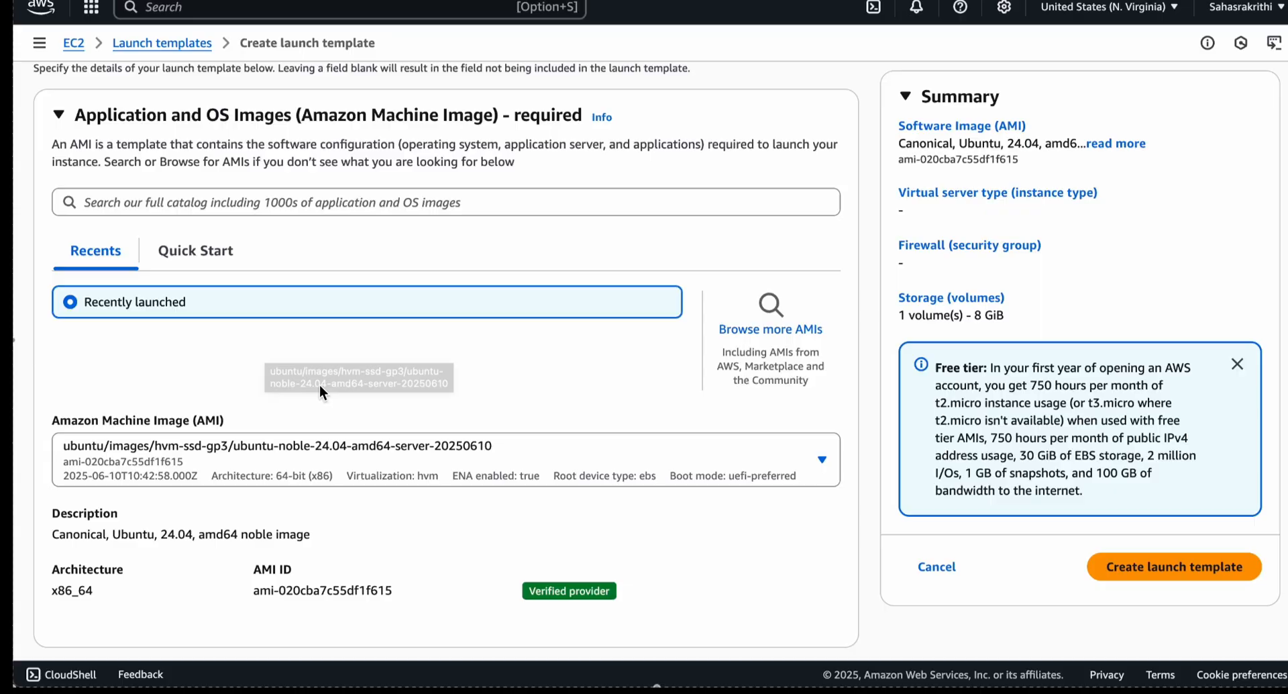
click(272, 457)
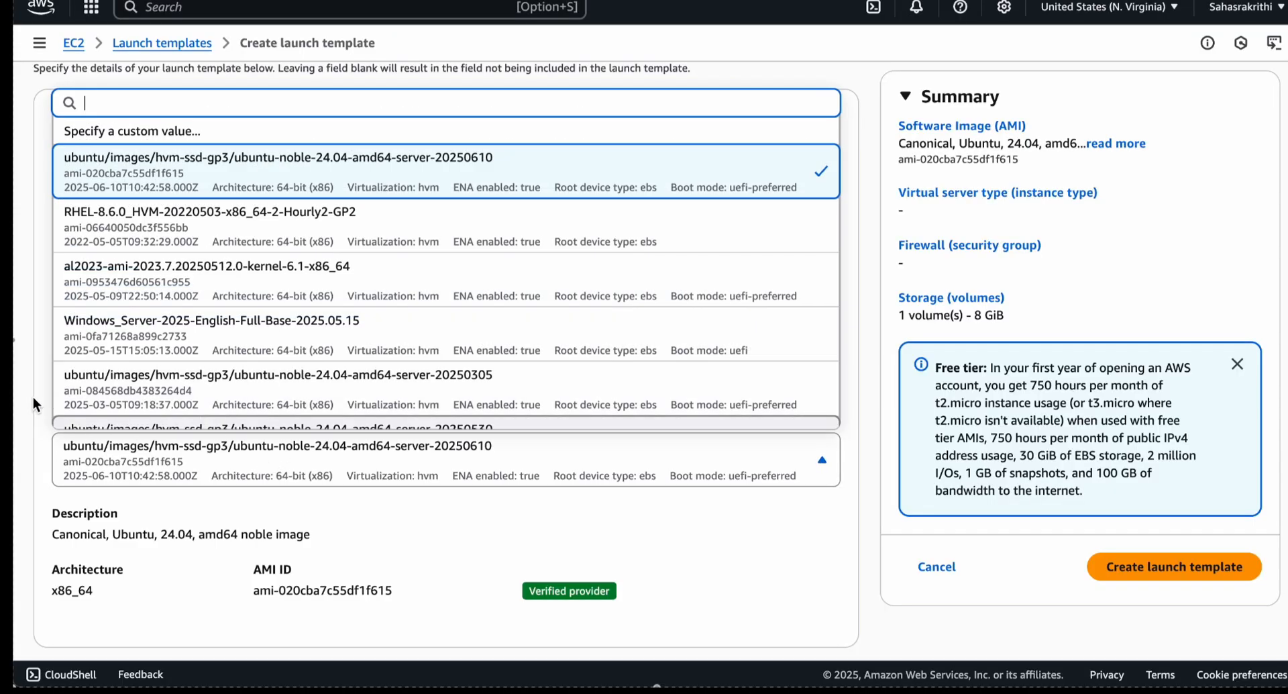
click(101, 467)
scroll(288, 372, down, 1)
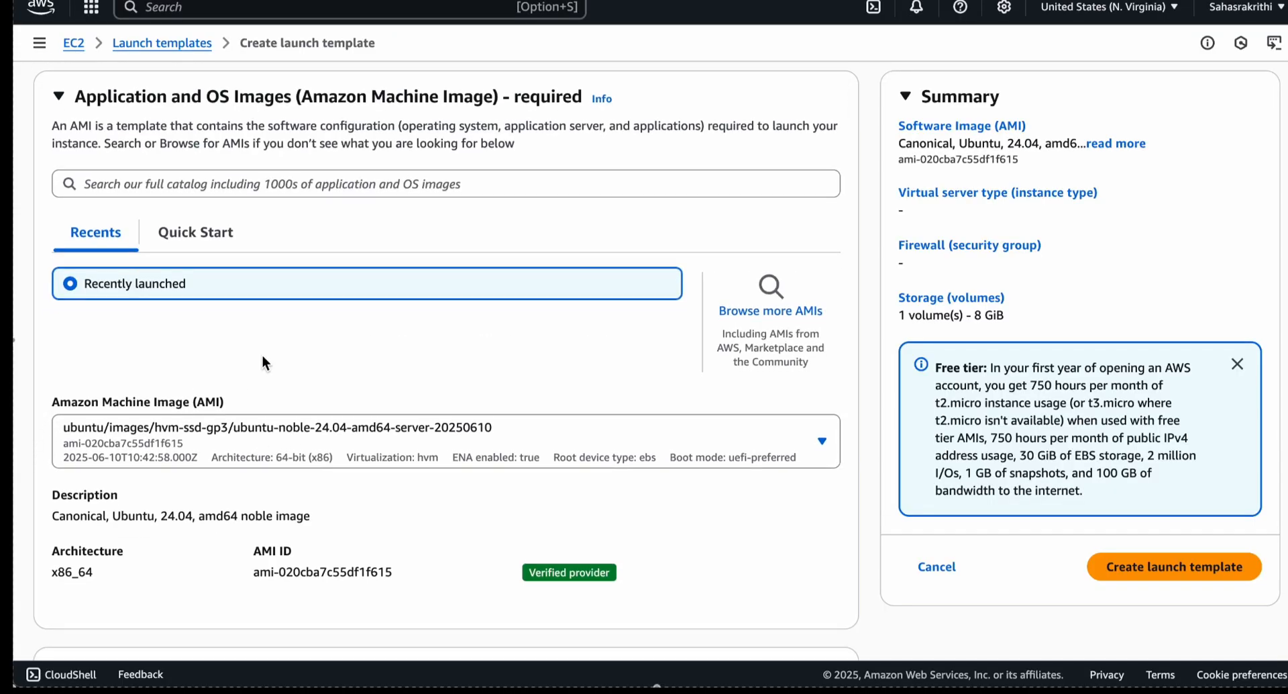
click(190, 188)
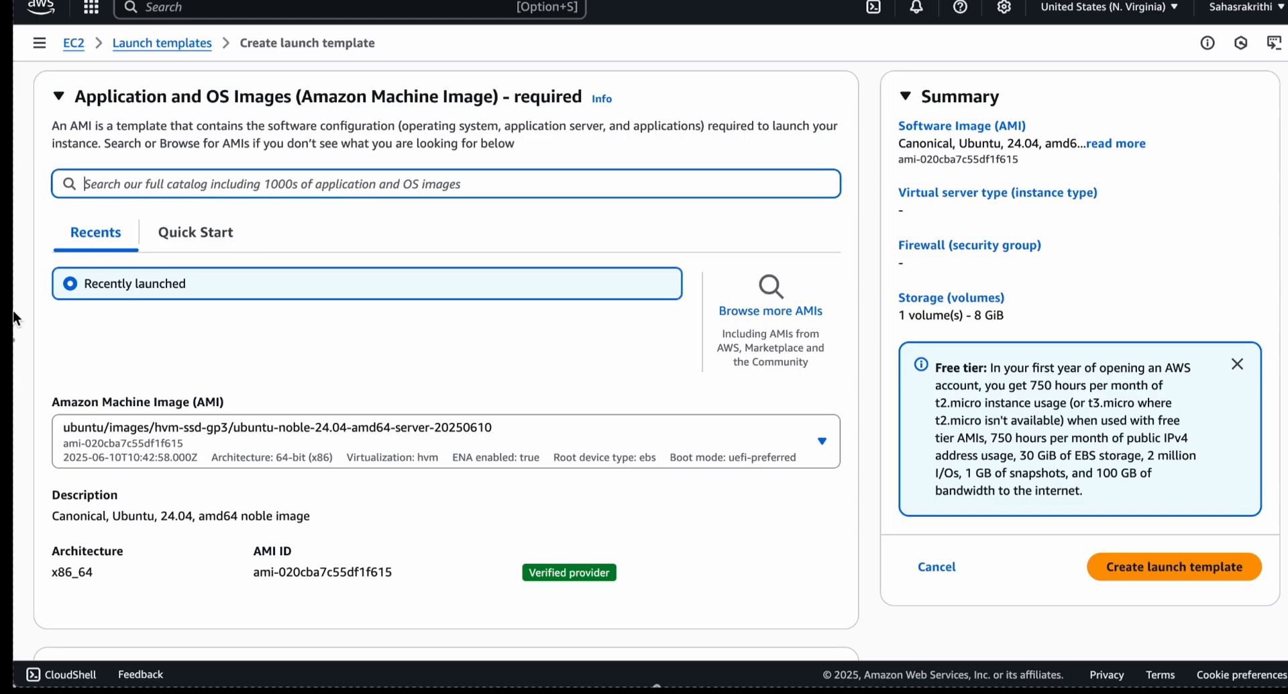
Compare the instance types offered for the launch template and choose the free tier eligible t2.micro.
scroll(15, 316, down, 2)
scroll(94, 305, down, 1)
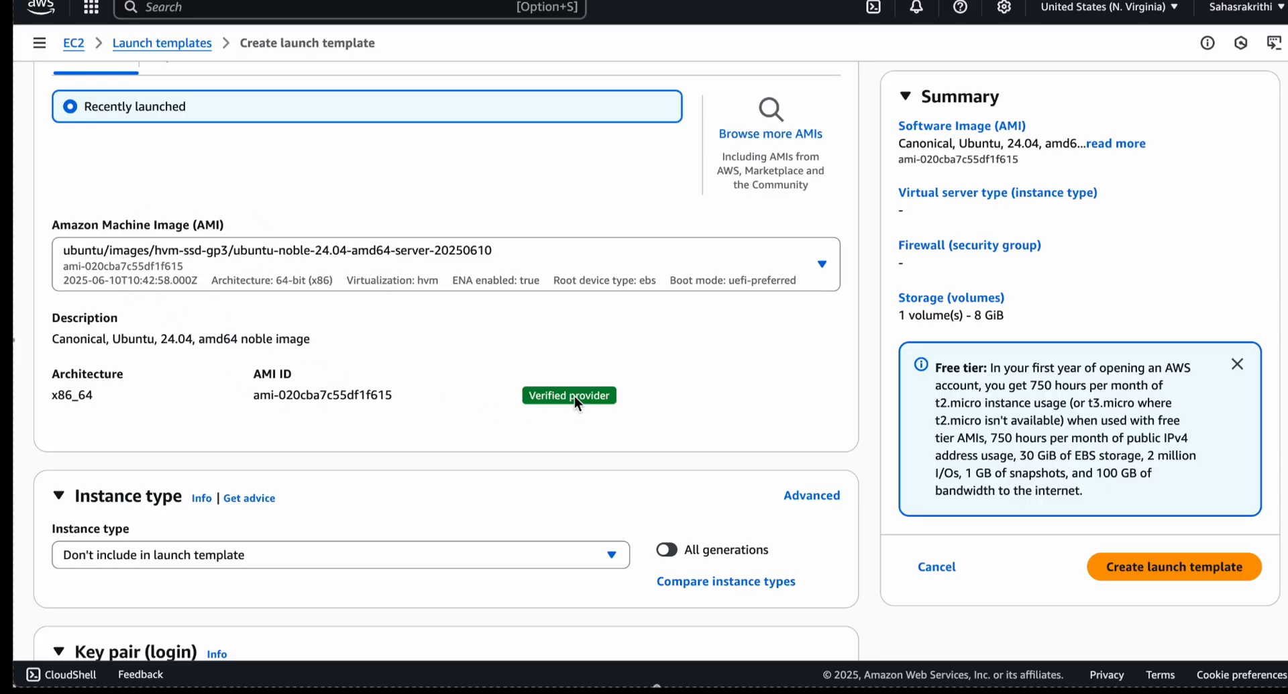
scroll(575, 396, down, 4)
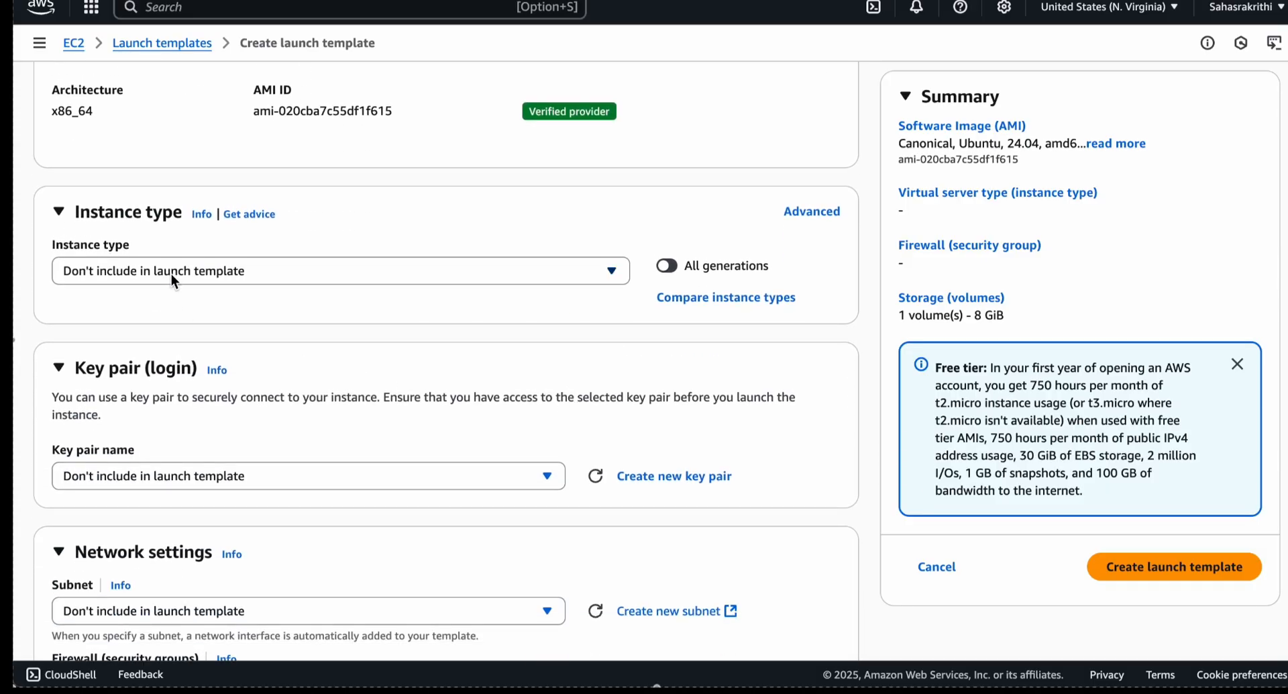
click(171, 272)
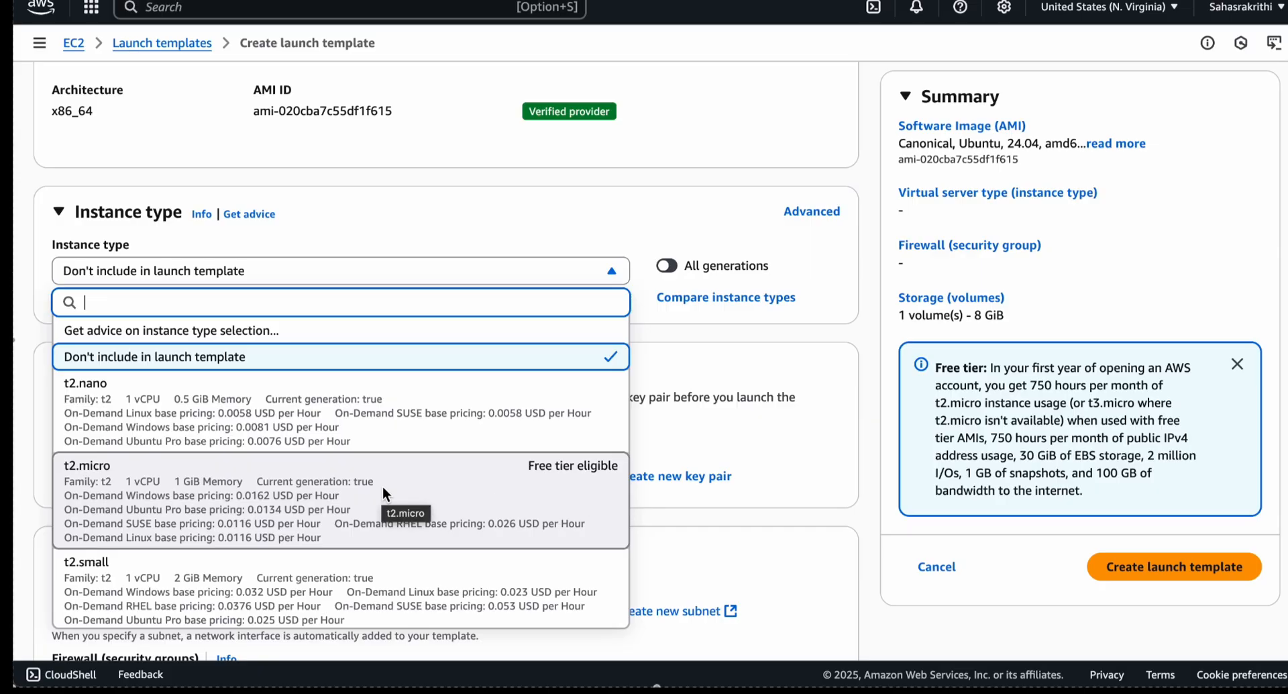
scroll(383, 486, down, 8)
scroll(382, 486, down, 4)
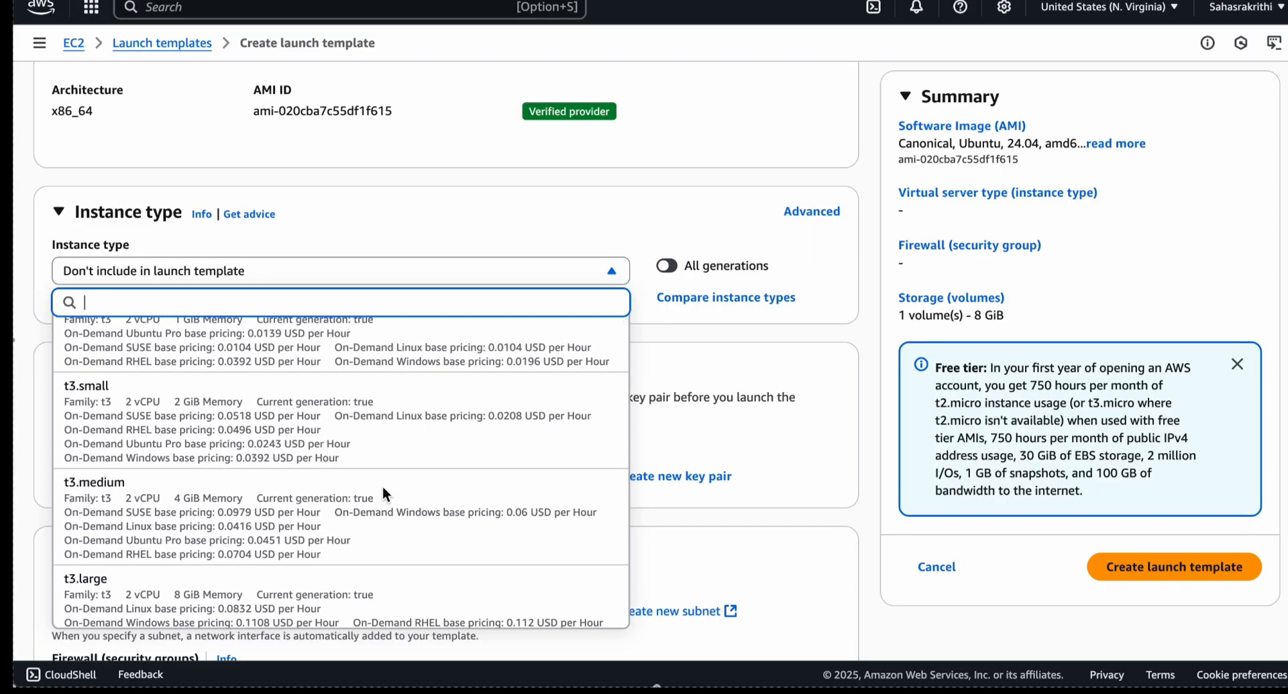
scroll(382, 486, down, 2)
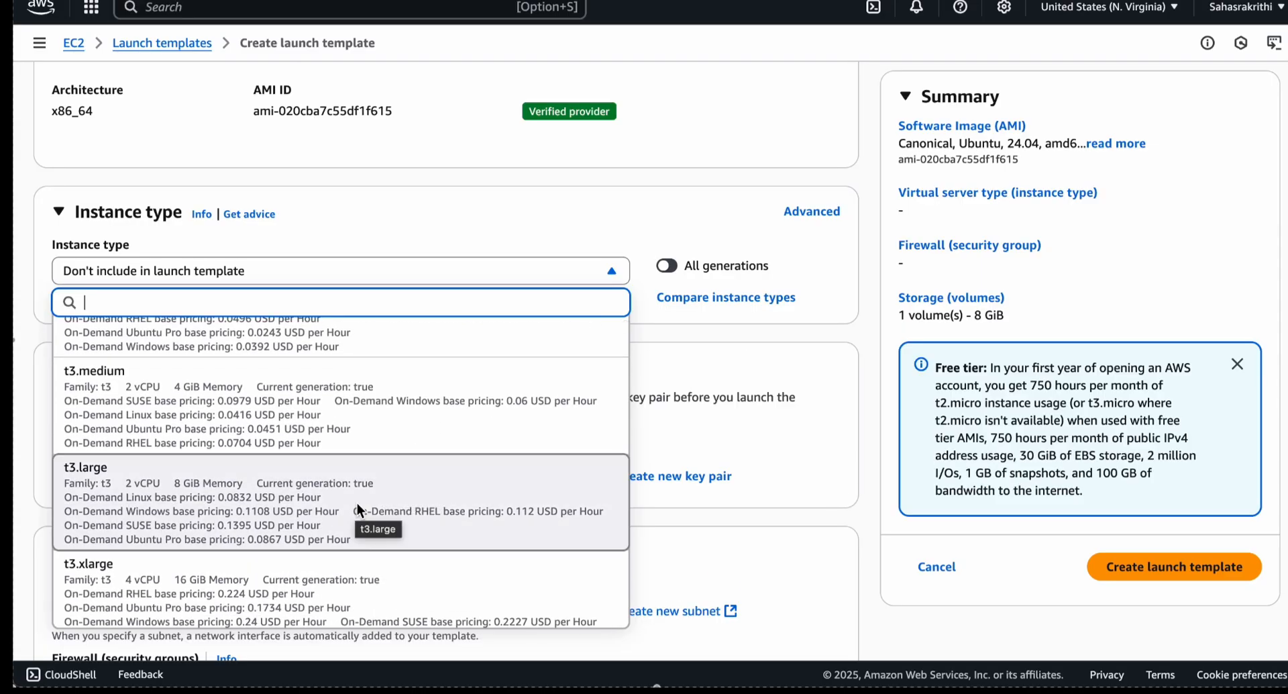
scroll(357, 503, down, 2)
scroll(248, 470, down, 2)
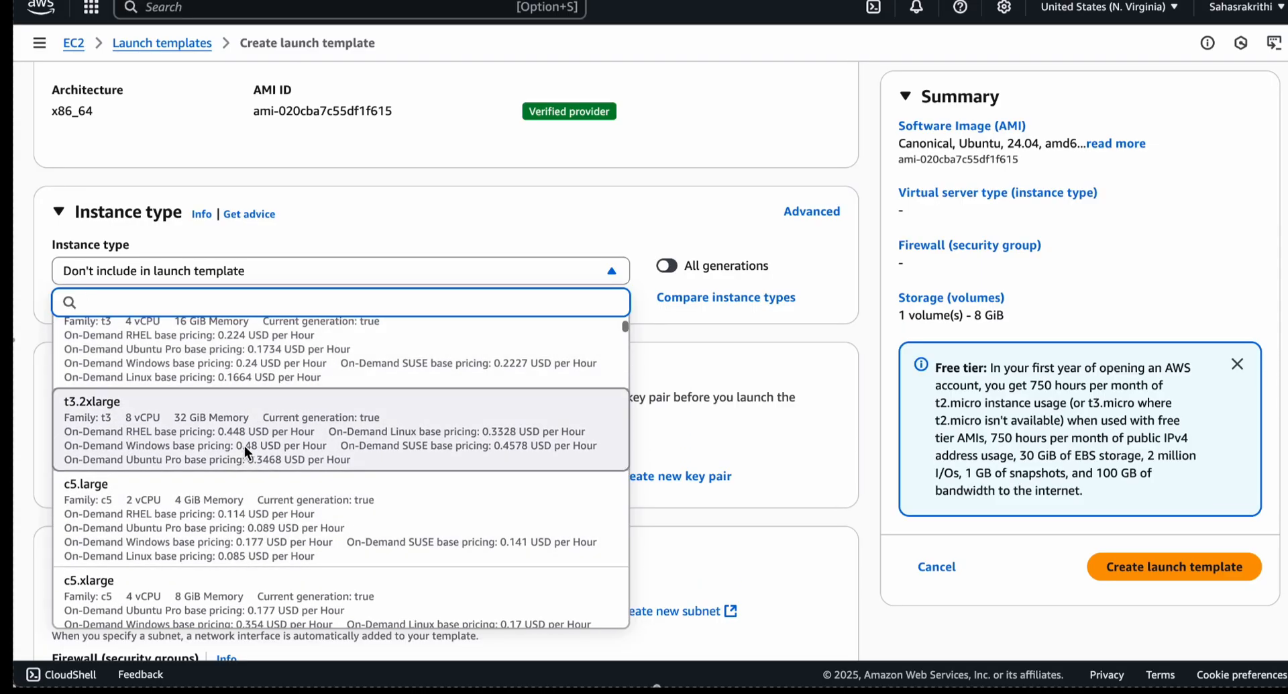
scroll(257, 433, down, 2)
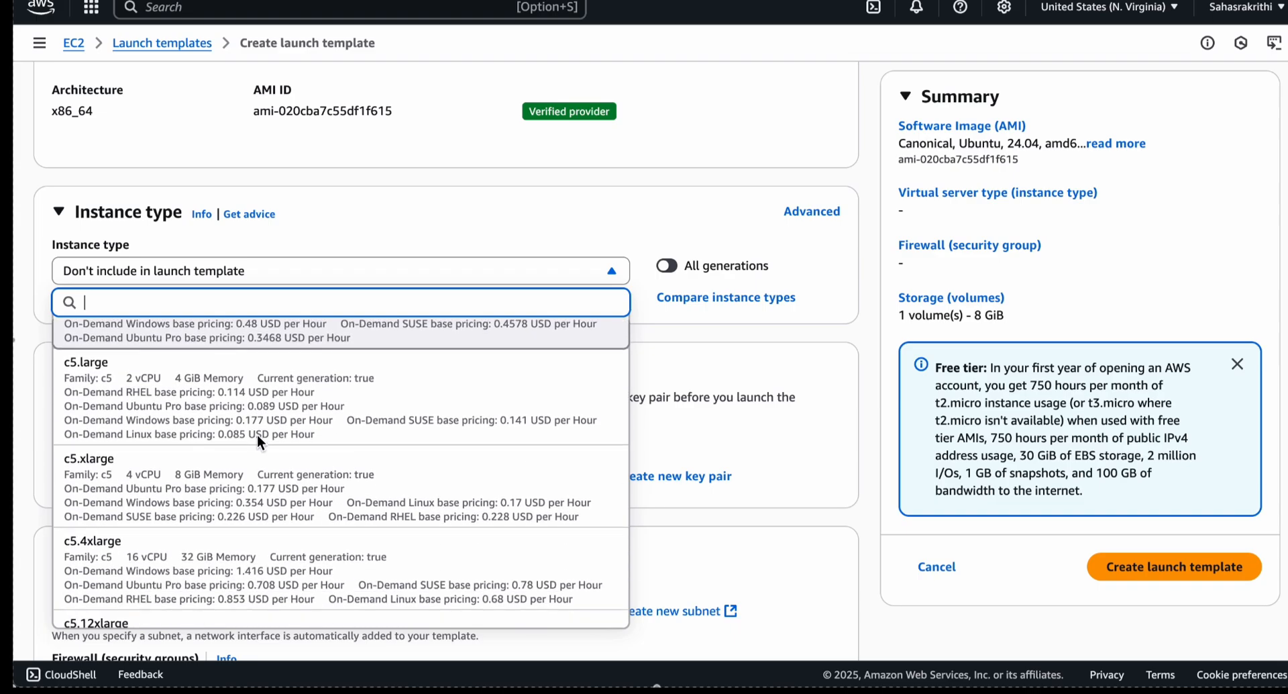
scroll(151, 497, up, 2)
scroll(151, 497, up, 5)
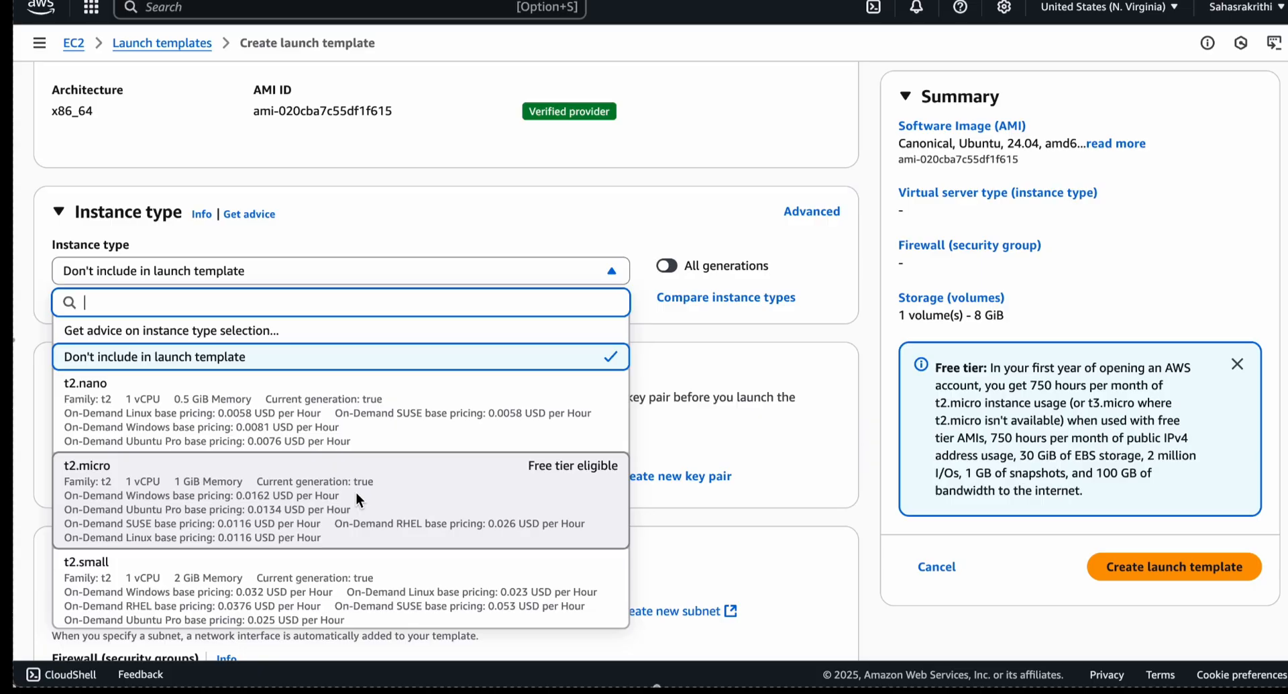
click(356, 492)
Select the existing SpringbootApplication key pair for the launch template.
scroll(547, 369, down, 2)
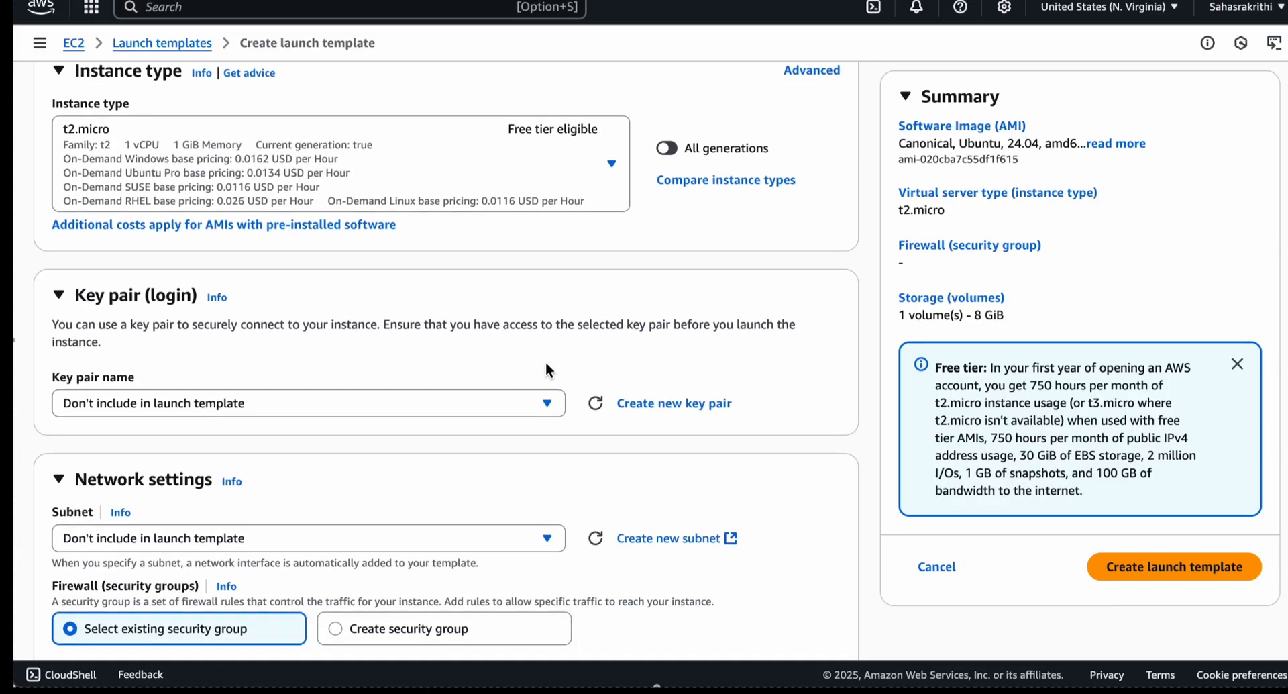
click(213, 403)
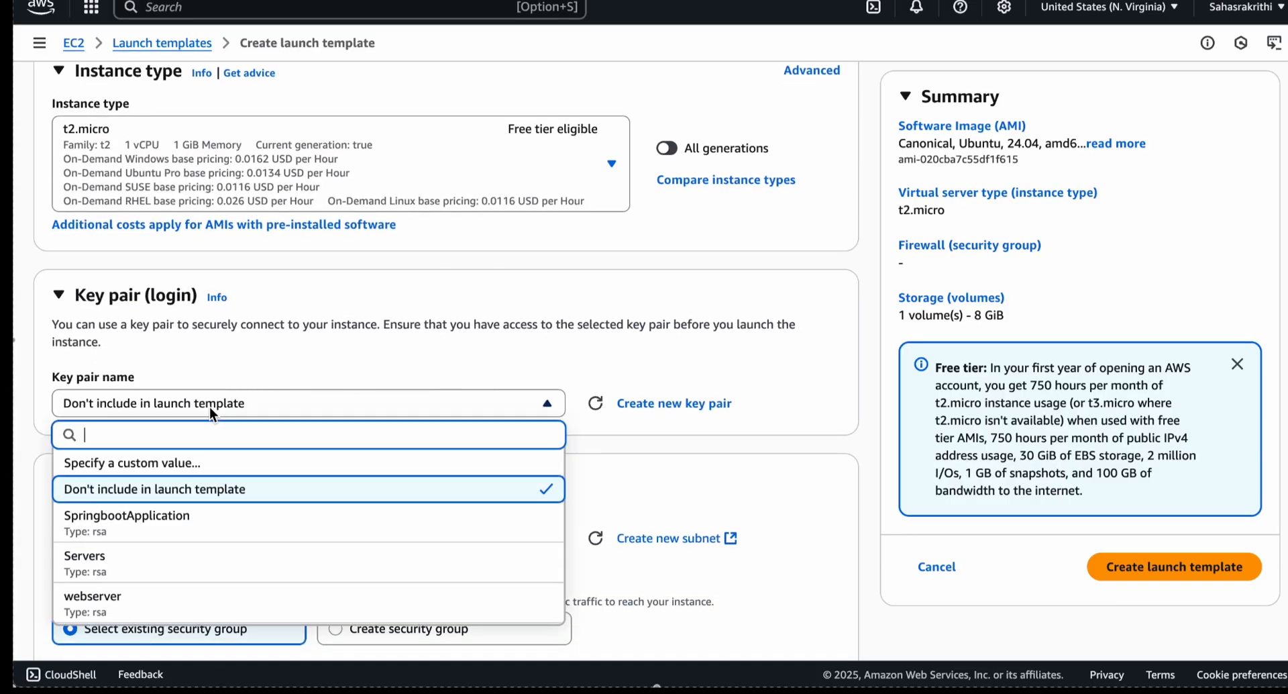
click(187, 514)
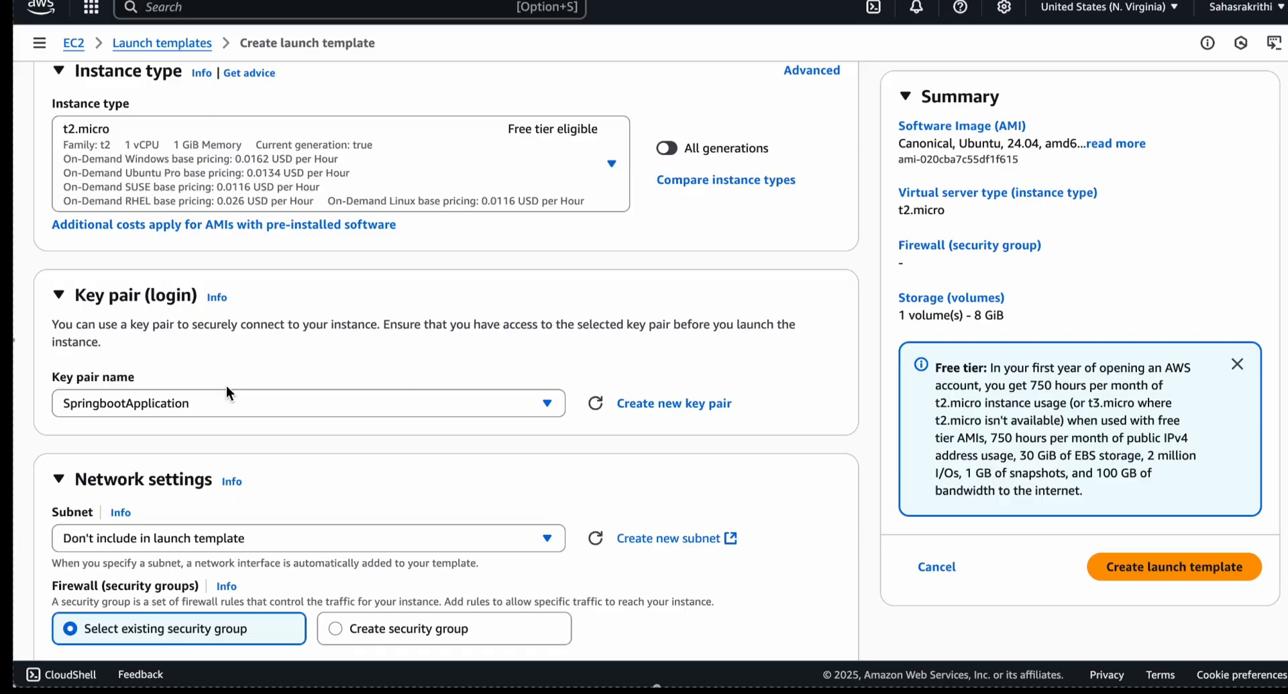
View the subnets available in the network settings without including one in the launch template.
scroll(227, 393, down, 3)
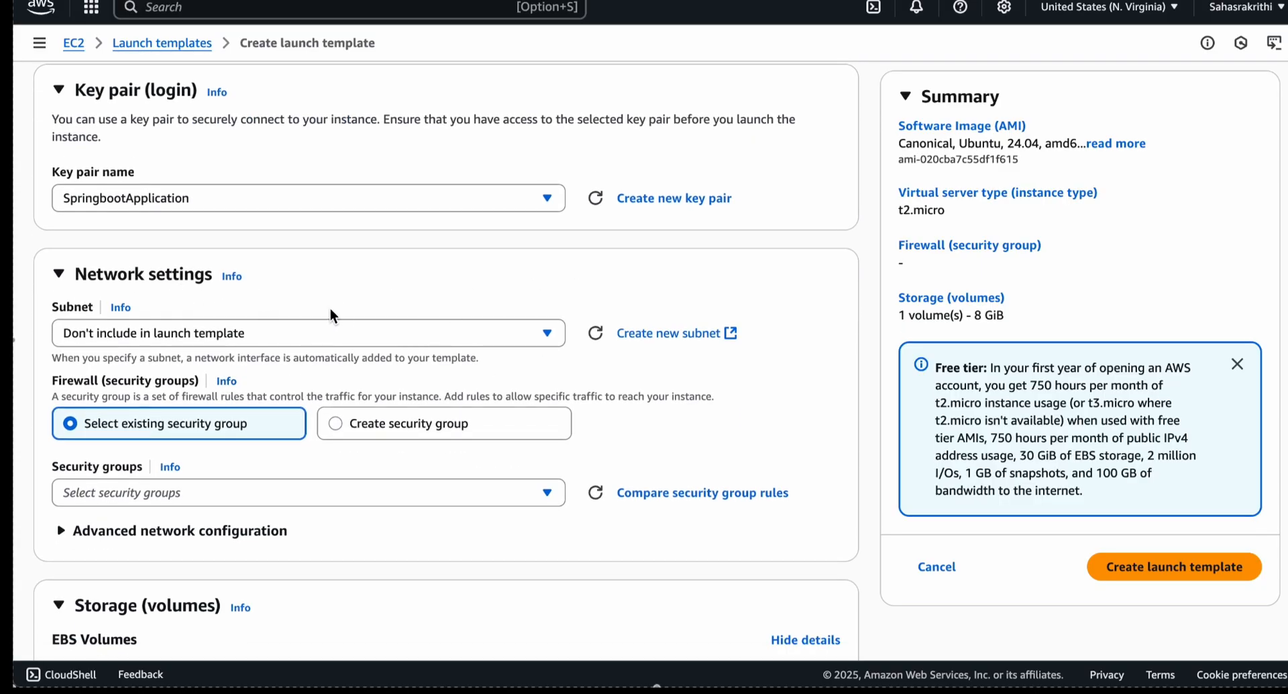
click(315, 331)
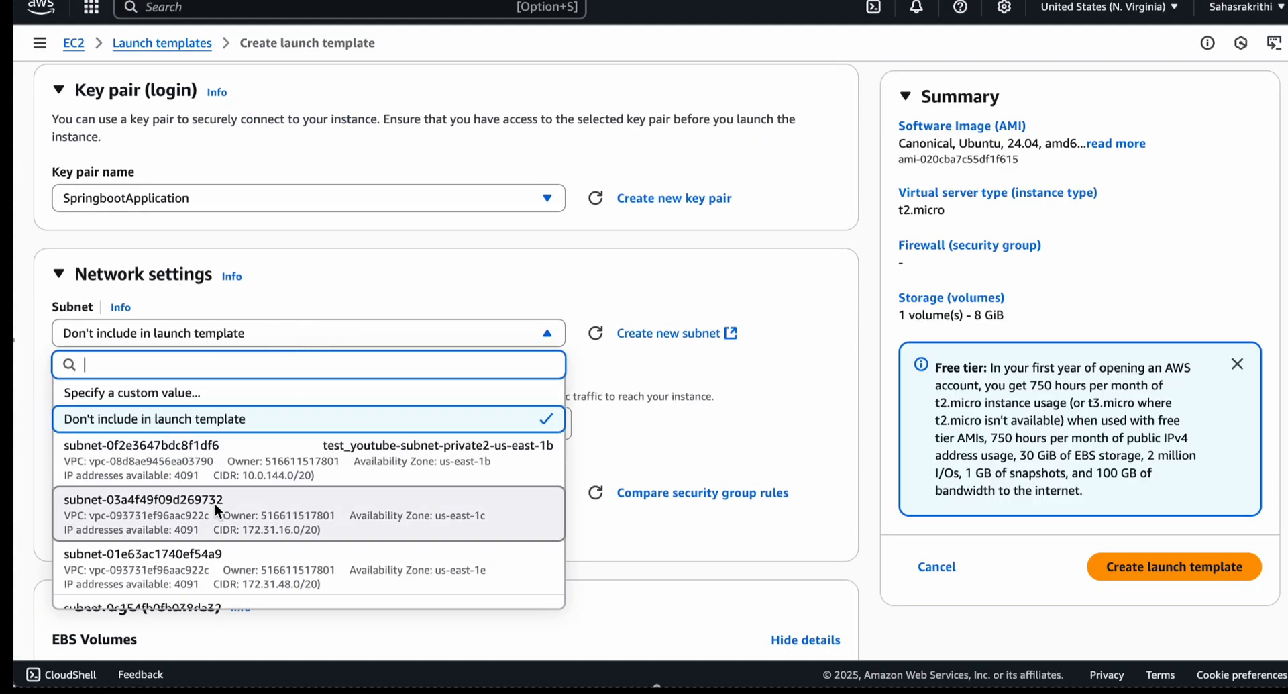
click(321, 273)
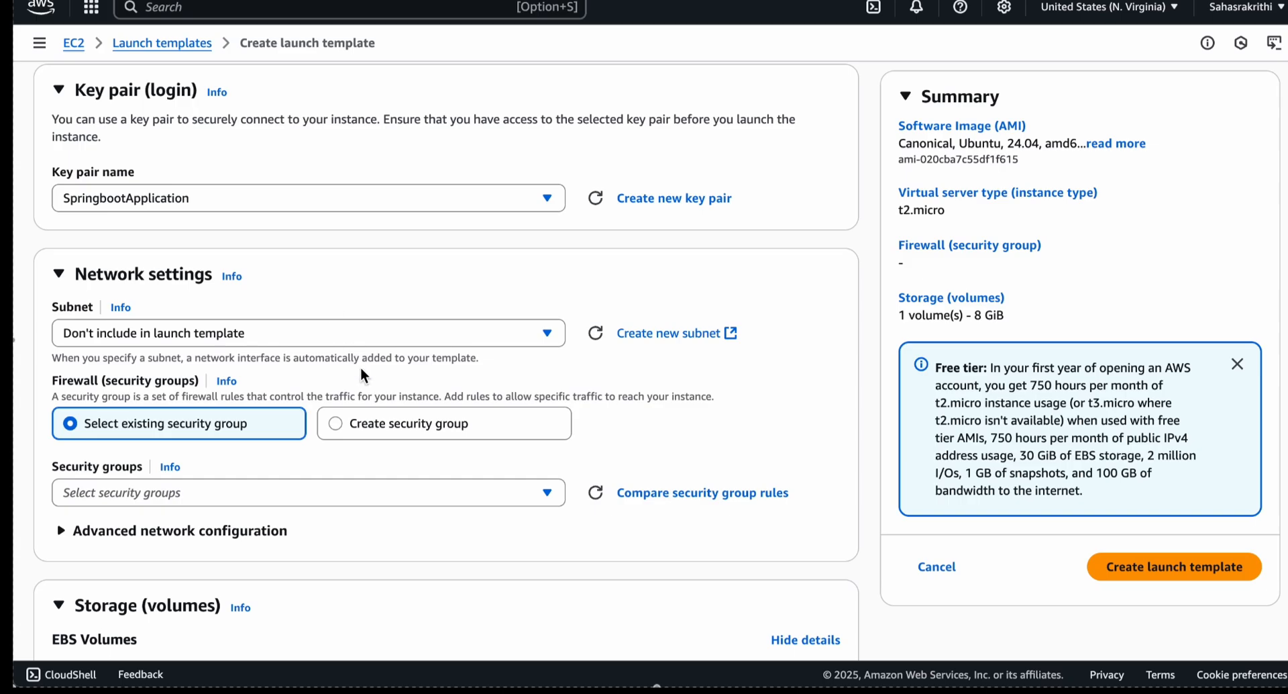
Choose to create a new security group for the template, check the VPC choices and name the group test_youtube.
click(373, 424)
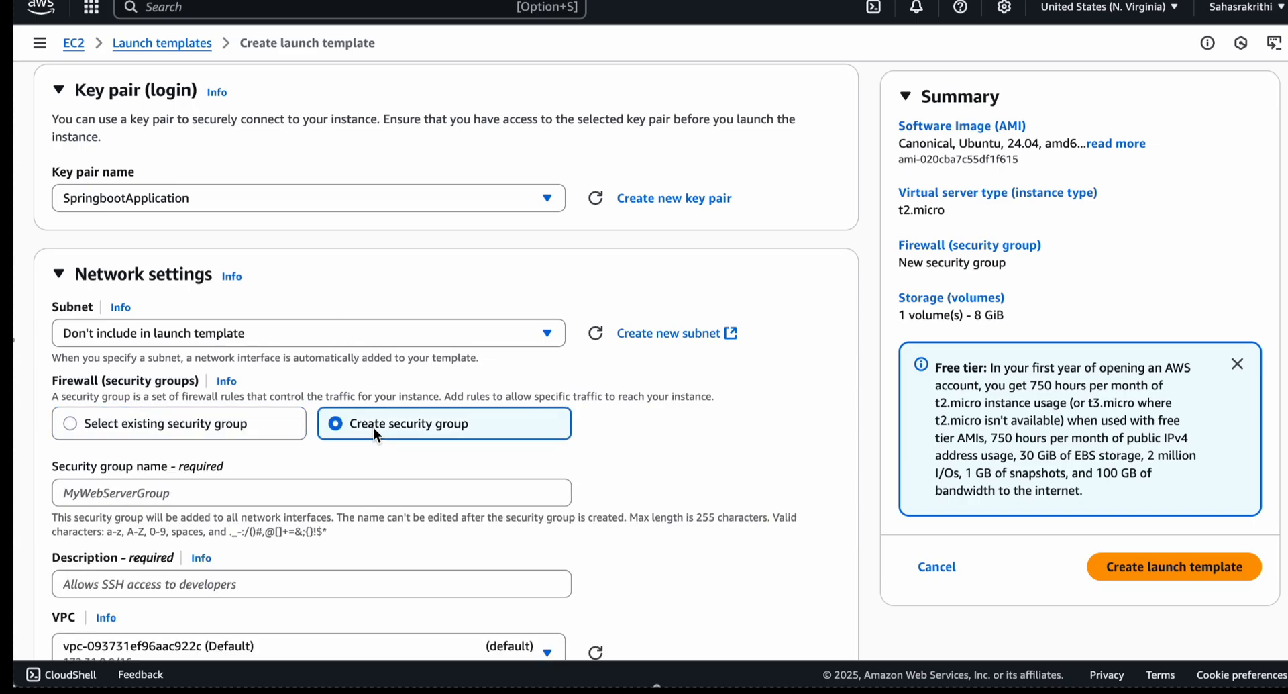
scroll(373, 426, down, 3)
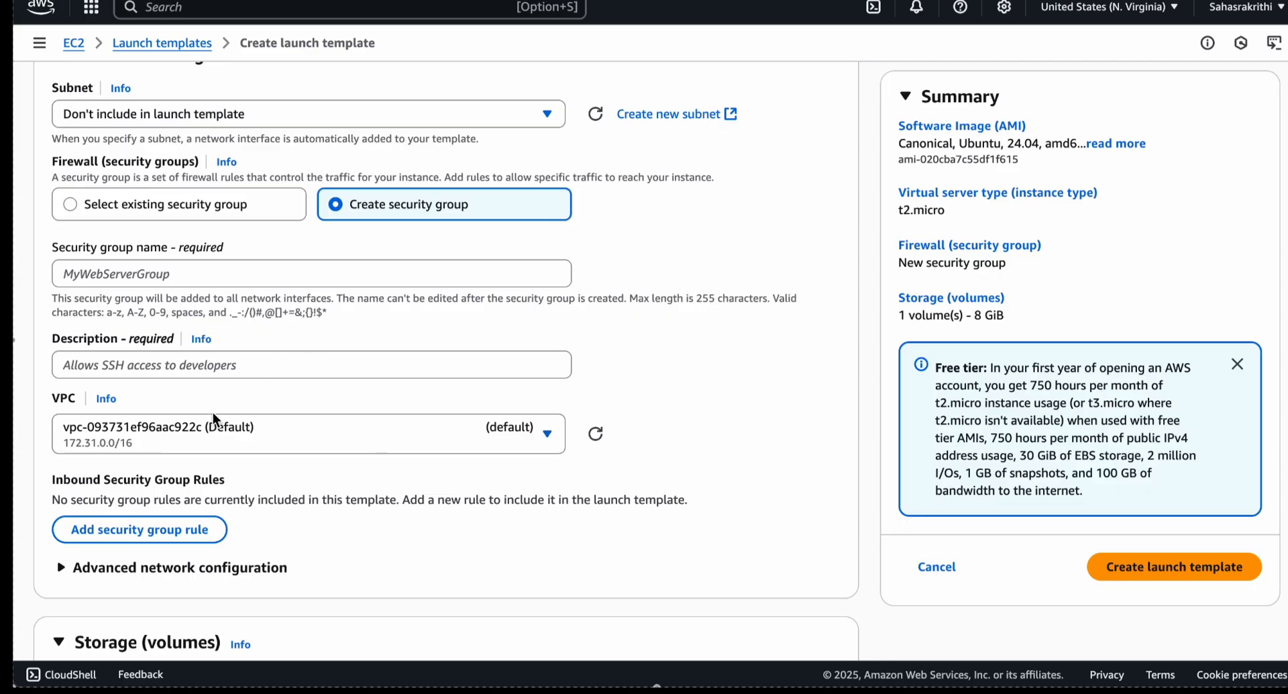
click(234, 436)
click(247, 433)
click(251, 277)
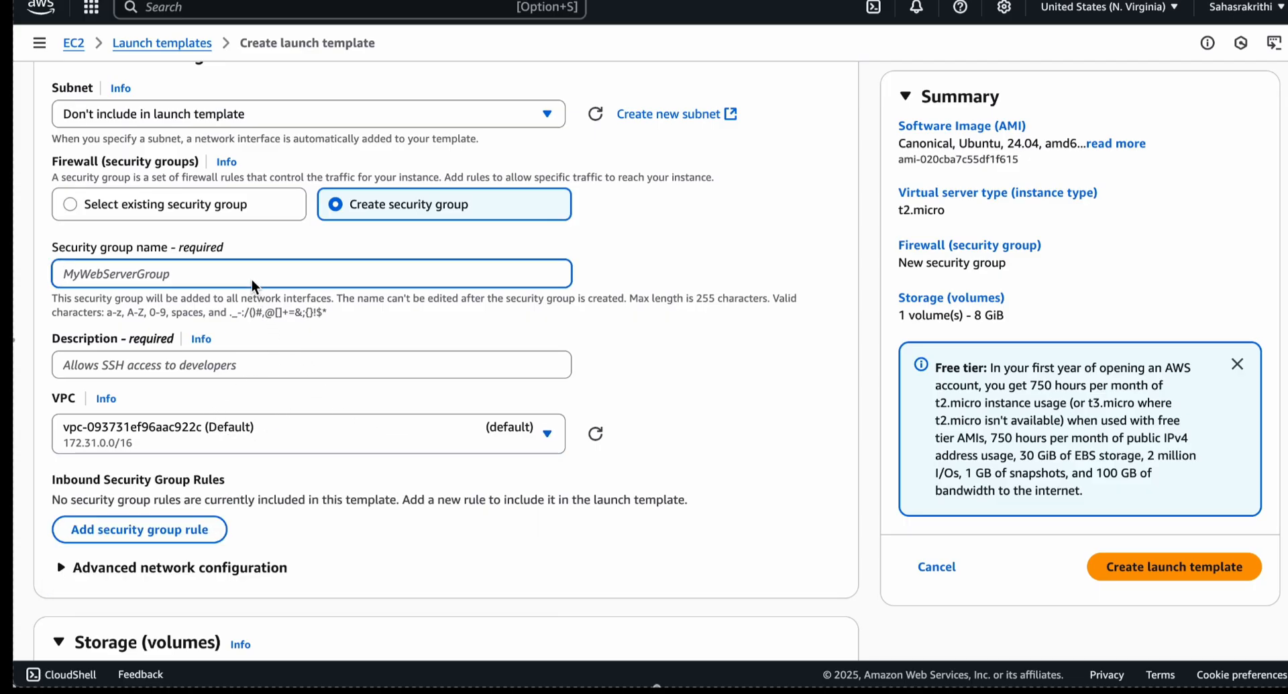
text(test_youtube)
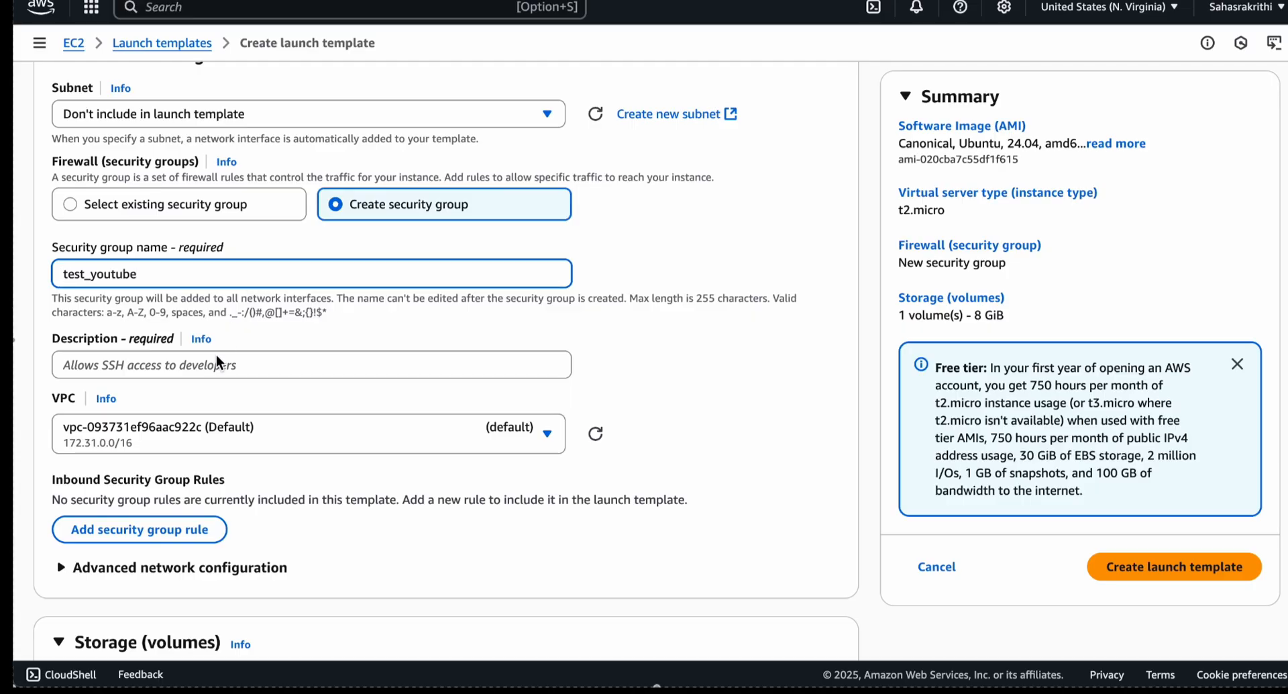
Describe the new security group as "youtube video" and assign it to the test_youtube-vpc VPC.
click(210, 360)
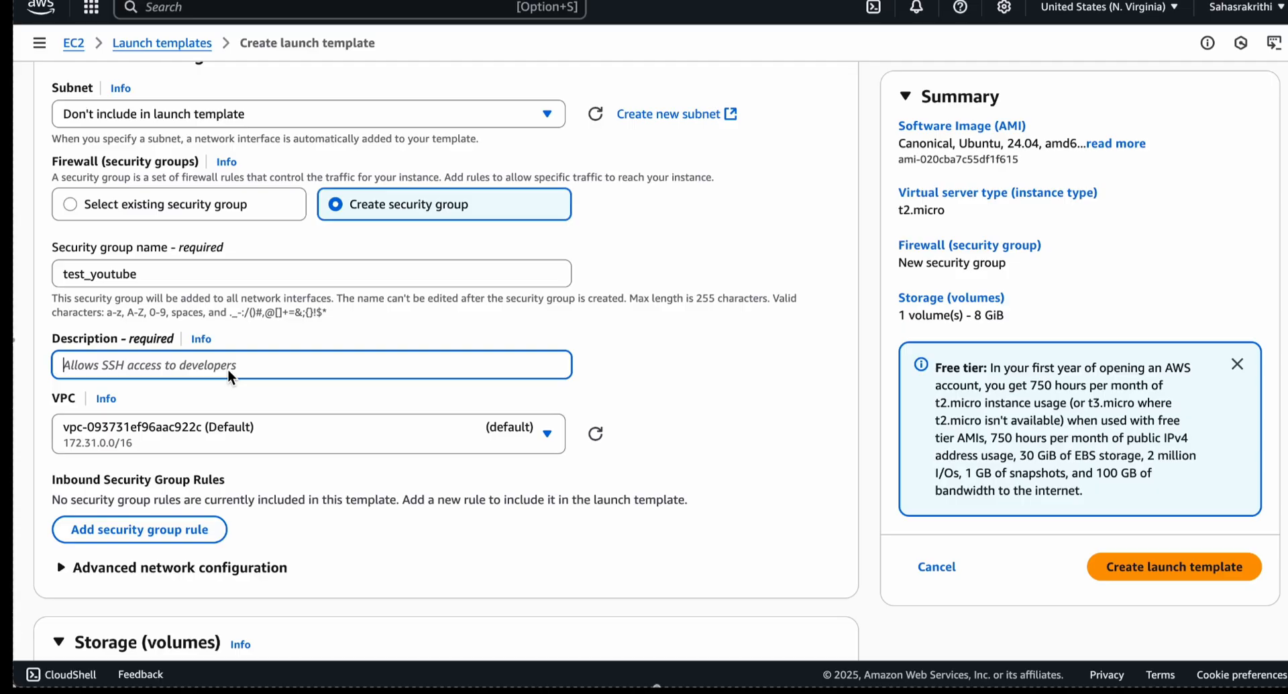
text(you)
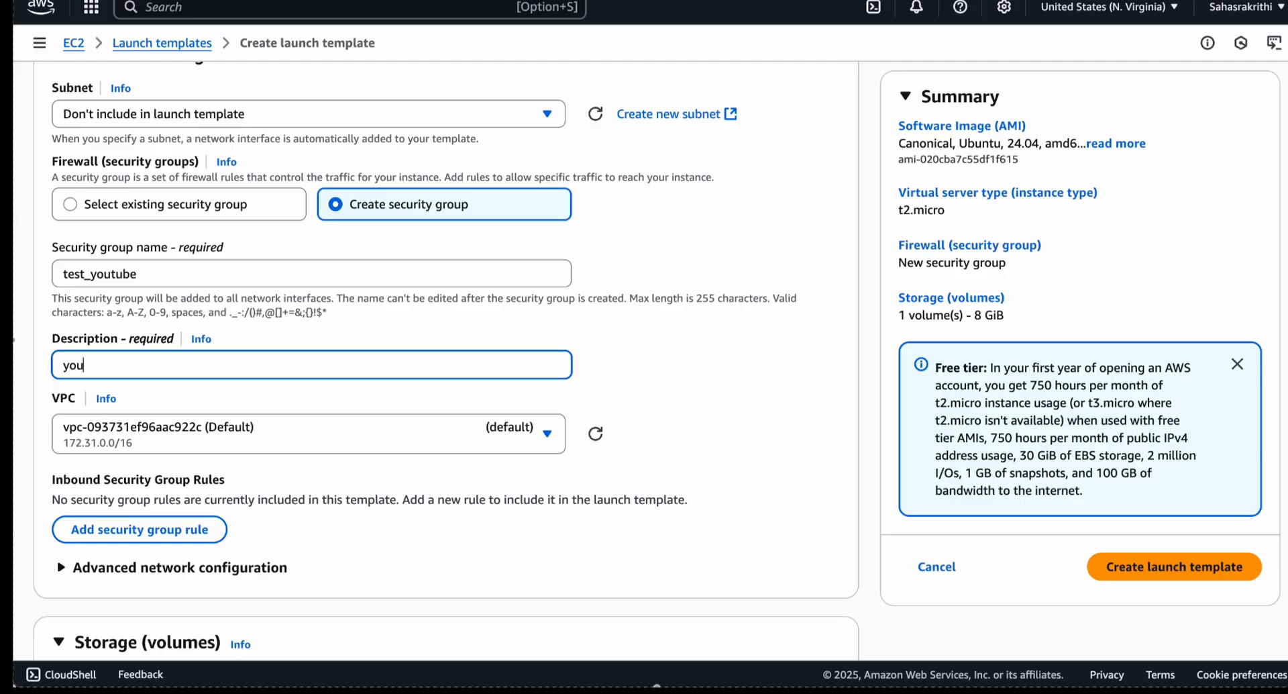
text(tuve video)
click(96, 365)
key(BackSpace)
key(BackSpace)
text(be)
click(143, 437)
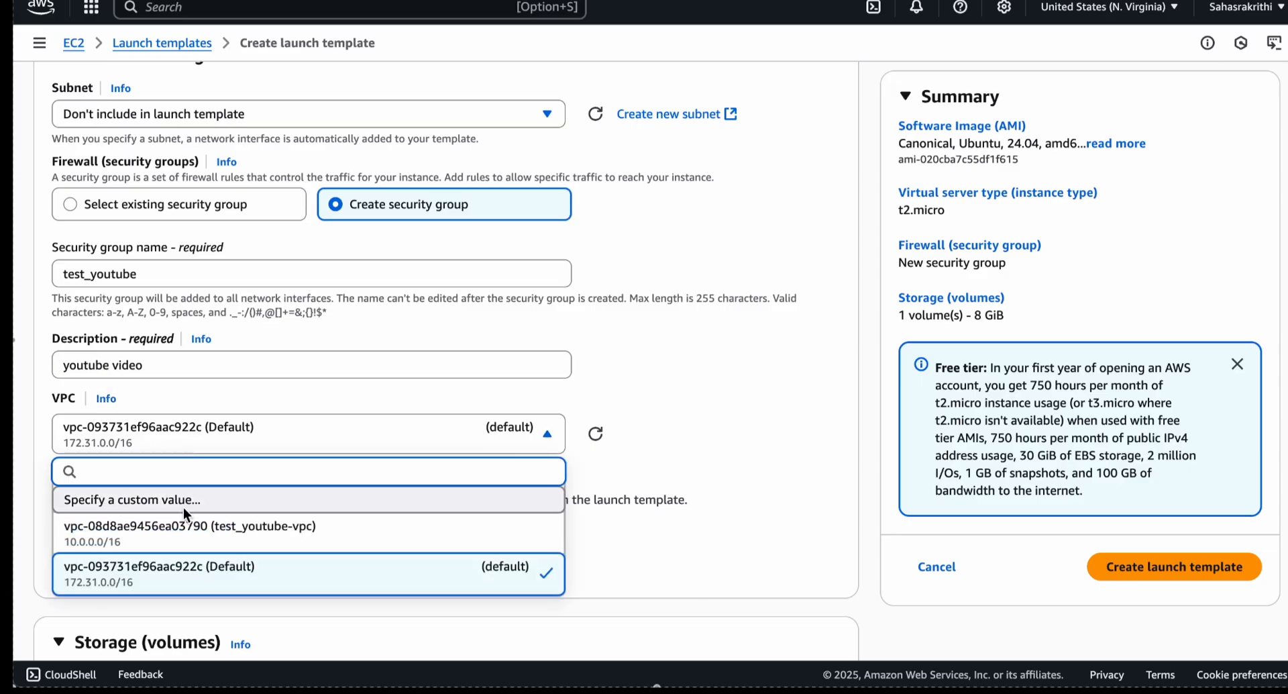
click(183, 530)
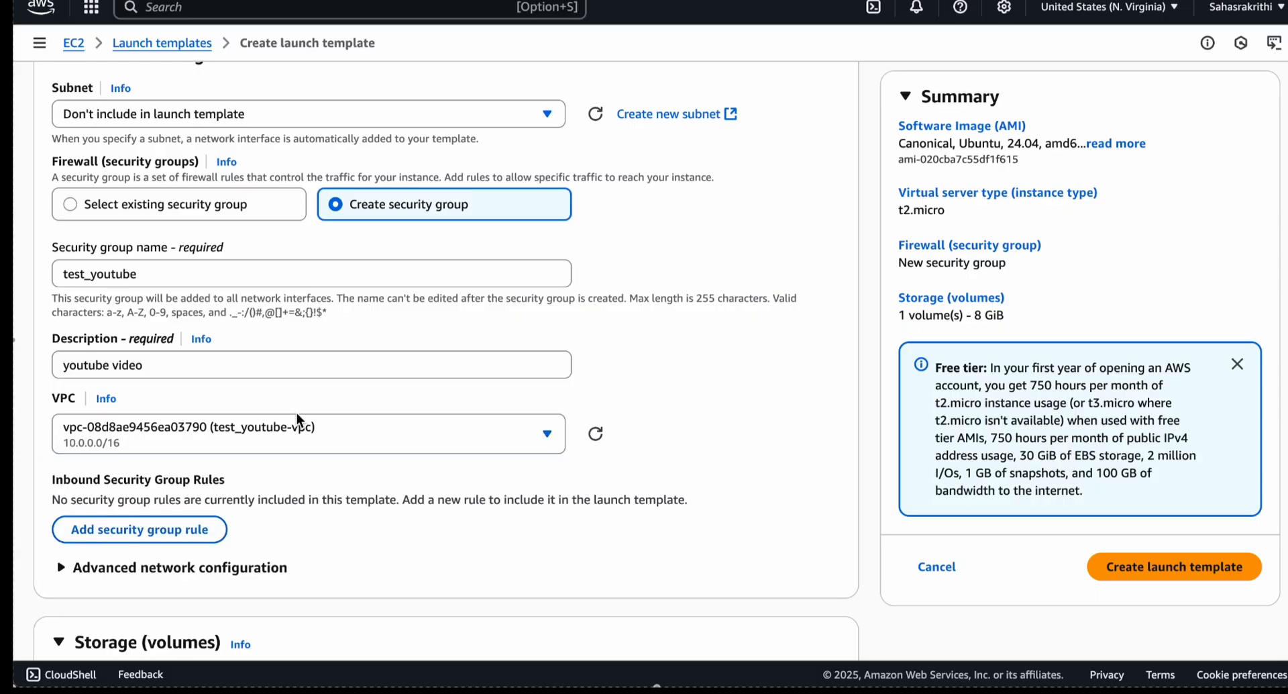
Add an inbound security group rule allowing Custom TCP traffic on port 8000 from Anywhere.
scroll(296, 413, down, 1)
scroll(188, 437, up, 9)
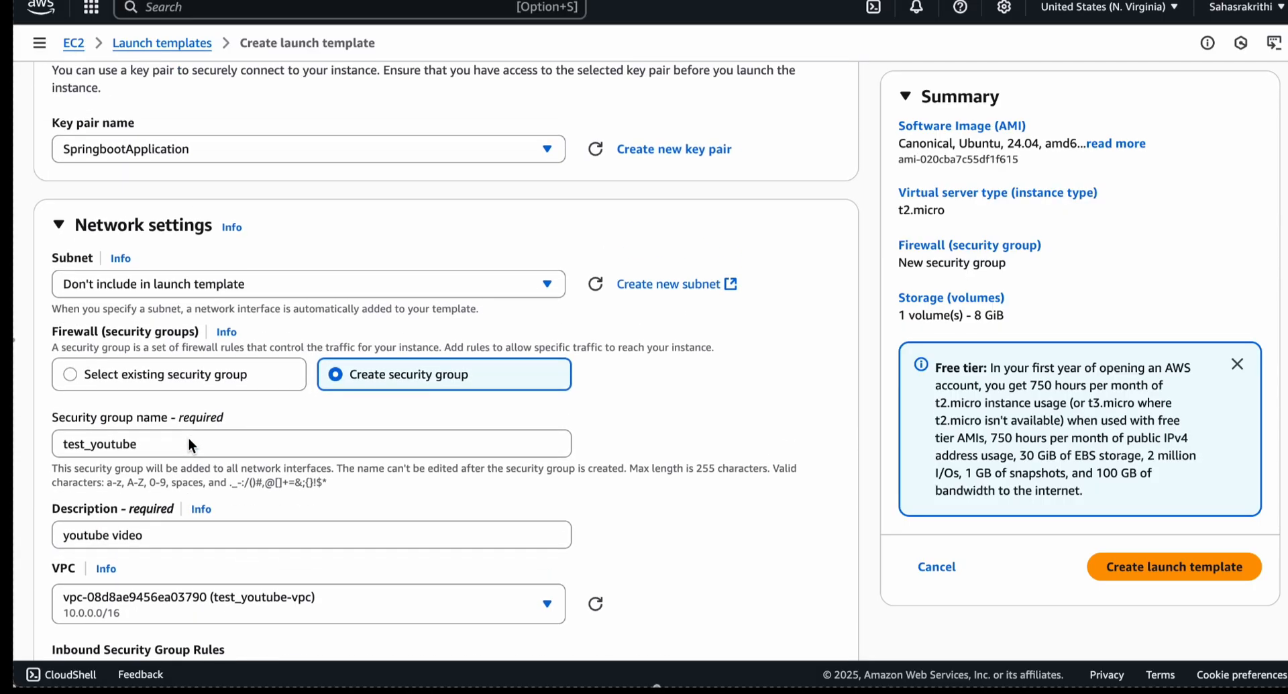
scroll(187, 440, up, 11)
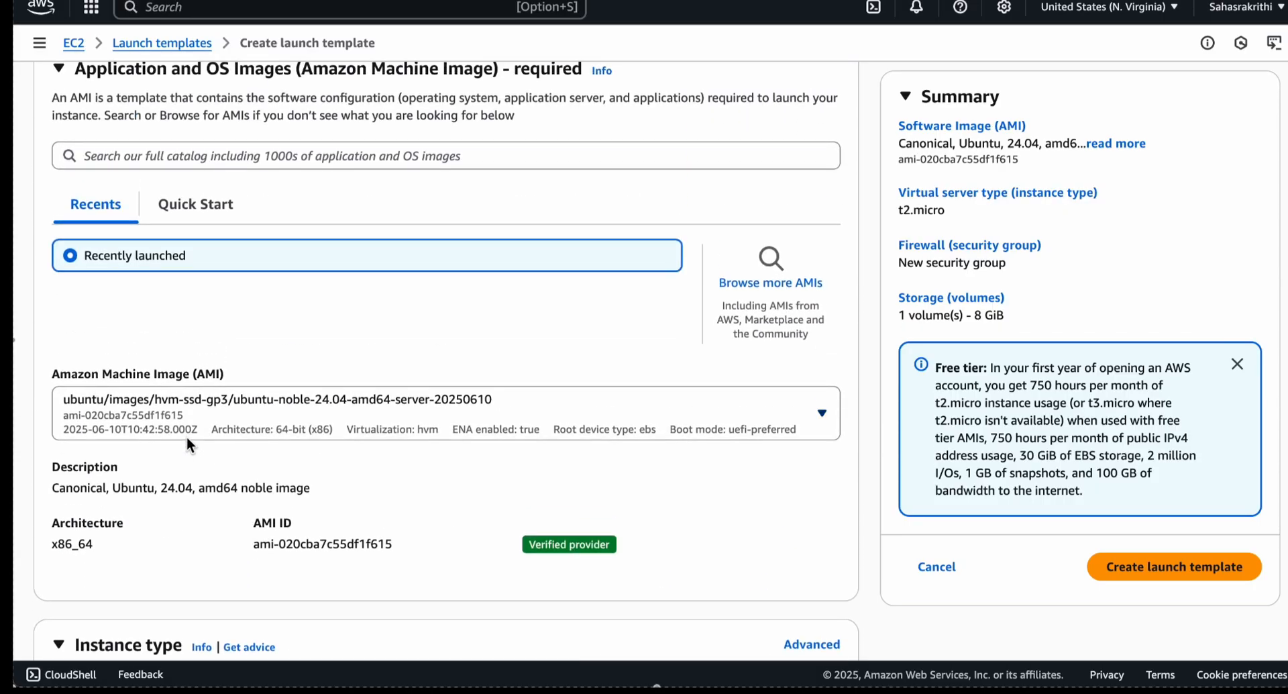
scroll(187, 439, down, 4)
scroll(186, 437, down, 13)
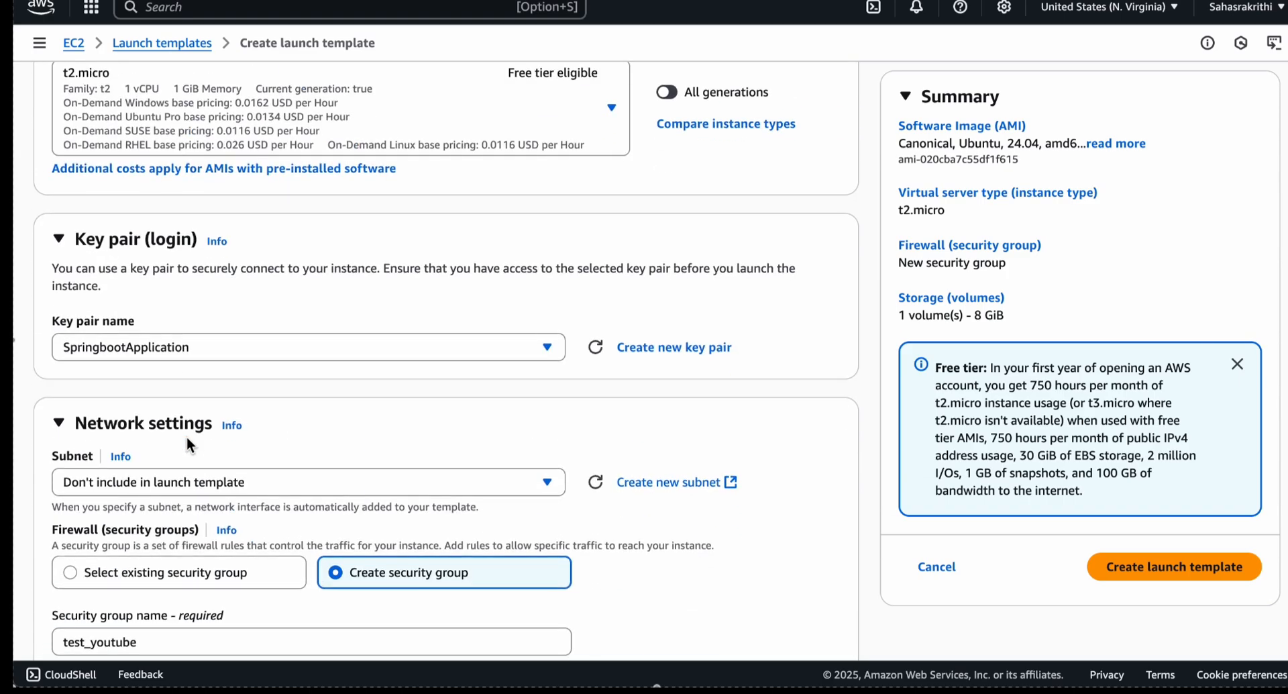
scroll(187, 436, down, 3)
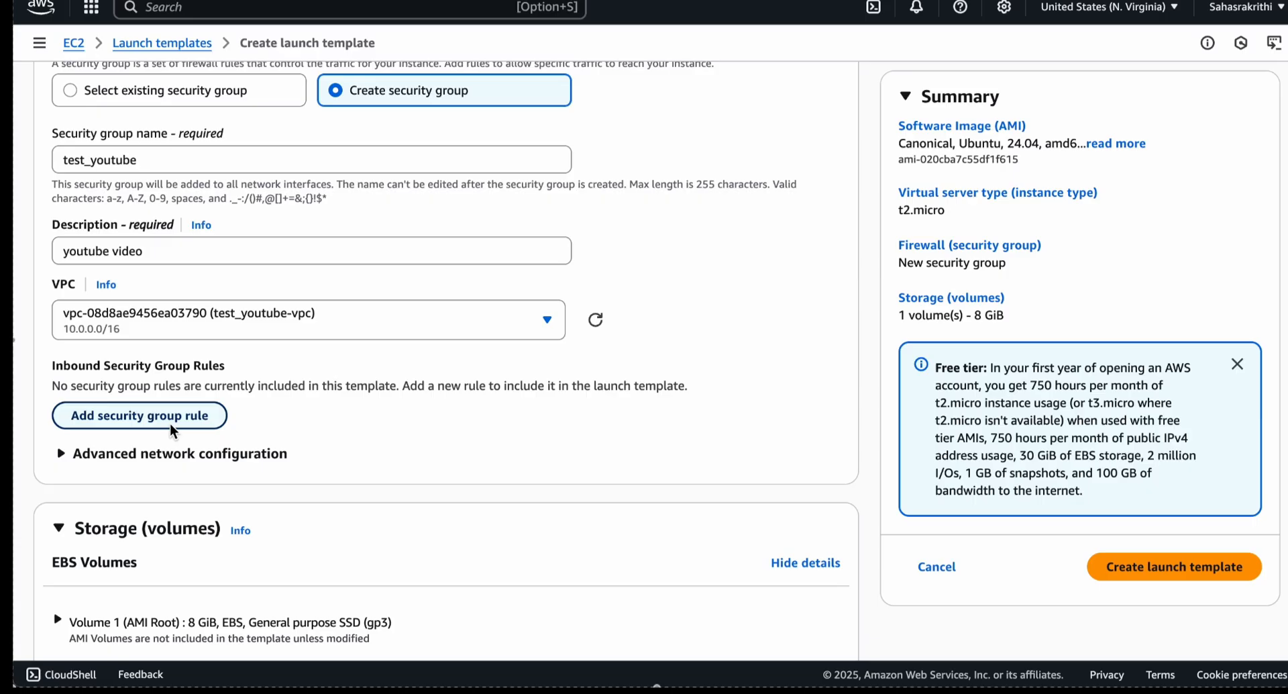
click(171, 424)
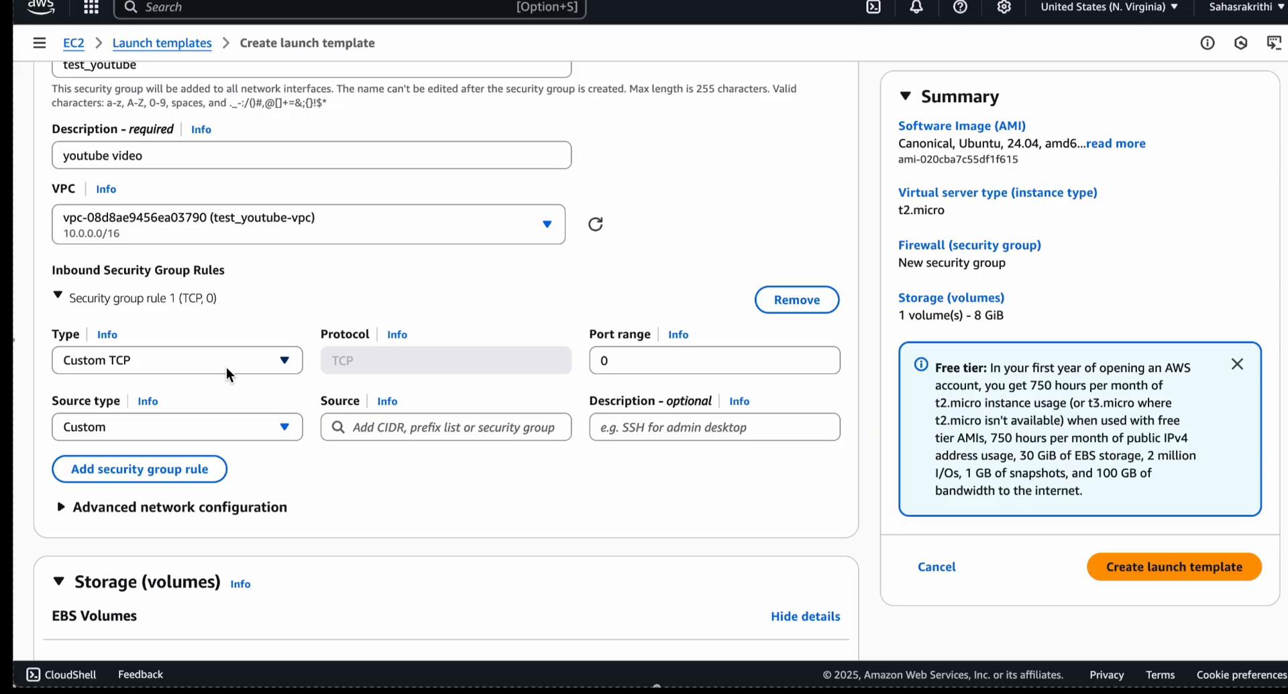
click(597, 356)
text(8000)
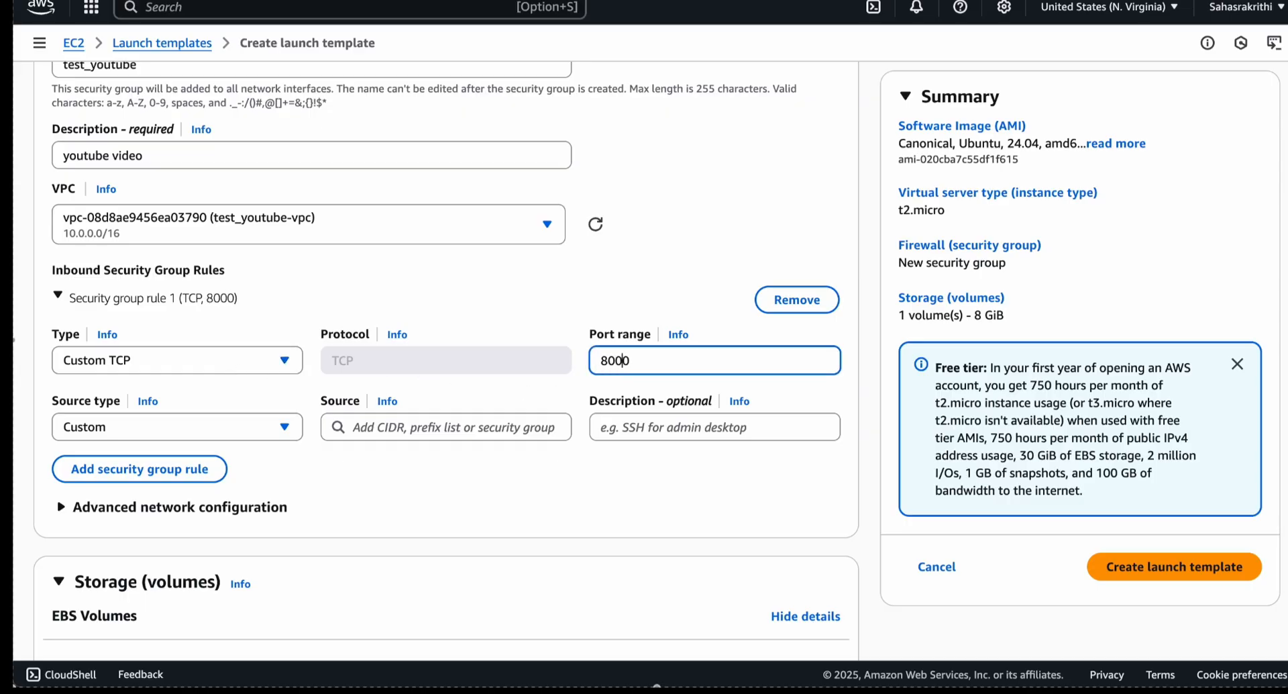
click(172, 427)
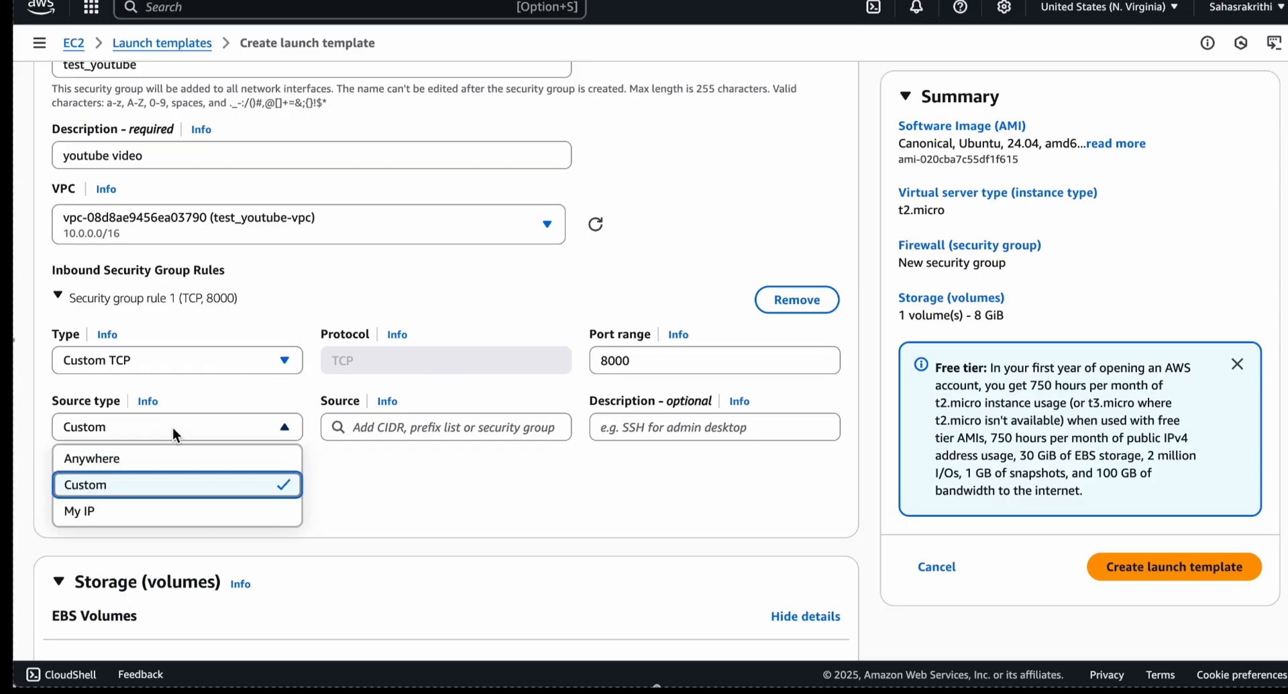
click(134, 453)
scroll(199, 431, down, 1)
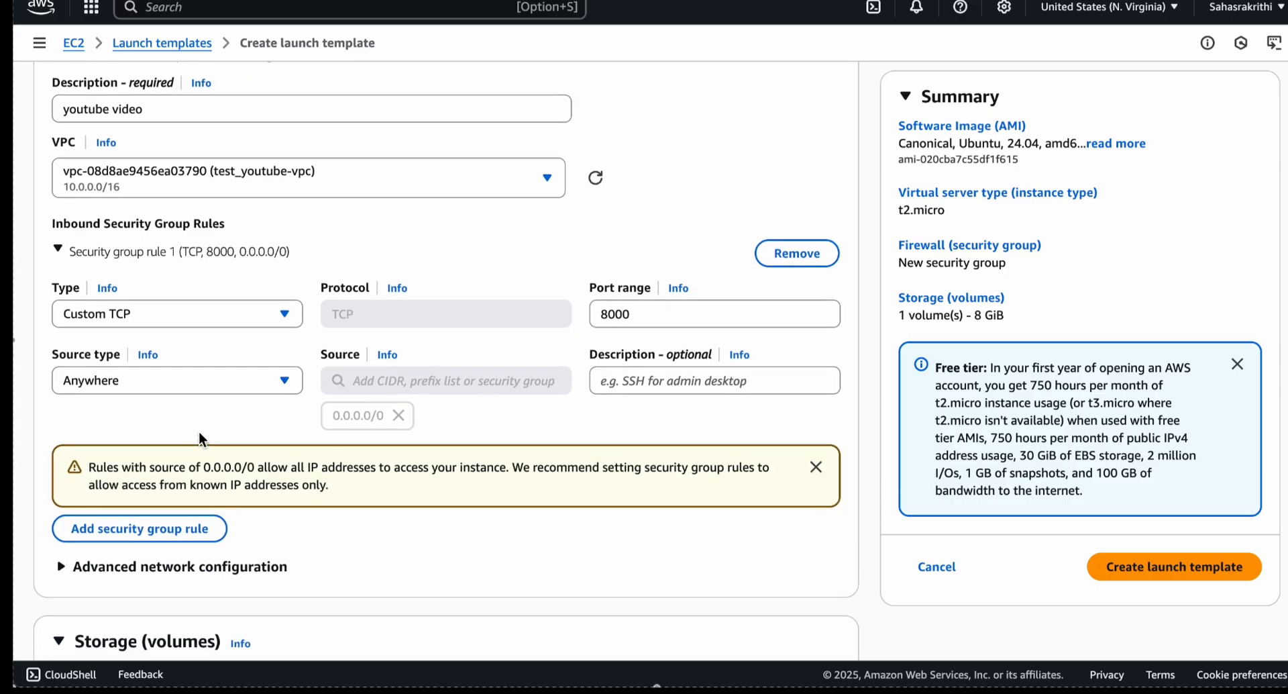
Add a second inbound rule allowing All traffic with the source type Anywhere.
click(155, 529)
scroll(181, 477, down, 2)
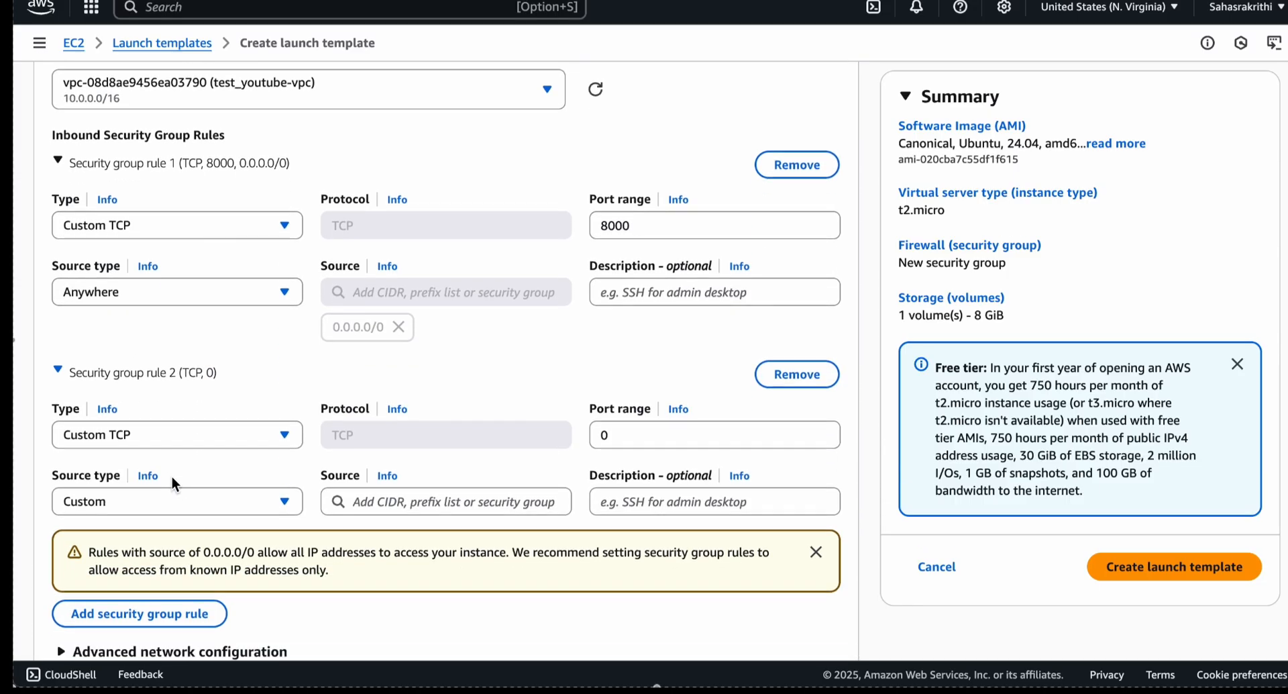
scroll(171, 475, down, 1)
click(196, 416)
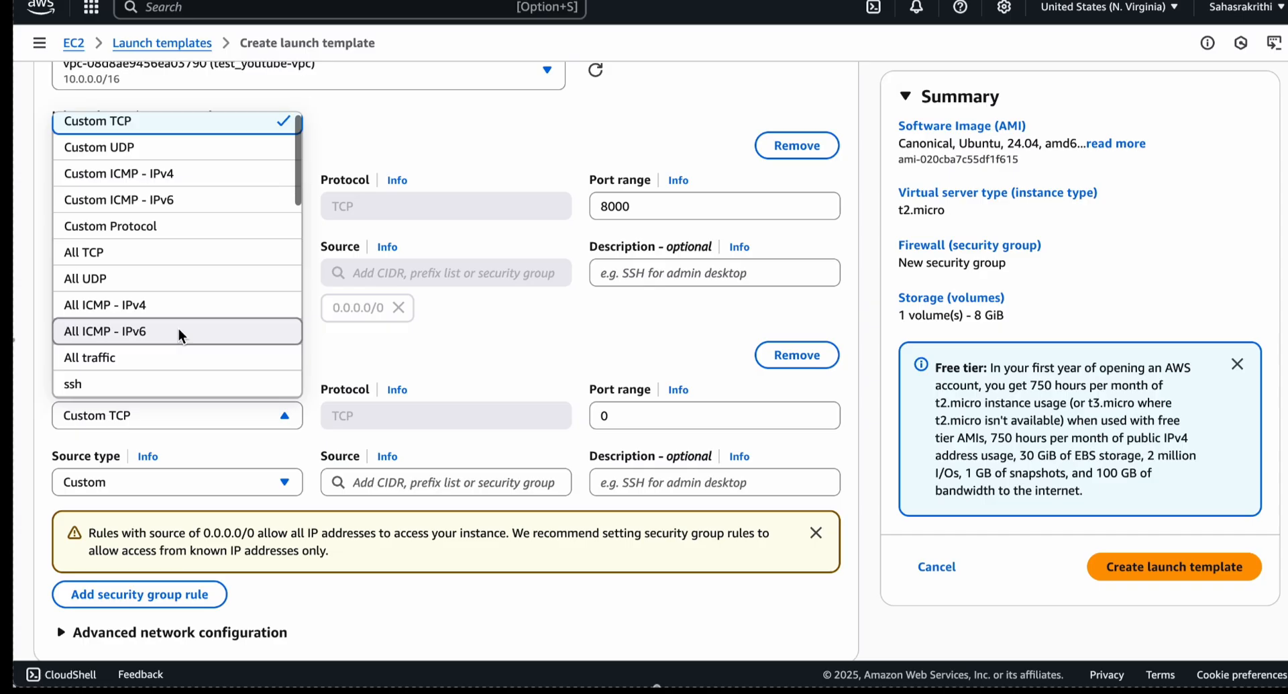
click(156, 354)
click(160, 480)
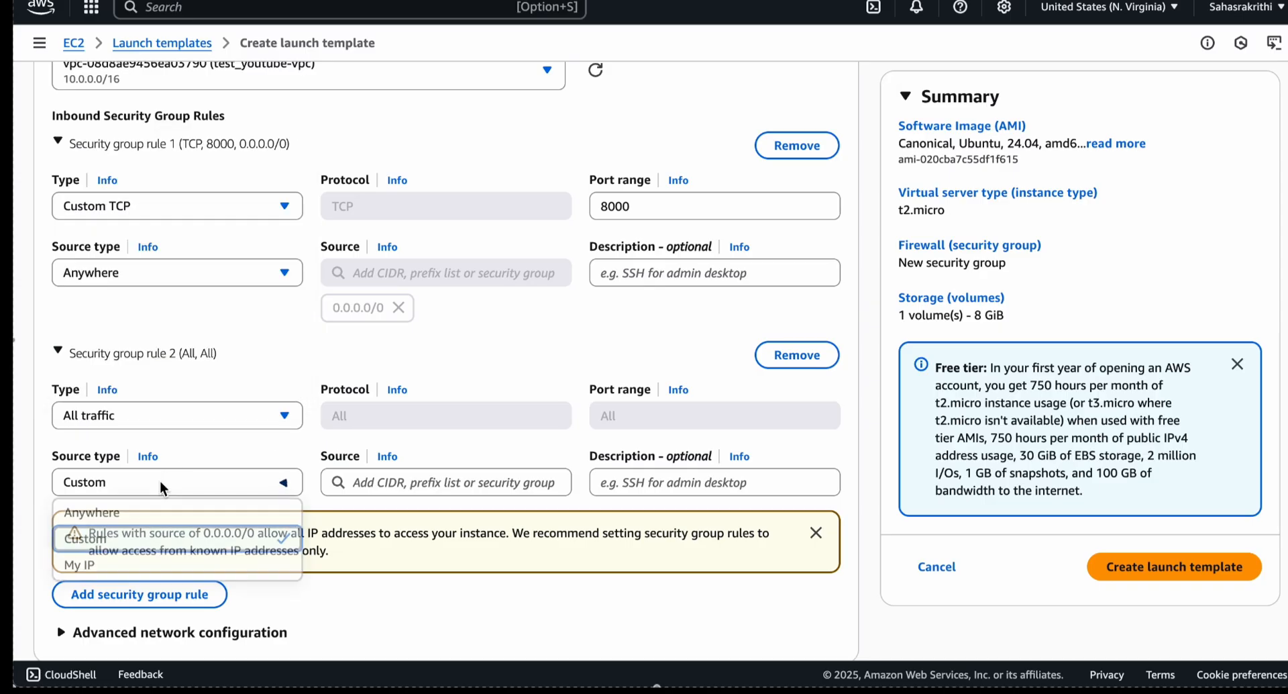
click(127, 511)
Add a third inbound rule allowing ssh access with the source type Anywhere.
scroll(276, 423, down, 5)
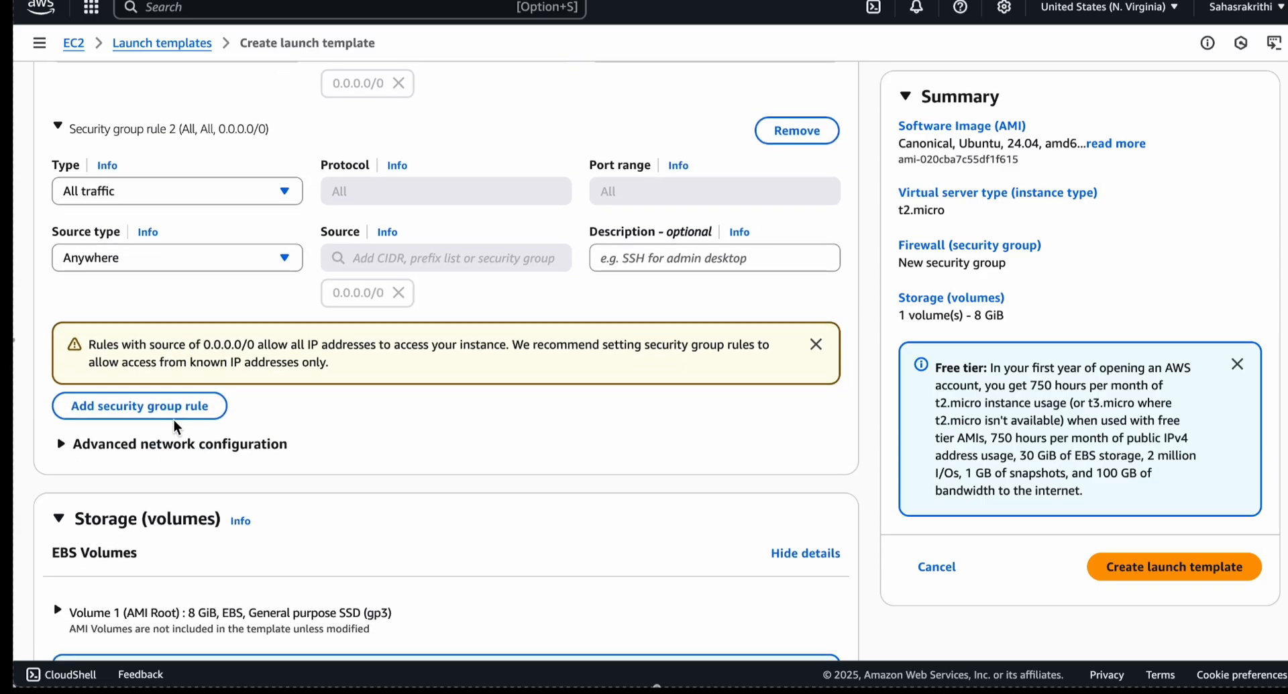
click(173, 416)
click(187, 401)
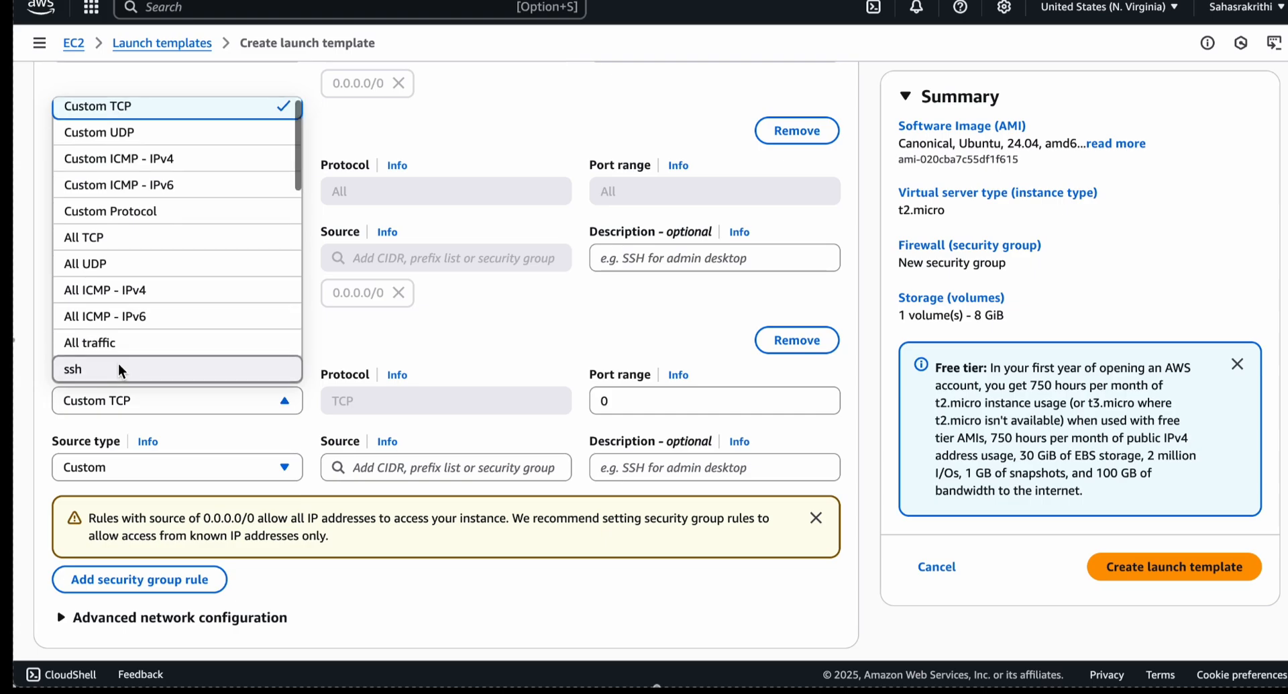
click(118, 365)
click(147, 465)
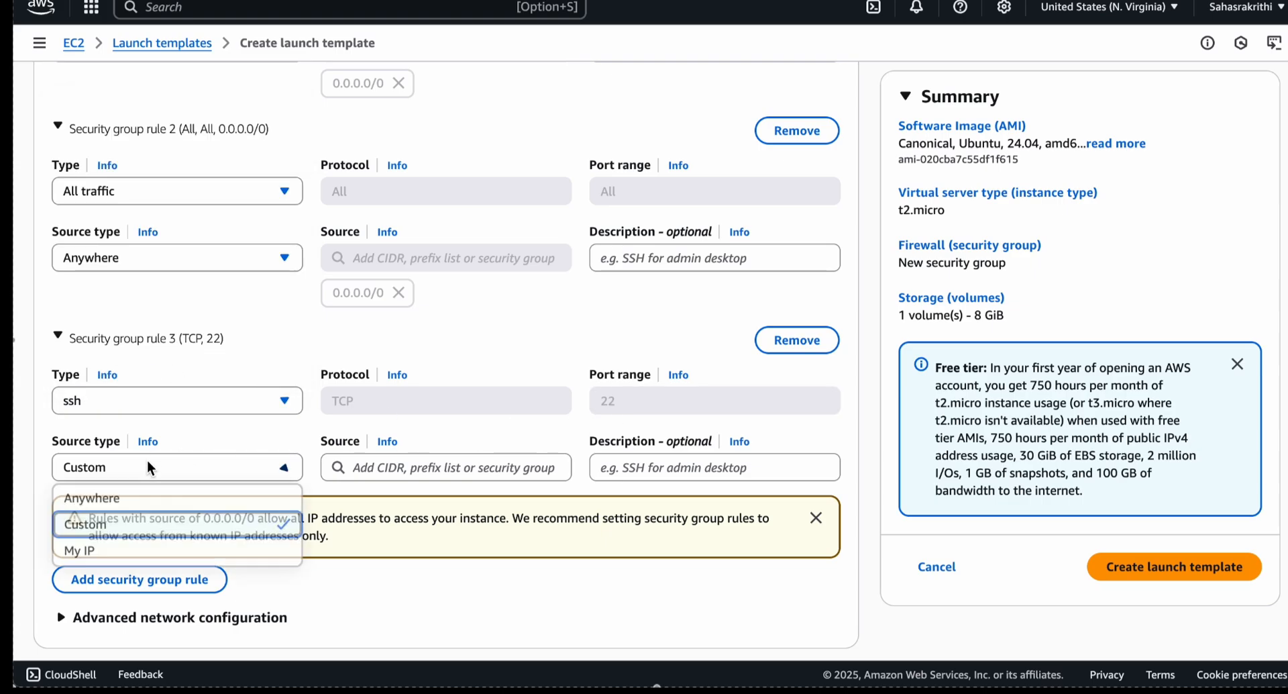
click(98, 495)
Add a fourth inbound rule allowing Custom TCP traffic on port 80 from Anywhere.
scroll(110, 542, down, 3)
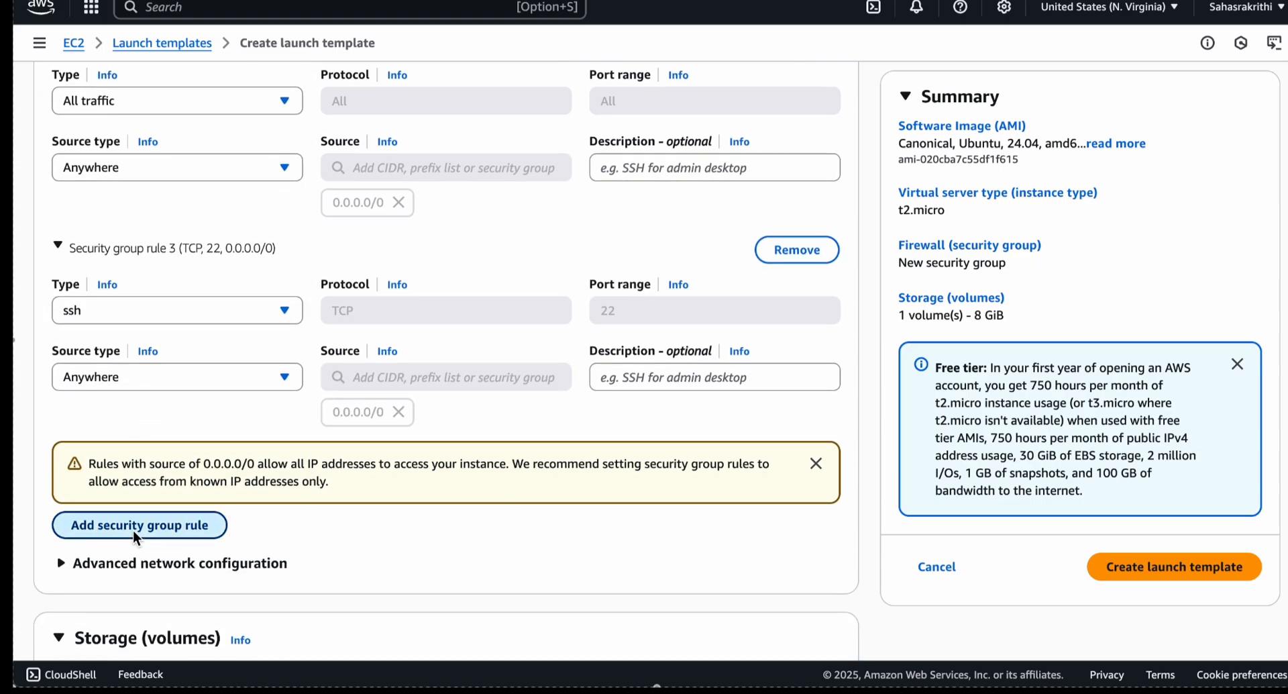
click(138, 607)
click(159, 518)
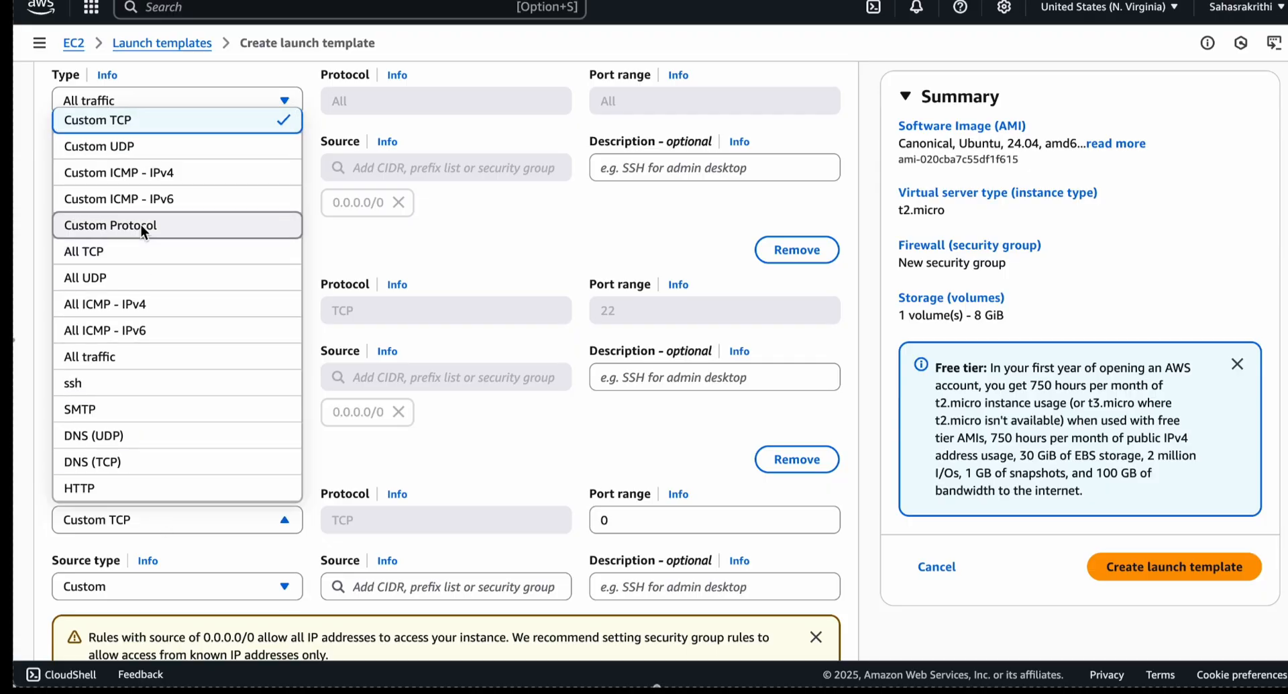
click(134, 127)
click(625, 522)
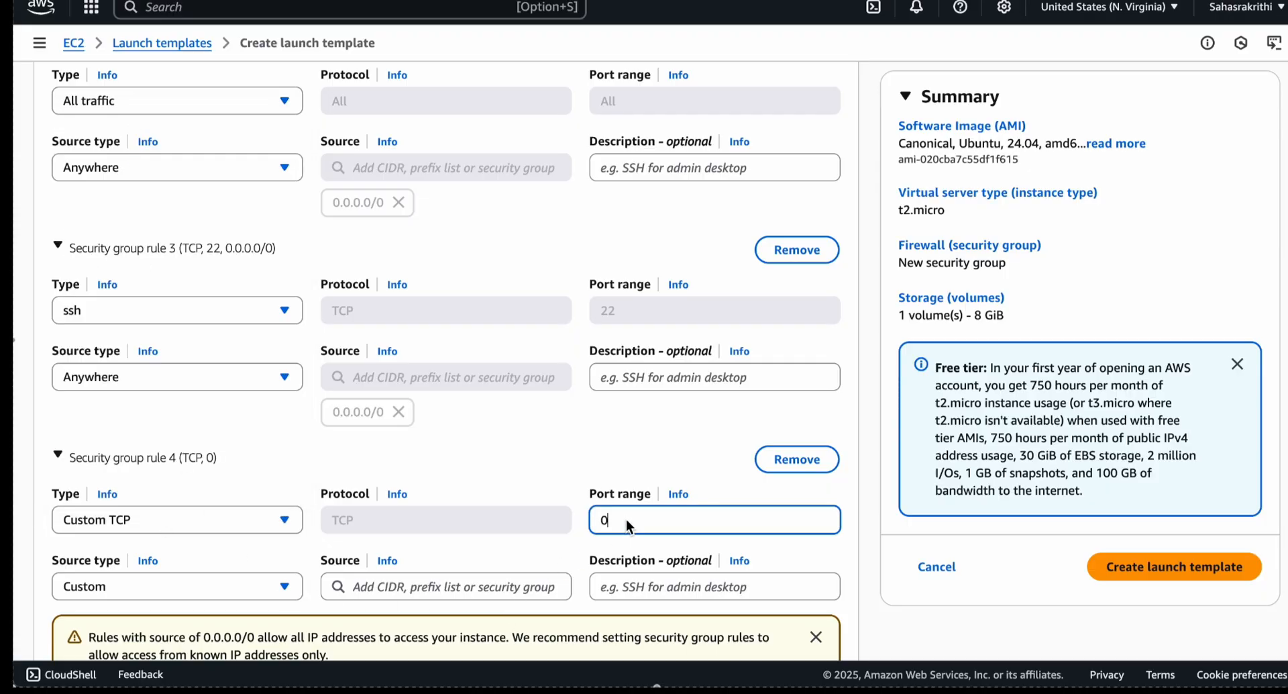
text(8)
click(157, 585)
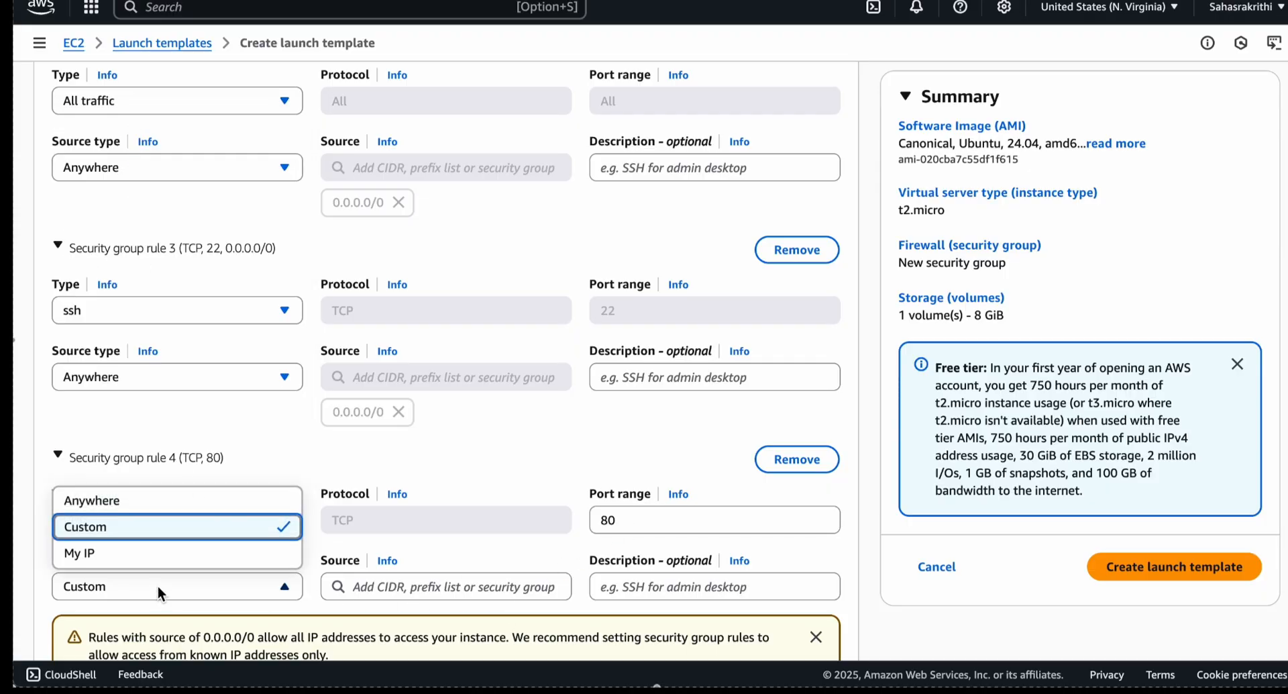
click(112, 499)
Review the inbound rules and remaining storage and tag settings, and create the launch template.
scroll(228, 434, down, 2)
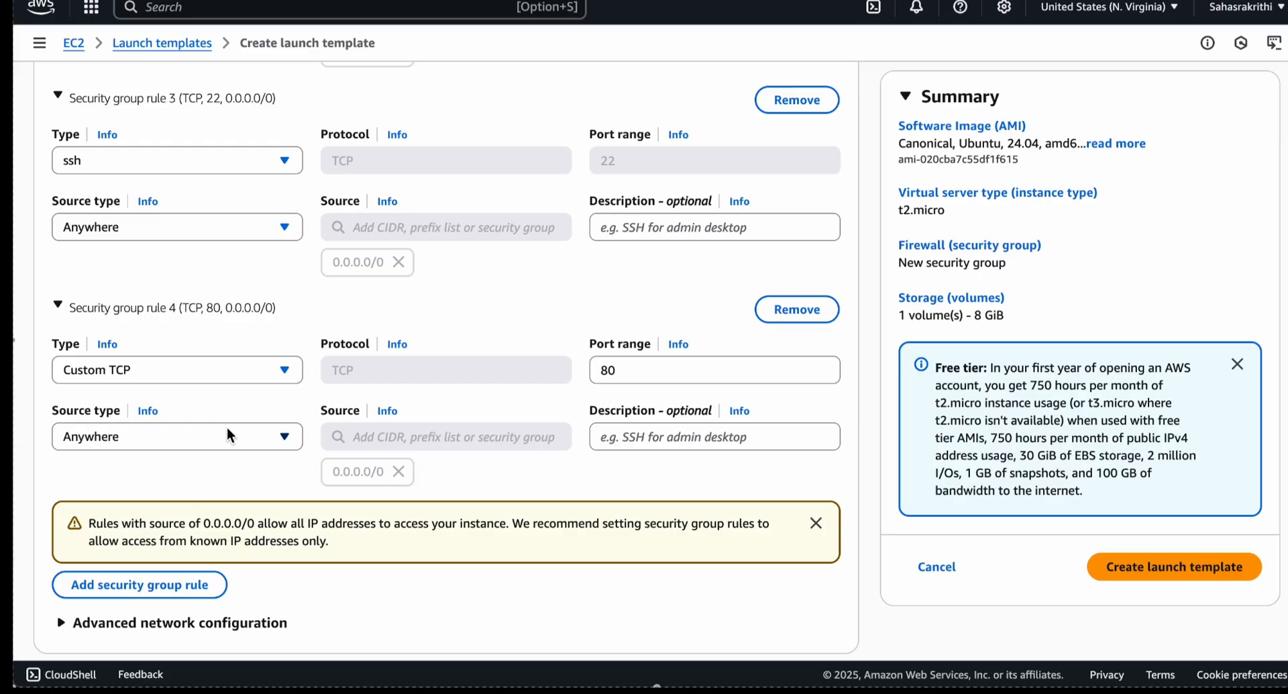
scroll(272, 437, up, 1)
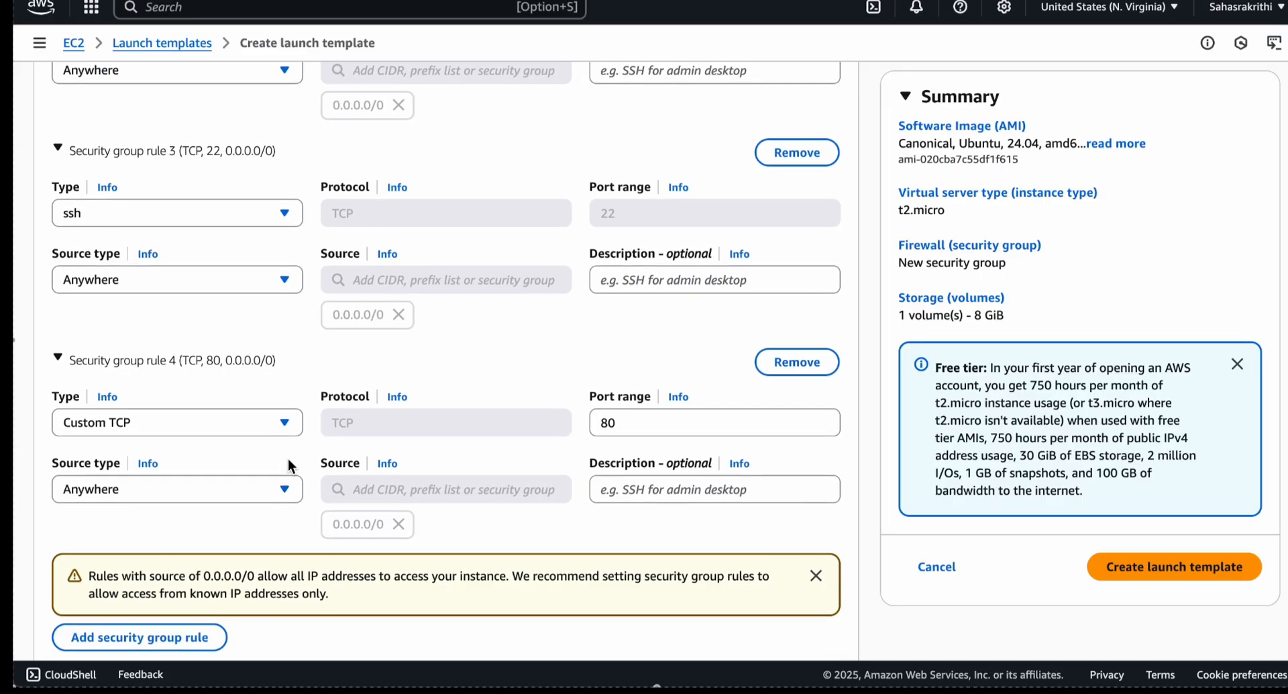
scroll(288, 458, up, 7)
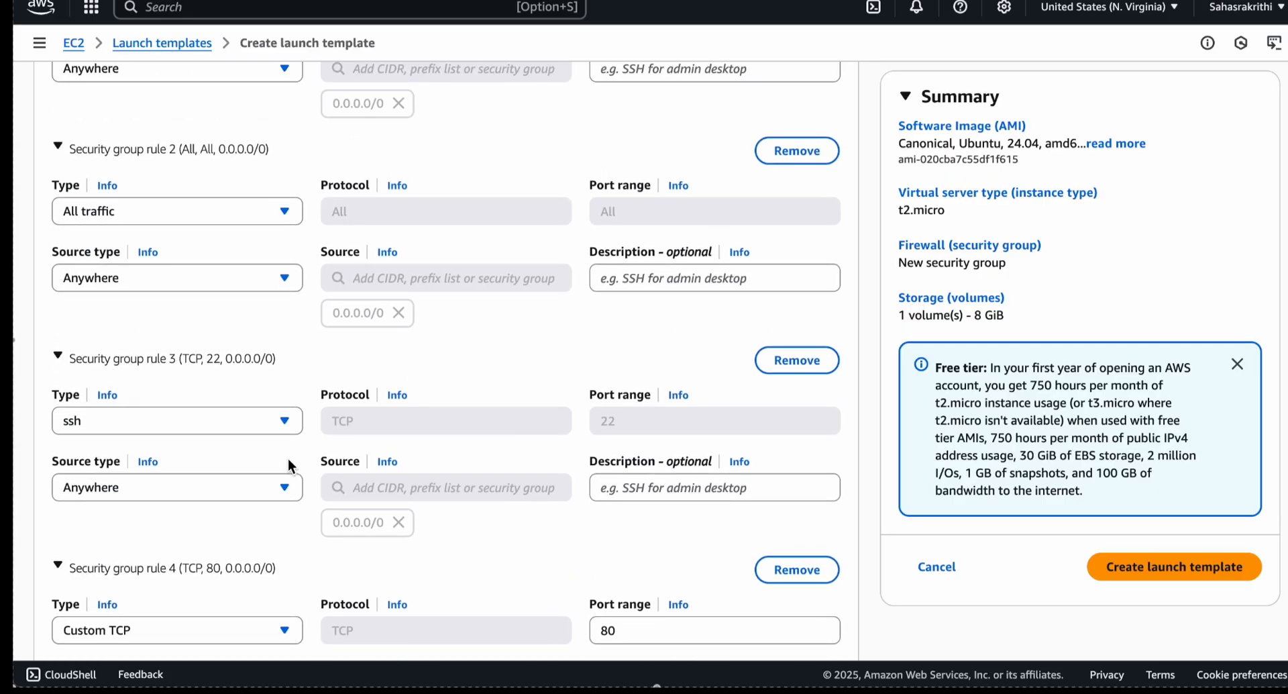
scroll(288, 459, down, 7)
scroll(288, 462, down, 8)
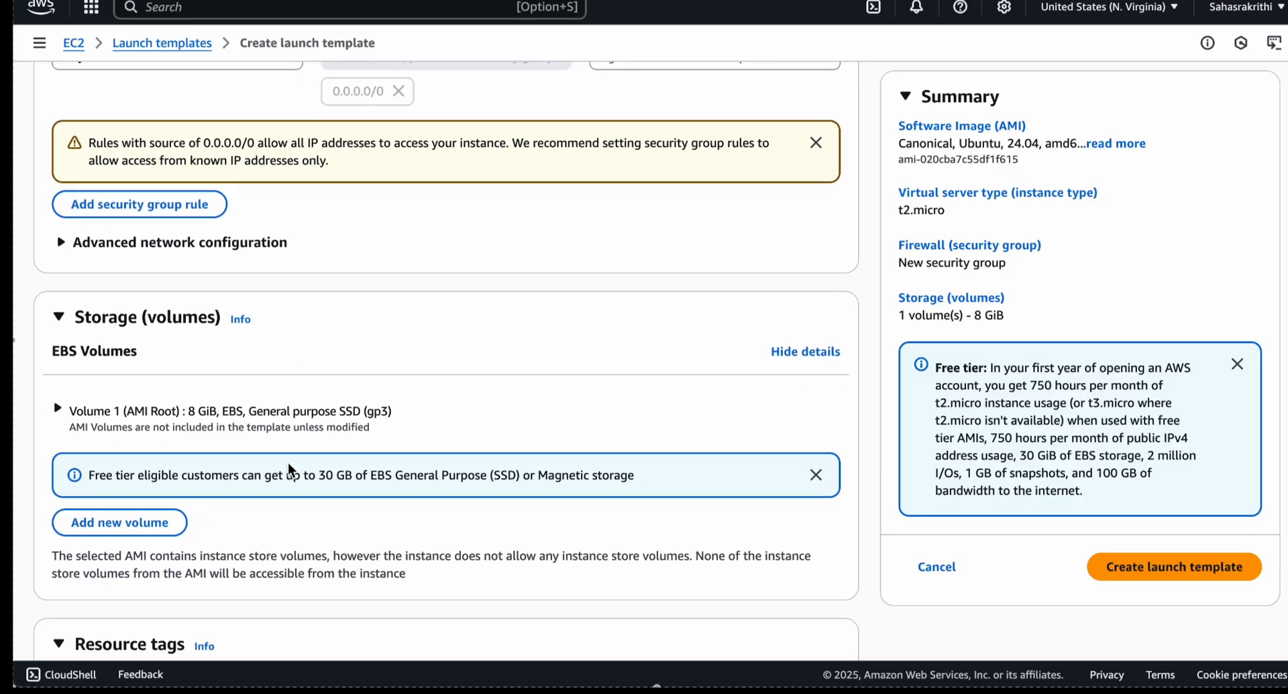
scroll(284, 381, down, 3)
scroll(284, 385, down, 1)
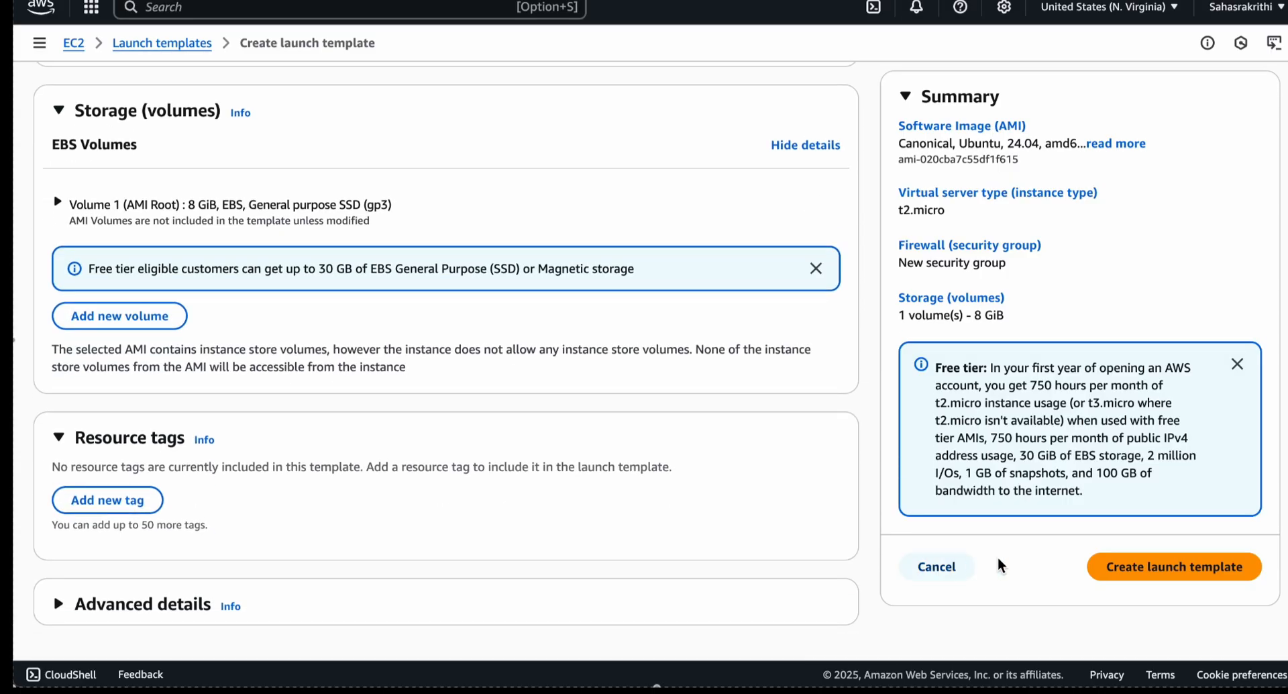
click(1129, 573)
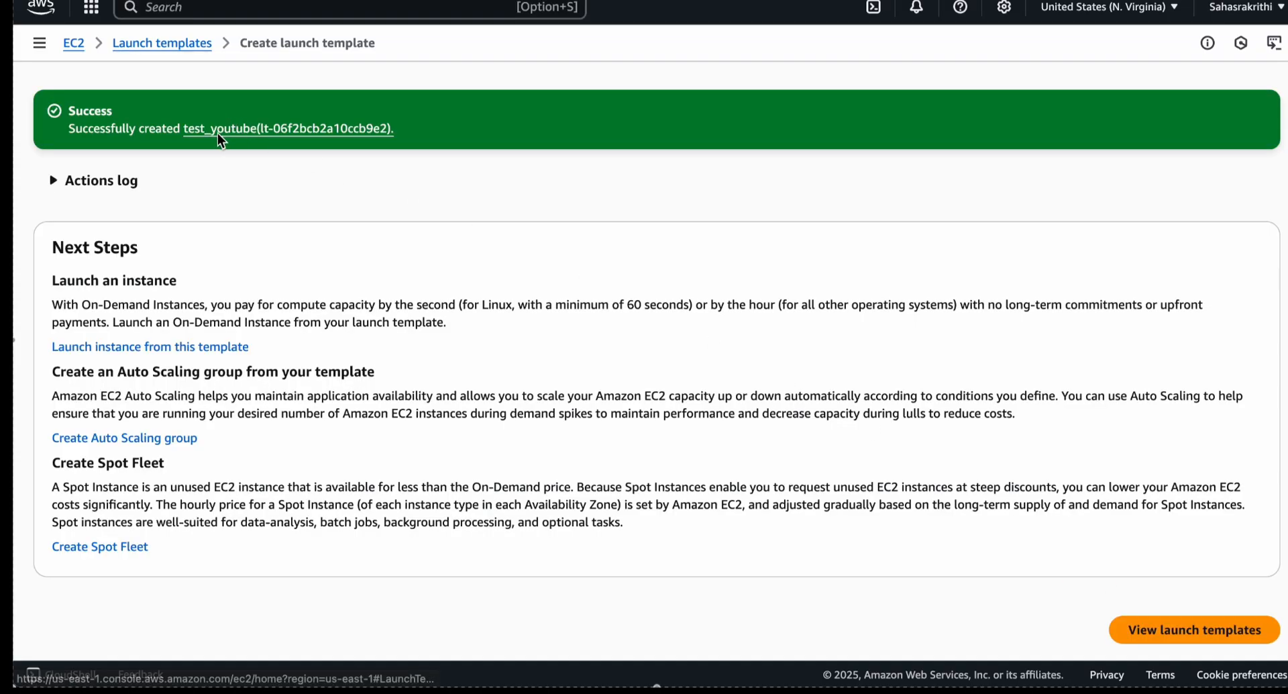
Return to the Auto Scaling group setup, refresh the launch template list and select test_youtube.
click(288, 138)
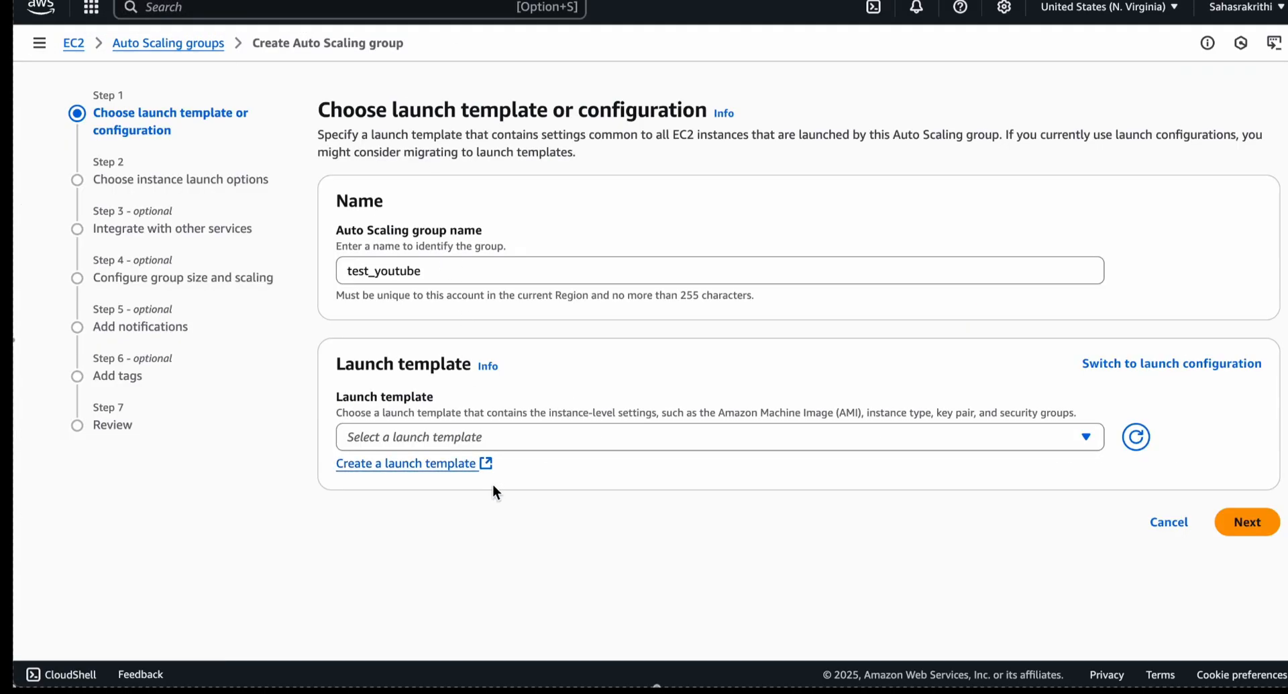
click(521, 435)
click(1136, 436)
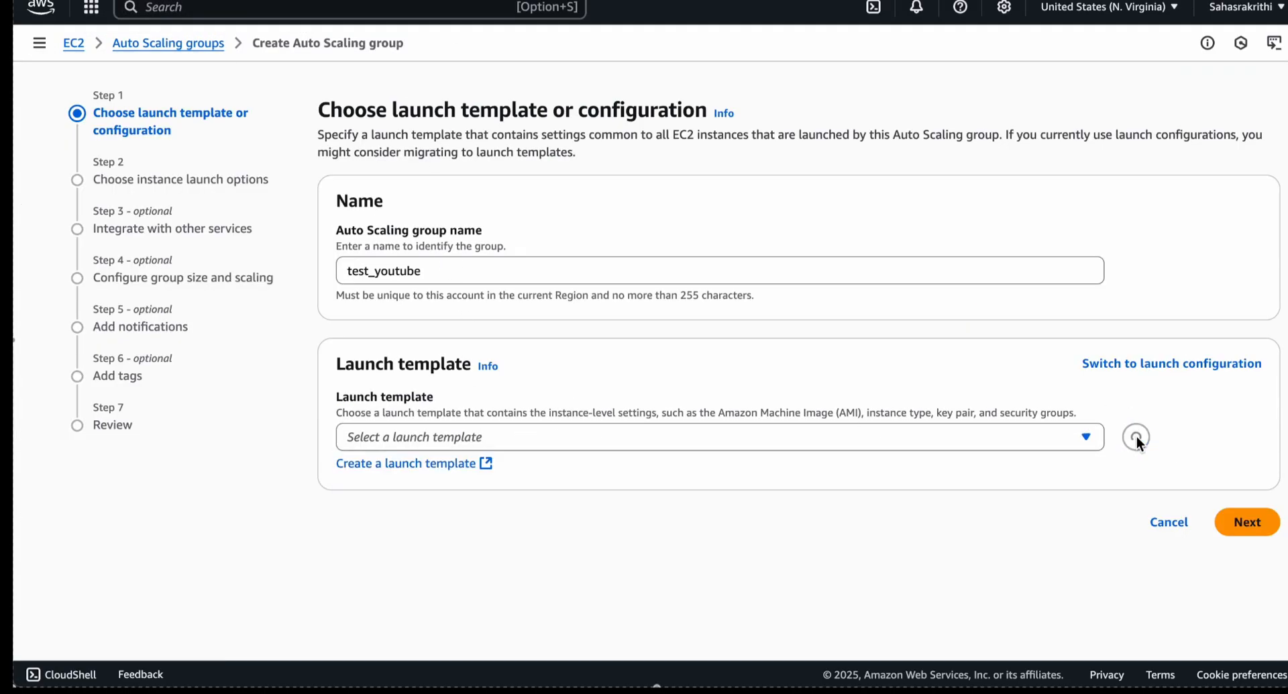
click(732, 434)
click(462, 496)
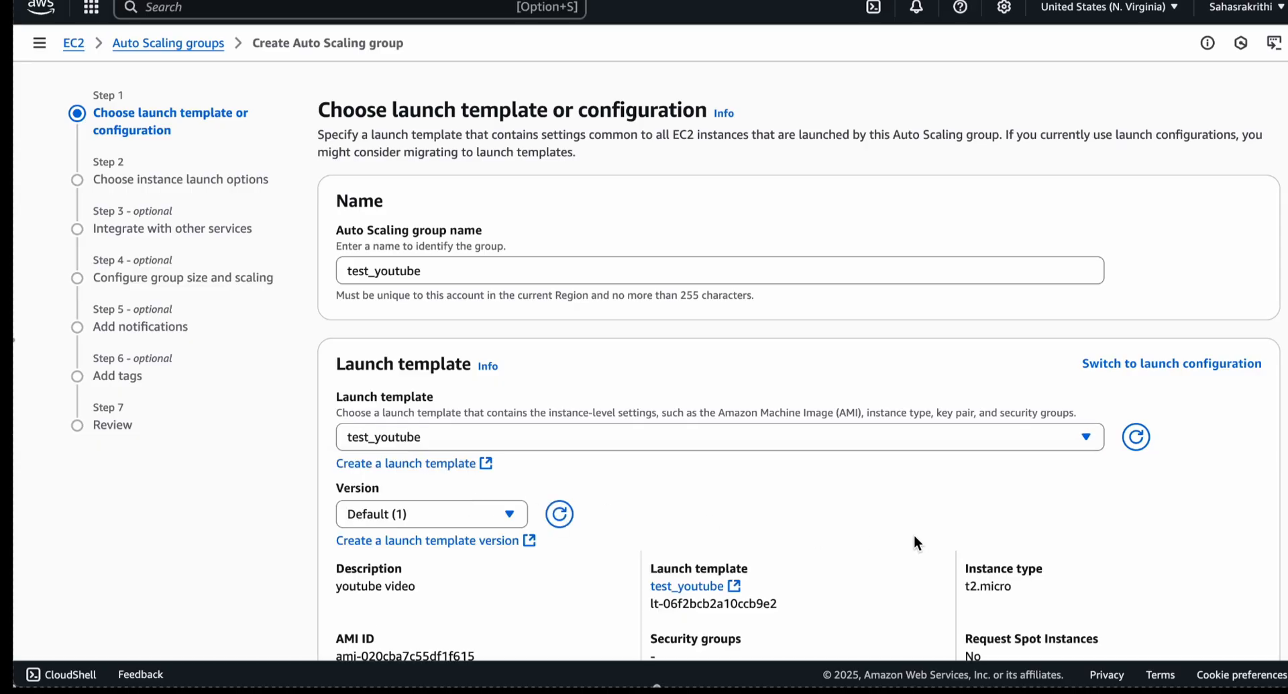
Check the launch template's version choices, keep Default (1) and proceed to the instance launch options.
scroll(918, 542, down, 4)
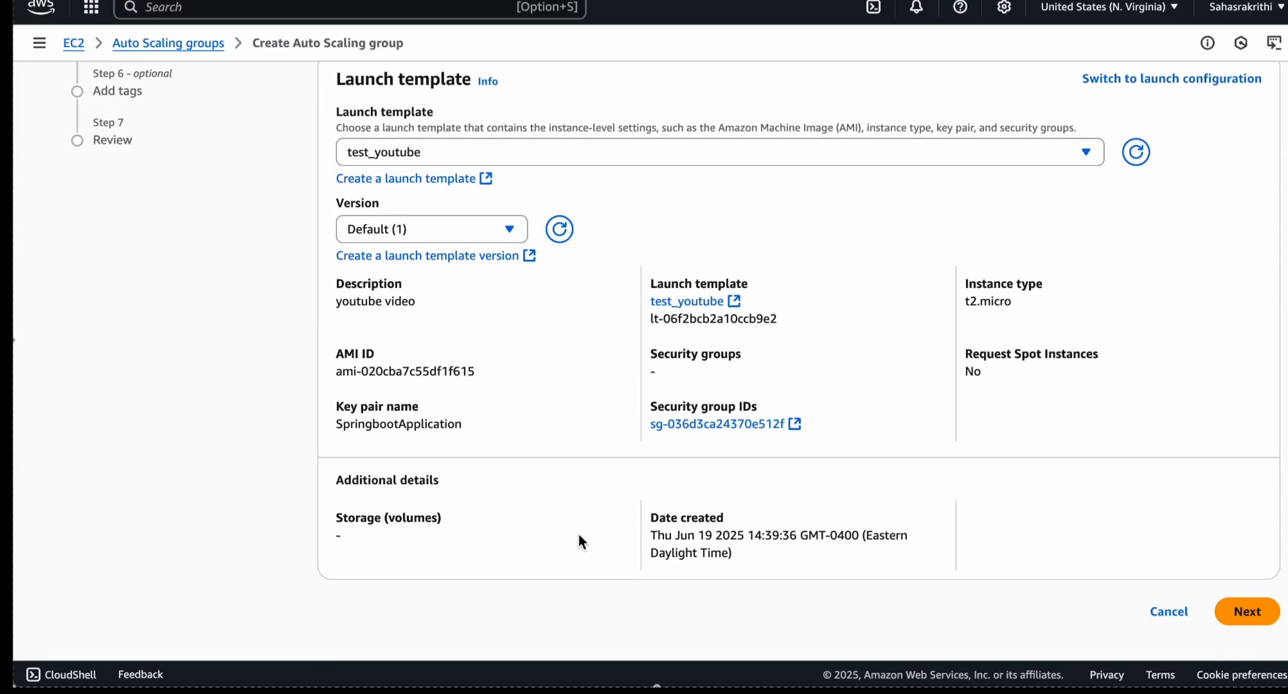
click(429, 228)
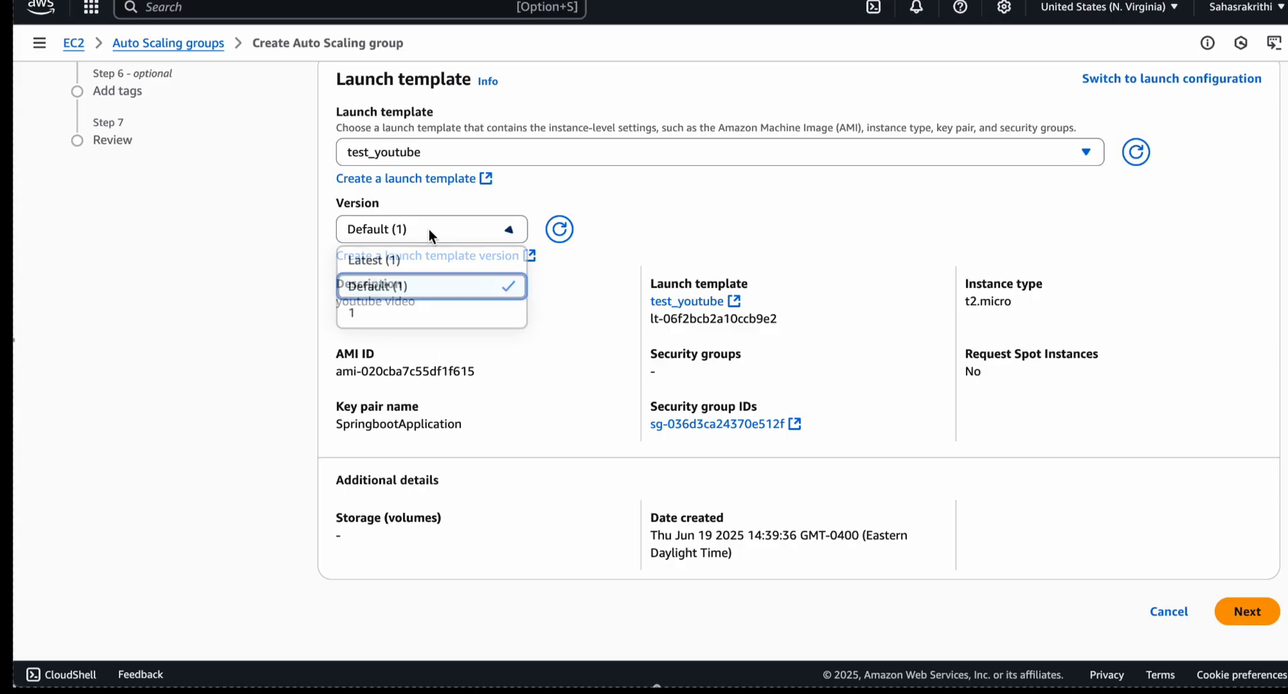
click(440, 227)
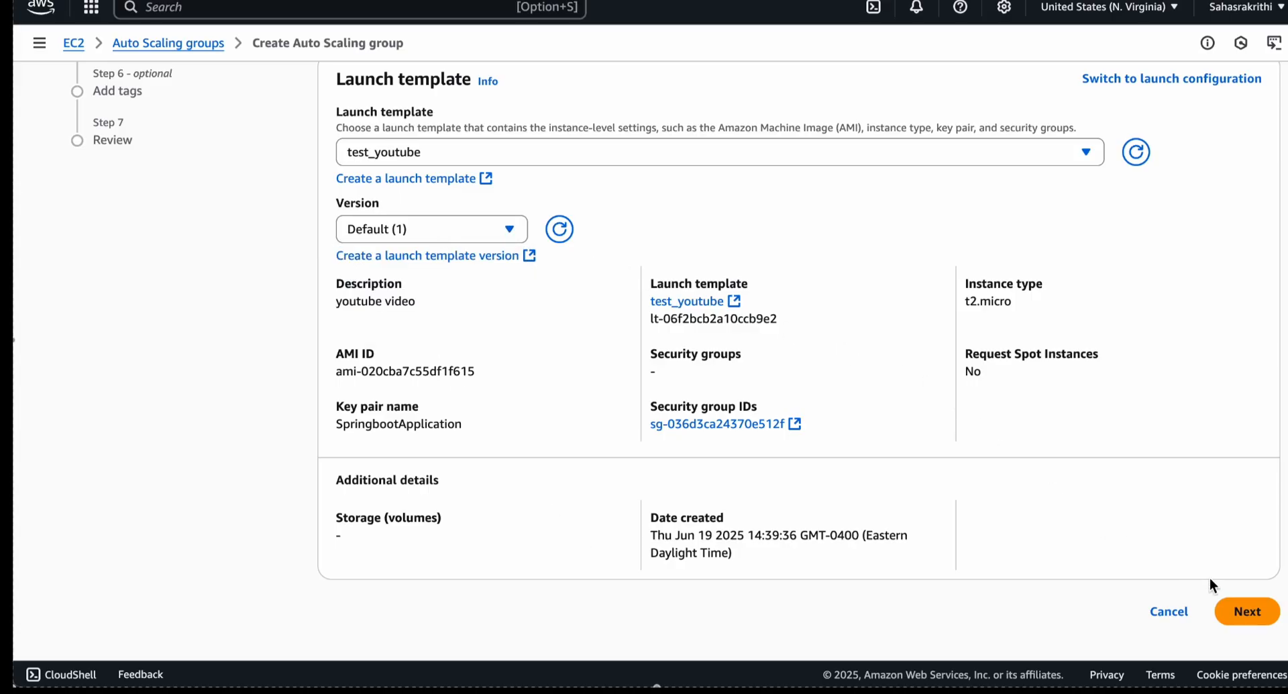
click(1243, 614)
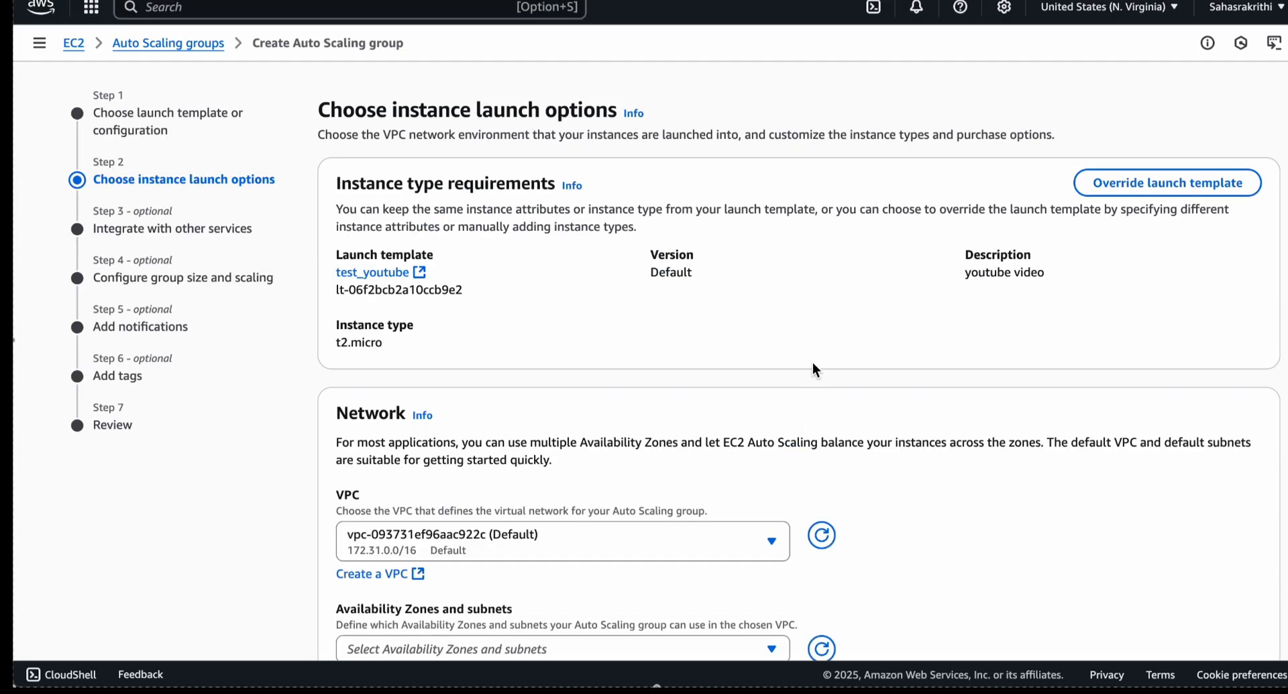
Set the group's network to test_youtube-vpc with the private subnets private2-us-east-1b and private1-us-east-1a.
scroll(812, 363, down, 3)
click(529, 323)
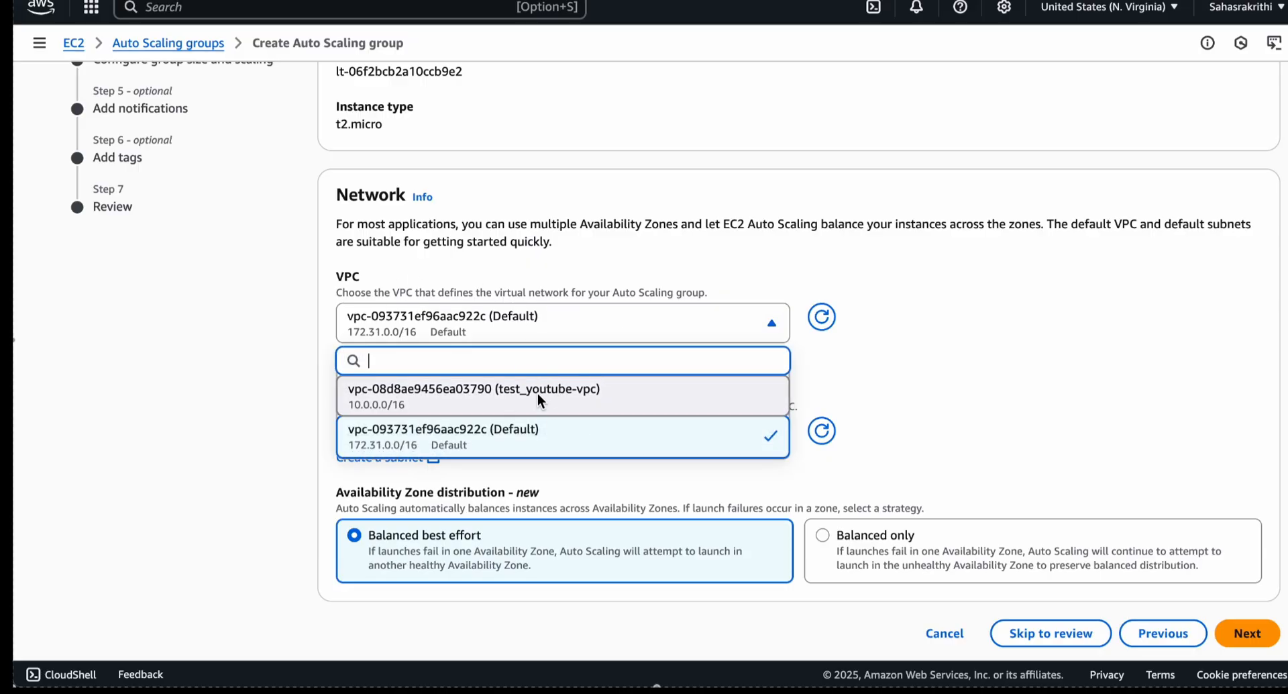
click(570, 396)
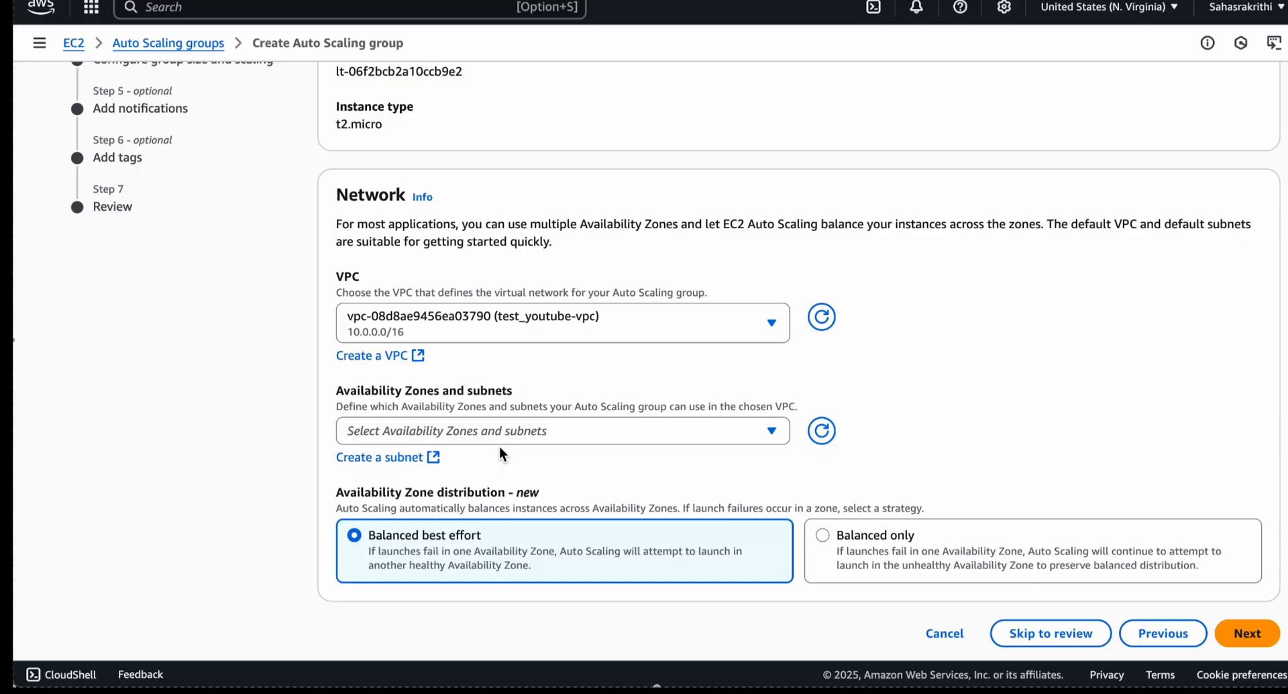
click(502, 432)
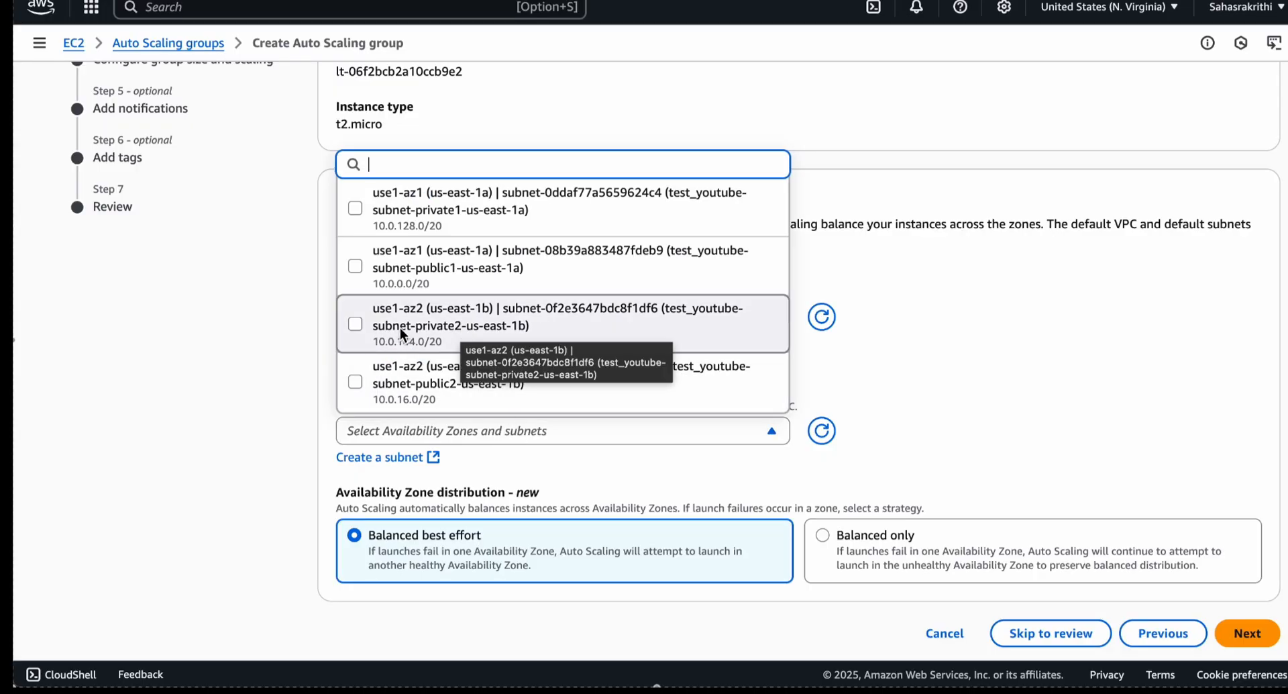
click(447, 326)
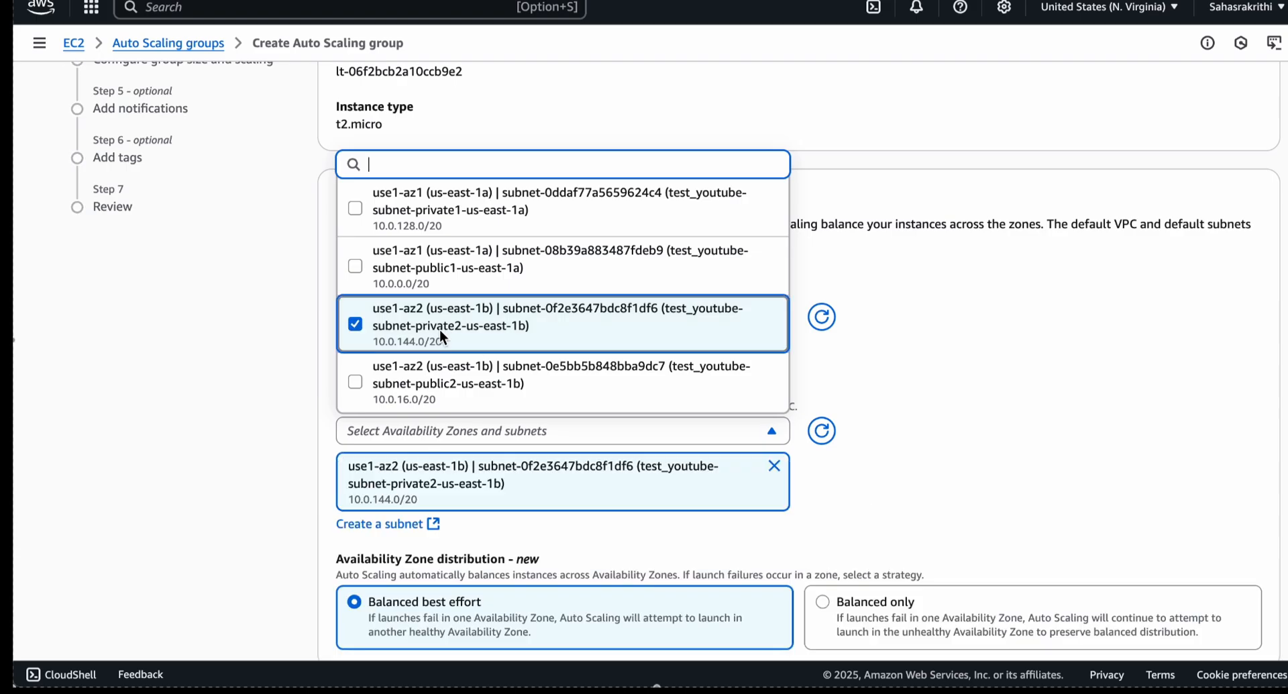
click(453, 219)
click(209, 343)
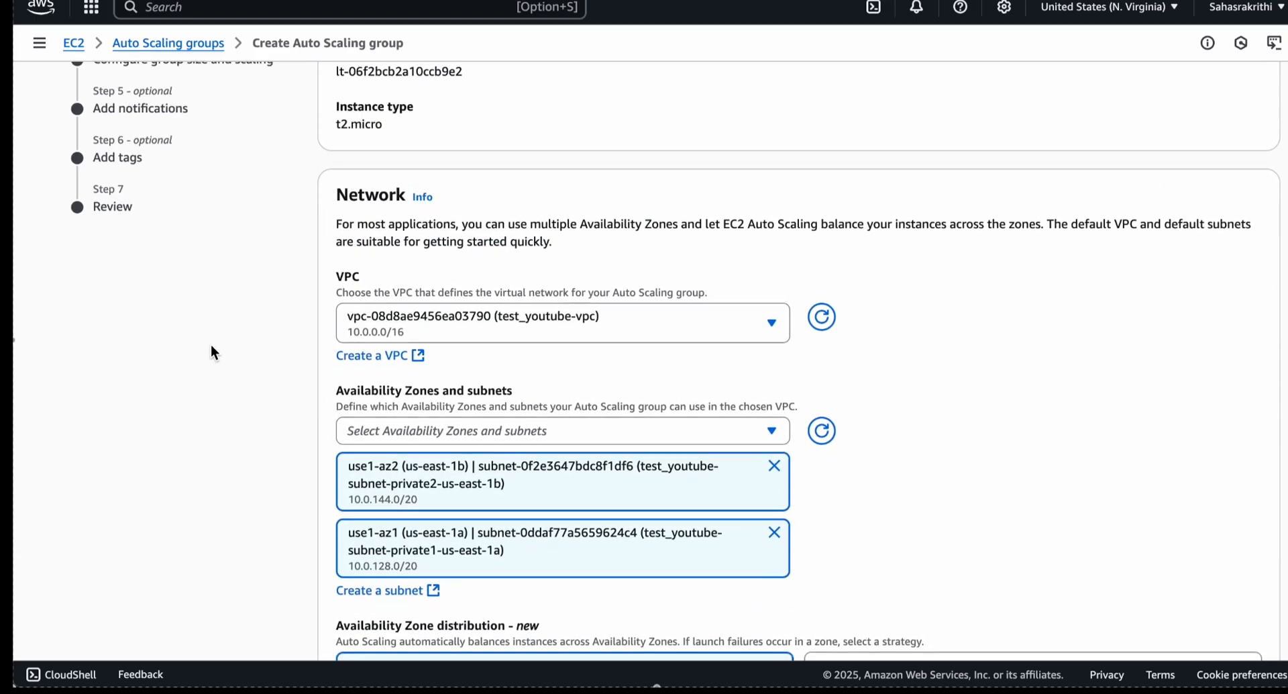
Review the network settings, keep the Balanced best effort zone distribution and proceed to the service integration options.
scroll(211, 346, up, 3)
scroll(449, 126, down, 5)
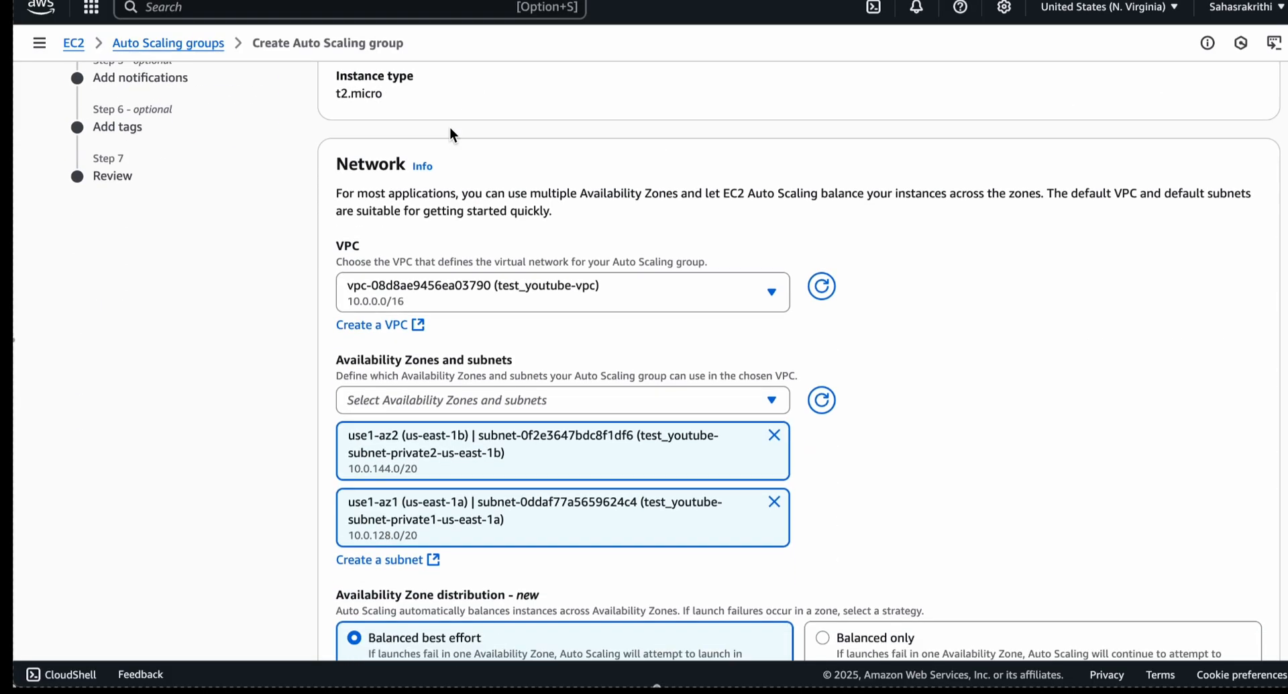
scroll(434, 239, up, 1)
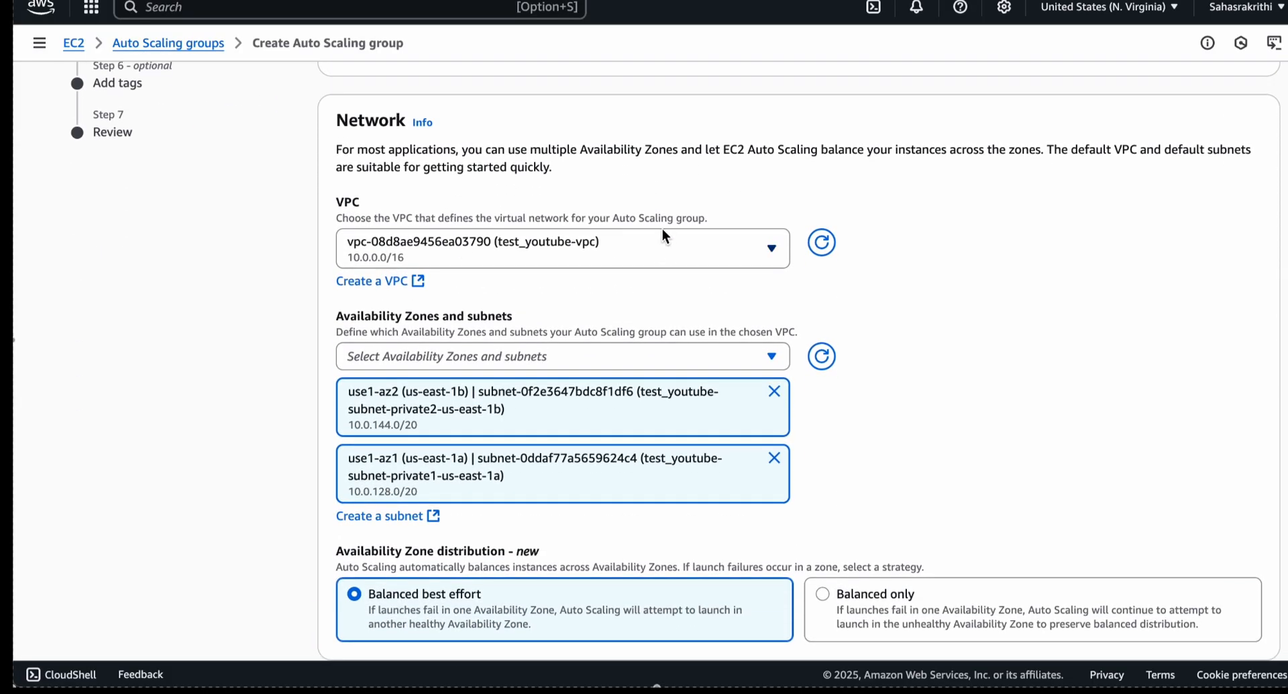
scroll(574, 279, down, 1)
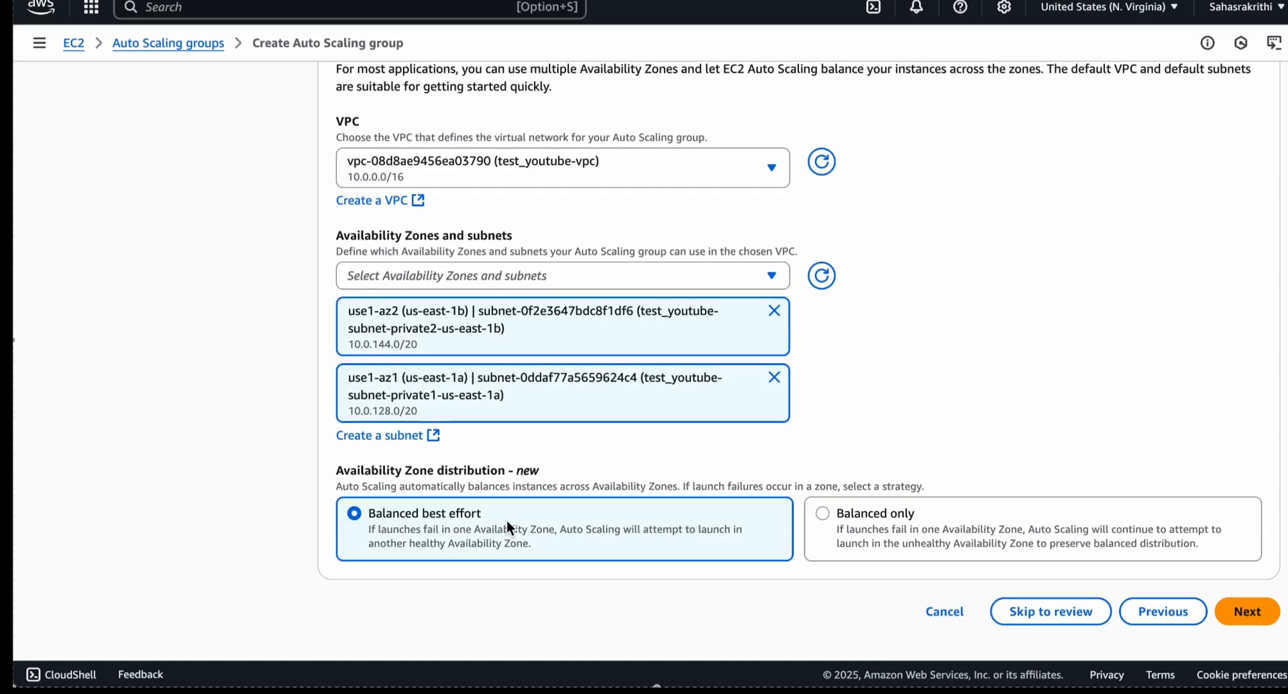
click(1247, 611)
Keep No load balancer, No VPC Lattice service and the default health checks, and proceed to group size and scaling.
scroll(642, 311, down, 3)
scroll(643, 319, up, 3)
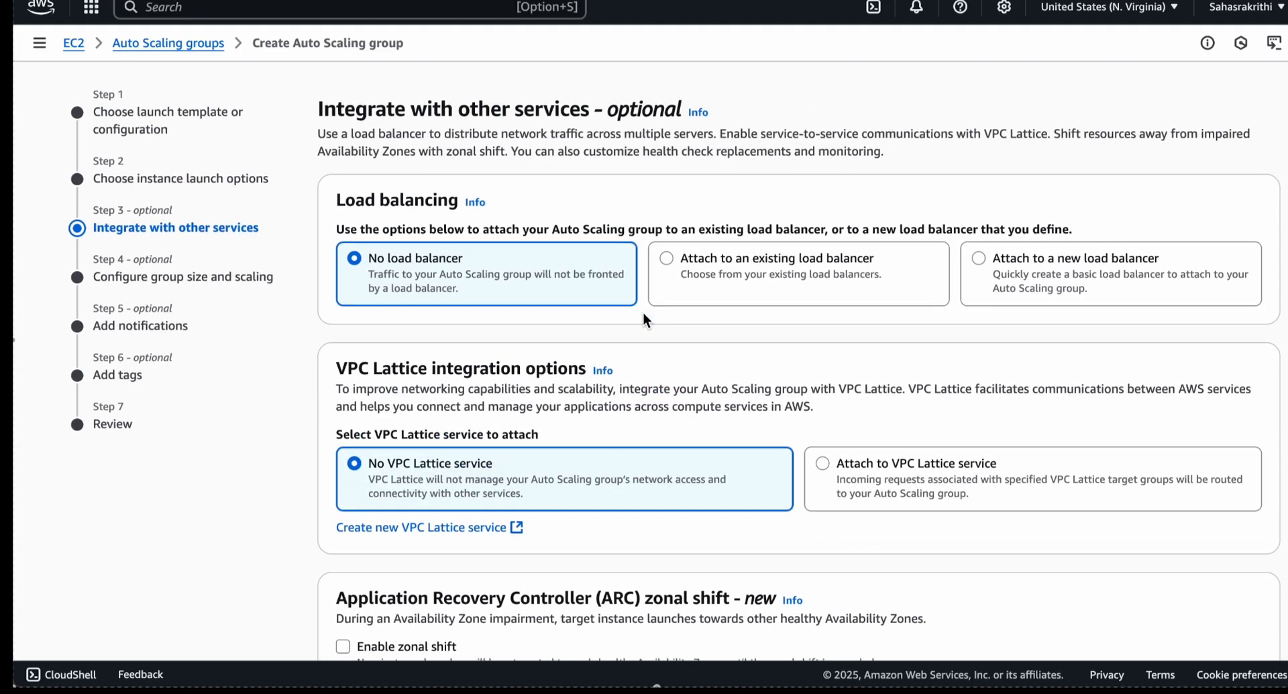
scroll(420, 301, down, 3)
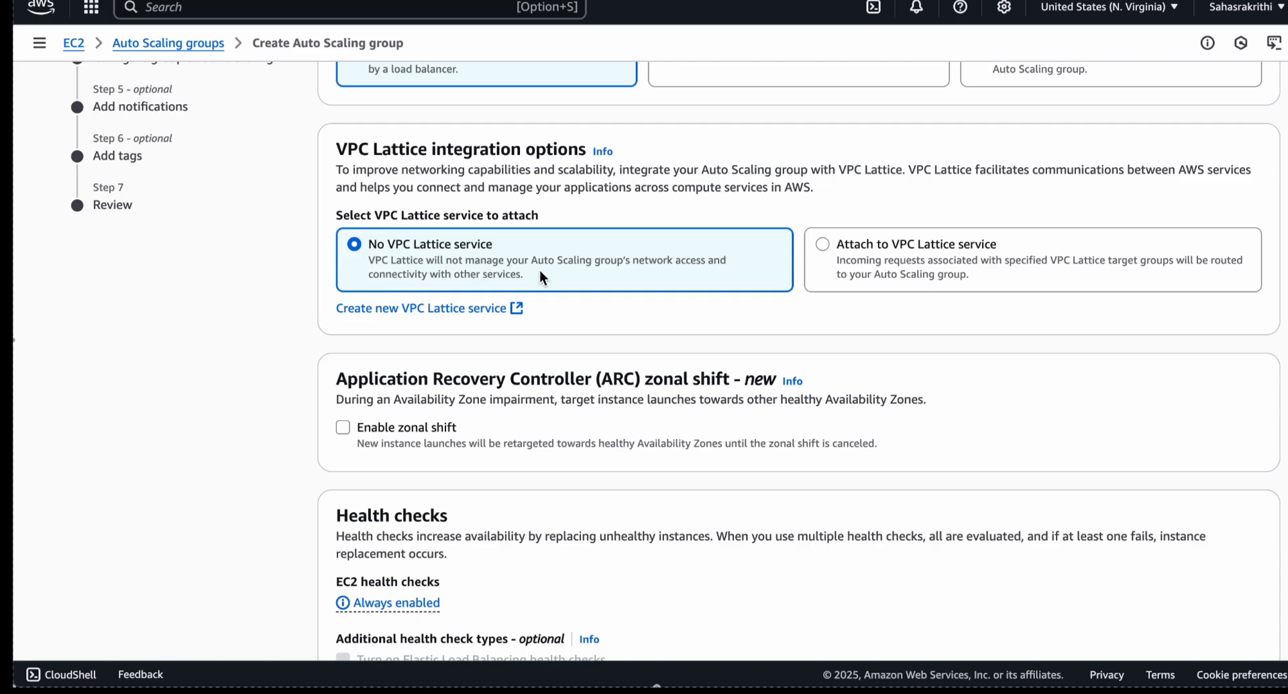
scroll(539, 269, down, 4)
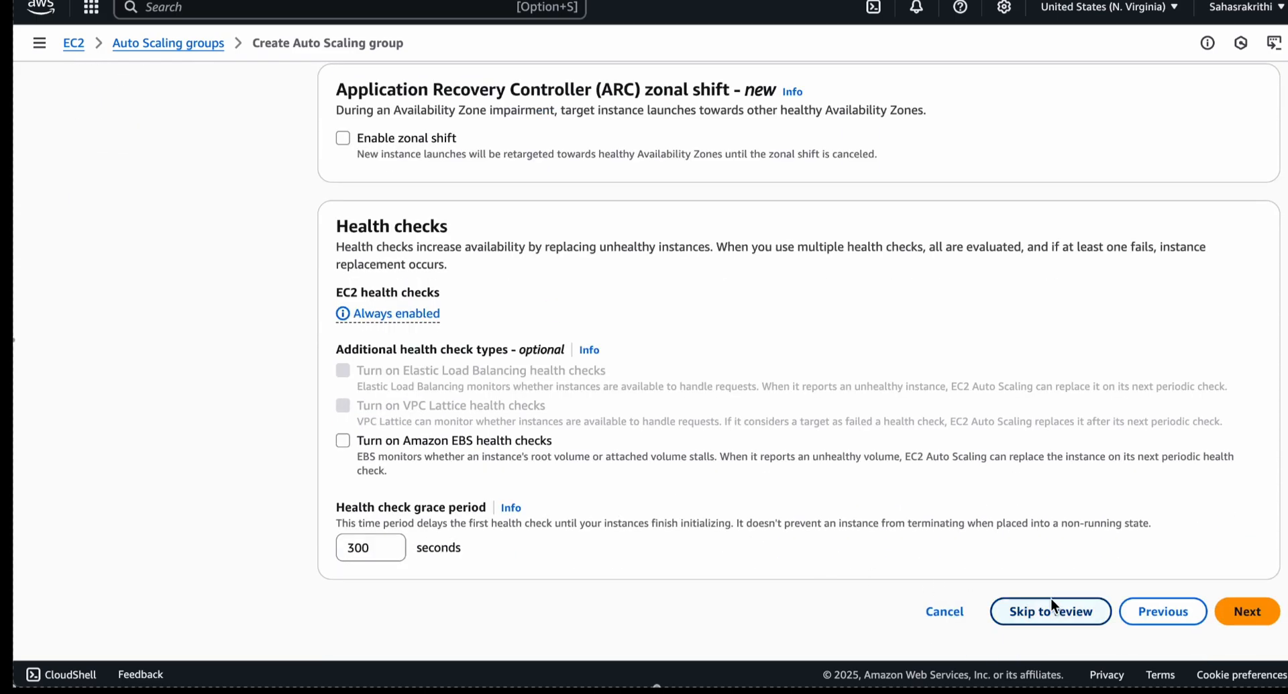
click(1238, 610)
Set the group's desired capacity to 2 and its max desired capacity to 4.
scroll(523, 324, down, 3)
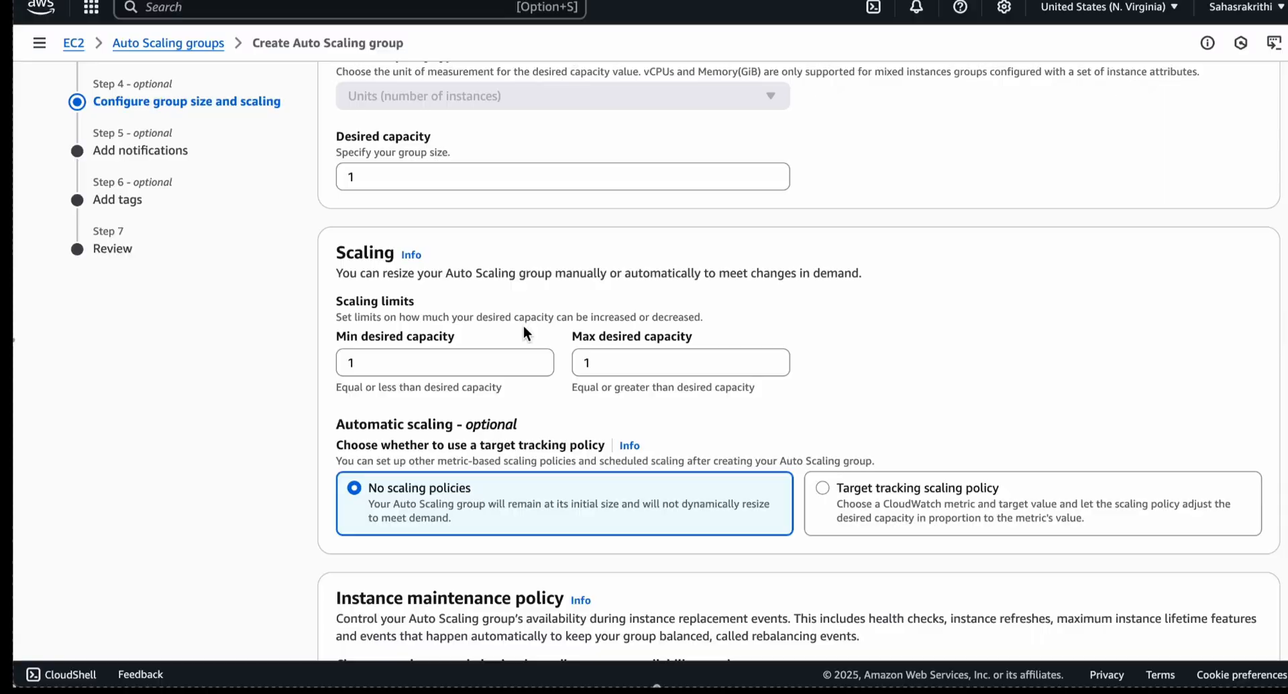
scroll(523, 324, up, 2)
click(434, 299)
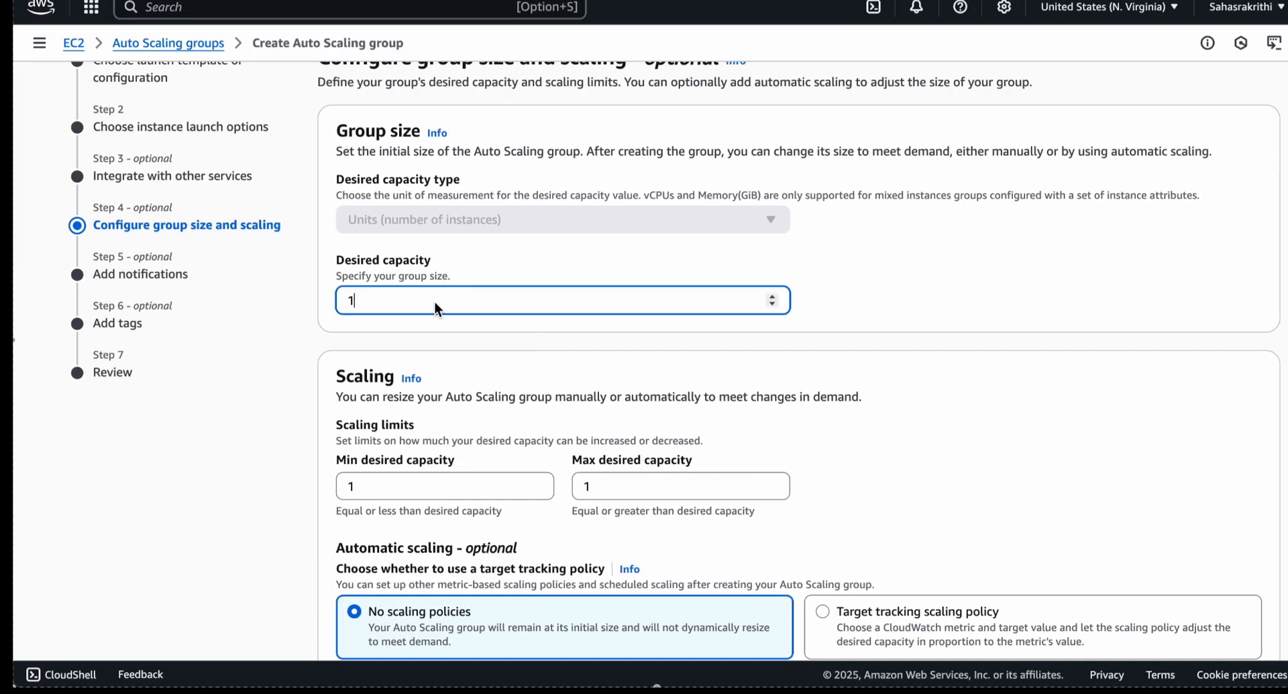
key(BackSpace)
text(2)
click(597, 486)
key(BackSpace)
text(4)
click(966, 401)
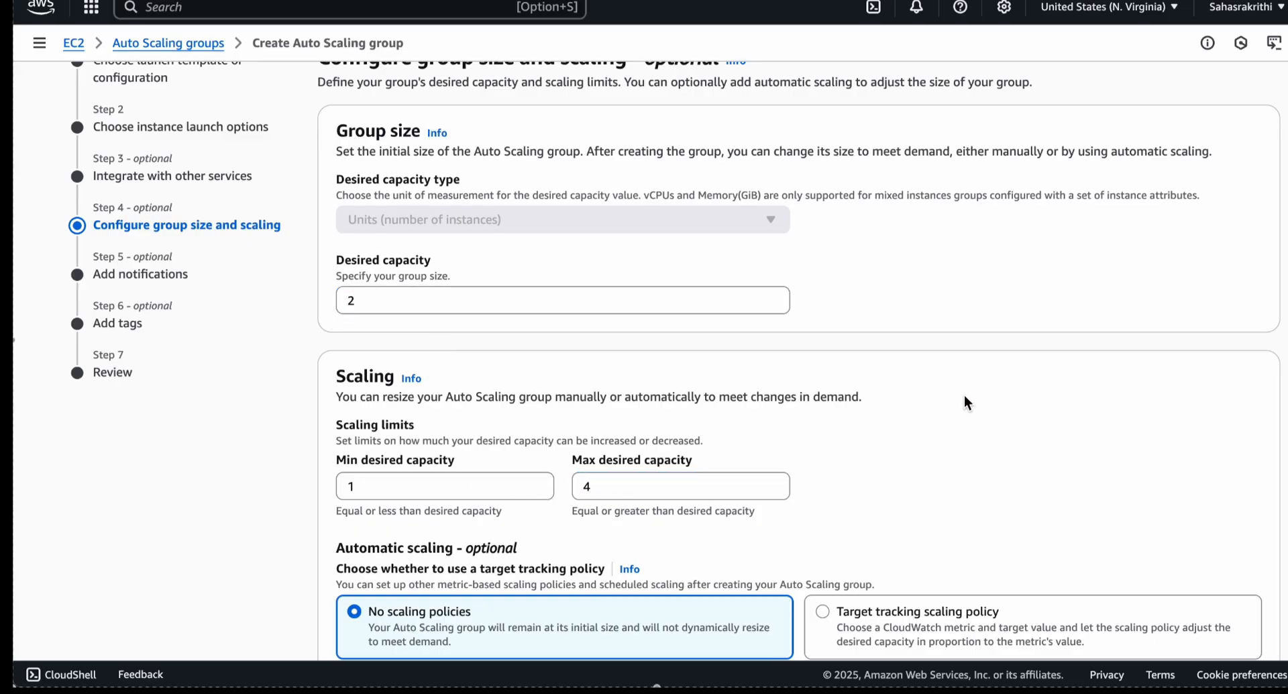
Examine the desired capacity, the min and max scaling limits and the automatic scaling options.
scroll(964, 396, up, 3)
scroll(964, 395, down, 3)
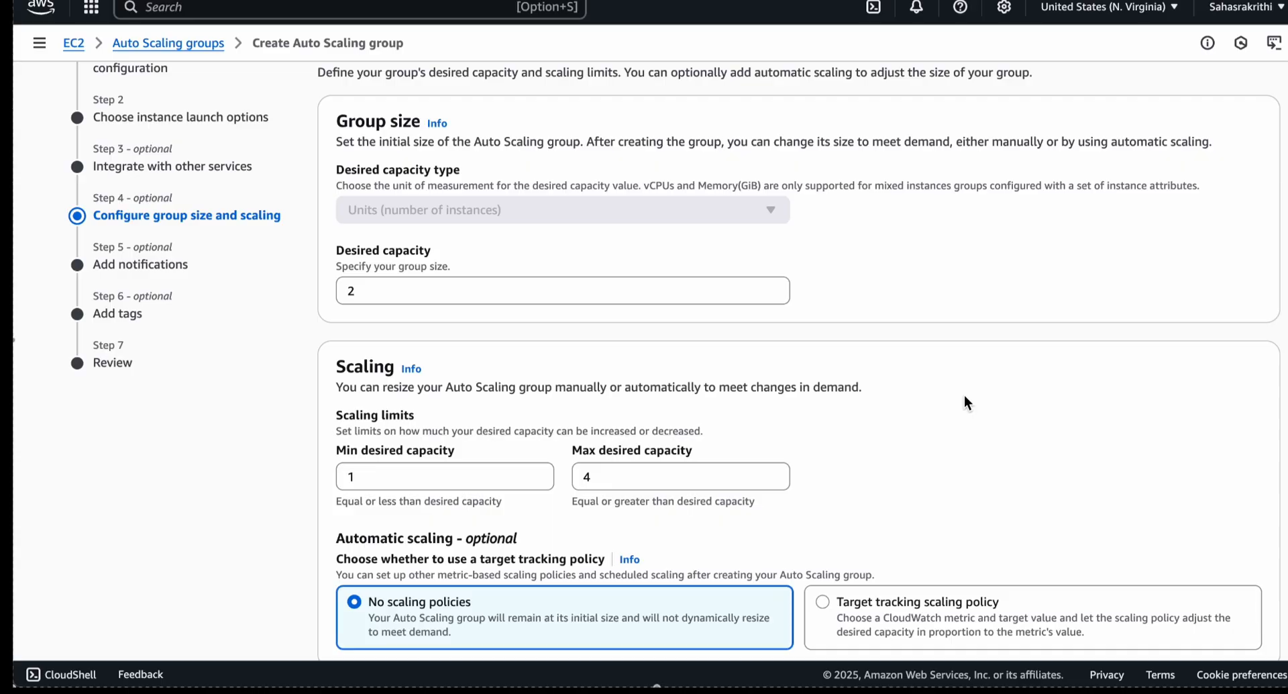
scroll(966, 402, down, 2)
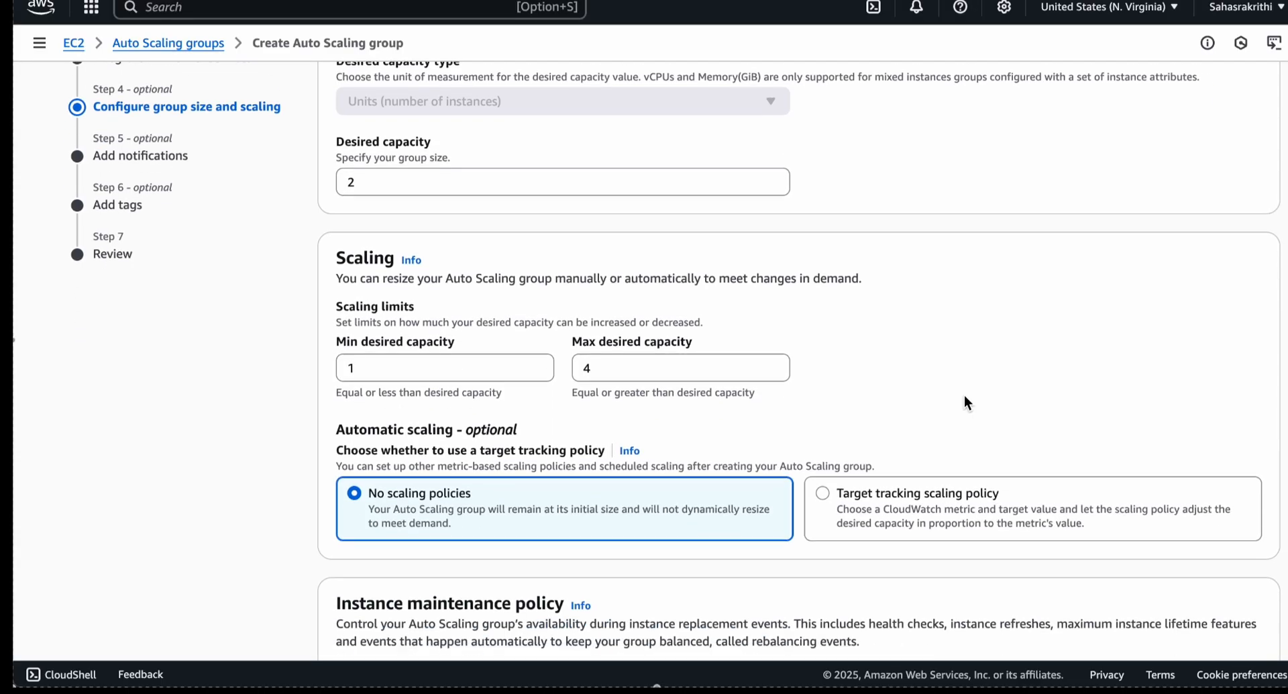
scroll(602, 313, up, 1)
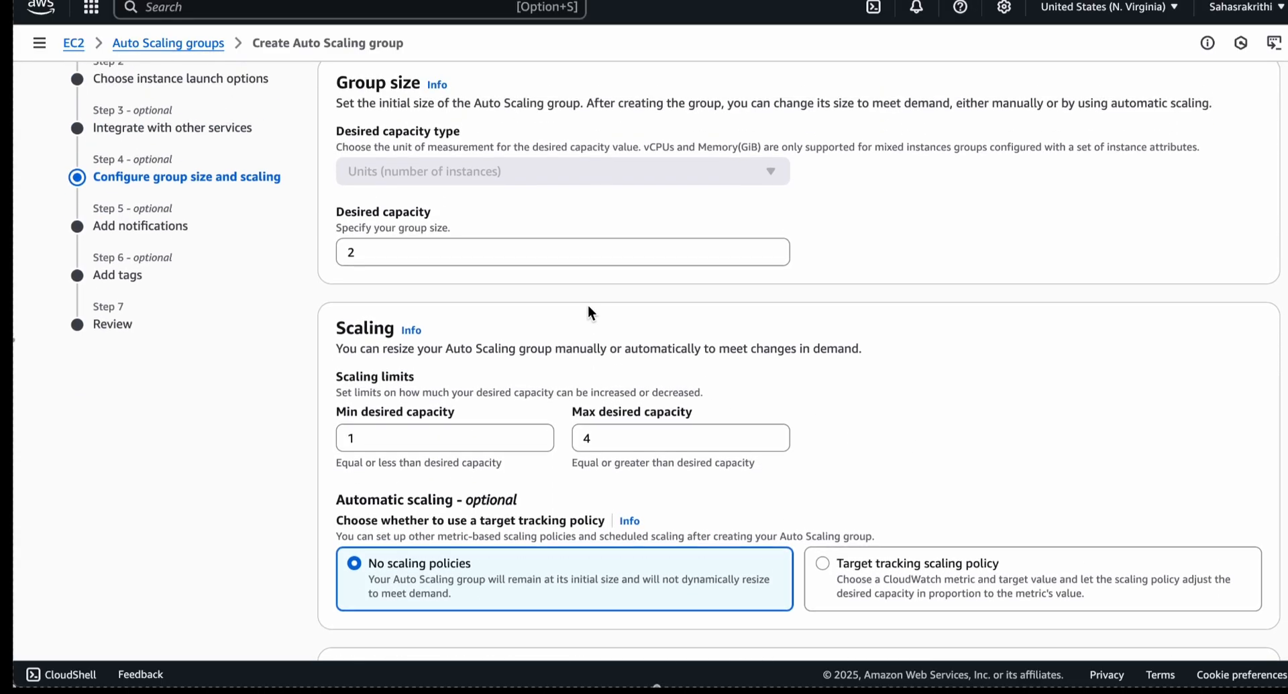
scroll(517, 292, down, 1)
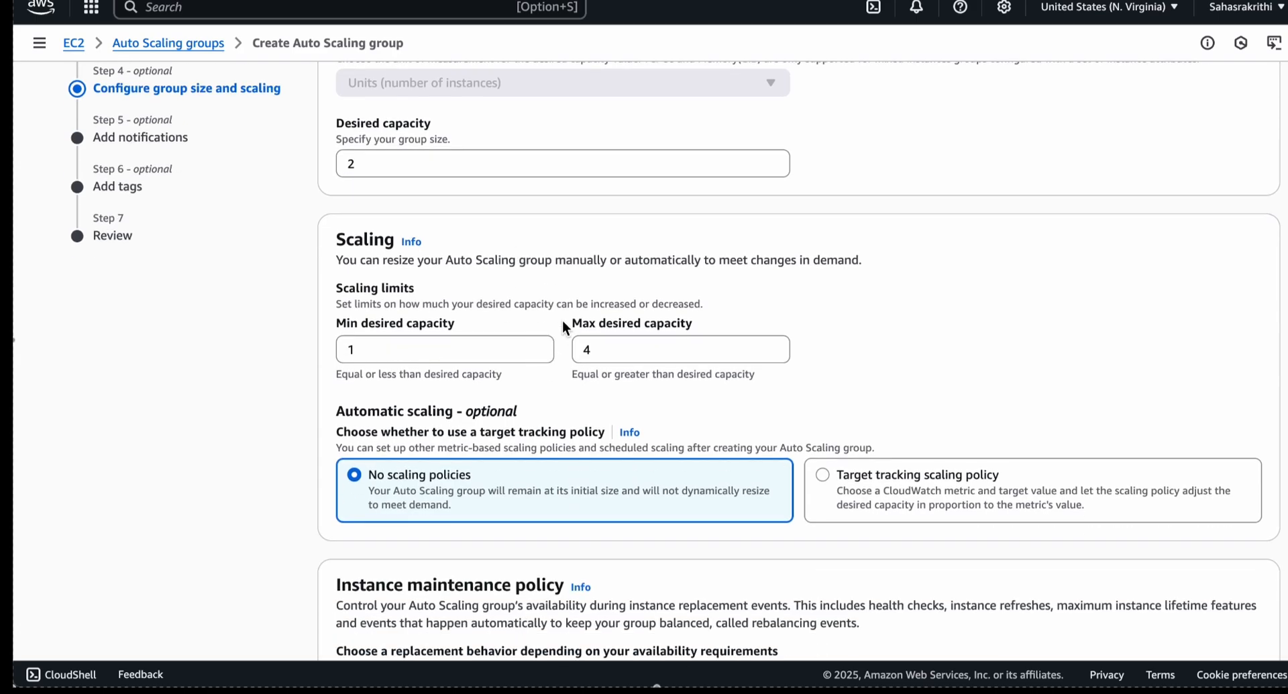
scroll(562, 321, up, 3)
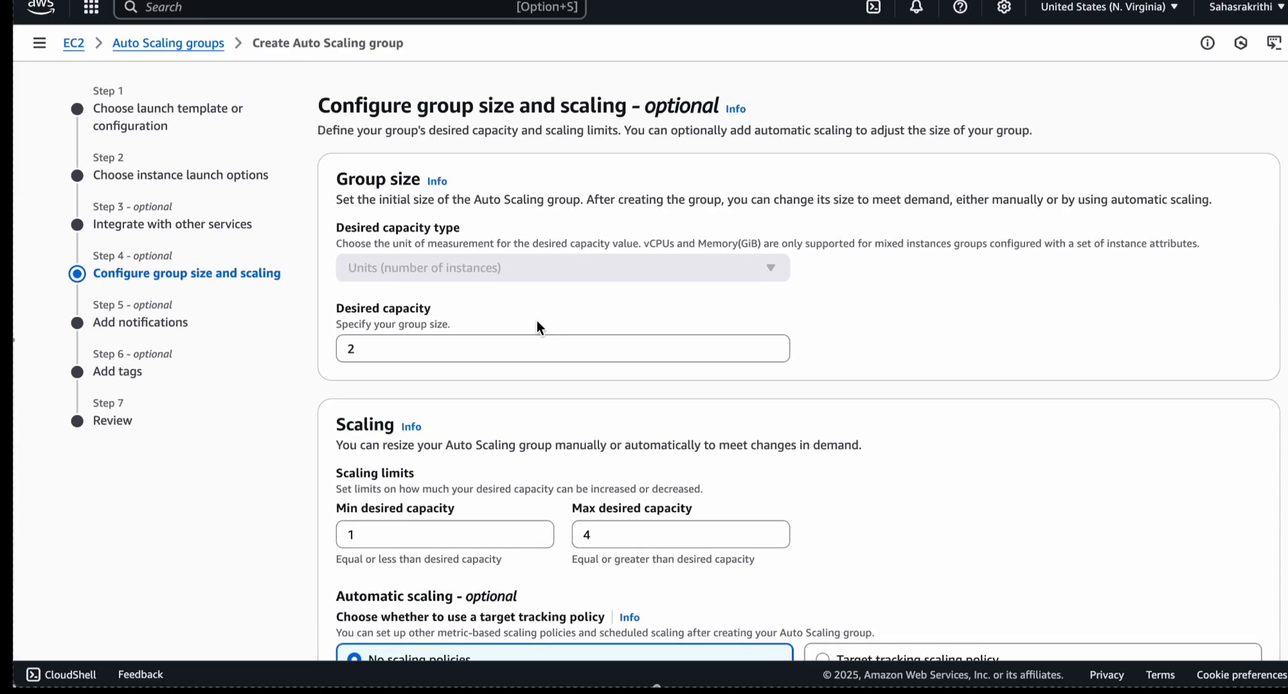
scroll(538, 326, down, 3)
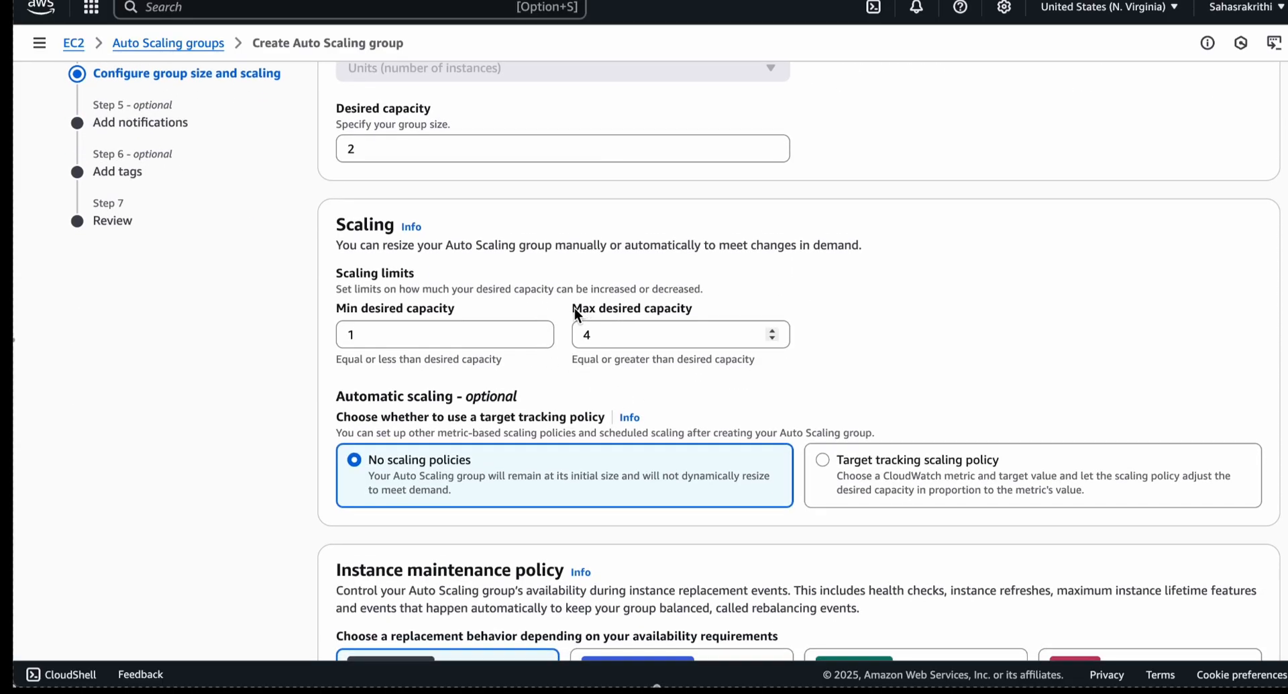
drag(574, 308, 693, 308)
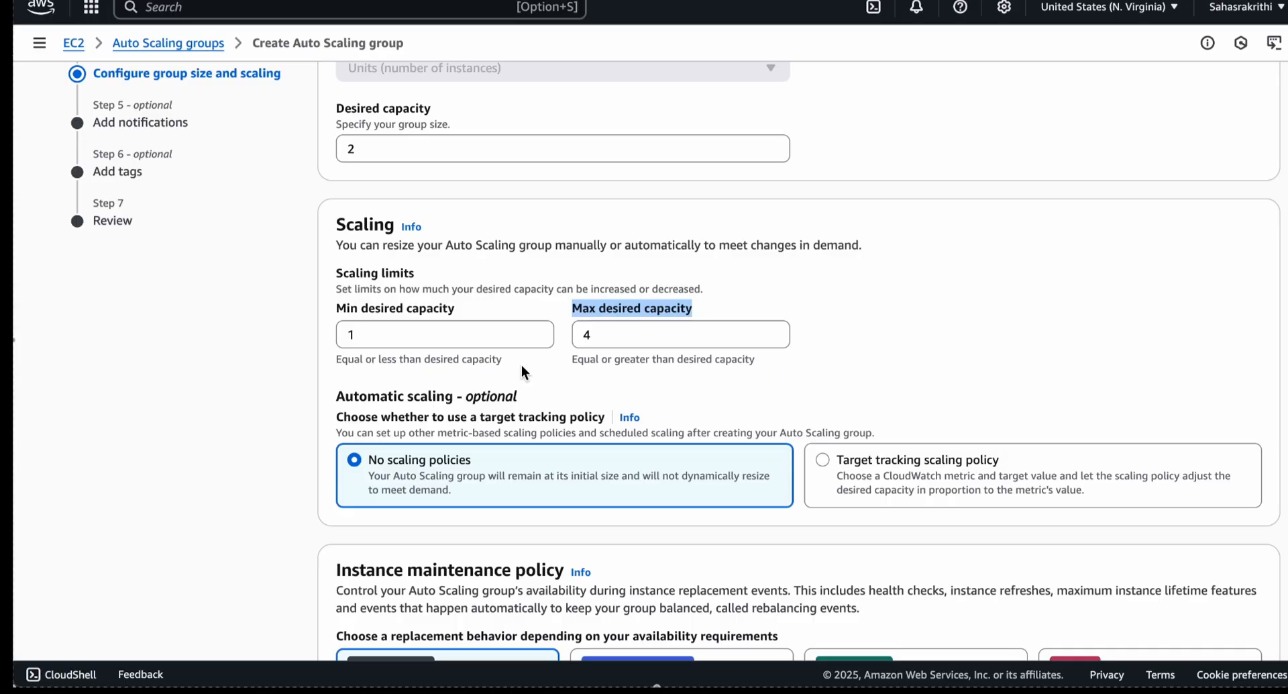
Keep the remaining scaling defaults, add no notifications or tags, and proceed to the final review.
scroll(521, 365, down, 8)
scroll(521, 364, down, 3)
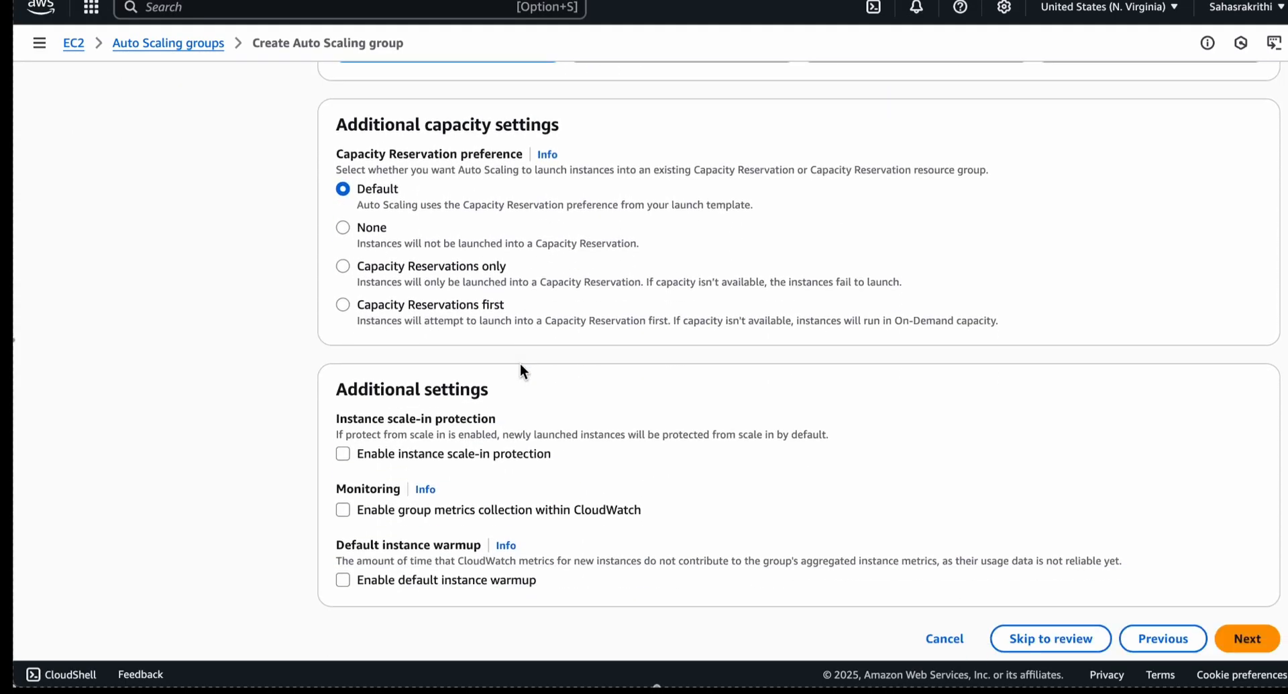
click(1247, 616)
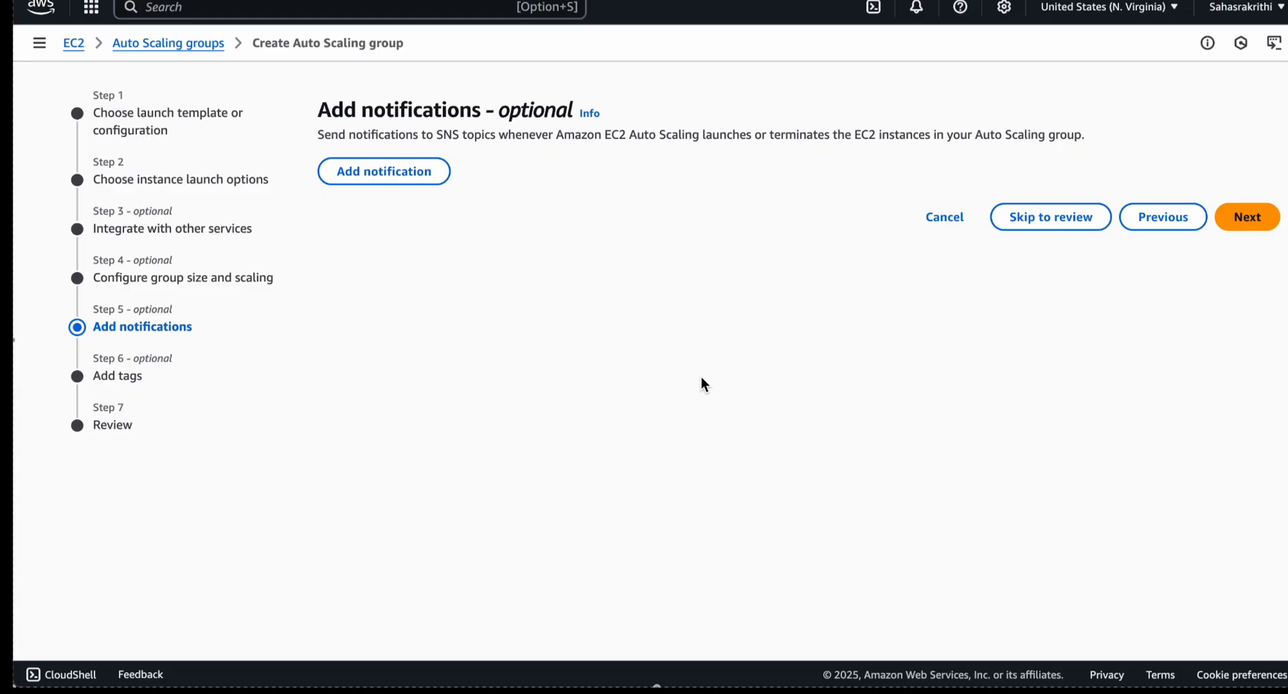
click(1246, 221)
click(1239, 425)
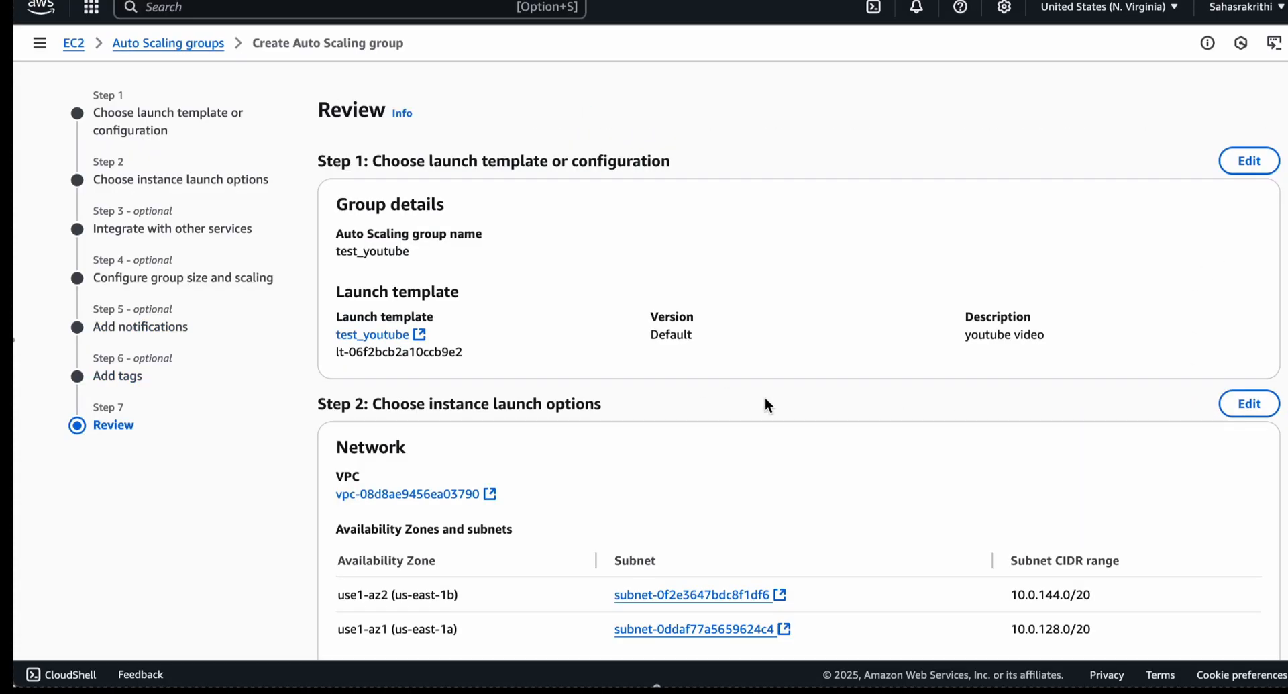
Review the complete configuration and create the Auto Scaling group.
scroll(765, 399, down, 10)
scroll(765, 398, up, 10)
scroll(765, 398, down, 20)
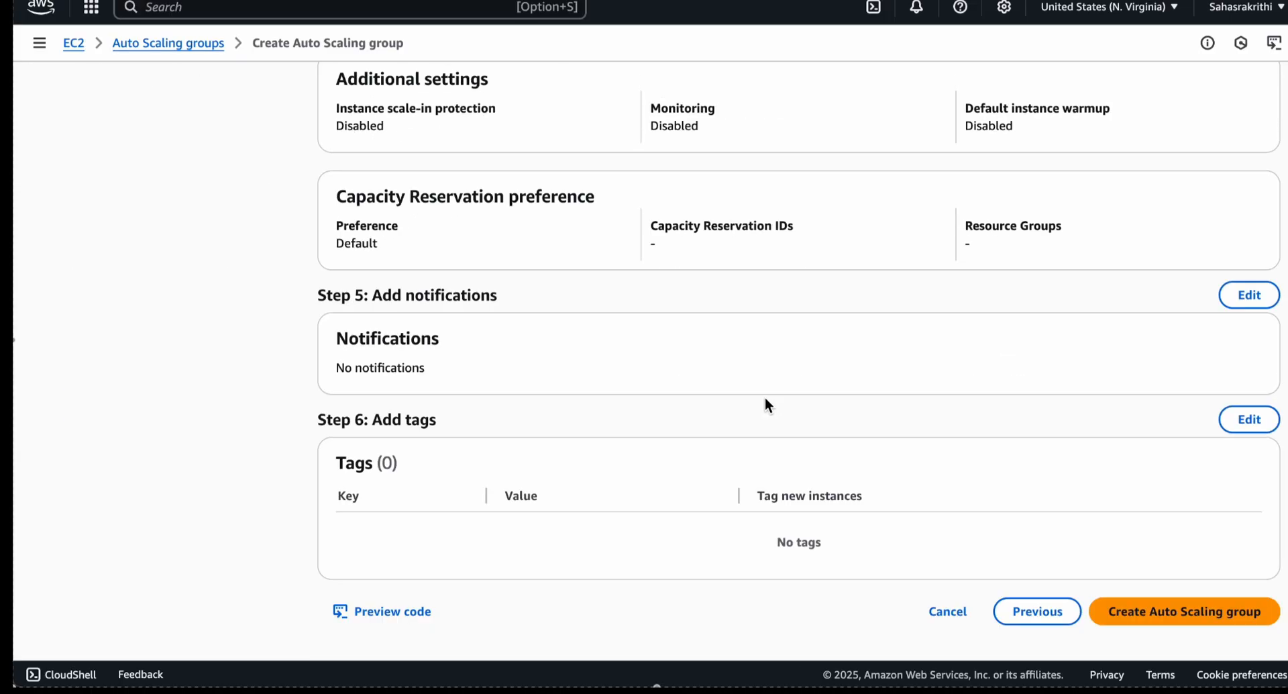
click(1162, 617)
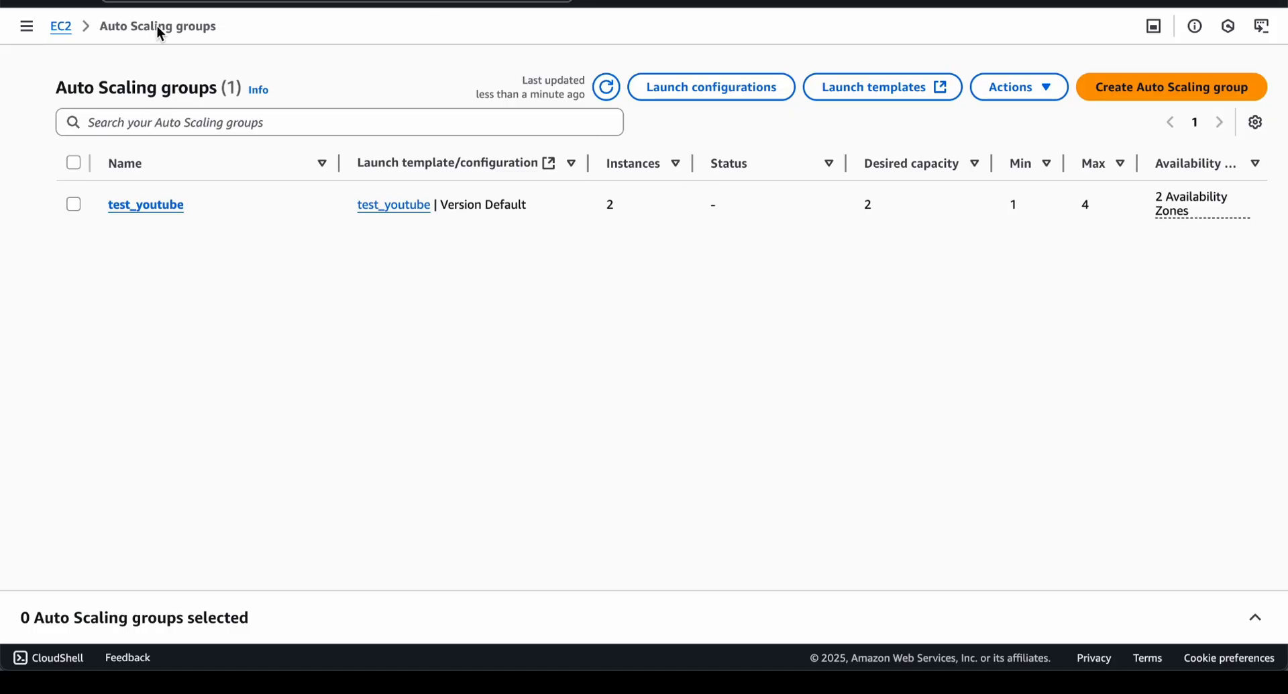
Open the EC2 Instances list to check the instances launched by the Auto Scaling group.
click(62, 28)
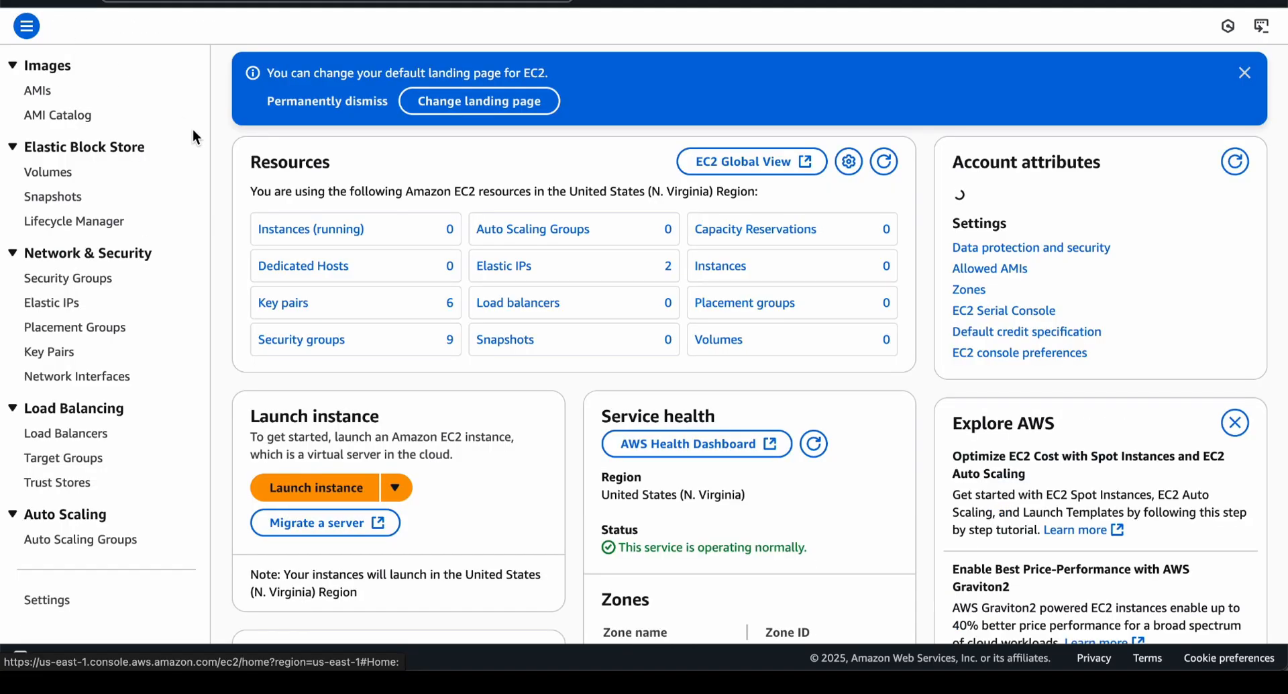
click(24, 1)
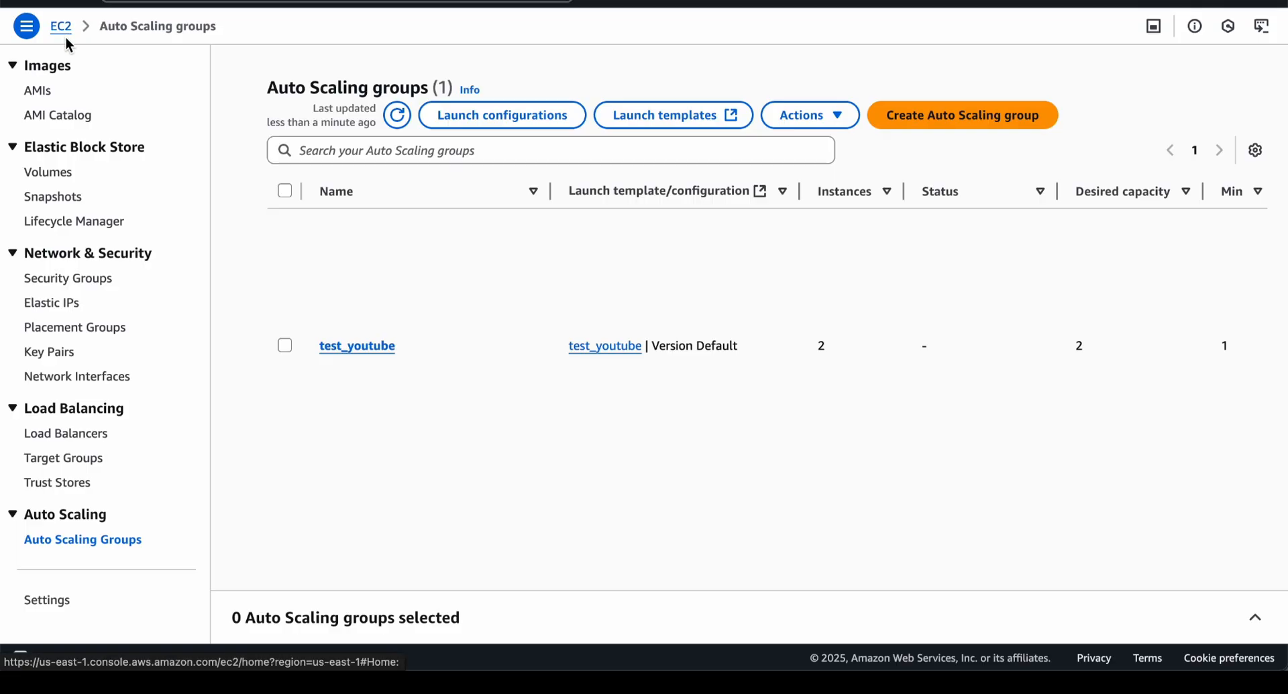
scroll(125, 316, up, 5)
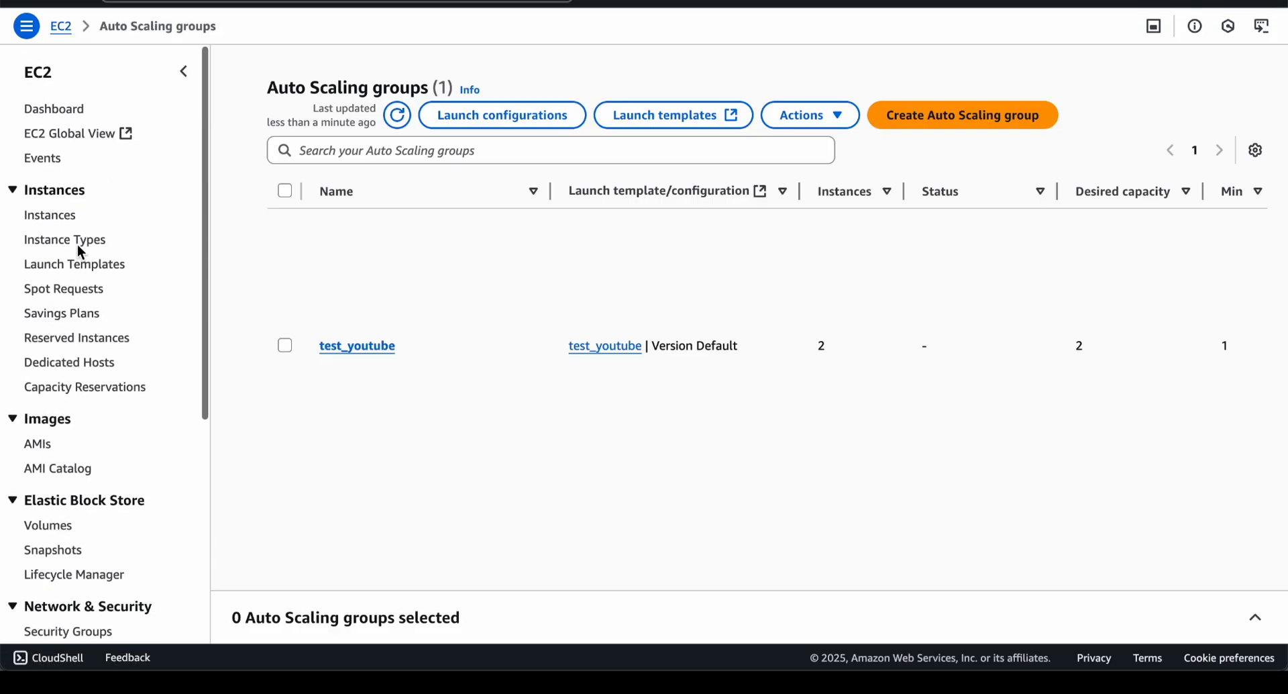
click(47, 214)
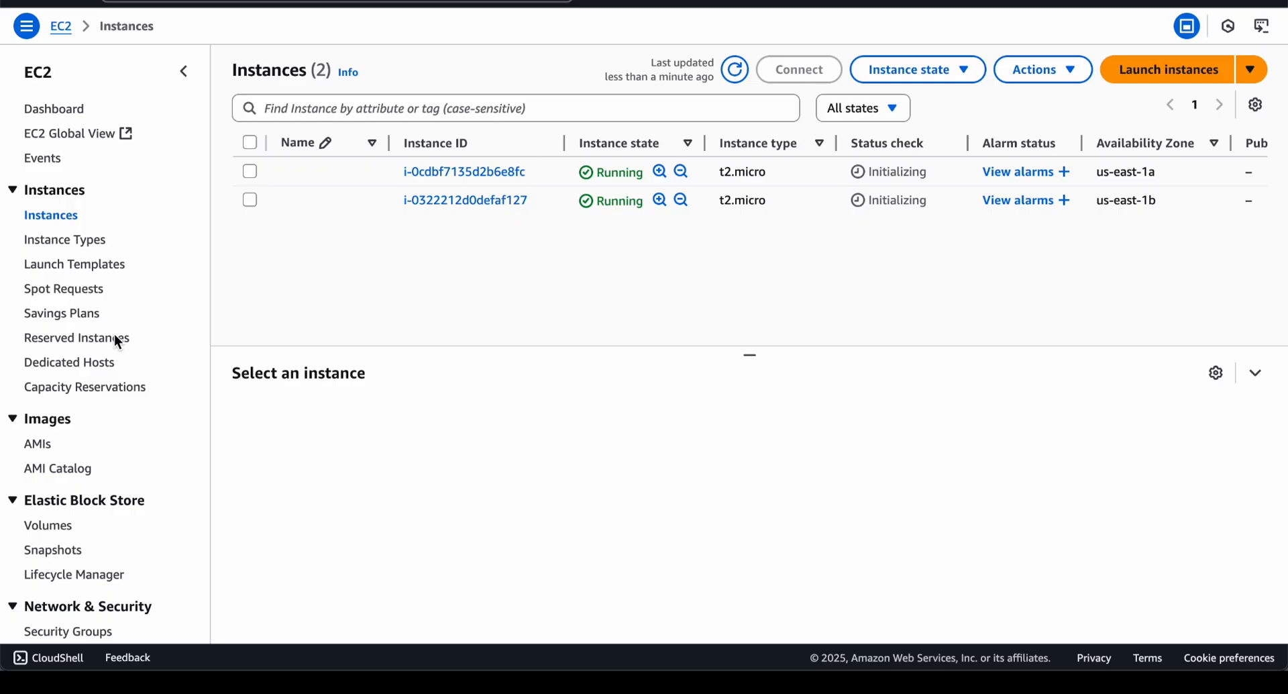
Start launching a new EC2 instance and name it test_youtube.
scroll(75, 339, down, 5)
scroll(76, 339, up, 5)
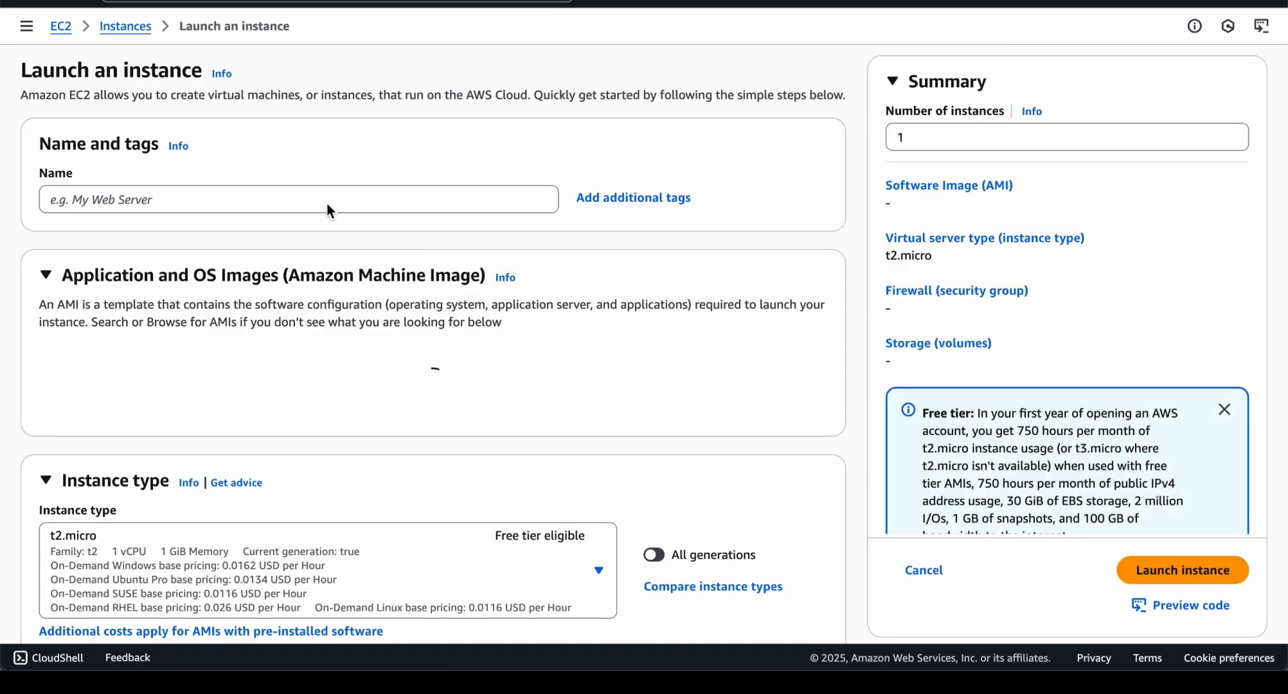
click(328, 204)
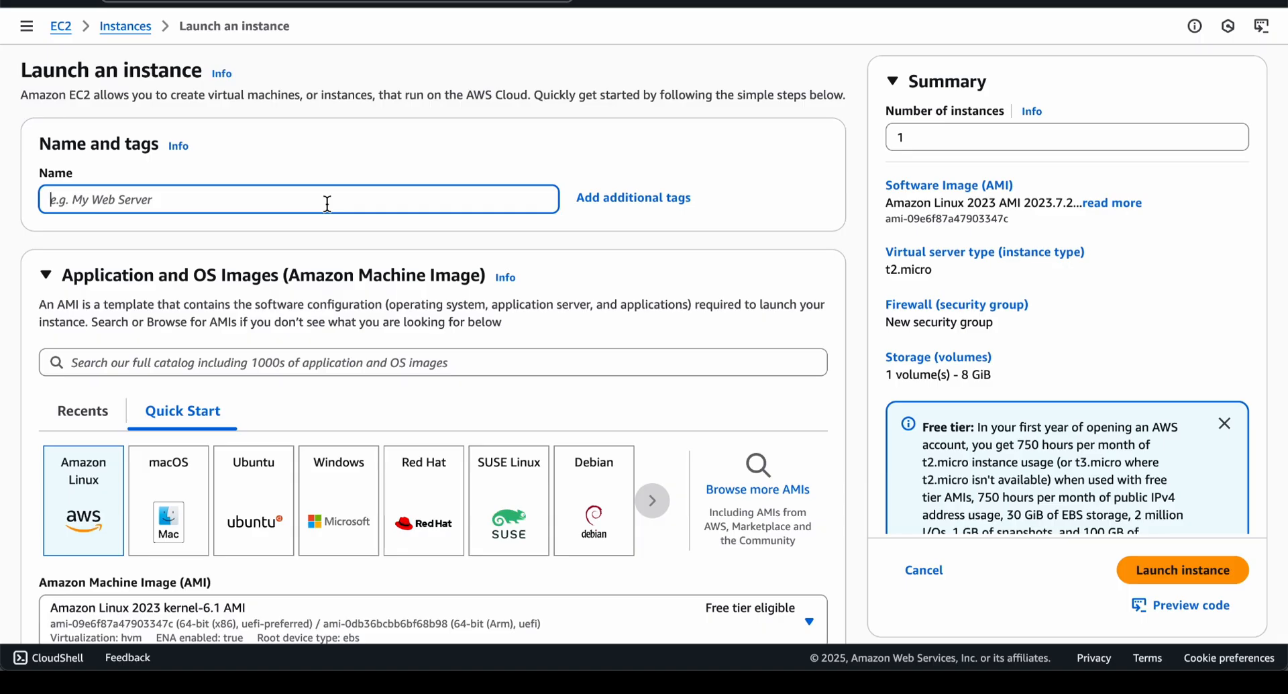
text(bastion-)
key(ctrl+a)
text(test_youtube)
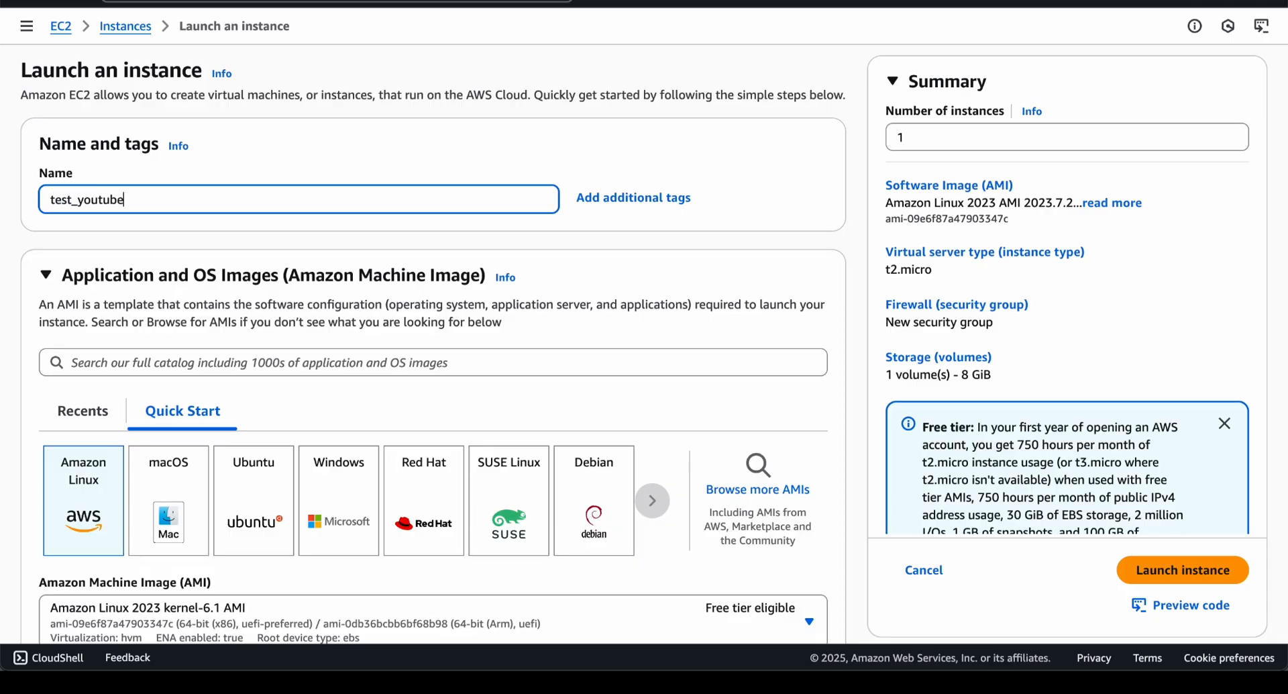
Choose Ubuntu as the operating system image for the new instance.
scroll(118, 211, down, 2)
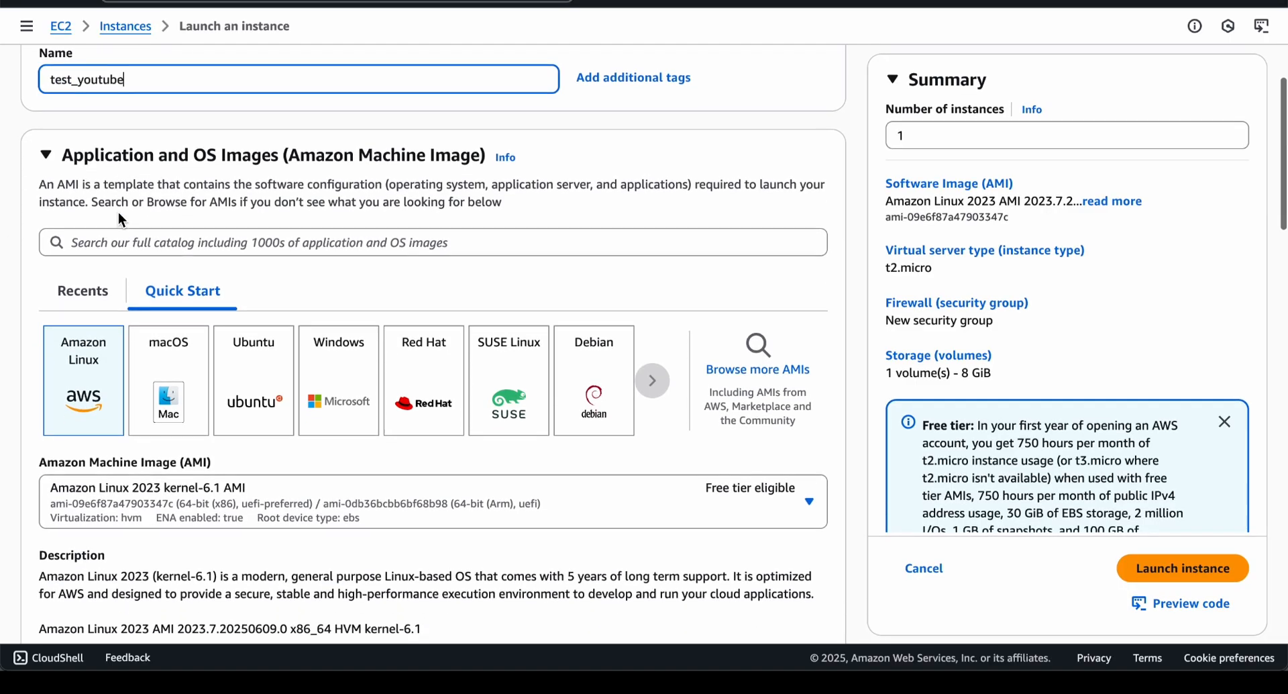
click(233, 381)
scroll(248, 392, down, 2)
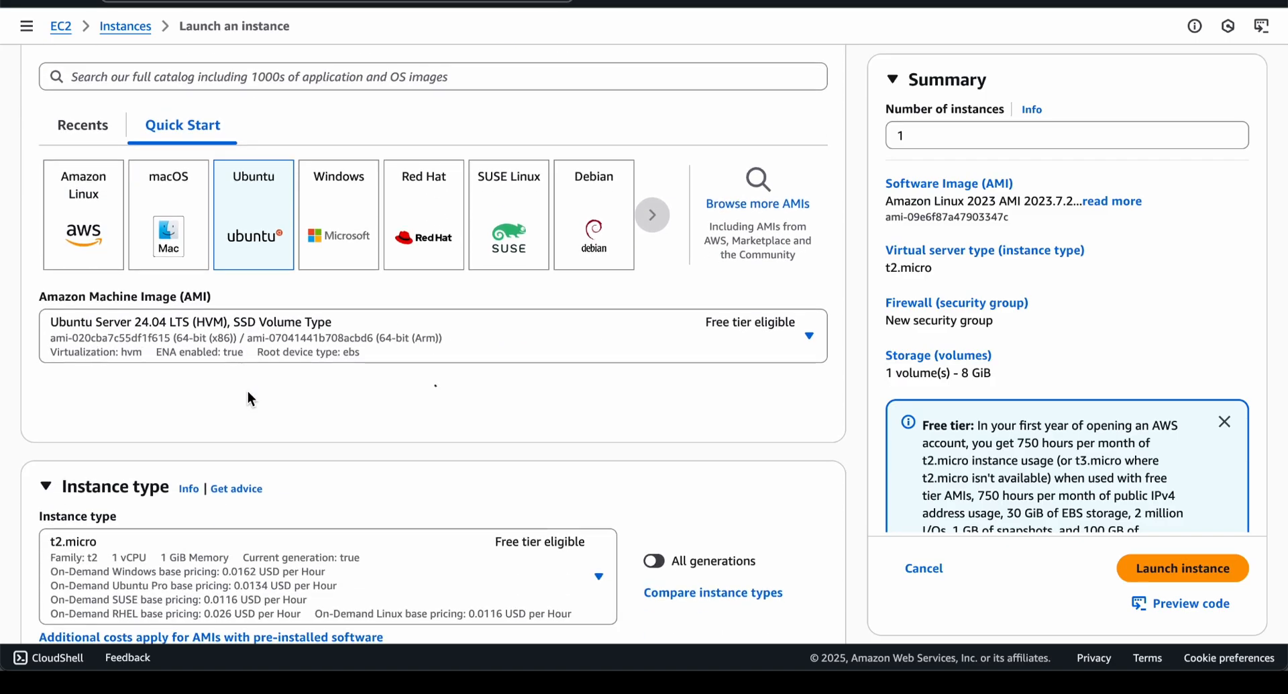
Check the available Ubuntu machine images and keep Ubuntu Server 24.04 LTS (HVM), SSD Volume Type.
click(397, 349)
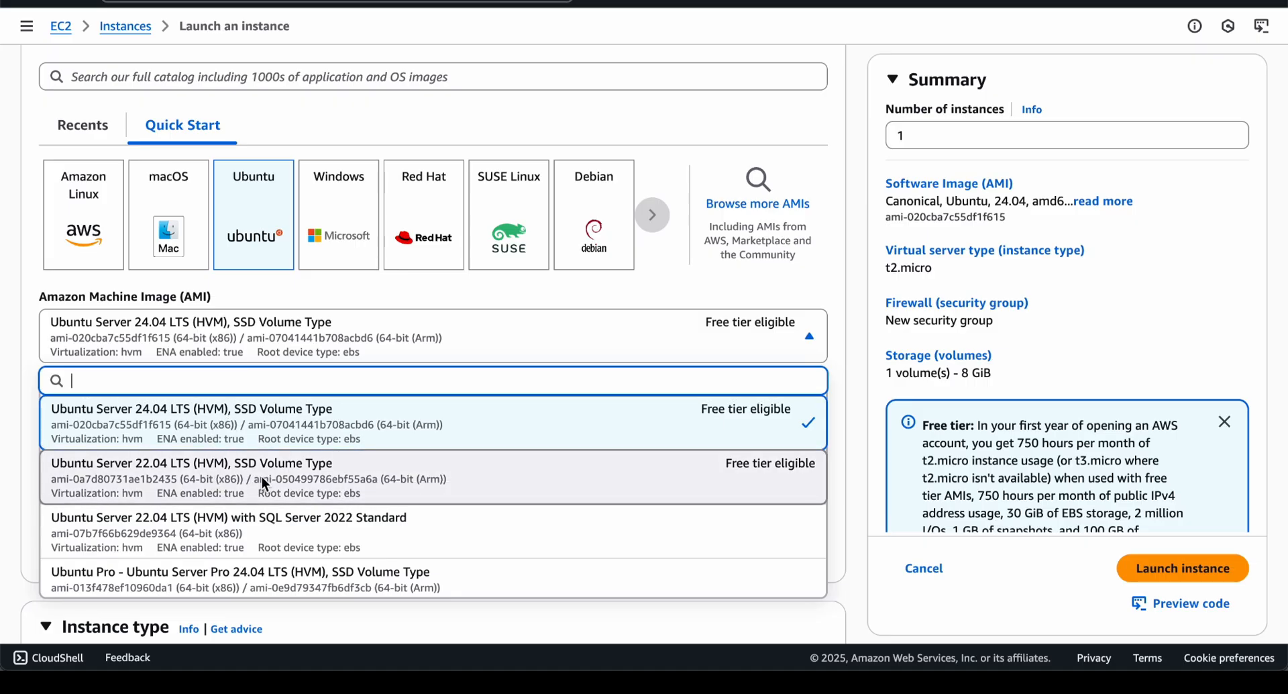
scroll(303, 501, down, 5)
scroll(303, 501, up, 5)
click(473, 328)
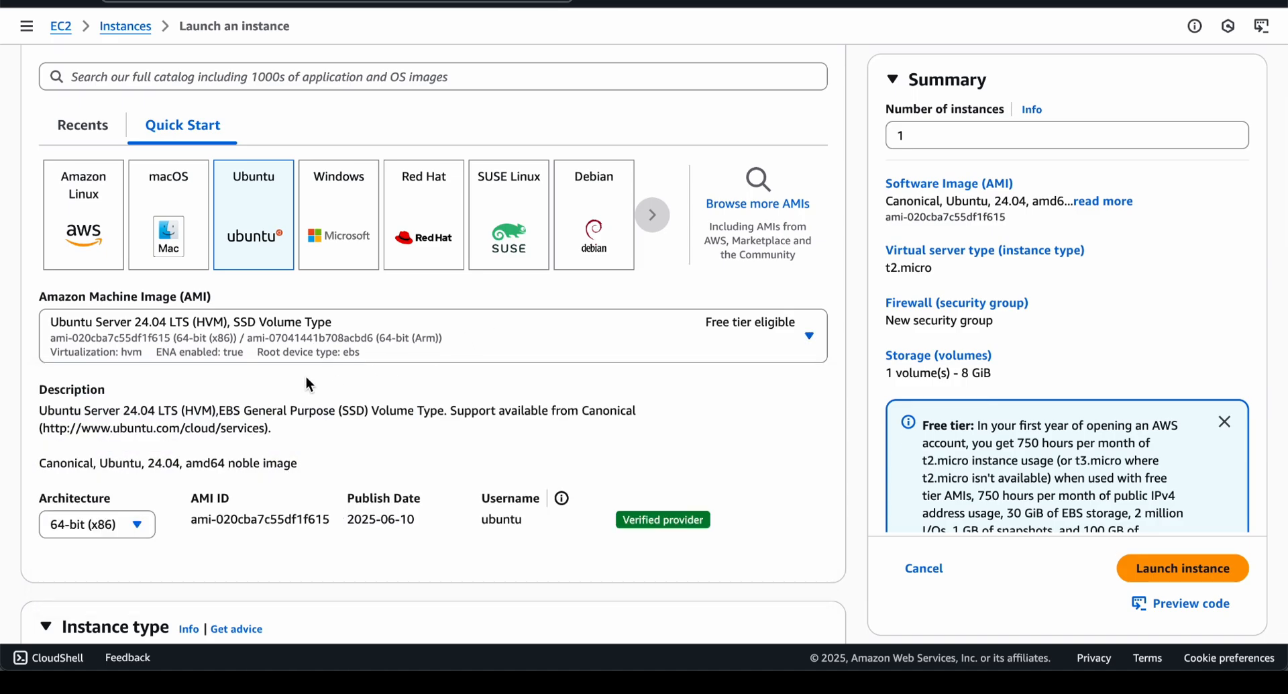
Choose the existing SpringbootApplication key pair for logging in to the instance.
scroll(308, 384, down, 3)
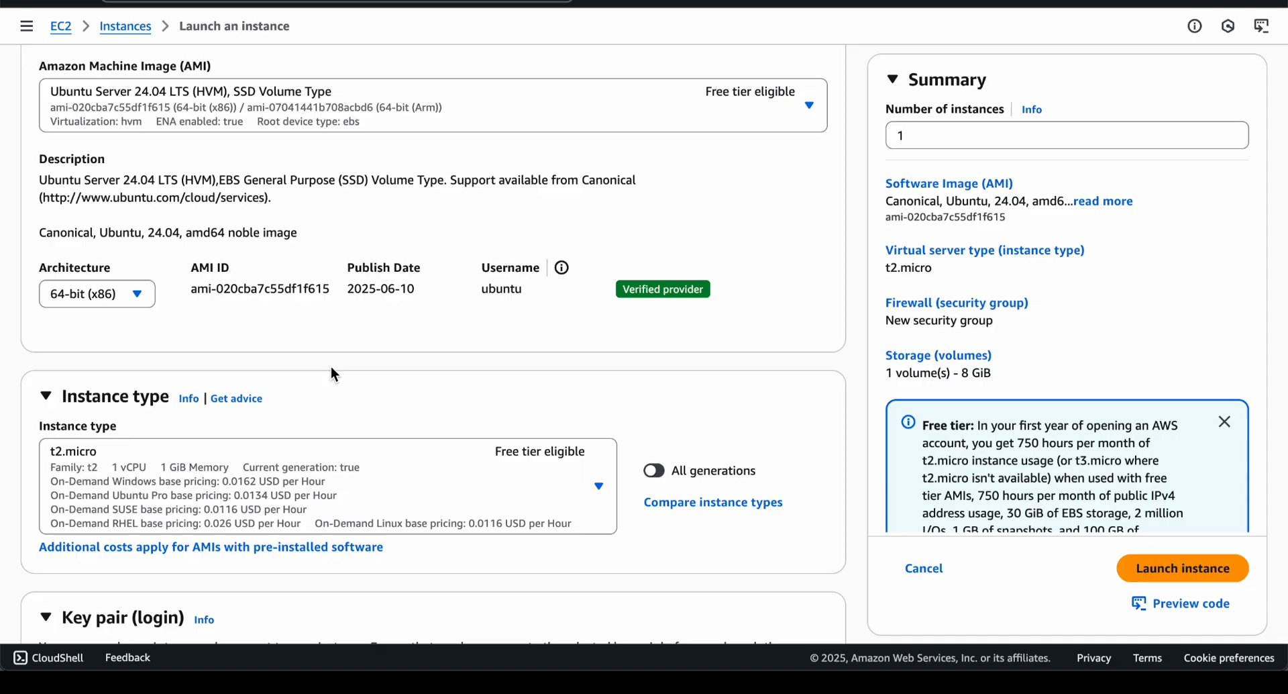
scroll(200, 360, down, 3)
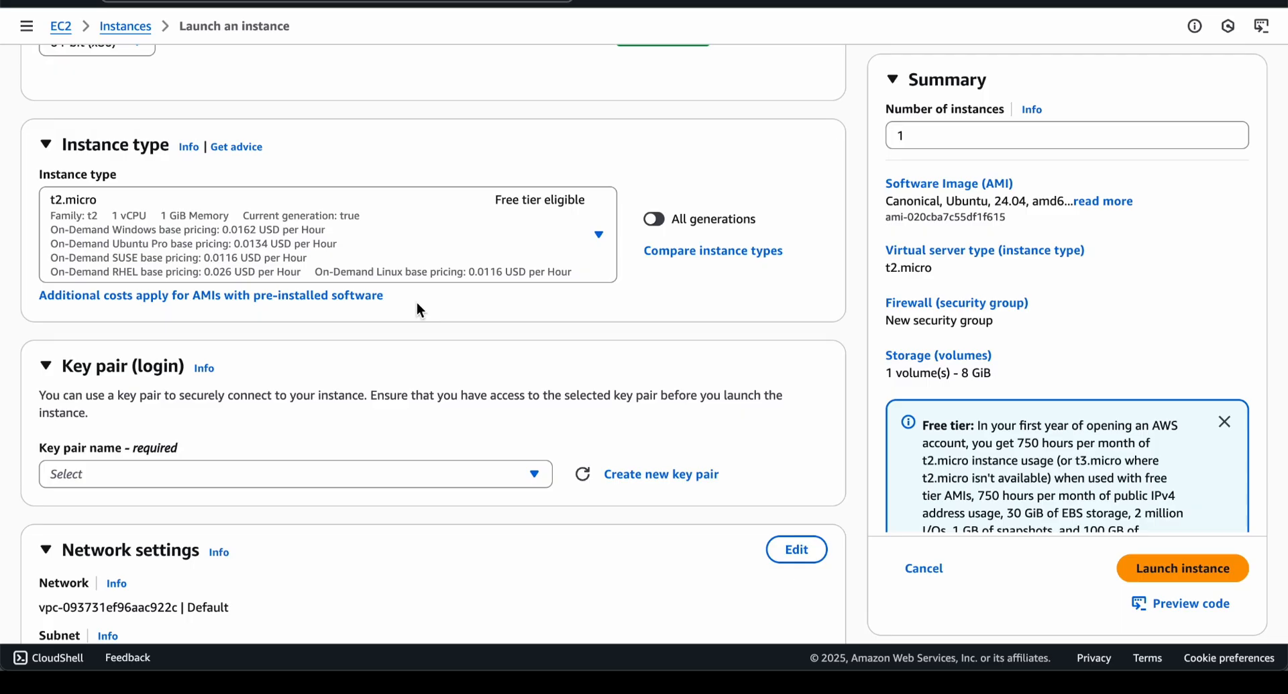
scroll(419, 309, down, 2)
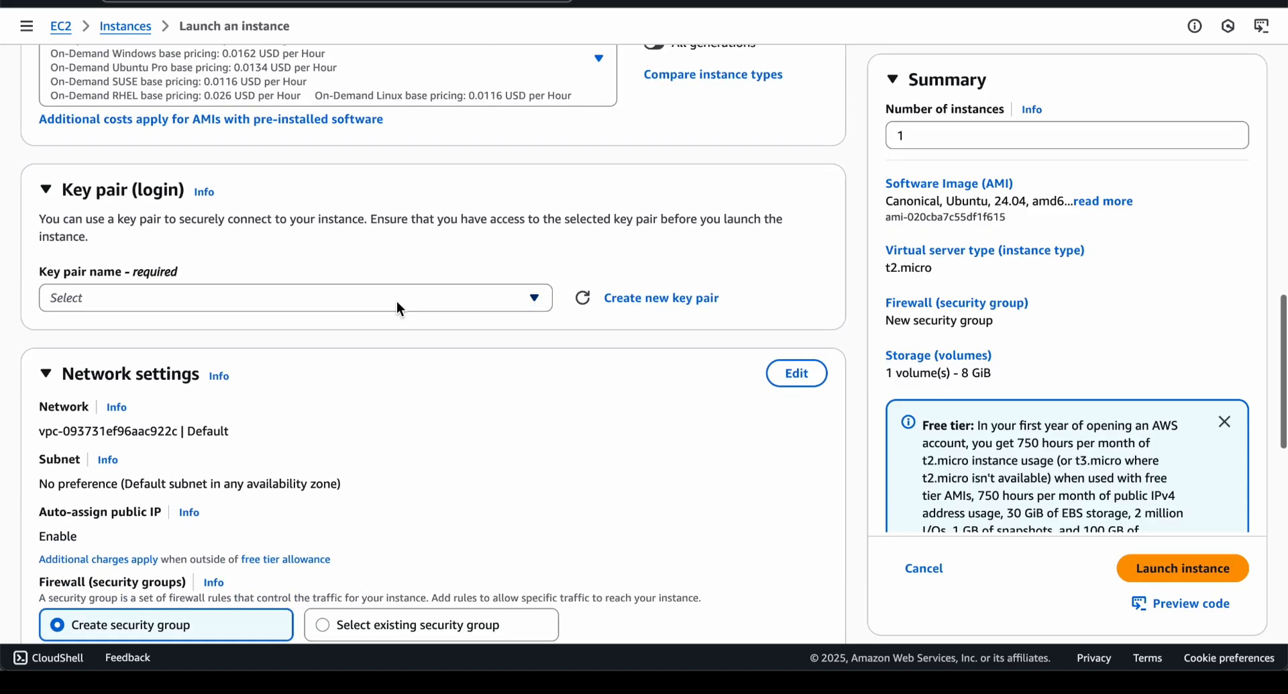
click(311, 299)
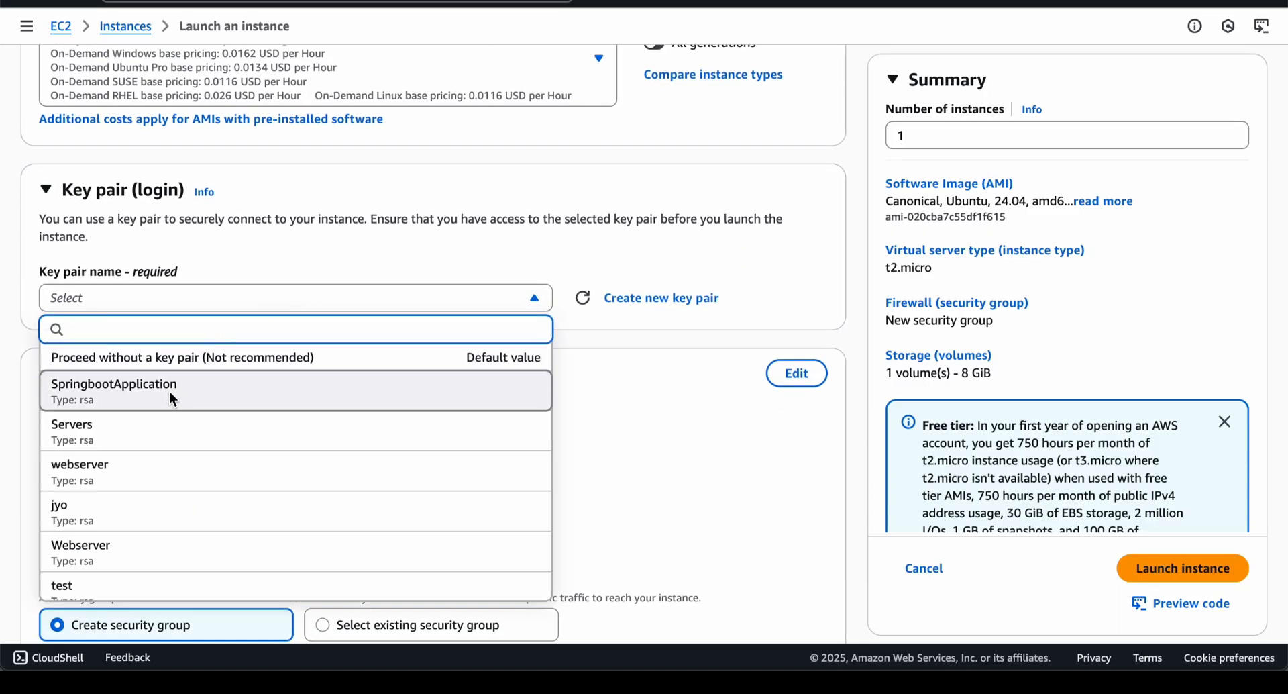
click(170, 390)
Edit the instance's network settings and switch its VPC to test_youtube-vpc.
scroll(272, 364, down, 2)
scroll(278, 362, down, 1)
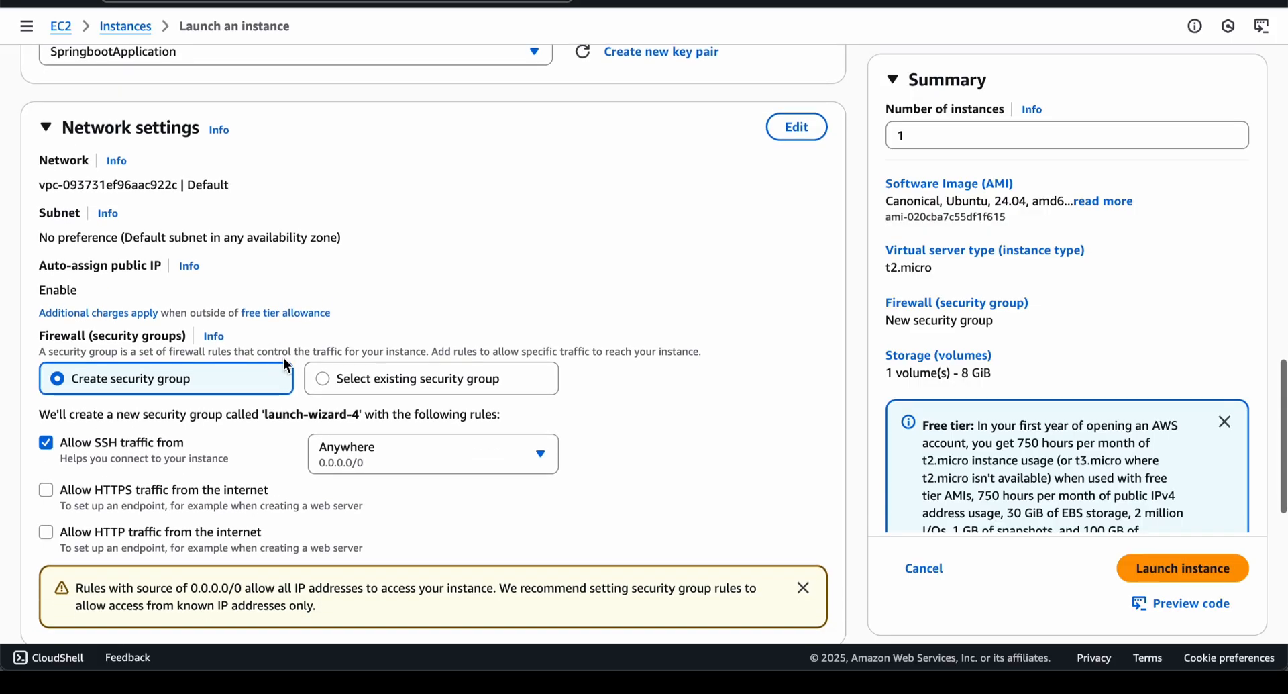
scroll(517, 184, up, 1)
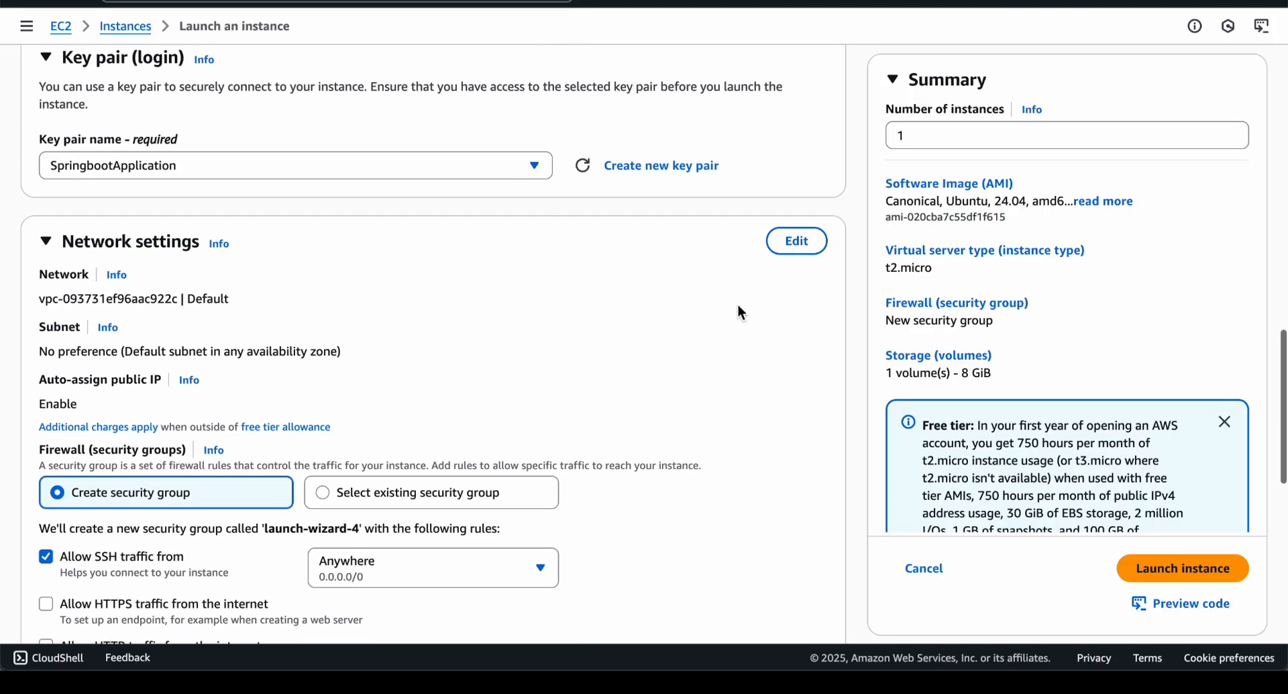
drag(41, 300, 201, 301)
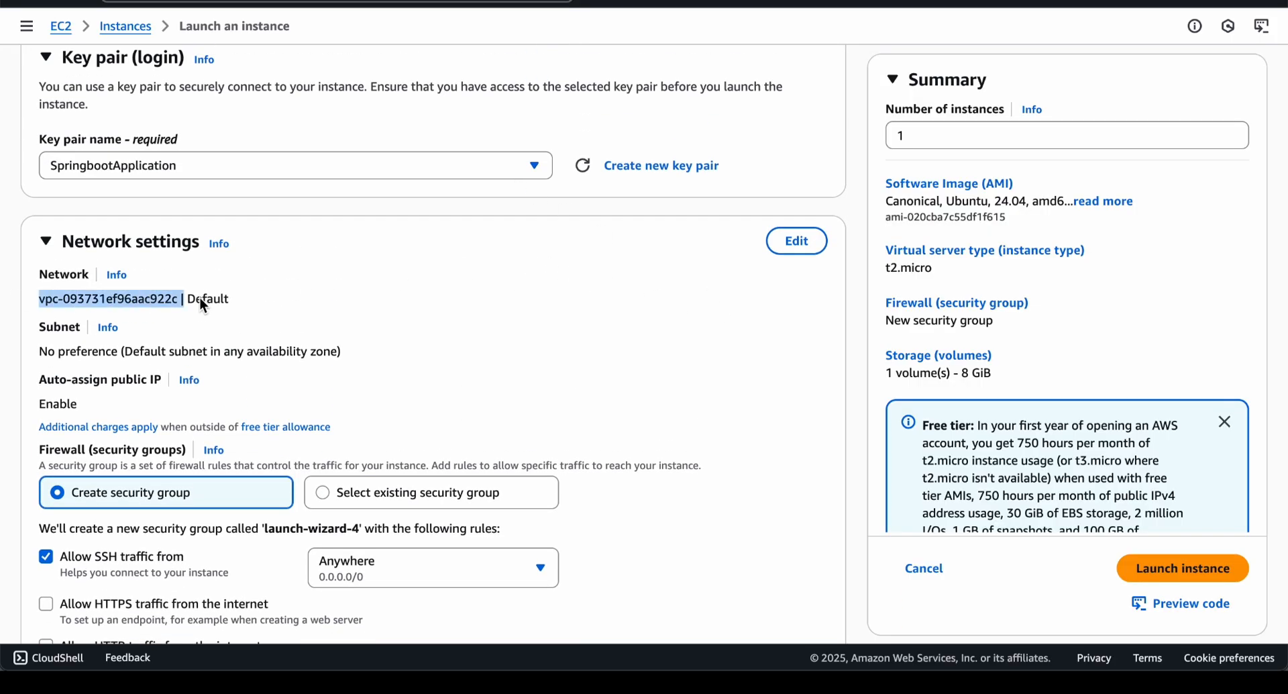
click(798, 246)
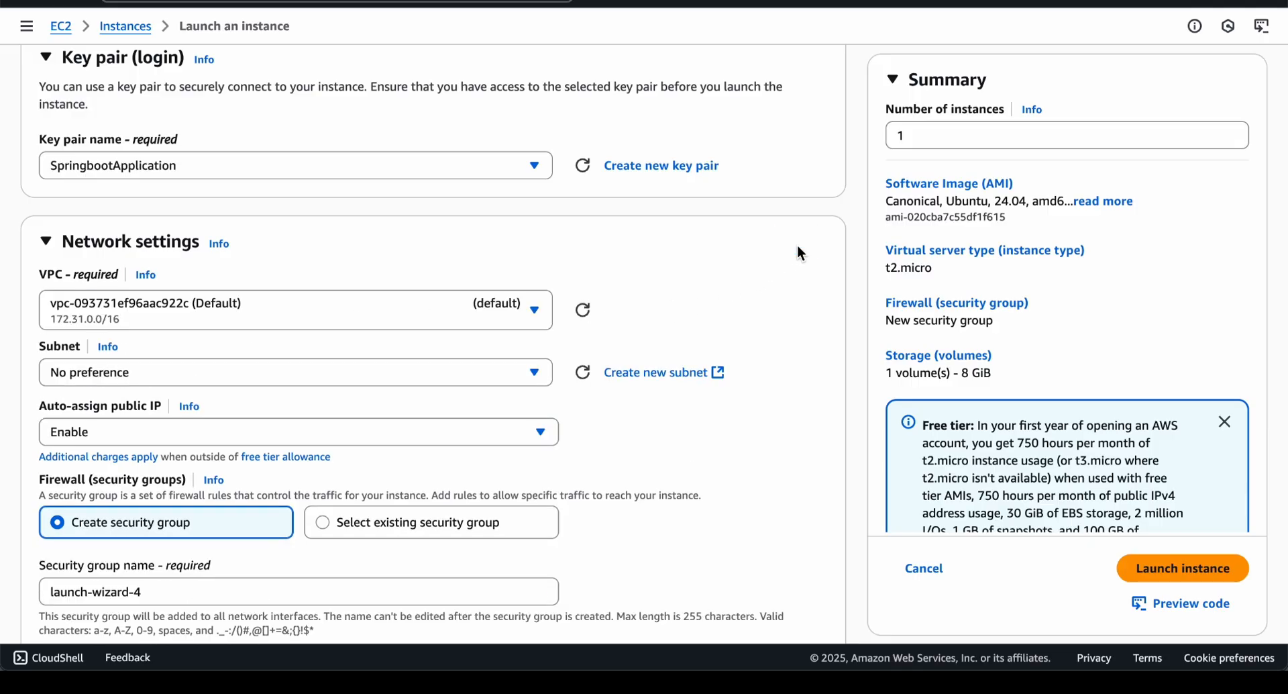
click(135, 300)
click(206, 378)
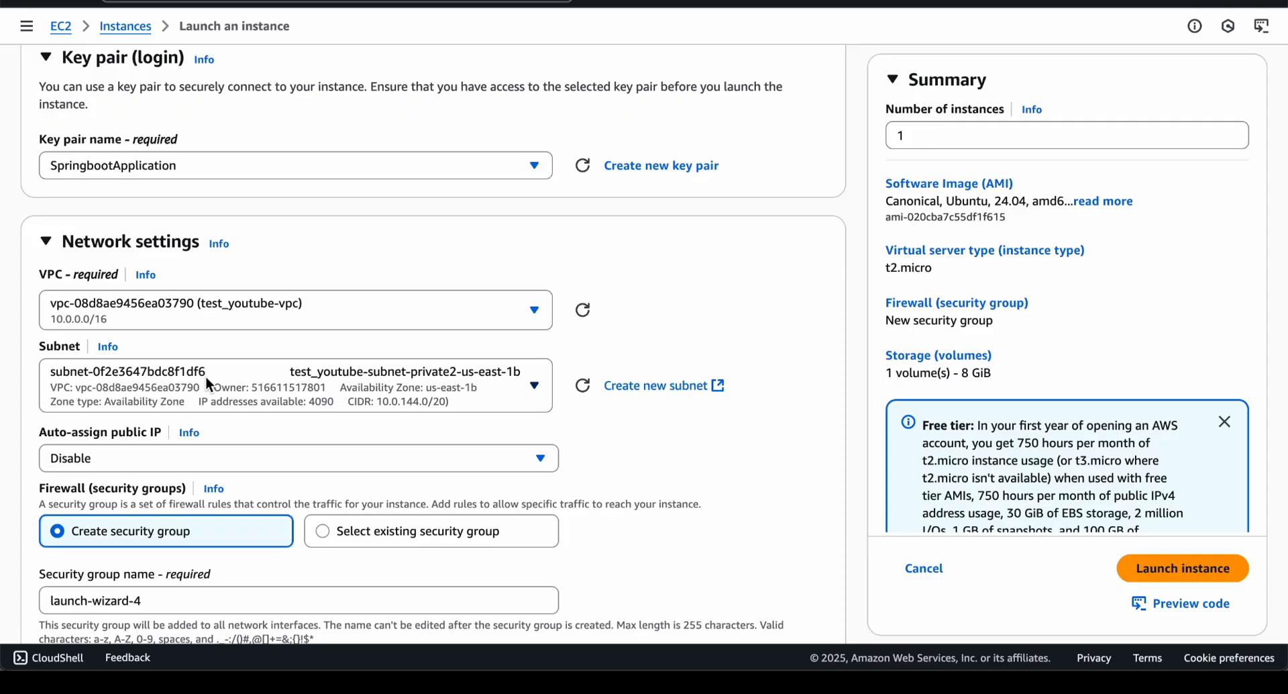
Place the instance in the test_youtube-subnet-public1-us-east-1a subnet and enable auto-assignment of a public IP.
click(271, 388)
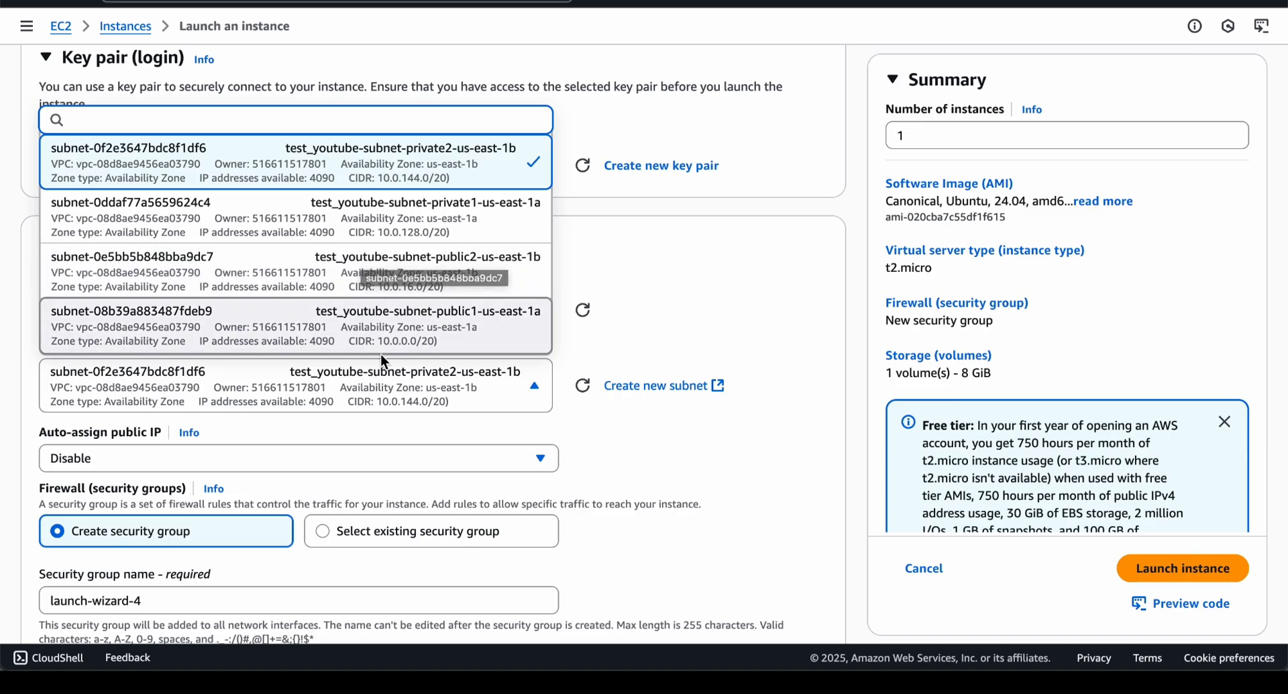
click(451, 312)
scroll(404, 368, down, 2)
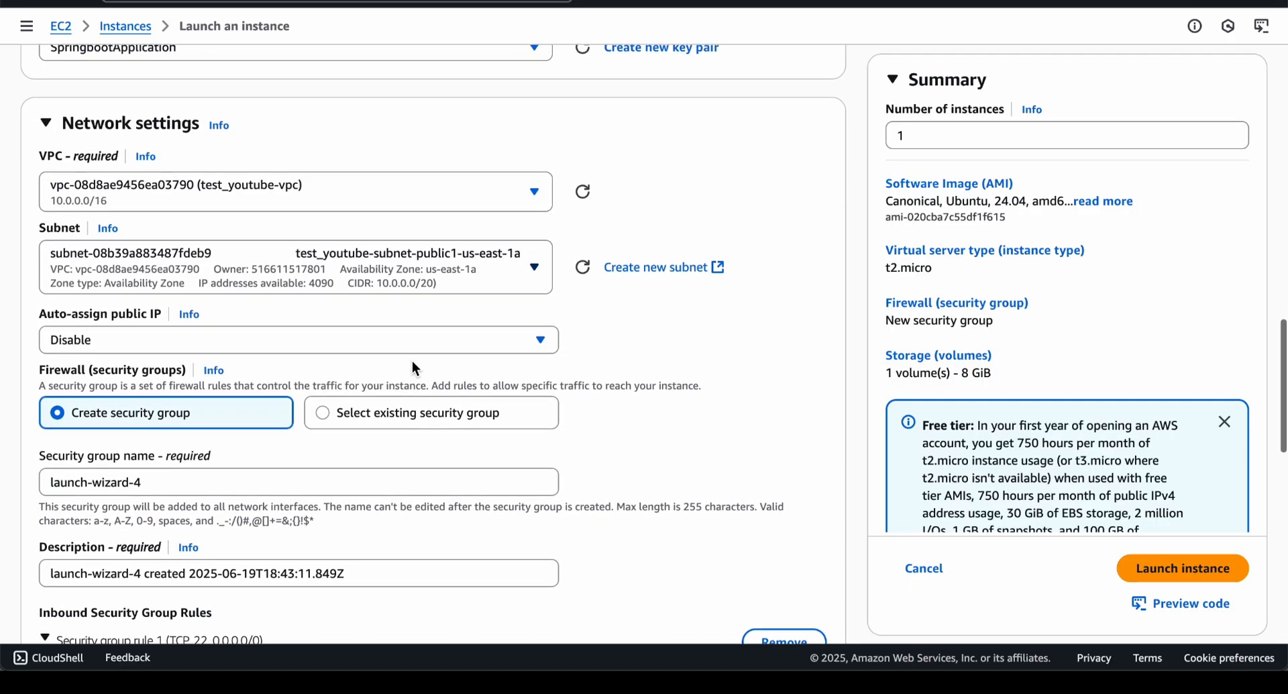
click(115, 333)
click(116, 366)
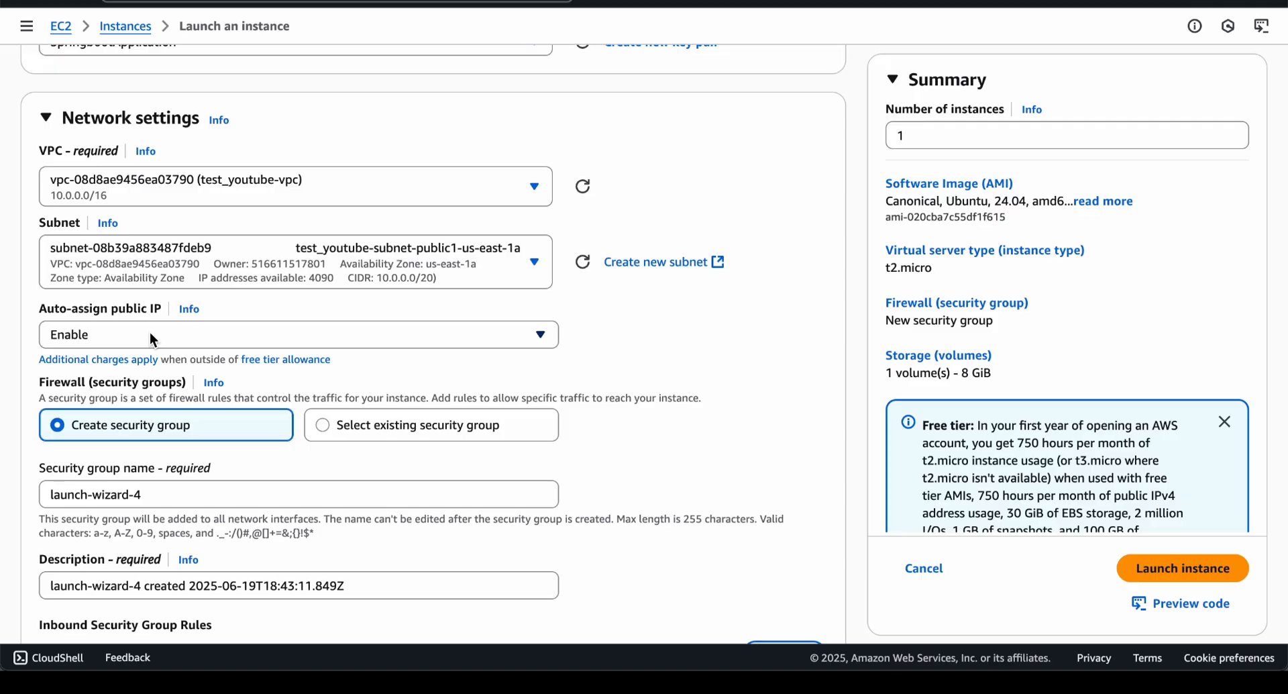
Use an existing security group for the instance's firewall and select test_youtube.
scroll(136, 332, down, 2)
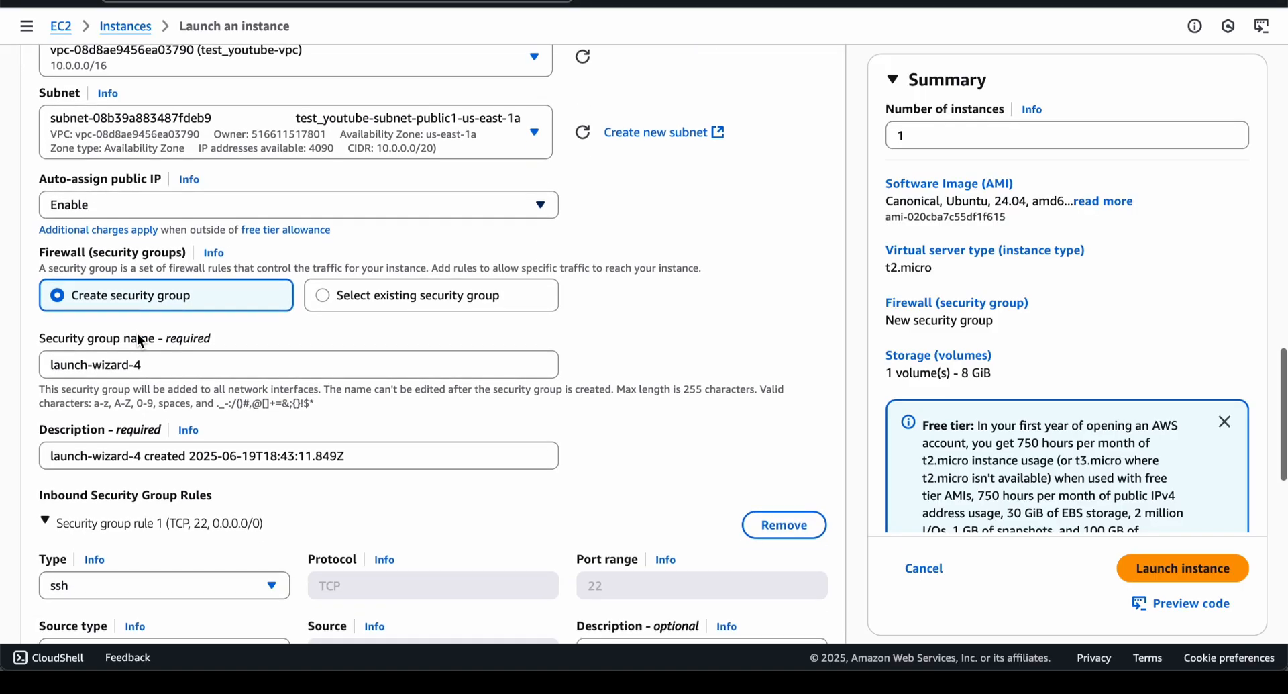
click(361, 302)
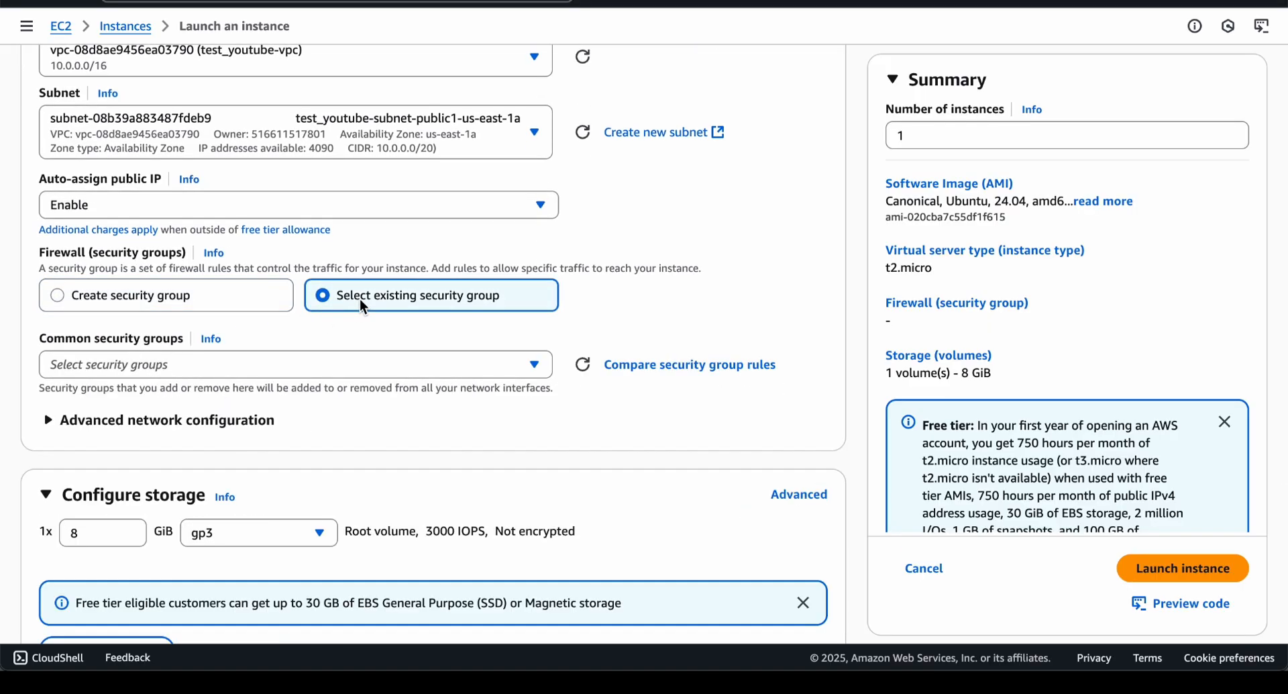
click(212, 365)
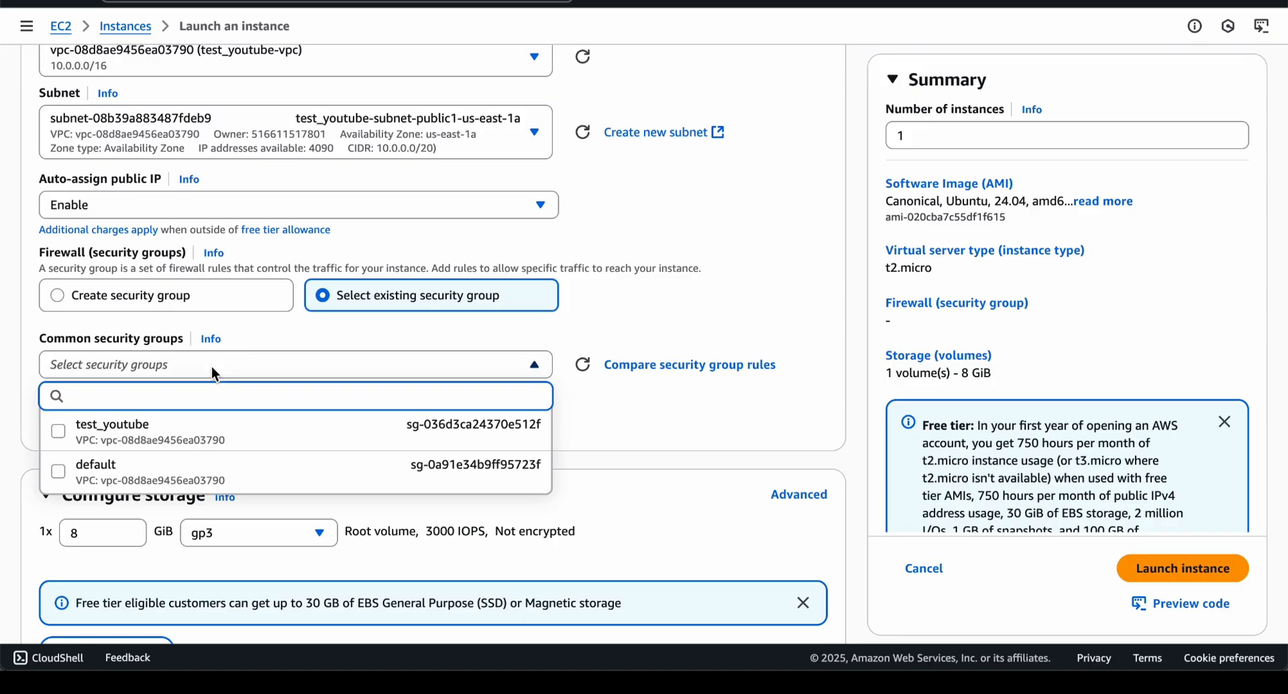
click(162, 424)
Review the remaining network and storage settings without changing them and launch the instance.
scroll(247, 418, down, 3)
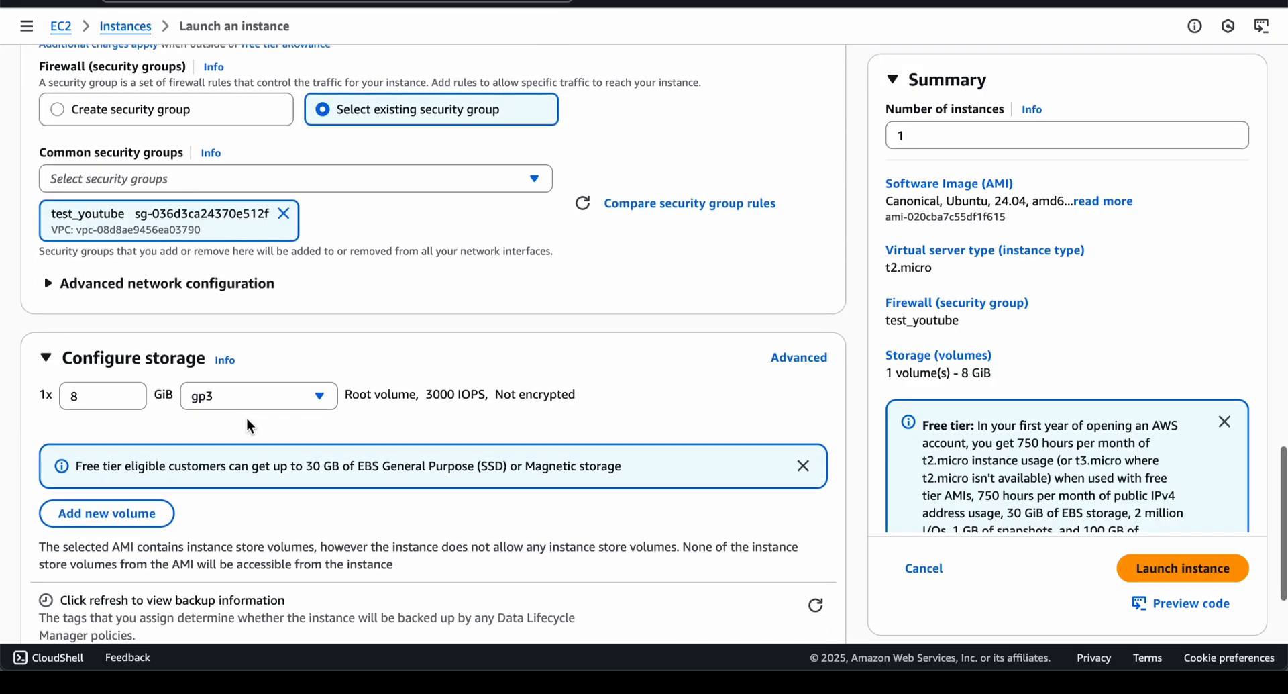
scroll(247, 418, down, 3)
scroll(247, 417, up, 3)
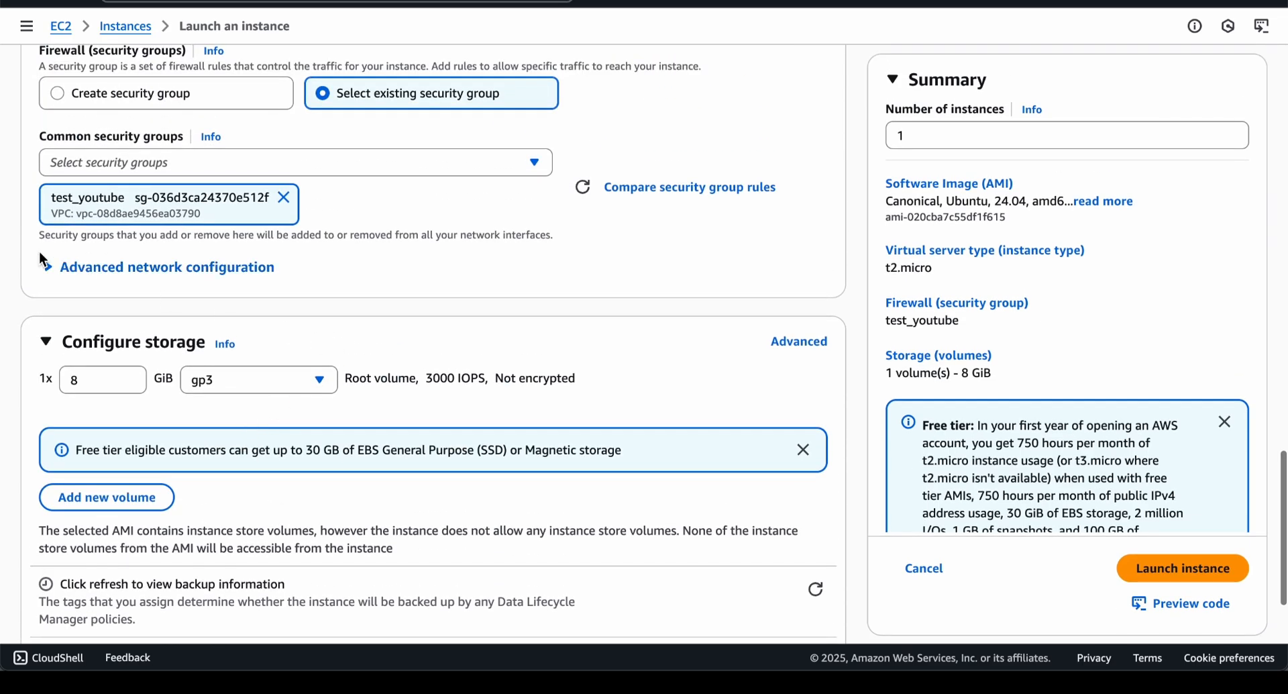
click(50, 269)
click(49, 269)
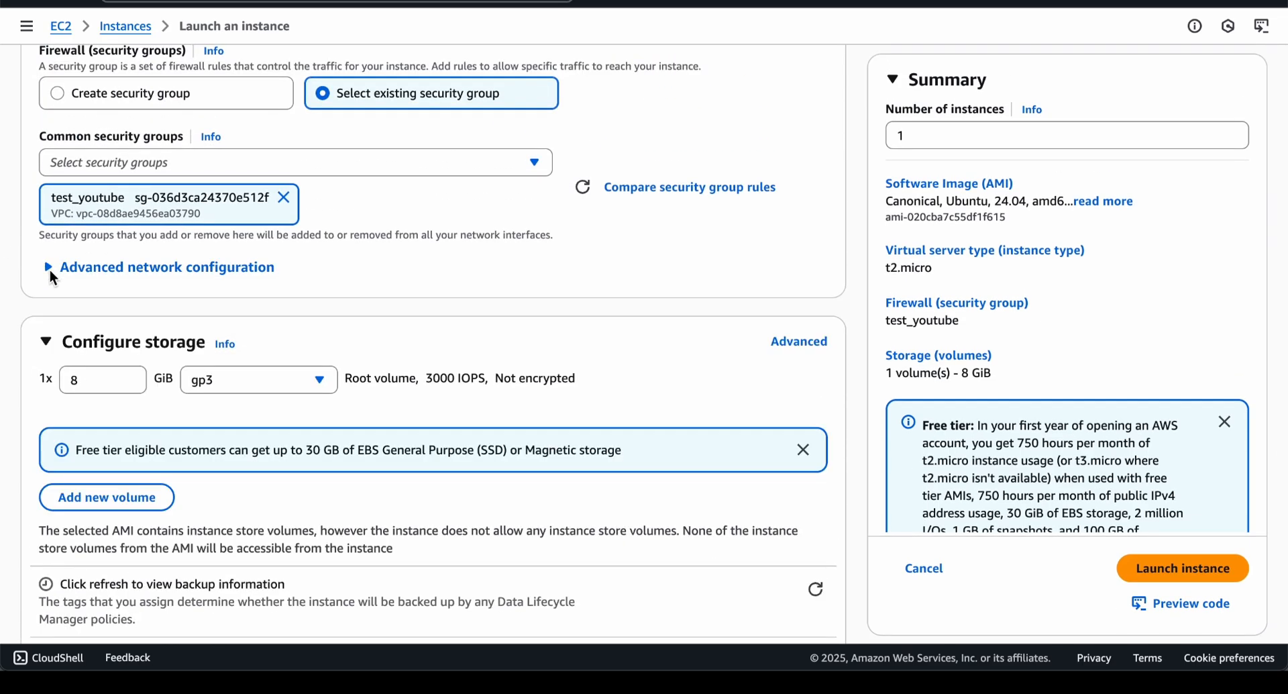
scroll(49, 268, down, 2)
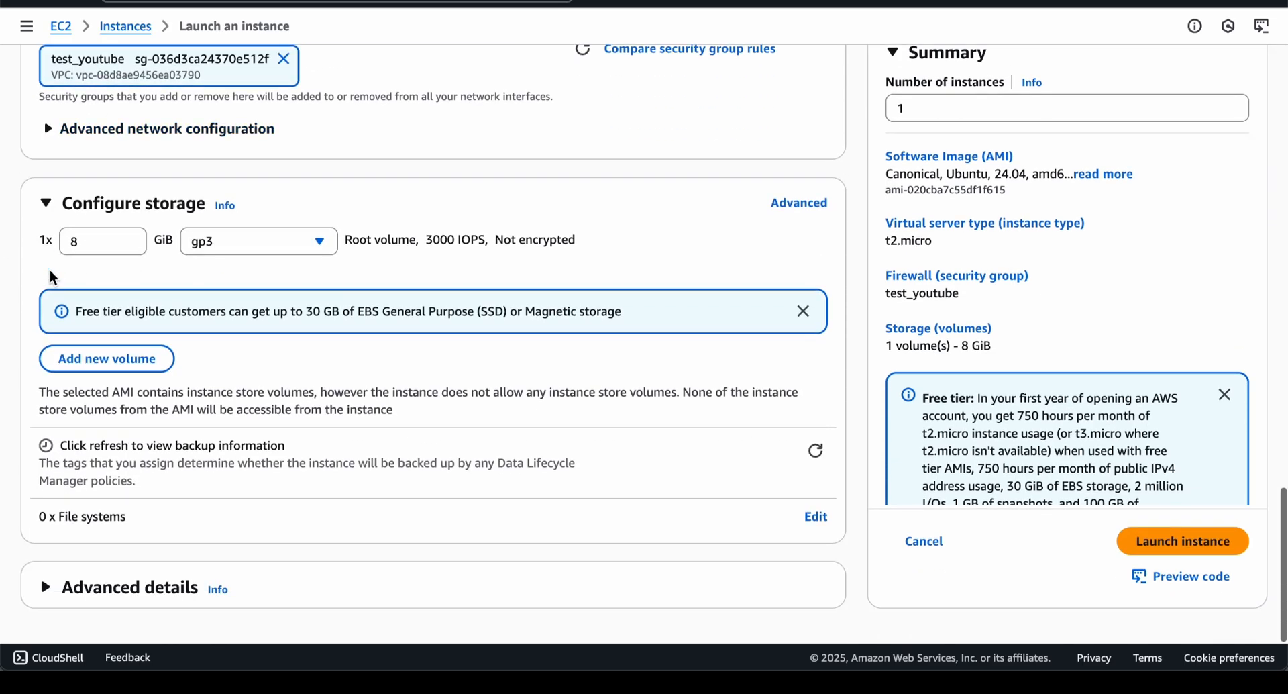
click(1143, 539)
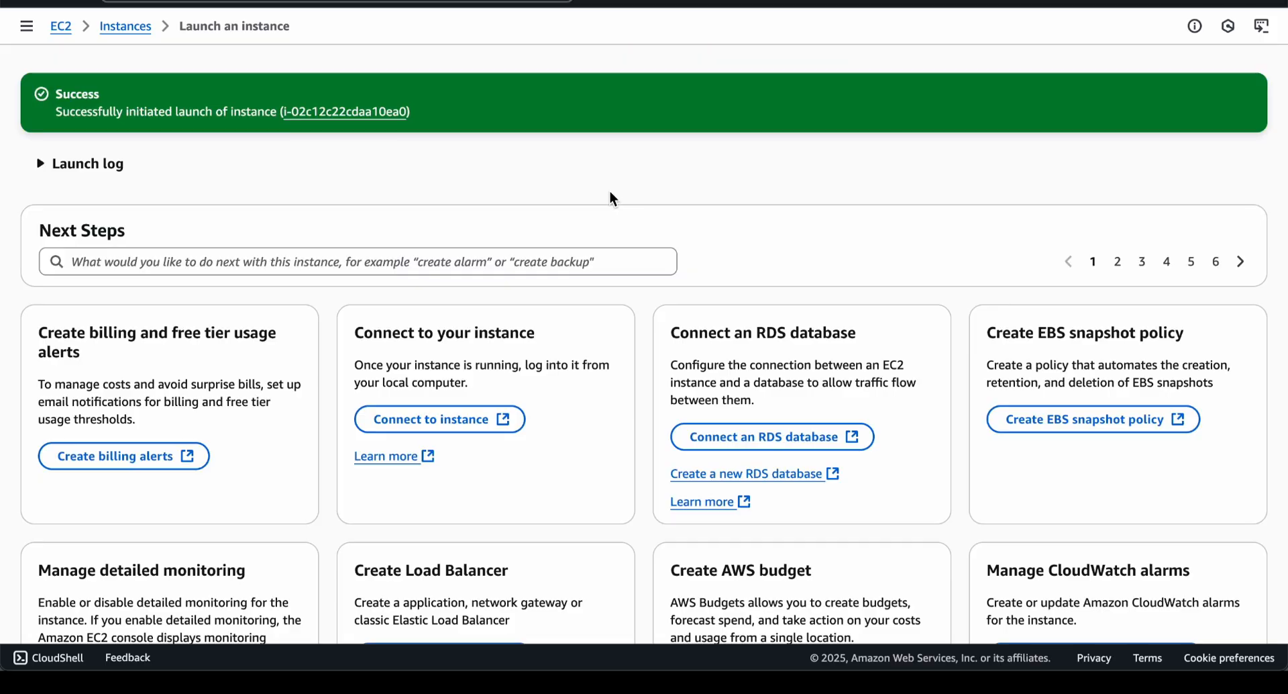
Open the newly launched test_youtube instance in the Instances list and examine its details.
click(334, 113)
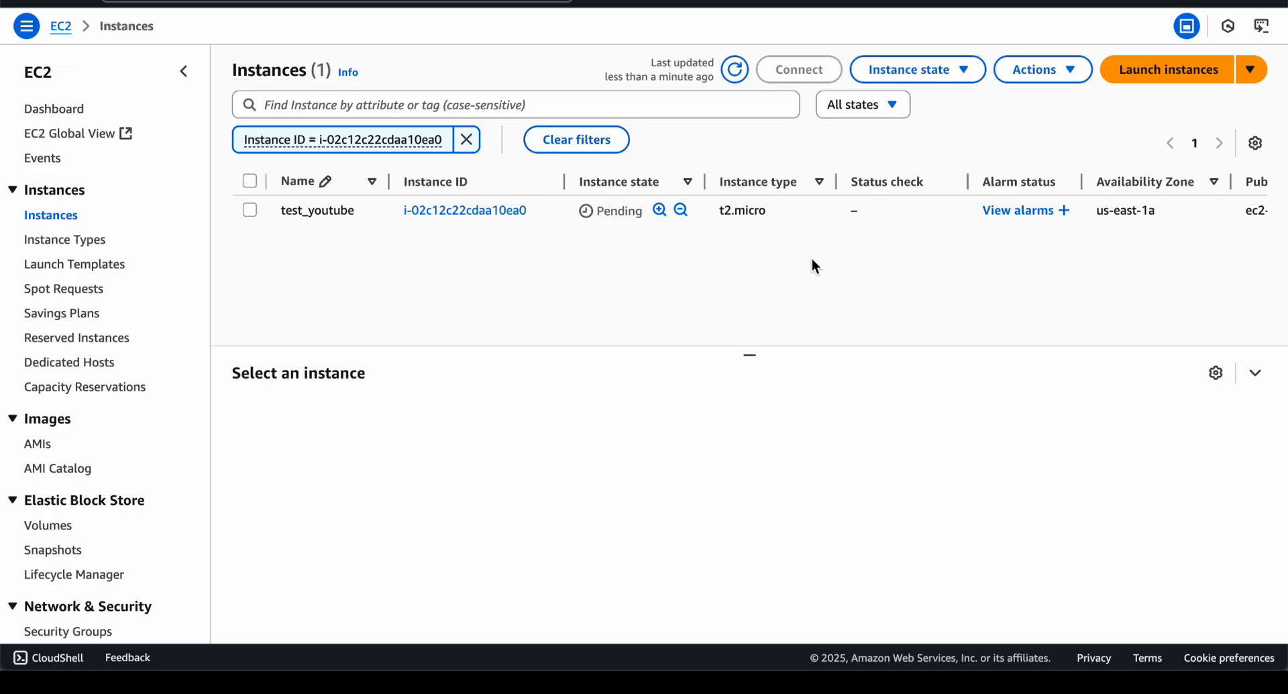
click(250, 211)
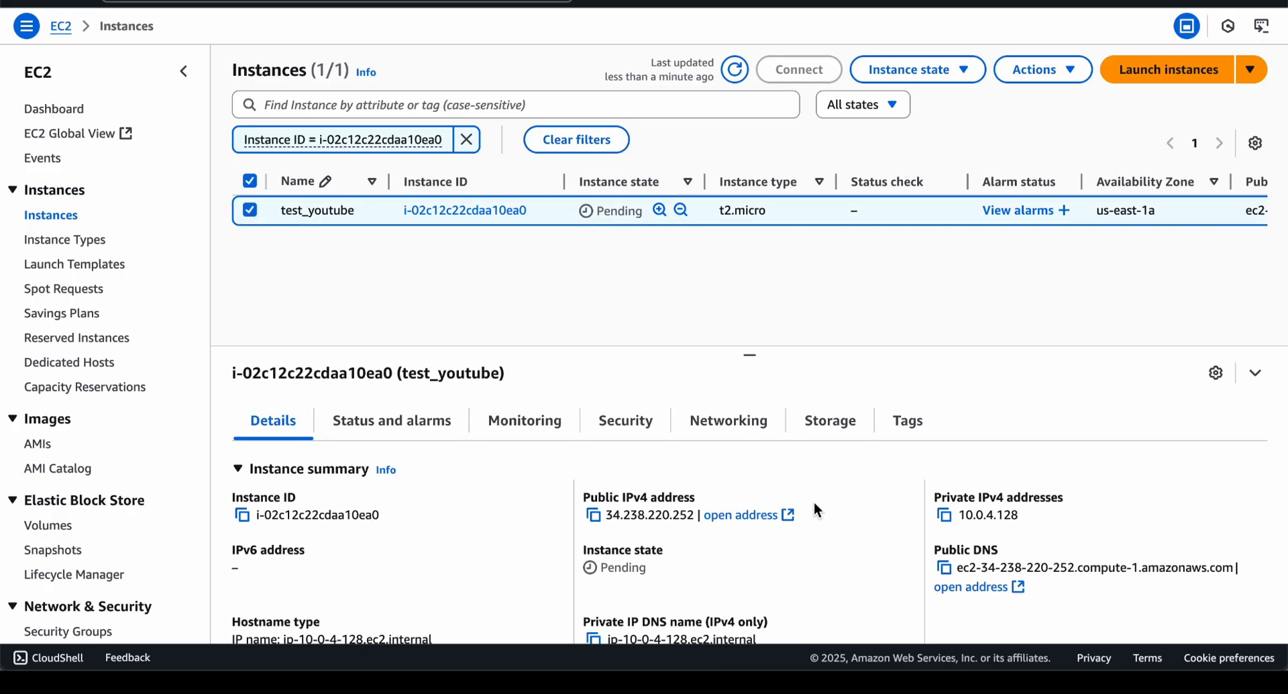
scroll(814, 510, down, 3)
scroll(814, 510, up, 3)
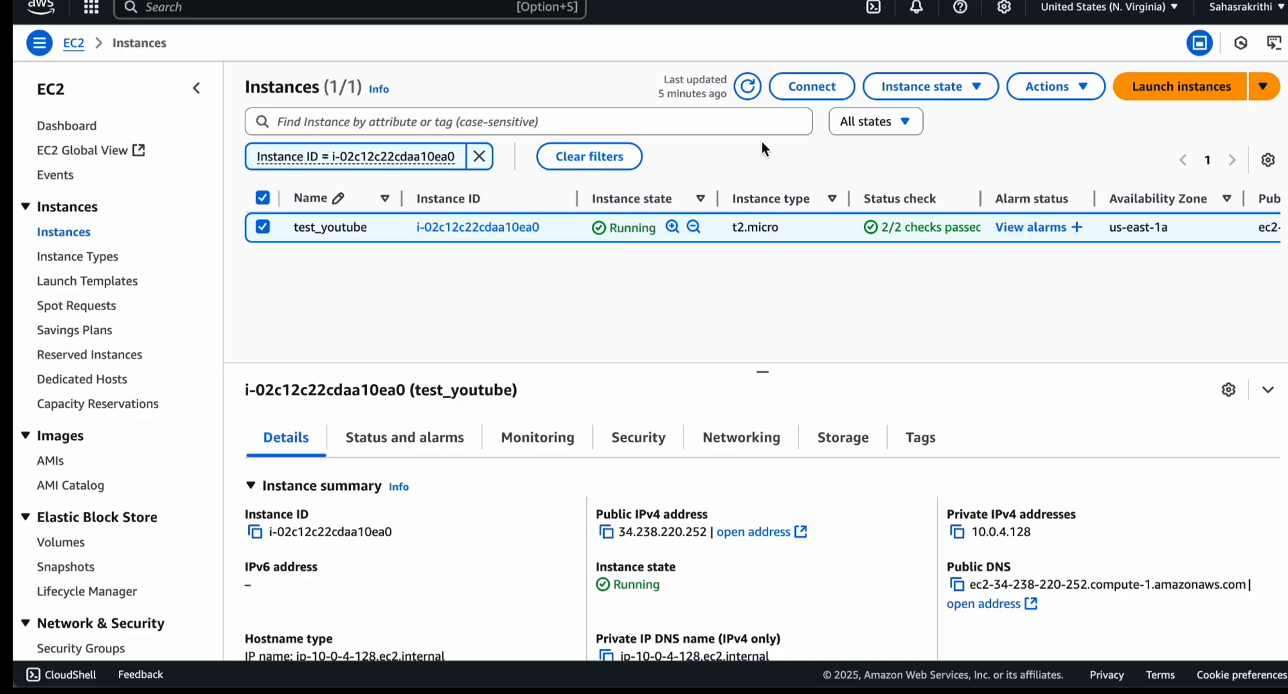
Connect to the test_youtube instance through EC2 Instance Connect using its public IP and username ubuntu, and run ls.
click(811, 89)
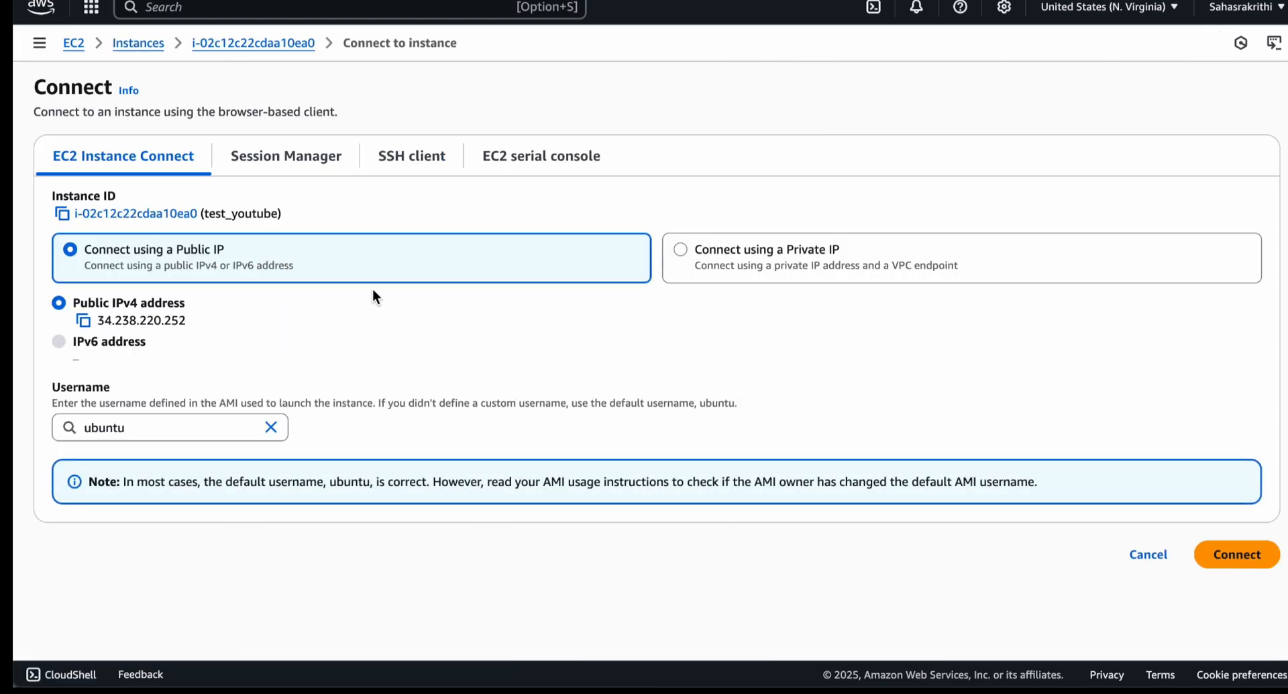
click(1220, 552)
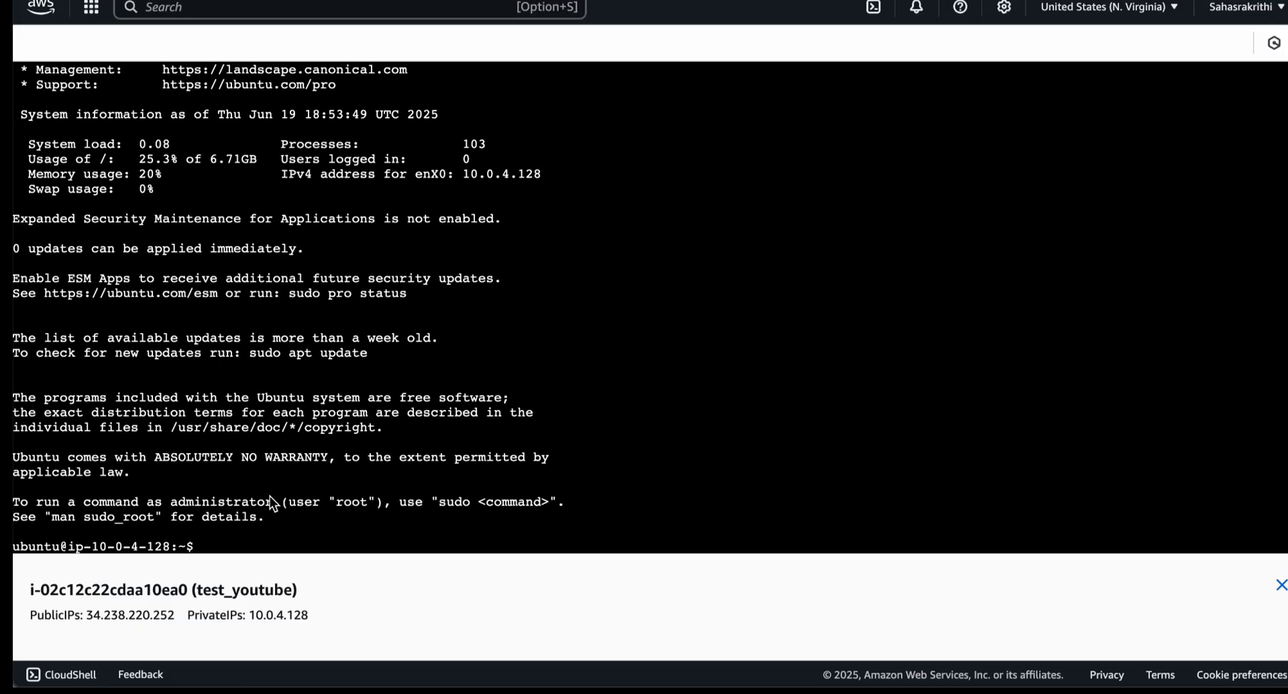
text(ls)
key(Return)
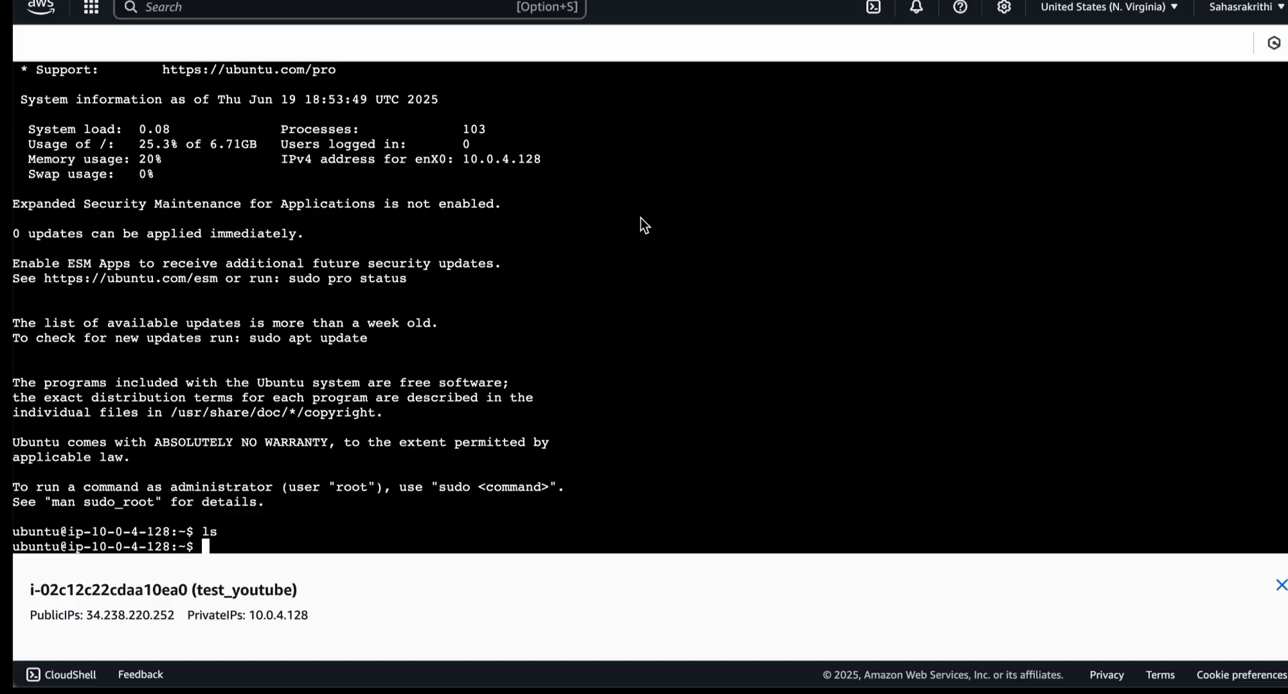
Look at the SpringbootApplication.pem key file in the Desktop folder in Finder and return to the instance's terminal.
key(ctrl+Up)
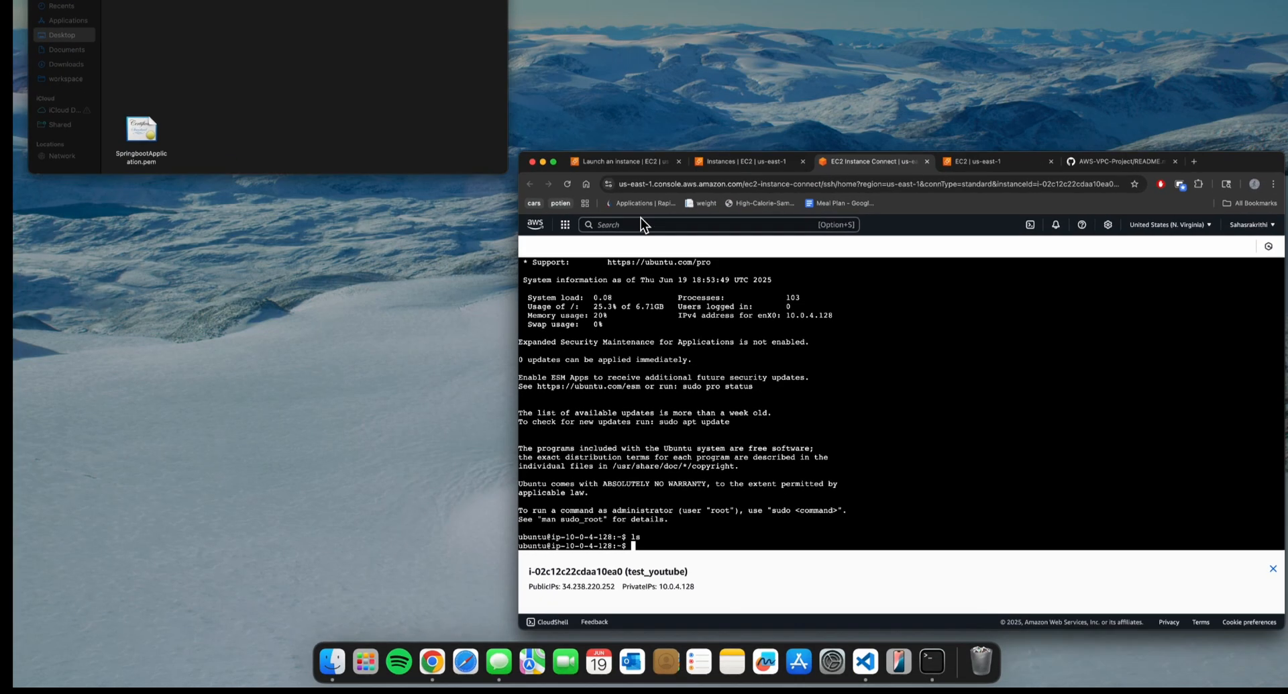
click(402, 134)
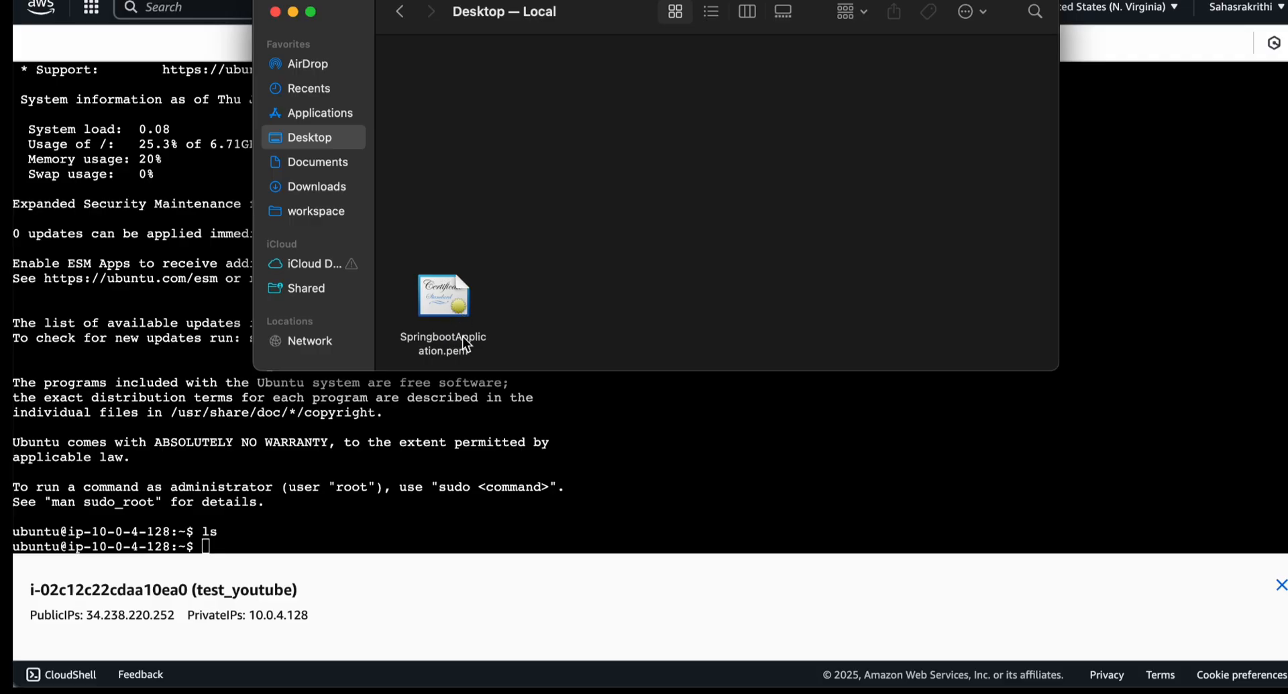
click(296, 540)
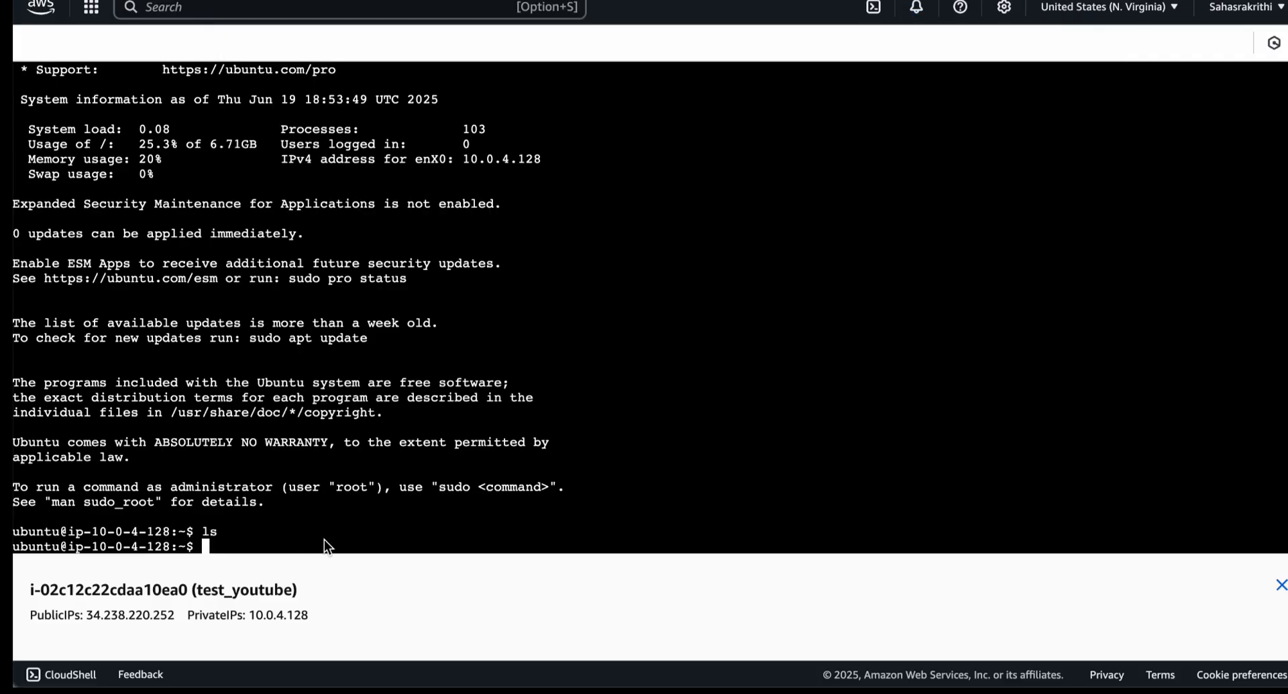
Paste the two template scp commands for copying a .pem file to /home/ubuntu into the terminal and highlight each one.
text(scp -i xxx.pem C:/Users/xxxx/Downloads/xxx.pem ubuntu@publicIP:/home/ubuntu scp -i ~/Downloads/xxx.pem ~/Downloads/xxx.pem ubuntu@<publicIP>:/home/ubuntu/)
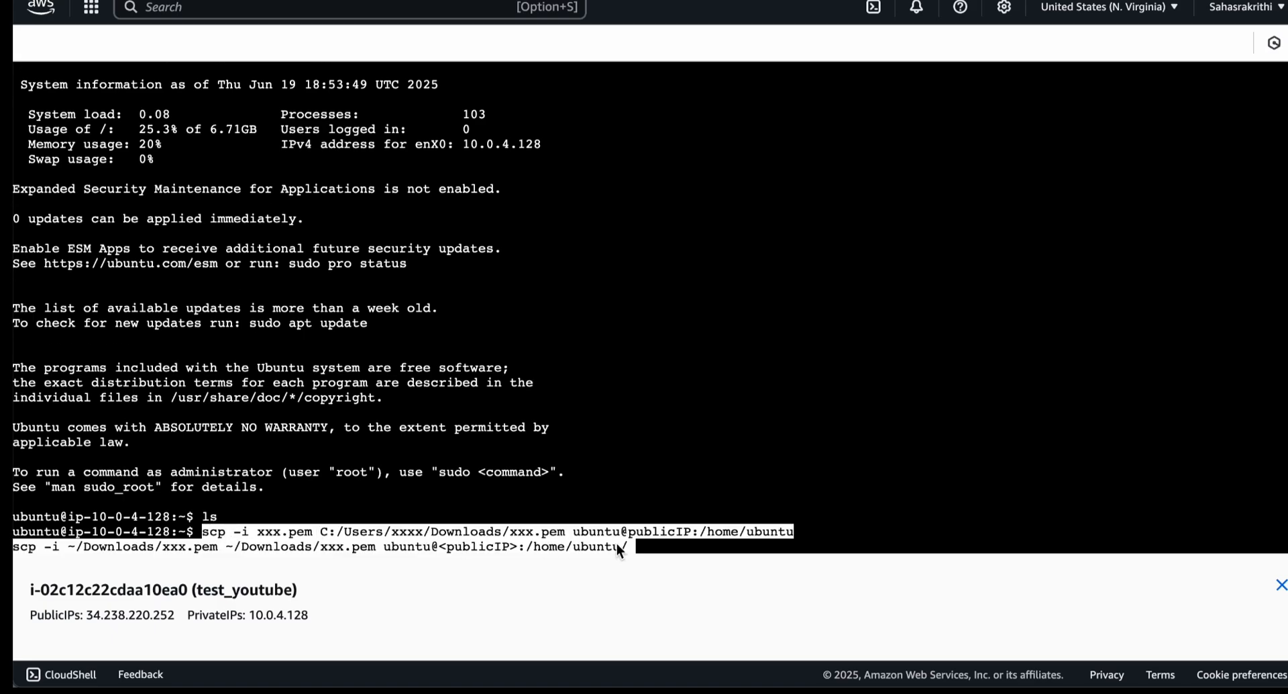
key(BackSpace)
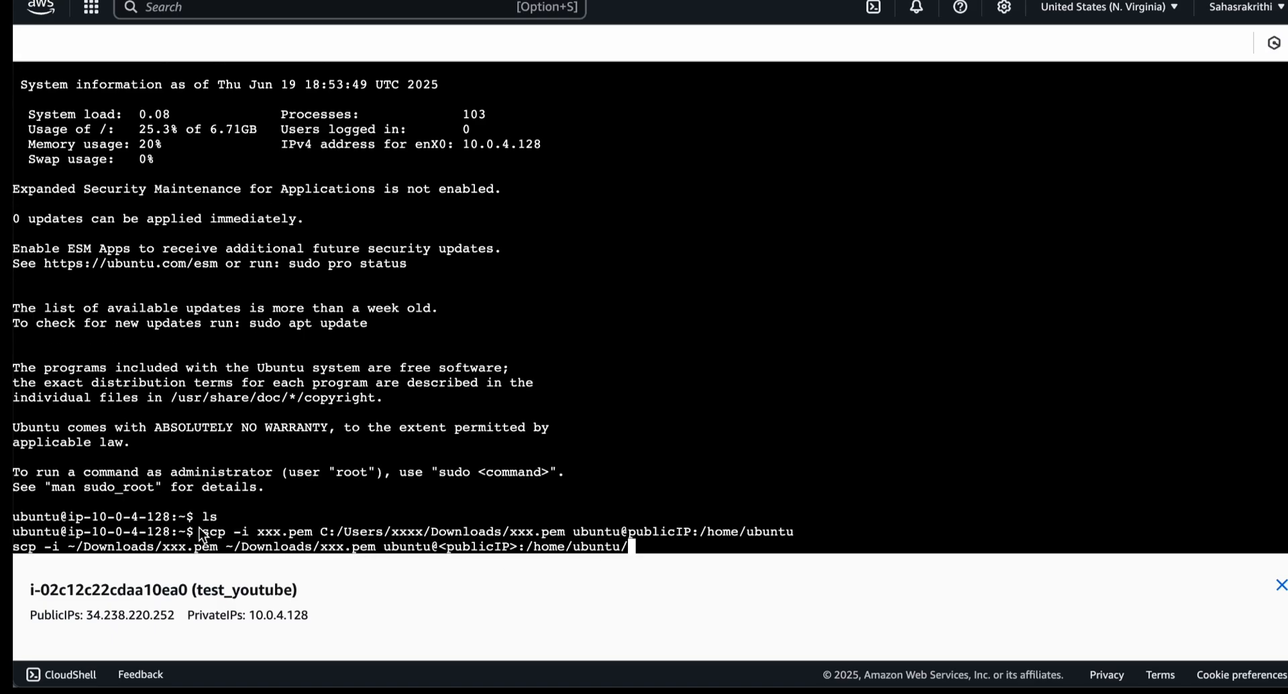
drag(201, 532, 784, 541)
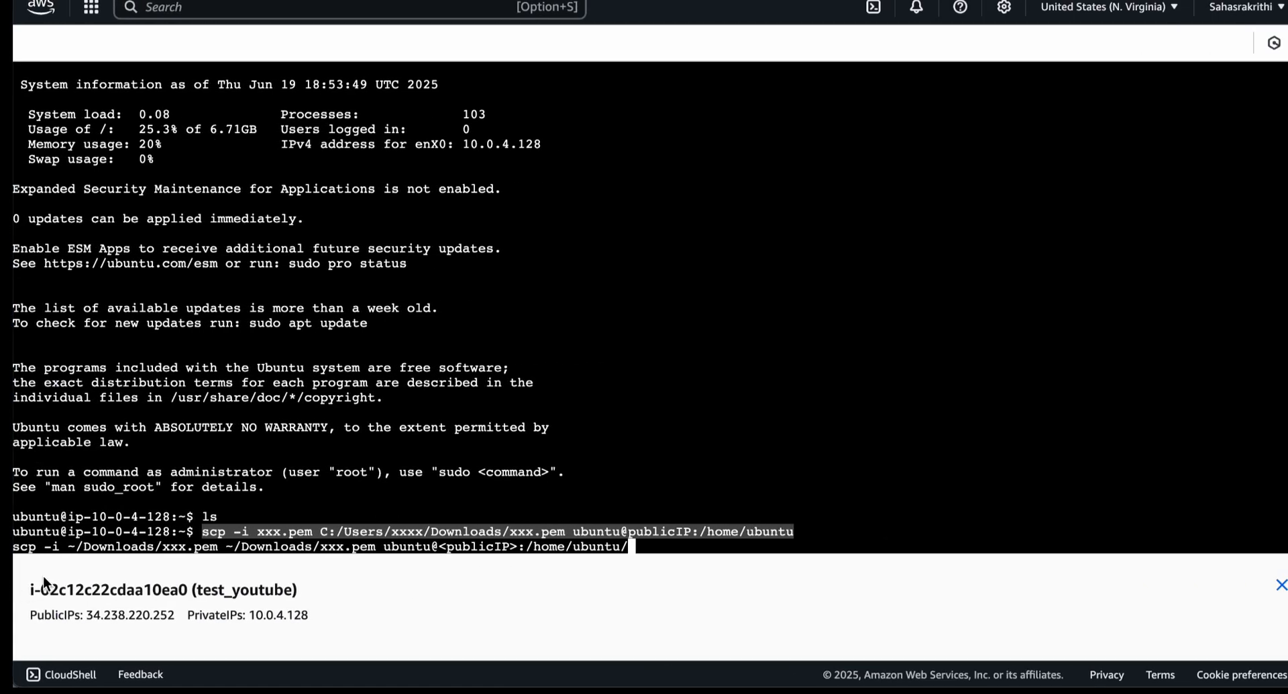
drag(14, 547, 722, 542)
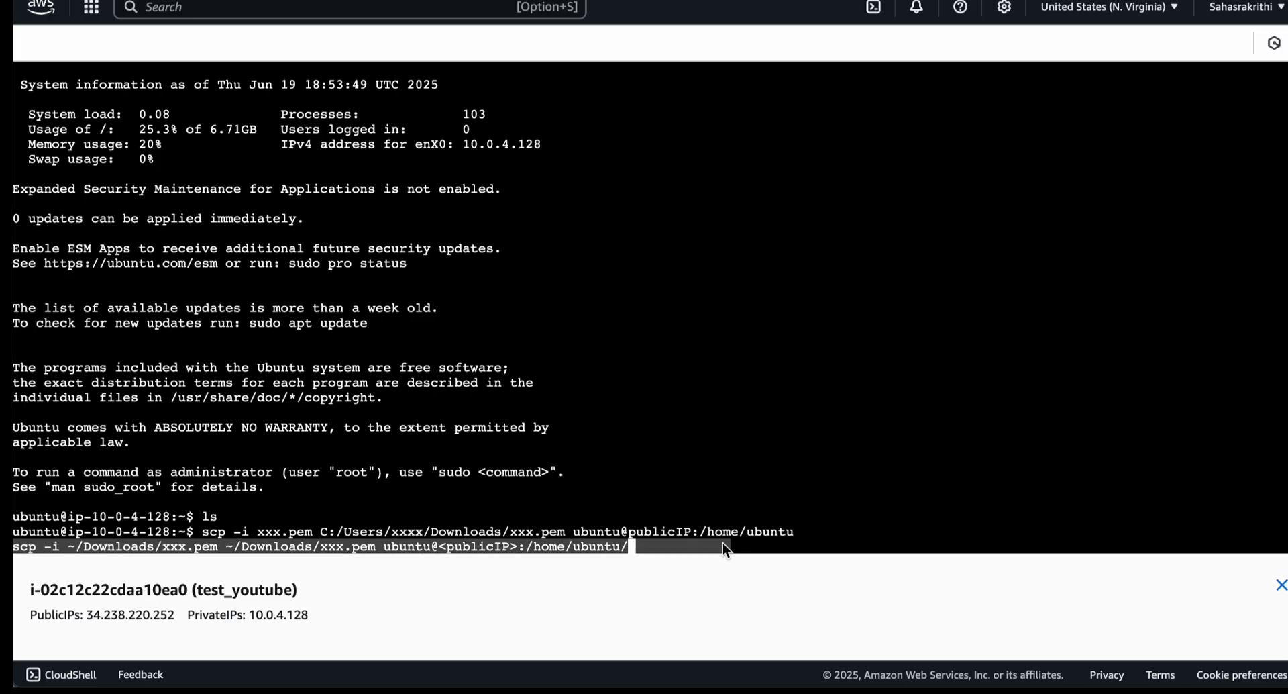
Delete the Windows-path scp command from the prompt, keeping only the version that uses the ~/Downloads paths.
click(678, 548)
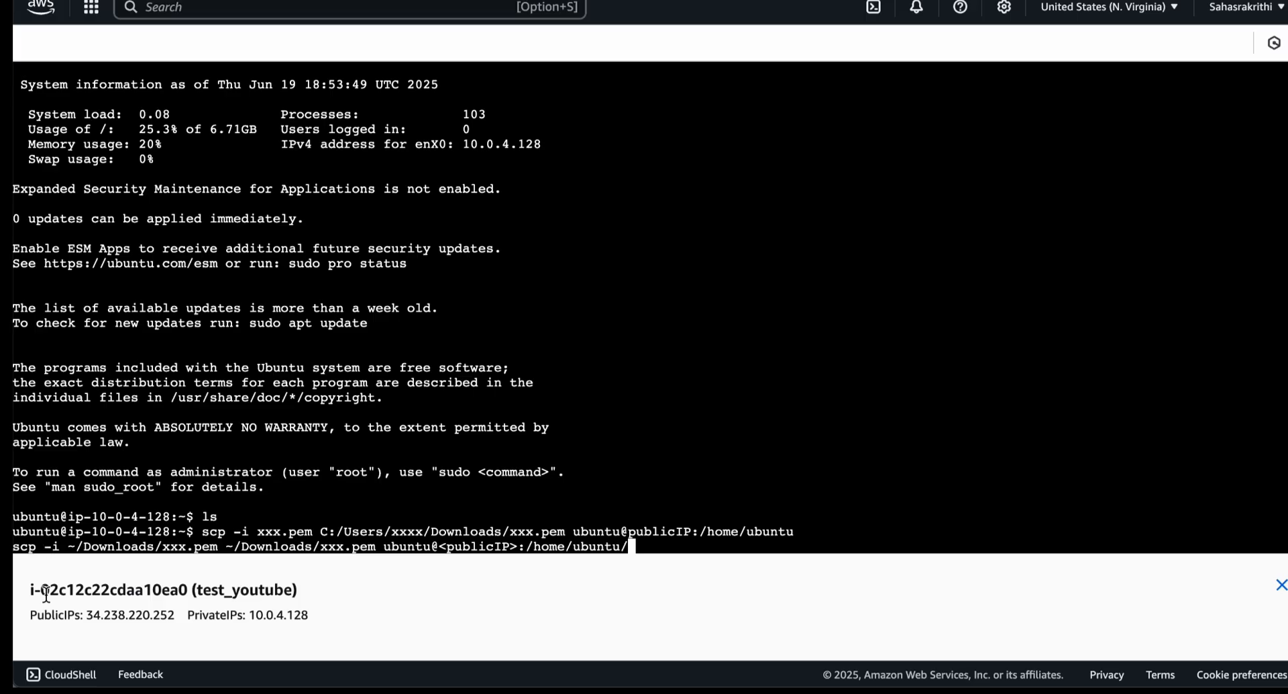
key(Left)
key(alt+Left)
key(alt+Left)
key(alt+Left)
key(alt+Left)
key(alt+Left)
key(alt+Left)
key(alt+Left)
key(alt+Left)
key(alt+Left)
key(alt+Left)
key(alt+Left)
key(alt+Left)
key(alt+BackSpace)
key(alt+BackSpace)
key(alt+BackSpace)
key(alt+BackSpace)
key(alt+BackSpace)
key(alt+BackSpace)
key(alt+BackSpace)
key(alt+BackSpace)
key(alt+BackSpace)
key(alt+BackSpace)
key(alt+BackSpace)
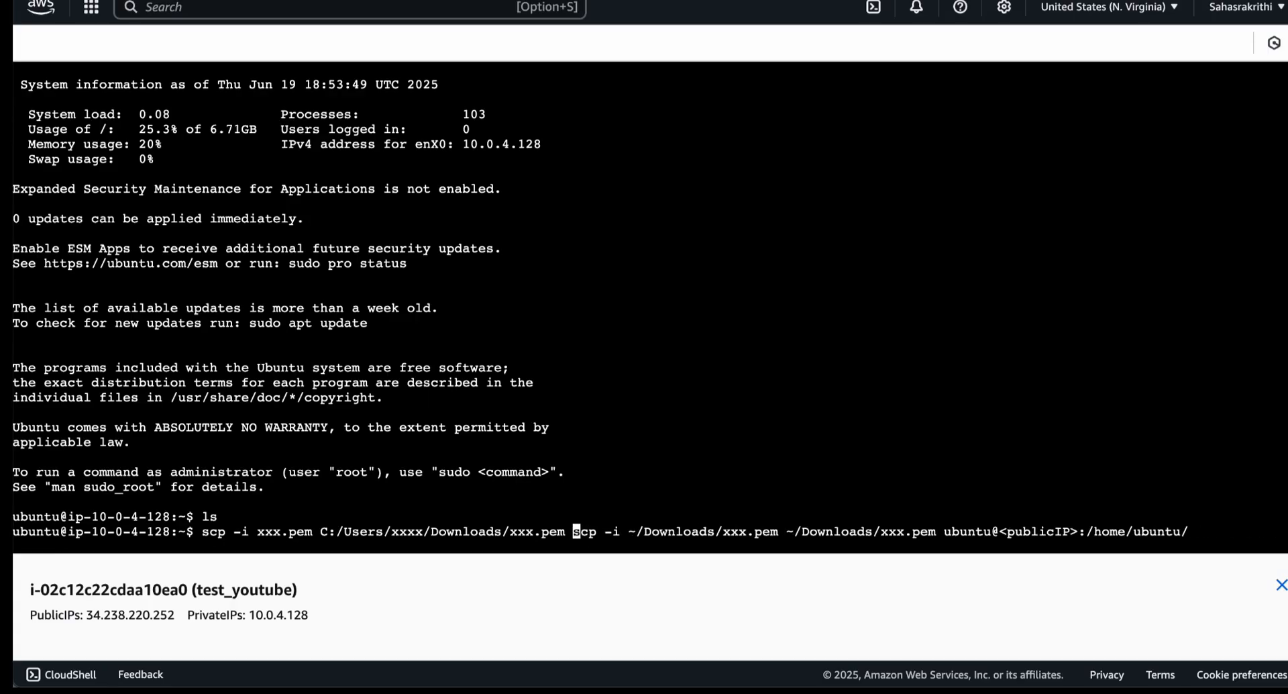
key(alt+BackSpace)
key(alt+BackSpace)
key(alt+BackSpace)
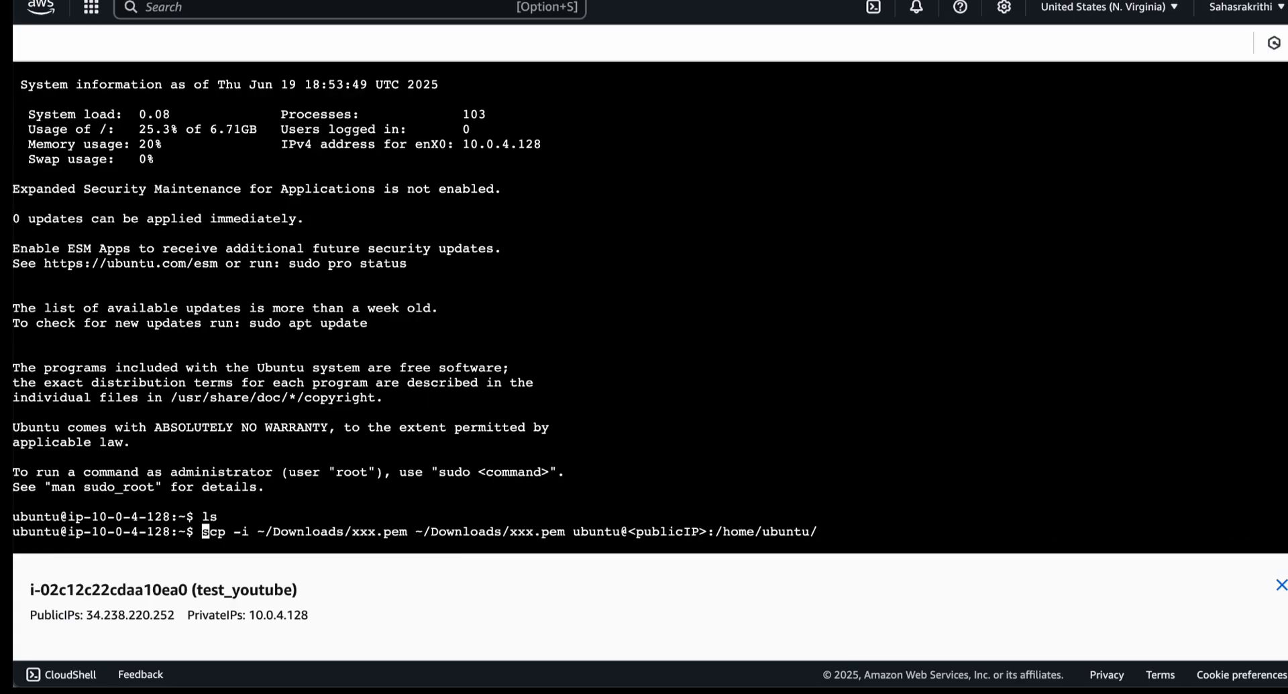
Place the text cursor inside the xxx placeholder of the first .pem path in the scp command.
key(Right)
key(Right)
key(Right)
key(Right)
key(Right)
key(Right)
key(Right)
key(Right)
key(Right)
key(Right)
key(Right)
key(Right)
key(Right)
key(Right)
key(Right)
key(Right)
key(Right)
key(Right)
key(Right)
key(Right)
key(Right)
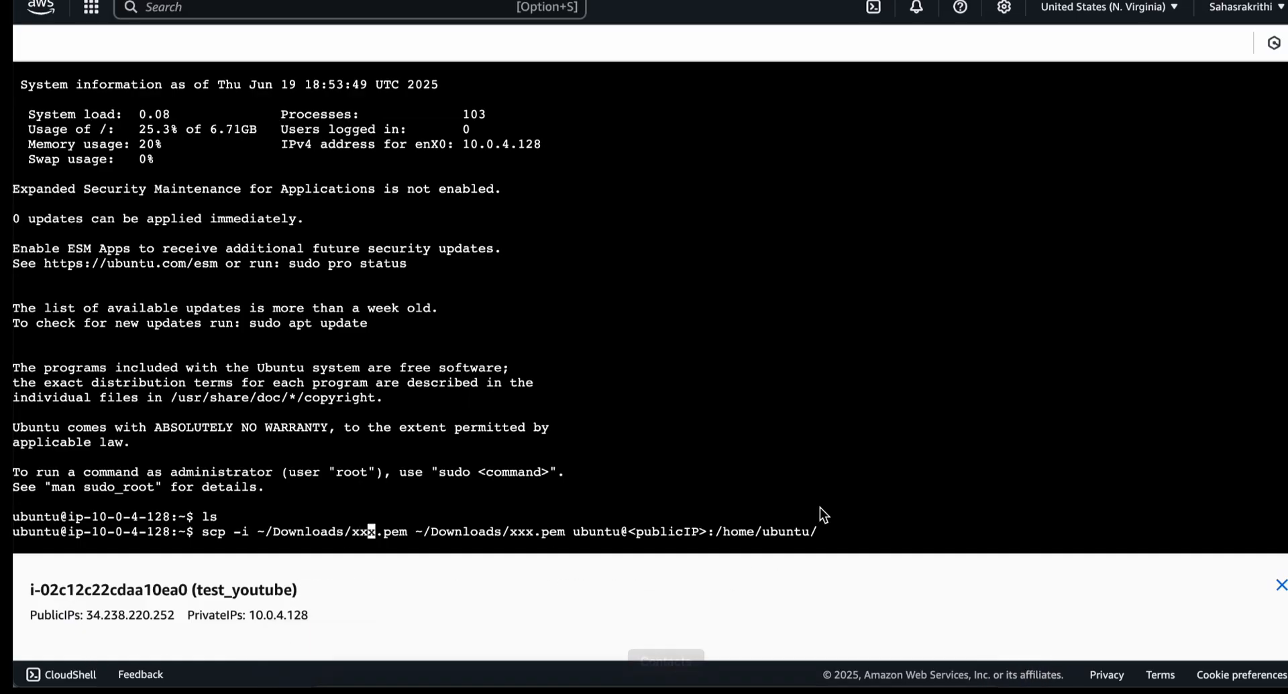
Switch to the local Mac terminal, run ls and pwd to check the home directory path, and return to the instance's terminal.
mouse_move(830, 683)
click(932, 576)
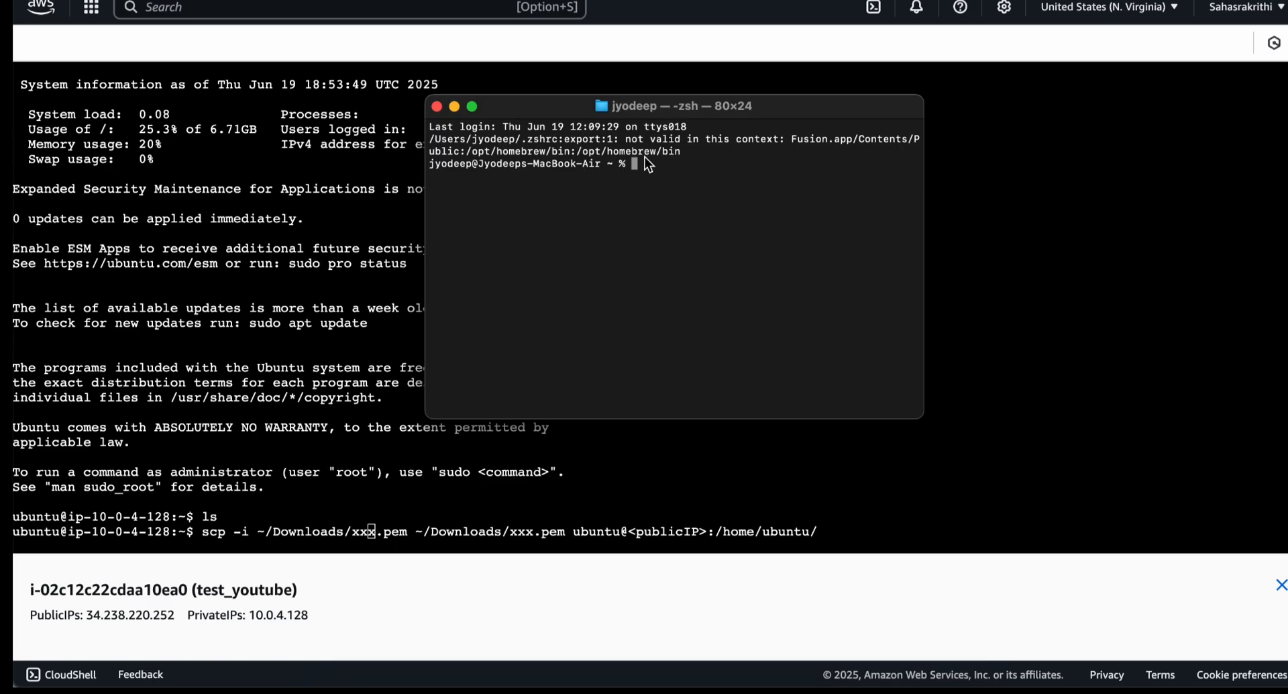
text(ls)
key(Return)
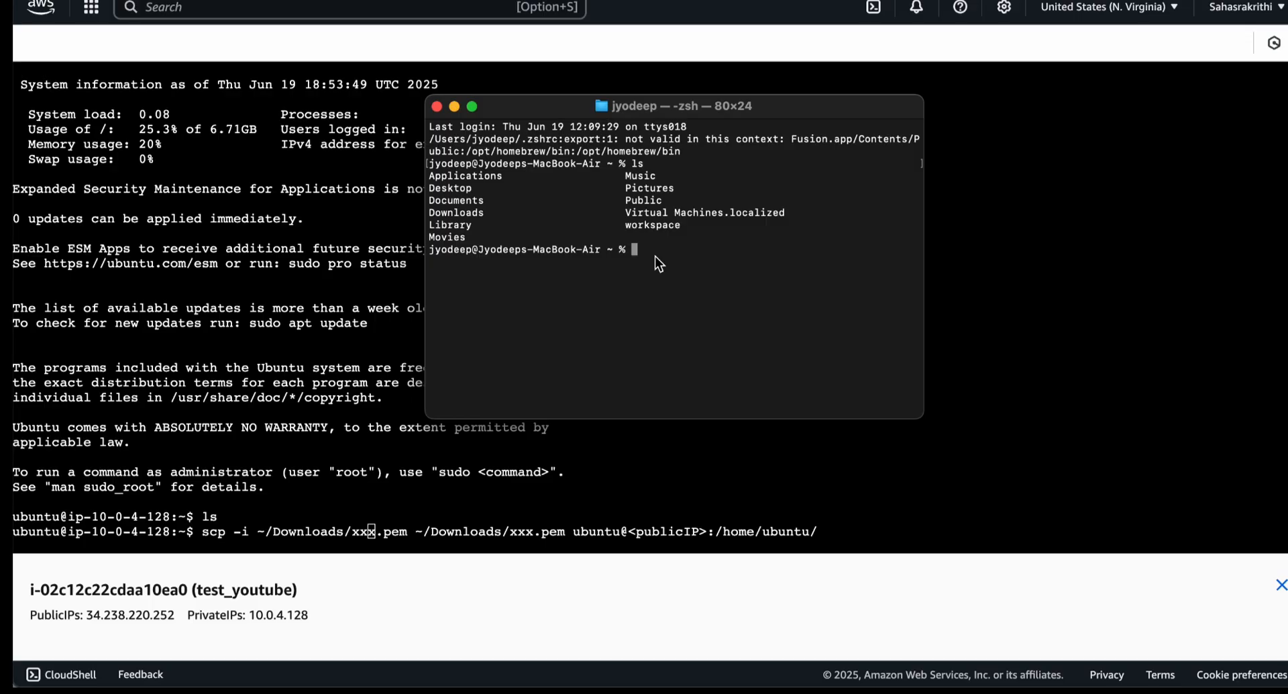
text(pwd)
key(Return)
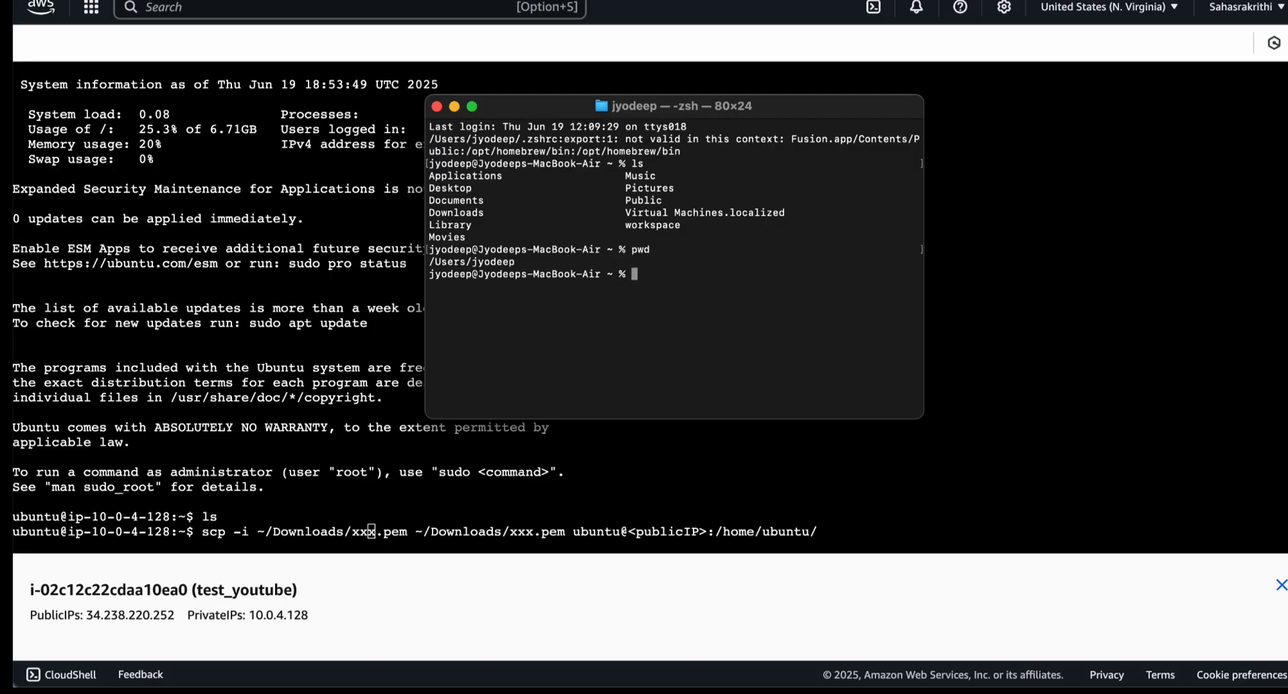
drag(441, 263, 525, 264)
triple_click(488, 264)
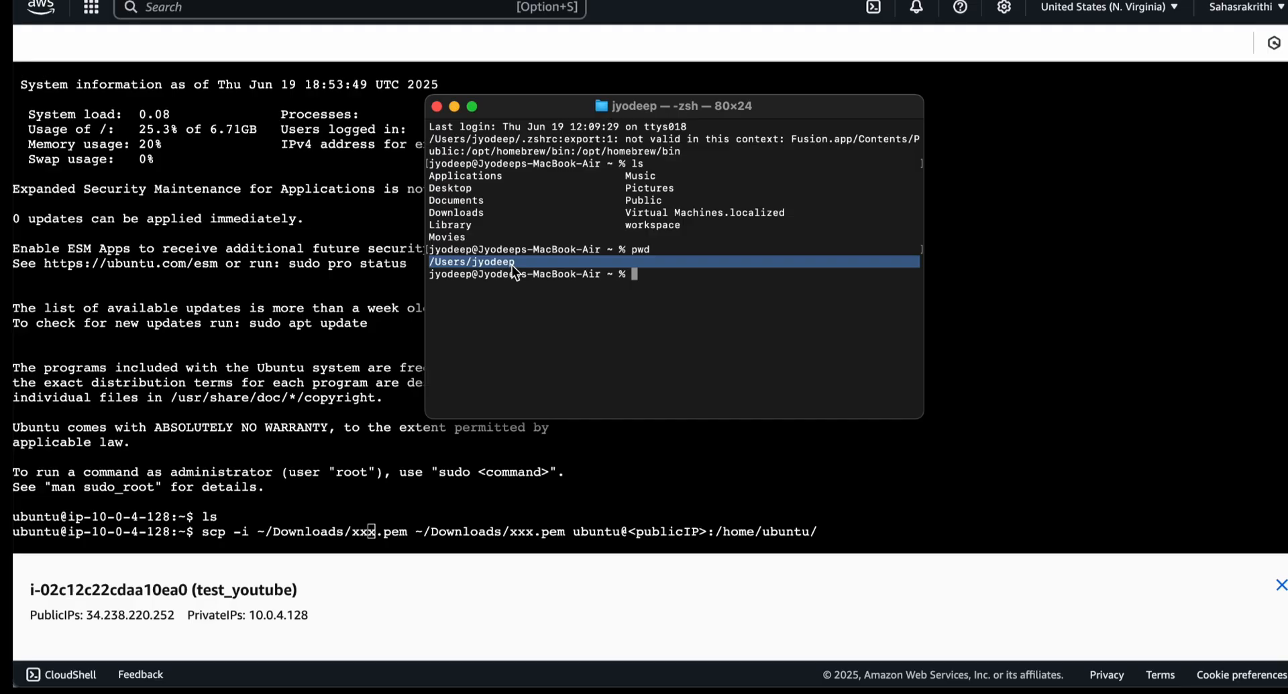
click(516, 263)
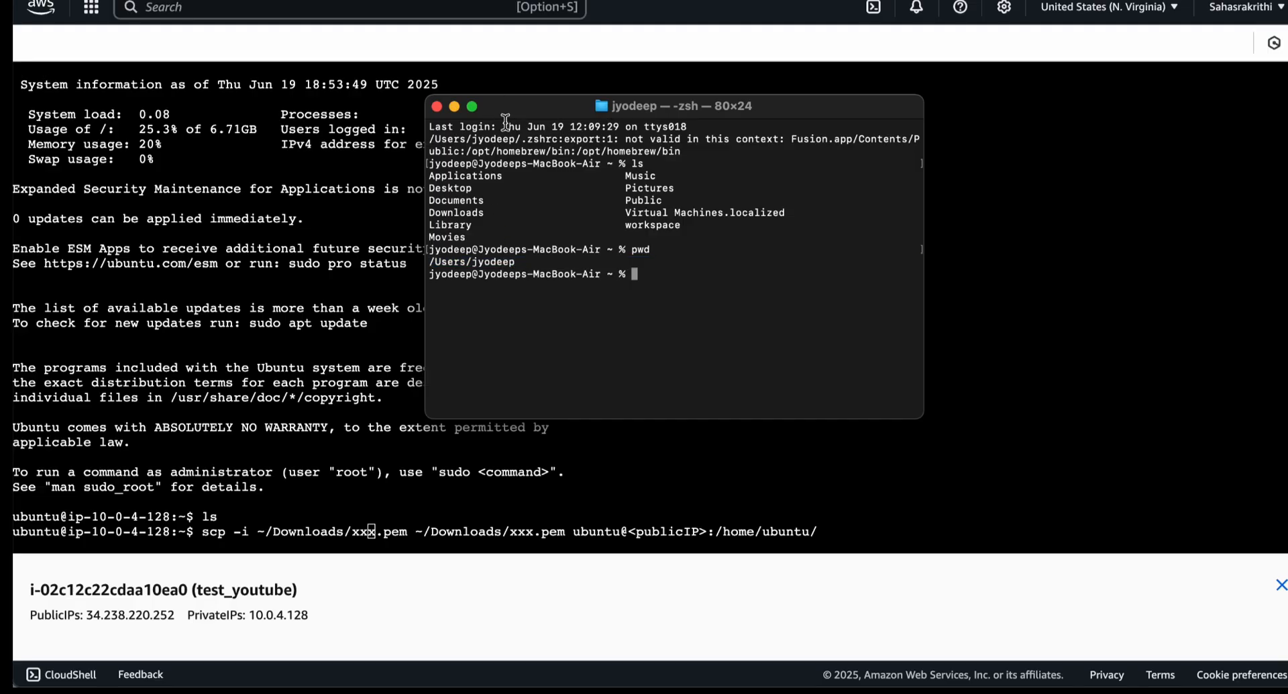
click(262, 429)
Copy the SpringbootApplication.pem file from the Desktop folder in Finder and return to the instance's terminal.
mouse_move(526, 657)
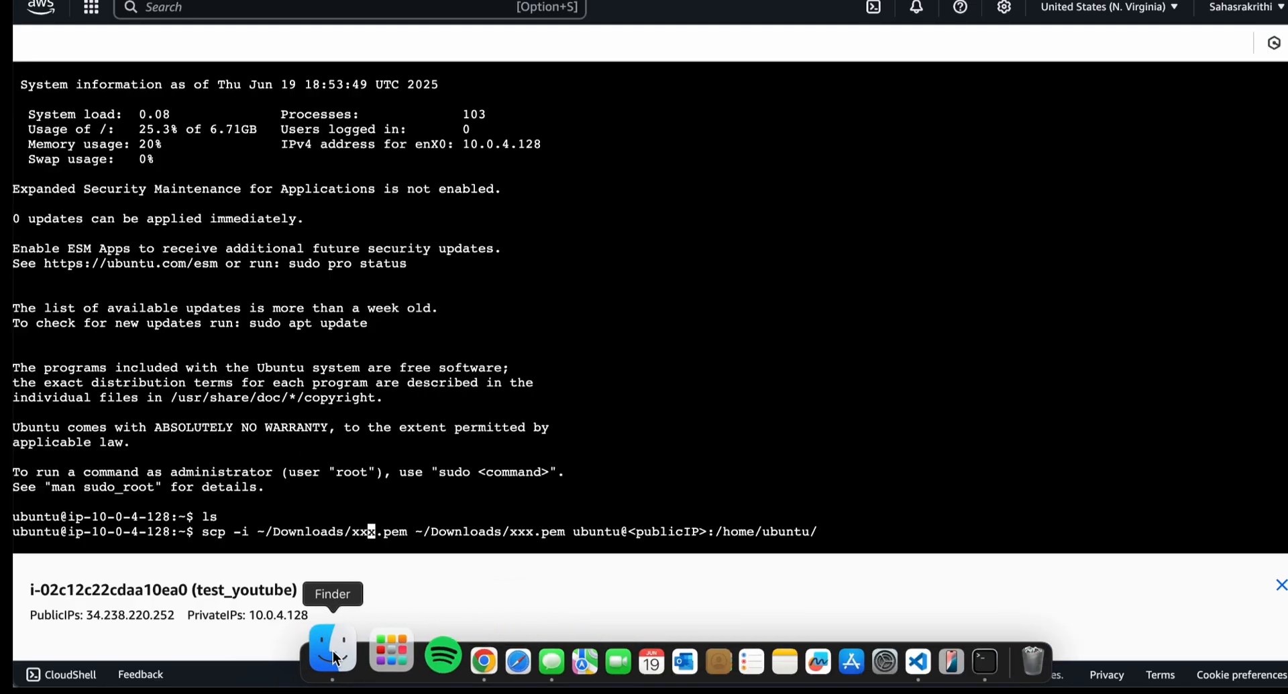
click(333, 651)
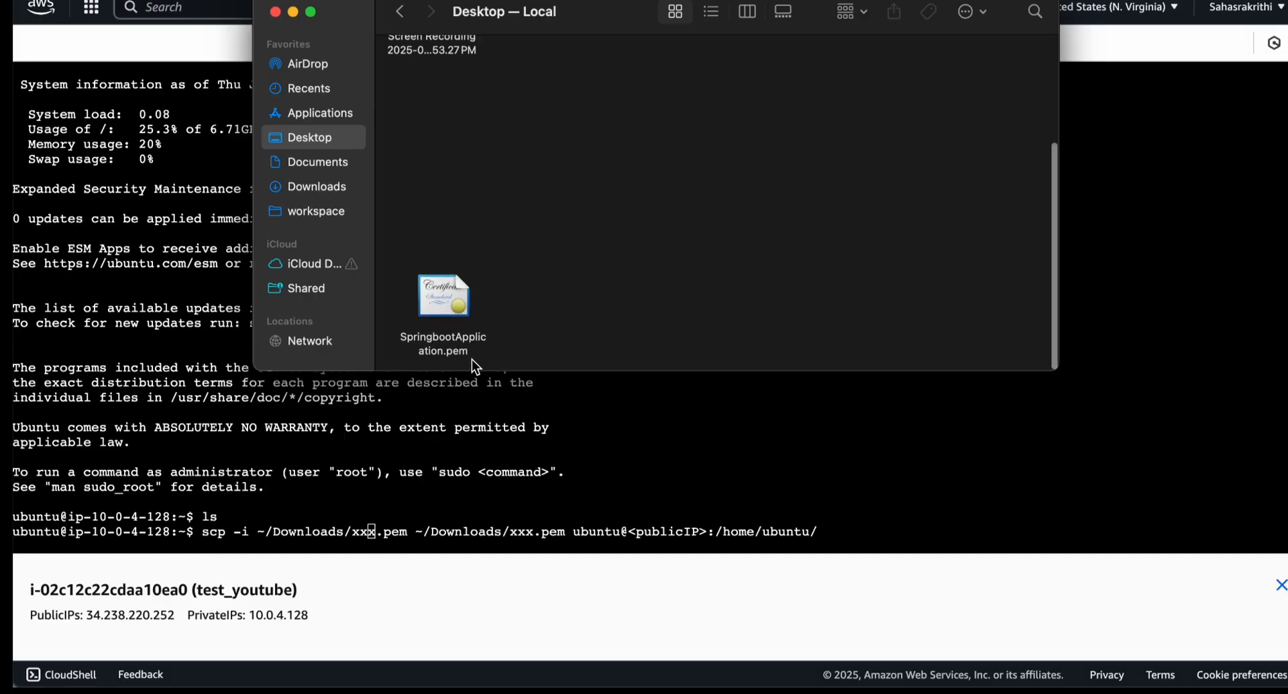
right_click(438, 340)
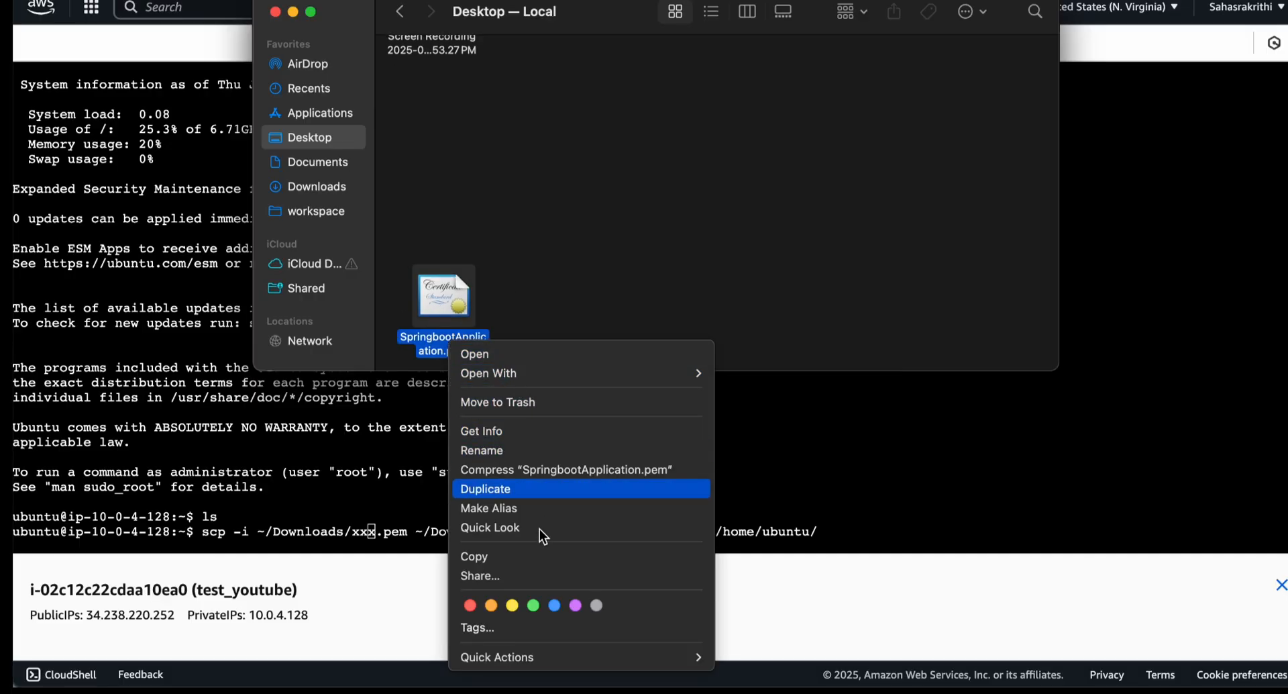
click(522, 560)
click(278, 501)
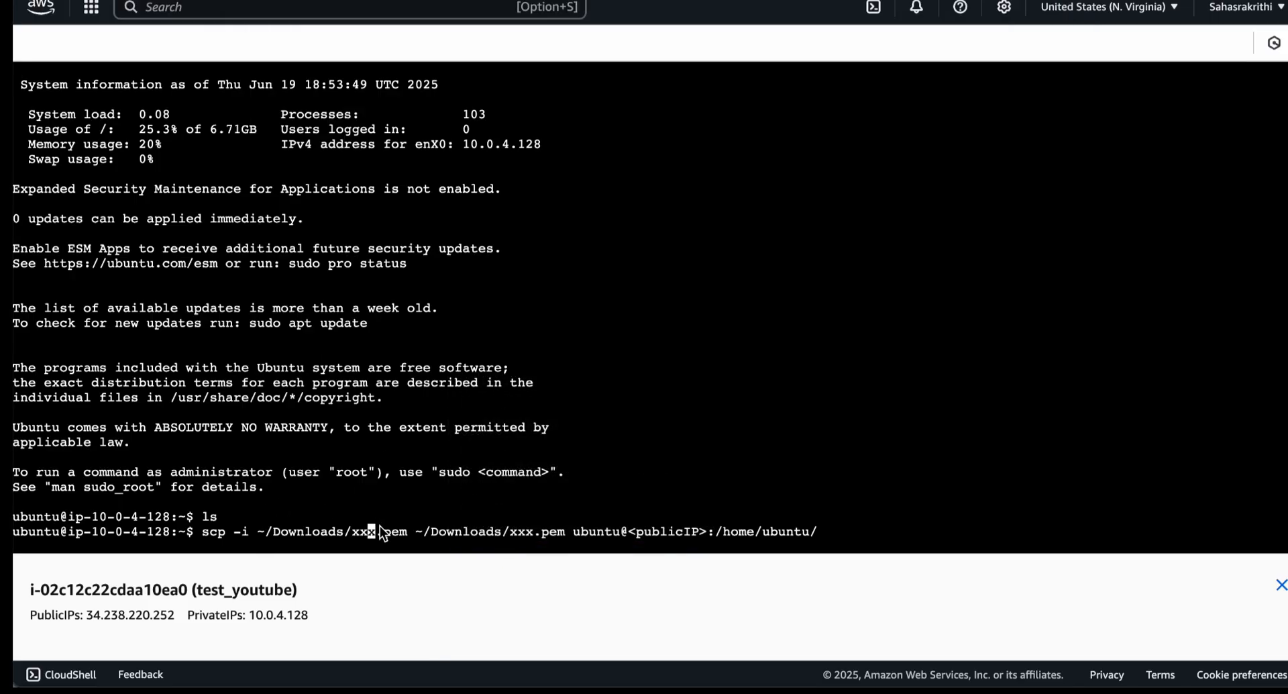
Replace xxx.pem in the first path of the scp command with SpringbootApplication.pem.
key(BackSpace)
key(Right)
key(BackSpace)
key(BackSpace)
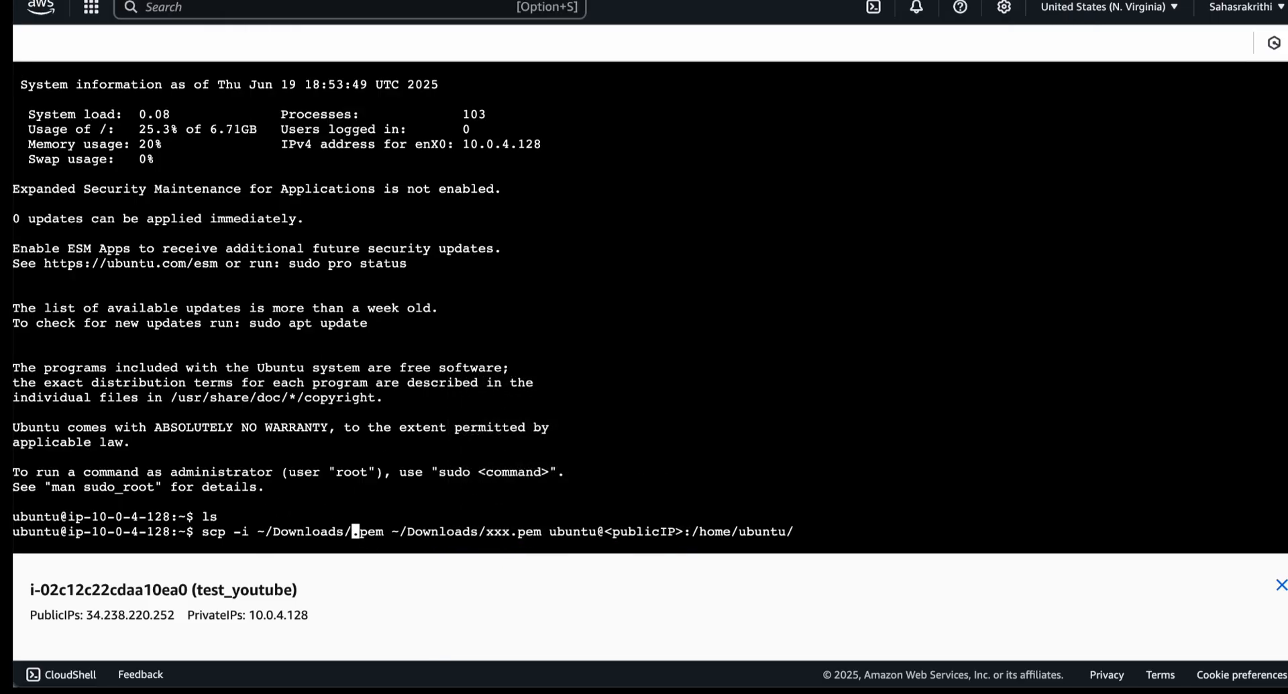
key(super+v)
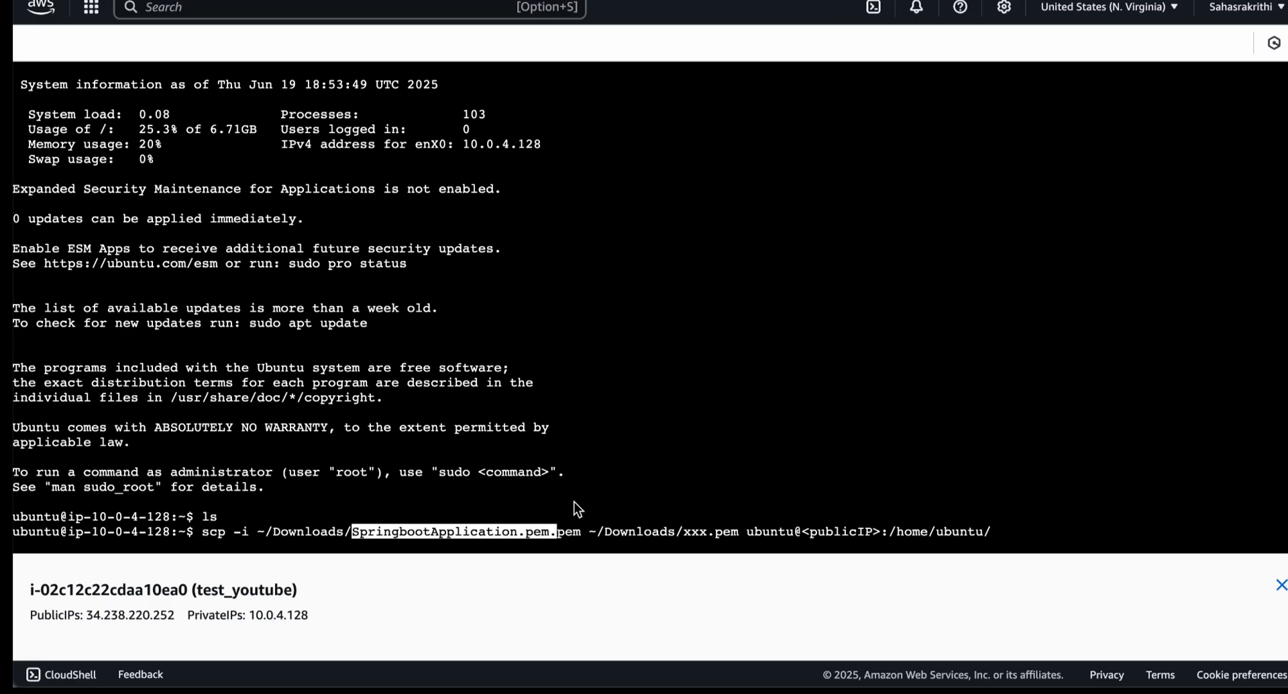
key(Right)
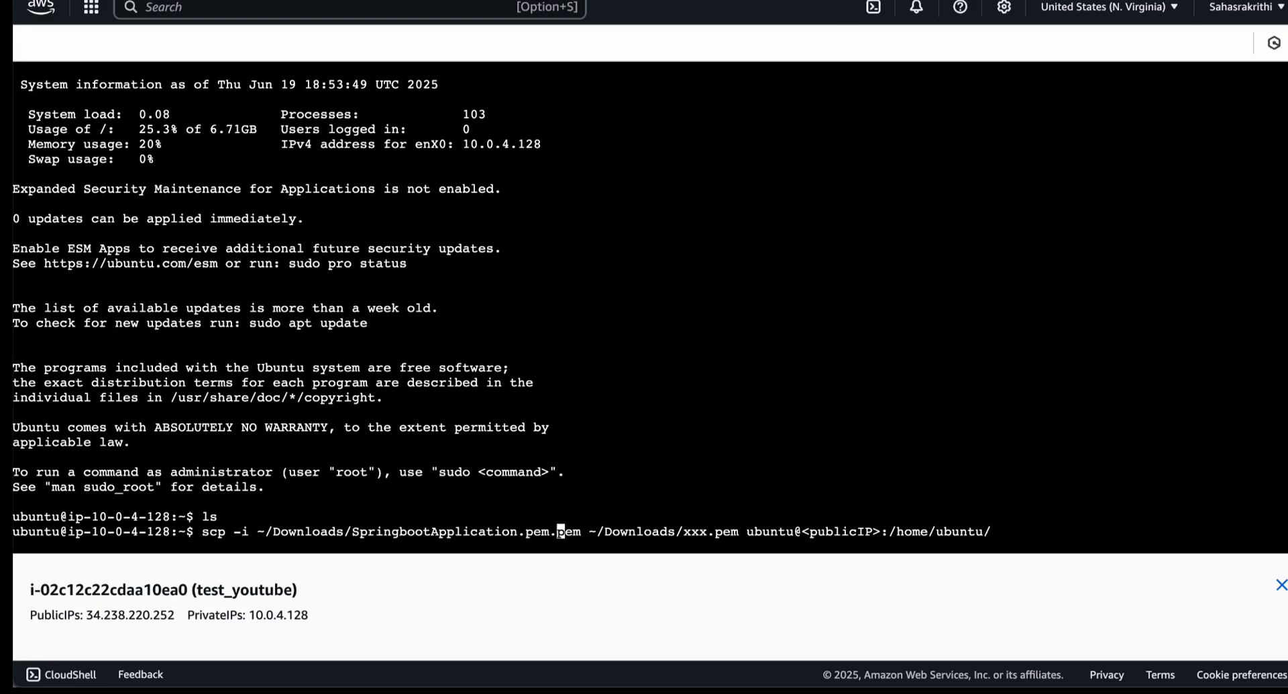
key(Right)
key(Right)
key(BackSpace)
key(BackSpace)
key(BackSpace)
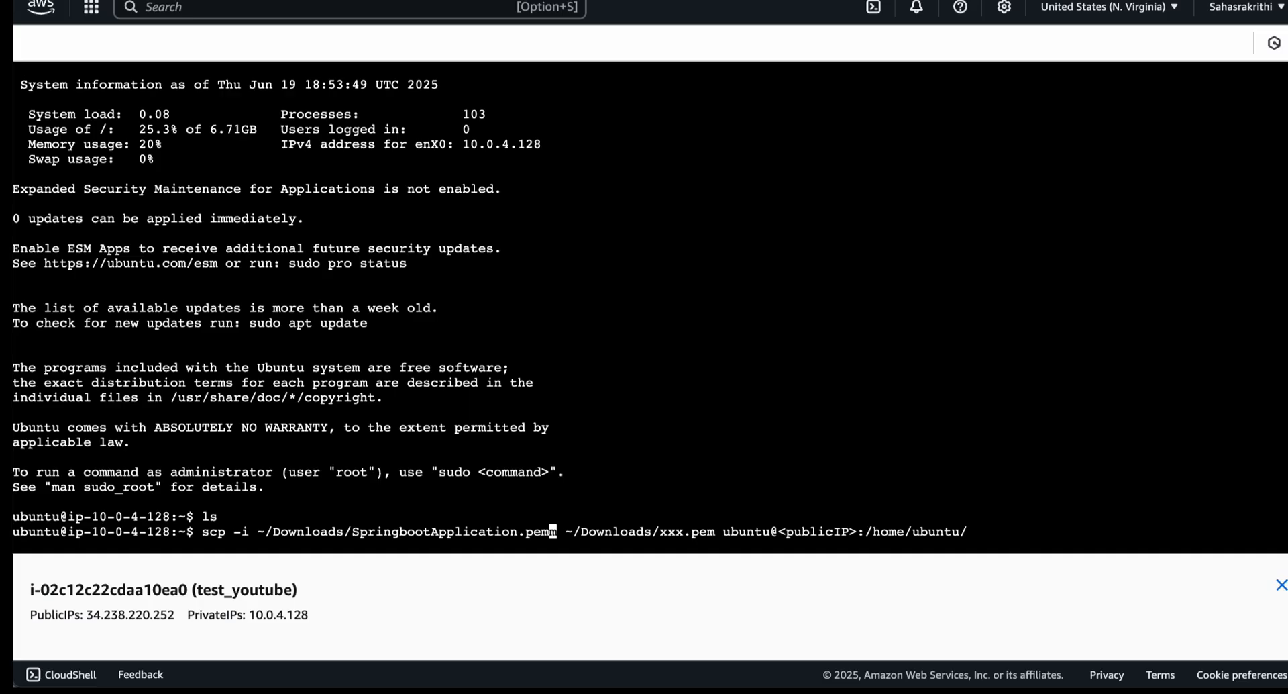
key(BackSpace)
Change the folder in the second path of the scp command to ~/Desktop.
key(Right)
key(Right)
key(Right)
key(Right)
key(Right)
key(Right)
key(Right)
key(Right)
key(Right)
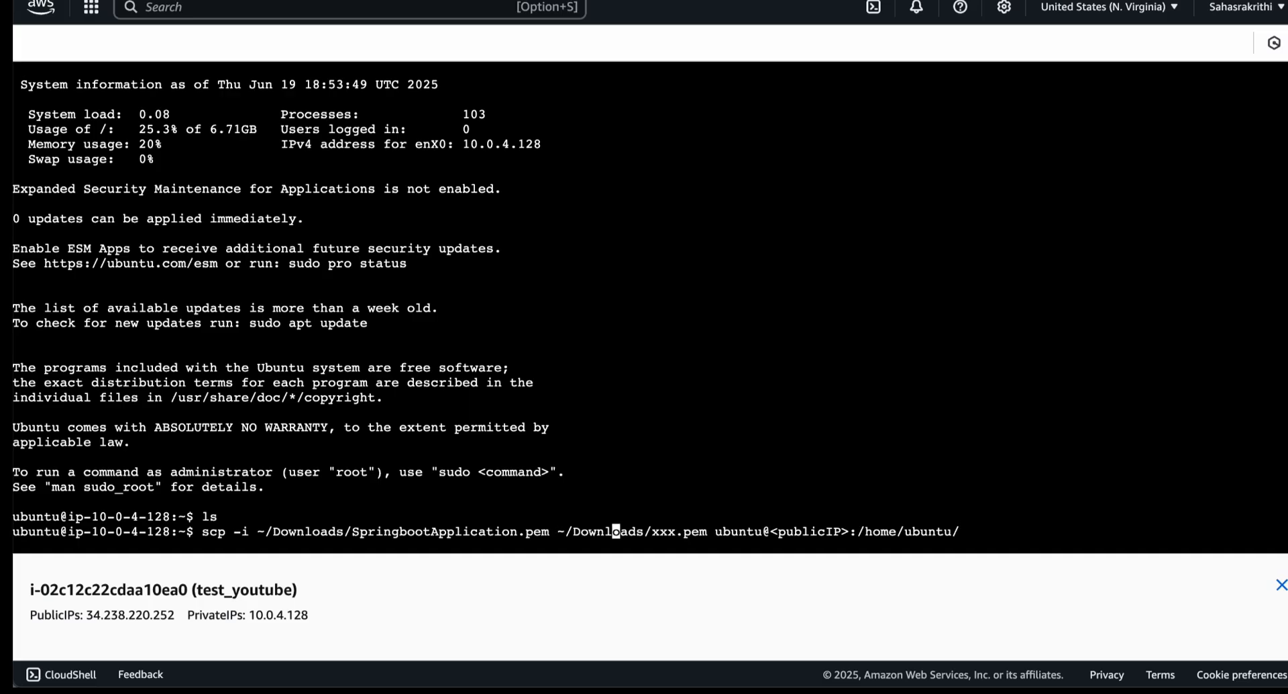
key(Right)
key(Right)
key(Right)
key(BackSpace)
key(BackSpace)
key(BackSpace)
key(BackSpace)
key(BackSpace)
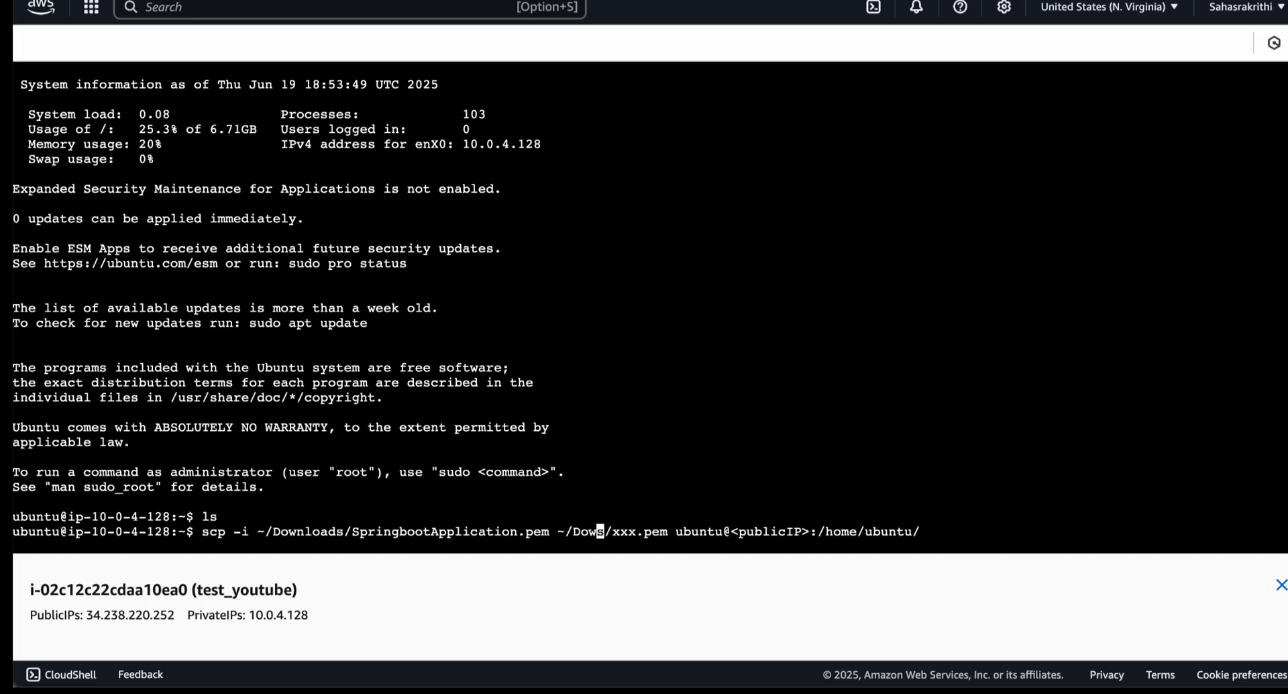
key(Right)
key(BackSpace)
key(BackSpace)
key(BackSpace)
text(es)
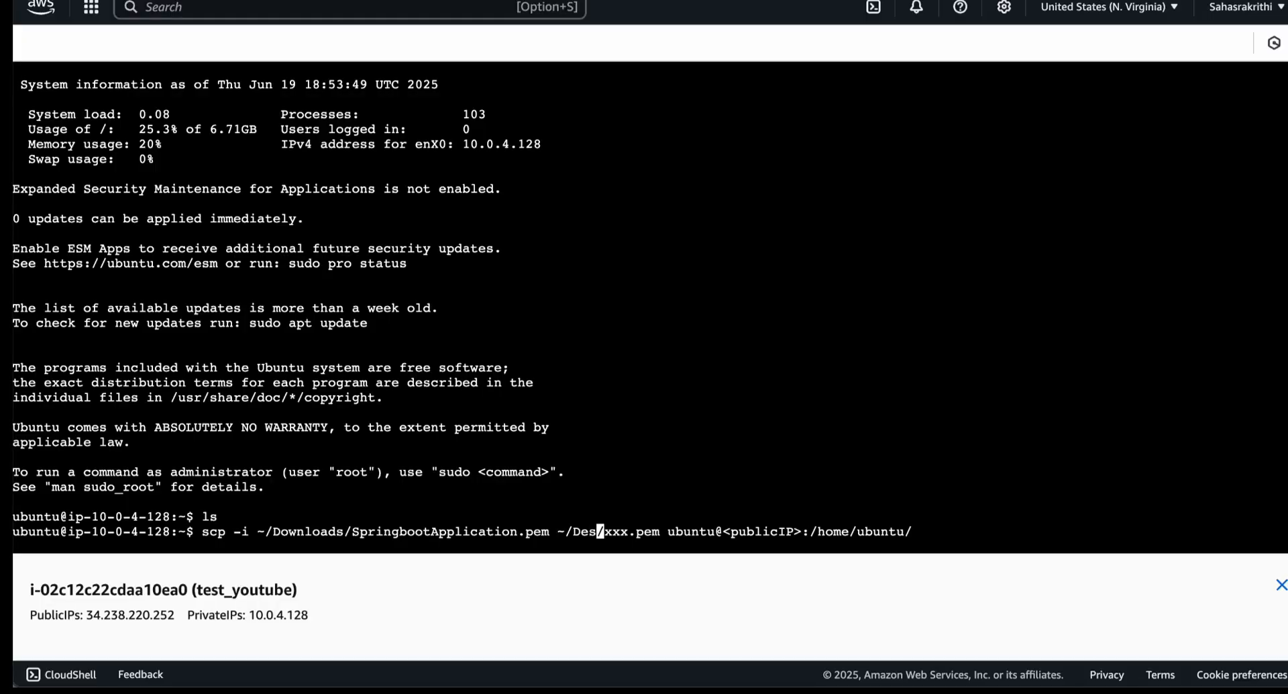
text(ktop)
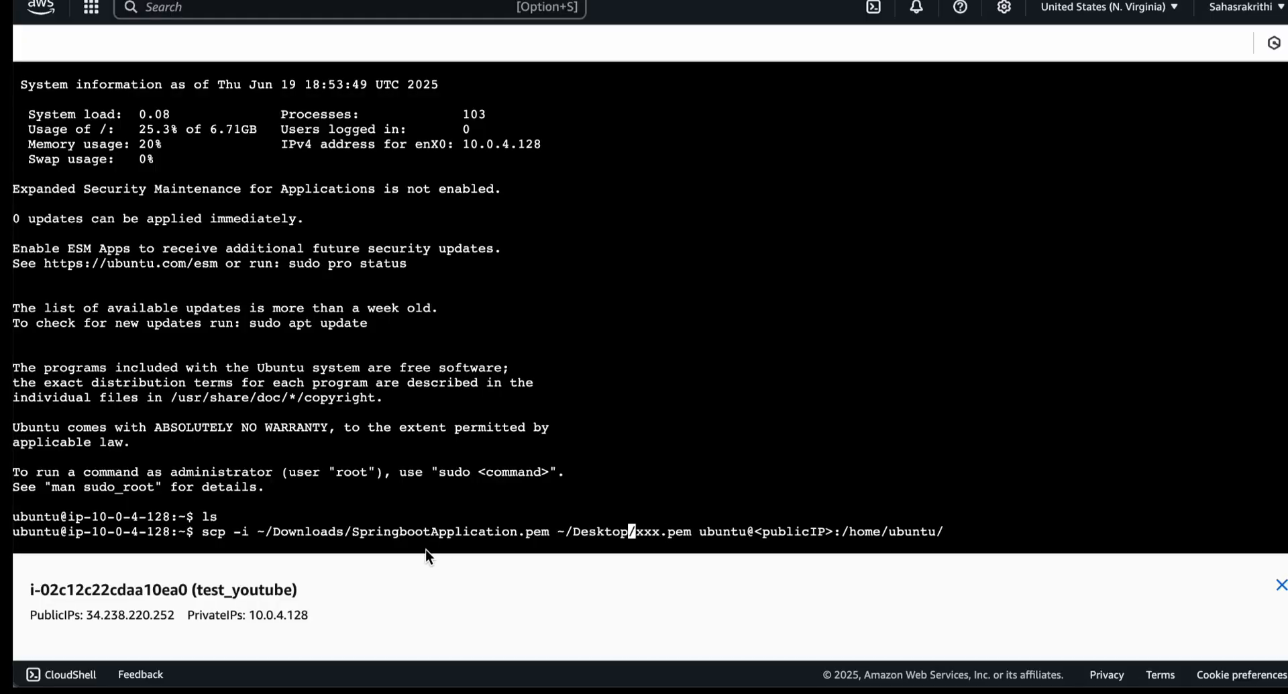
Replace xxx.pem in the Desktop path of the scp command with the copied name SpringbootApplication.pem.
key(Right)
key(Right)
key(Right)
key(Right)
key(Right)
key(Right)
key(Right)
key(Right)
key(BackSpace)
key(BackSpace)
key(BackSpace)
key(BackSpace)
key(BackSpace)
key(BackSpace)
key(BackSpace)
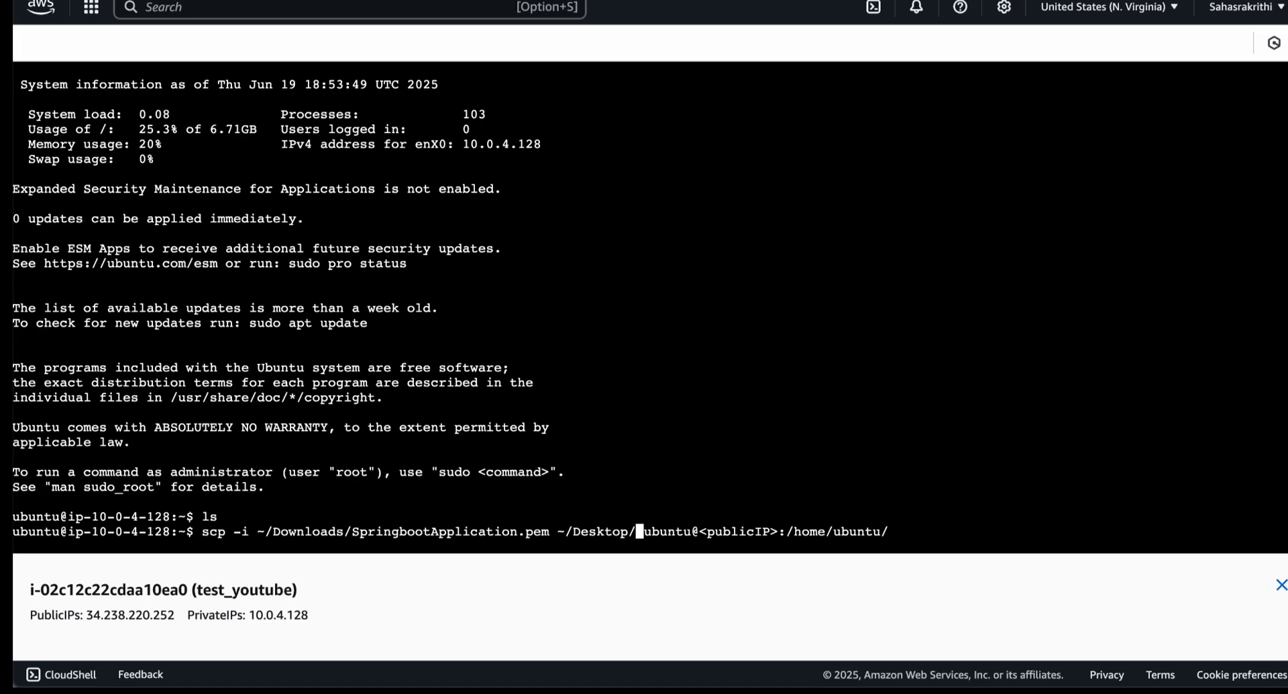
right_click(636, 530)
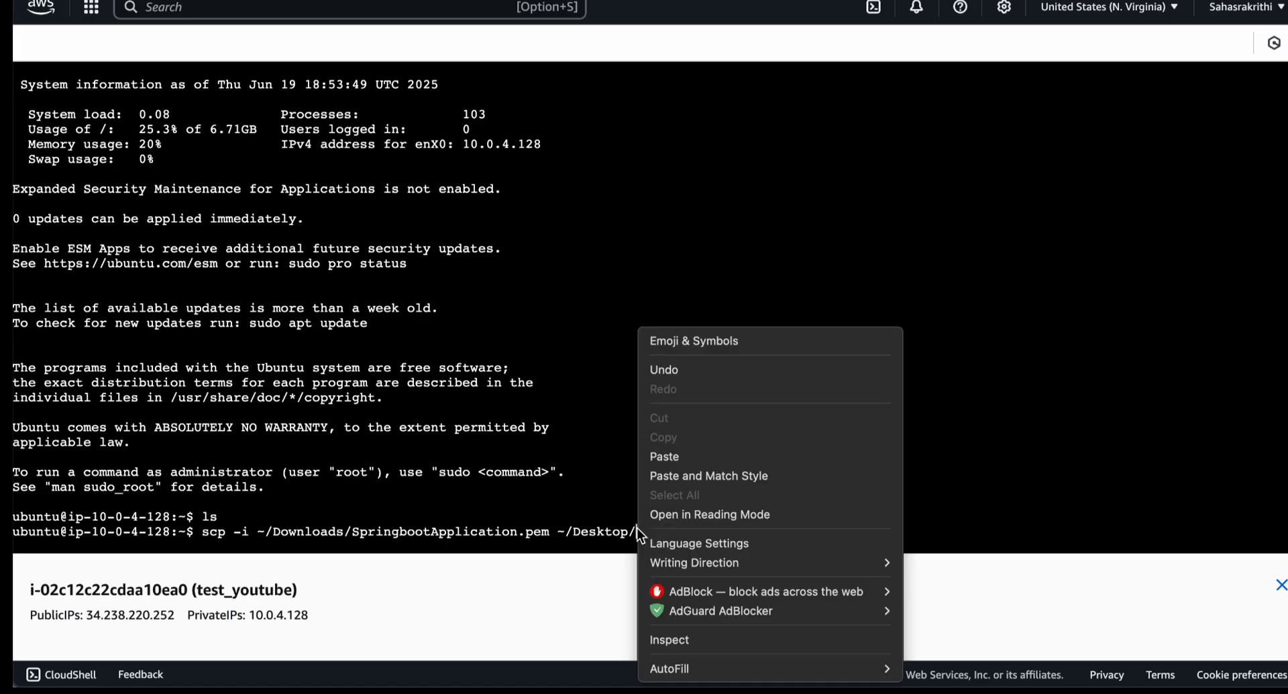
click(667, 456)
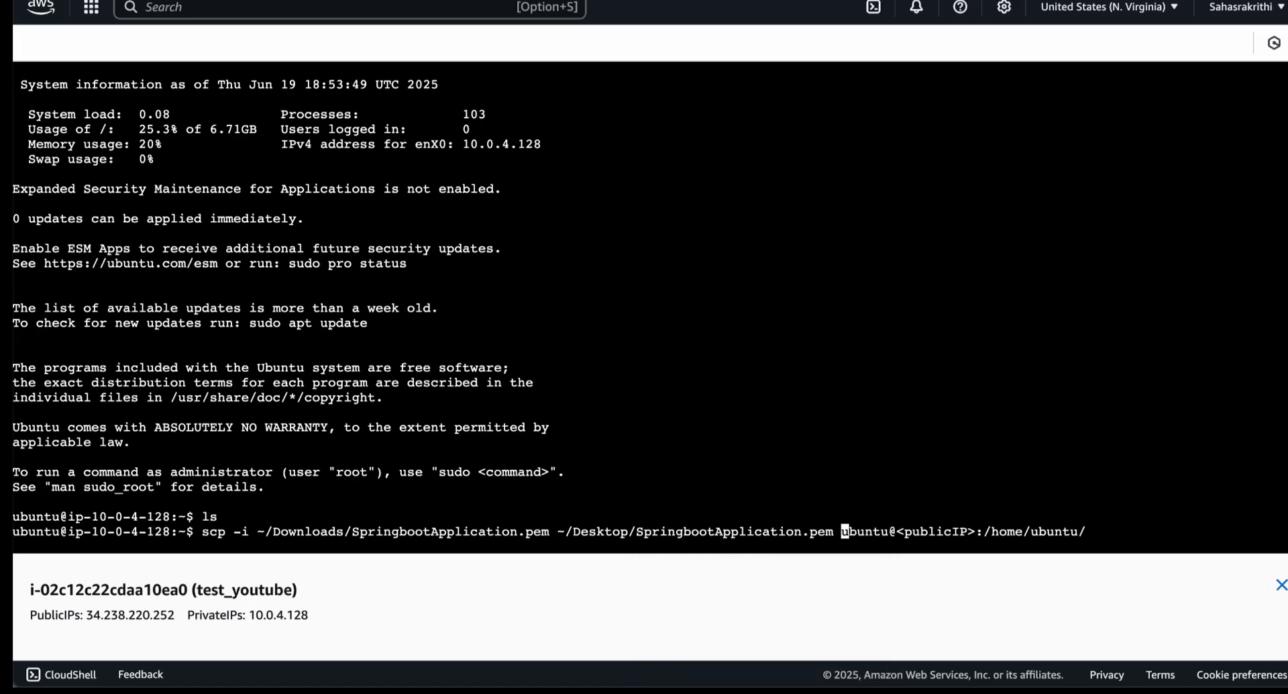
Place the text cursor at the <publicIP> placeholder, copy the test_youtube instance's public IPv4 address from its details, and return to the terminal.
key(Right)
key(Right)
key(Right)
key(Right)
key(Right)
key(Right)
key(Right)
key(Right)
click(470, 2)
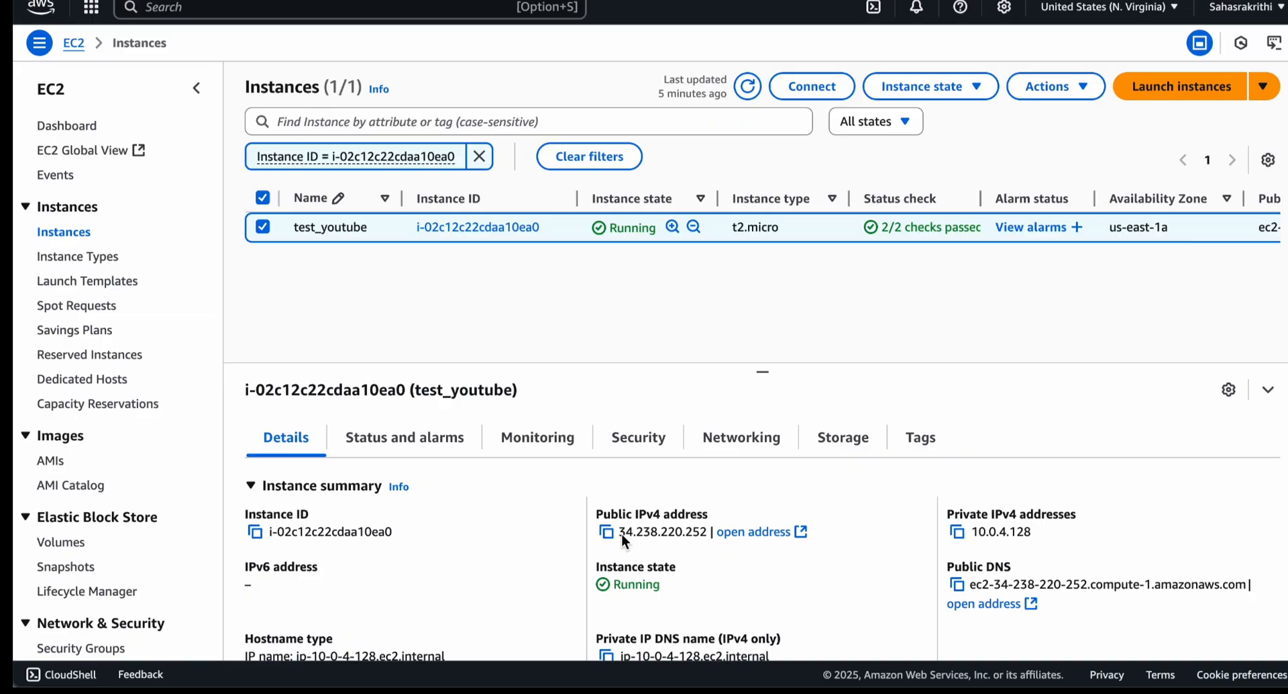
drag(698, 533, 707, 533)
click(463, 1)
click(470, 1)
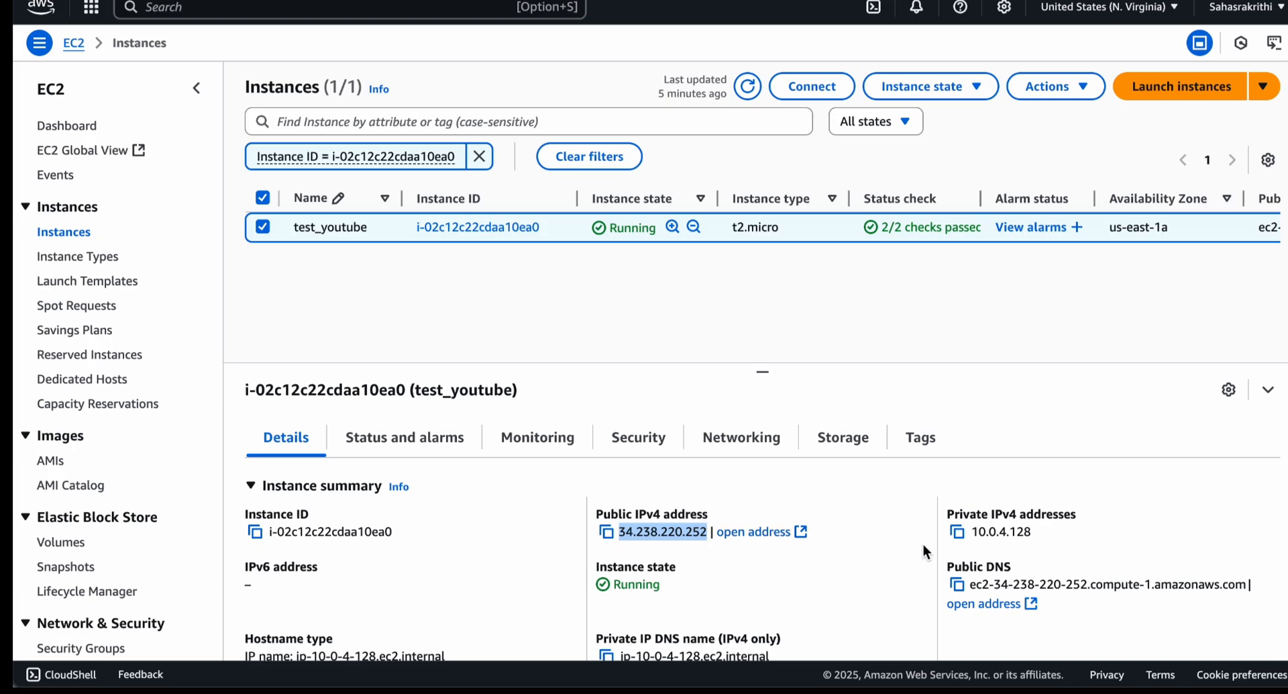
click(606, 532)
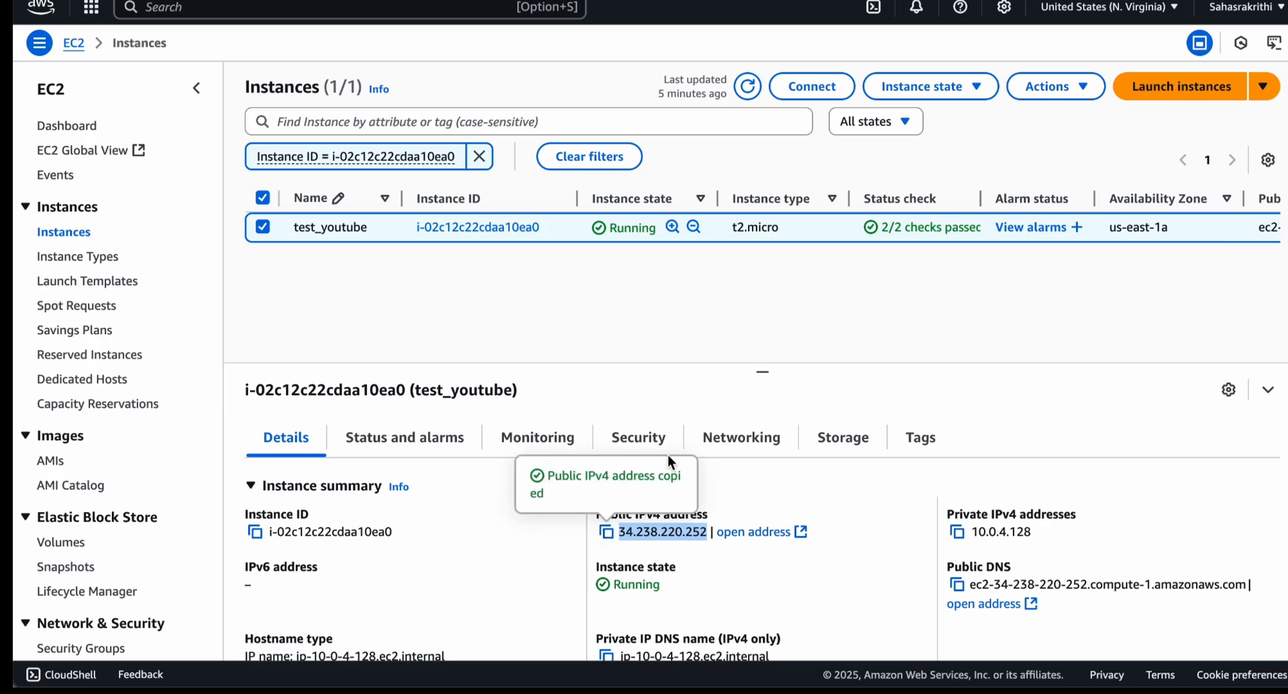
click(510, 2)
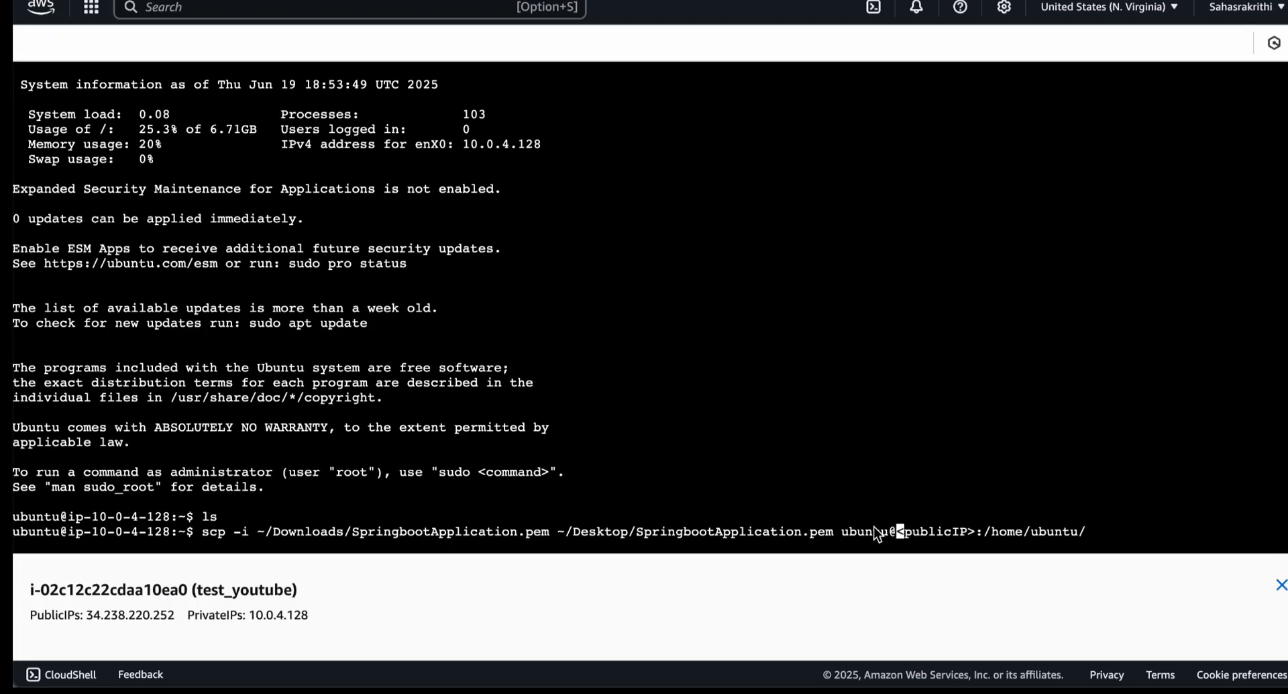
Replace the <publicIP> placeholder in the scp command with the copied address 34.238.220.252.
key(Right)
key(Right)
key(Right)
key(Right)
key(Right)
key(Right)
key(Right)
key(Right)
key(Delete)
key(Delete)
key(BackSpace)
key(BackSpace)
key(BackSpace)
key(BackSpace)
key(BackSpace)
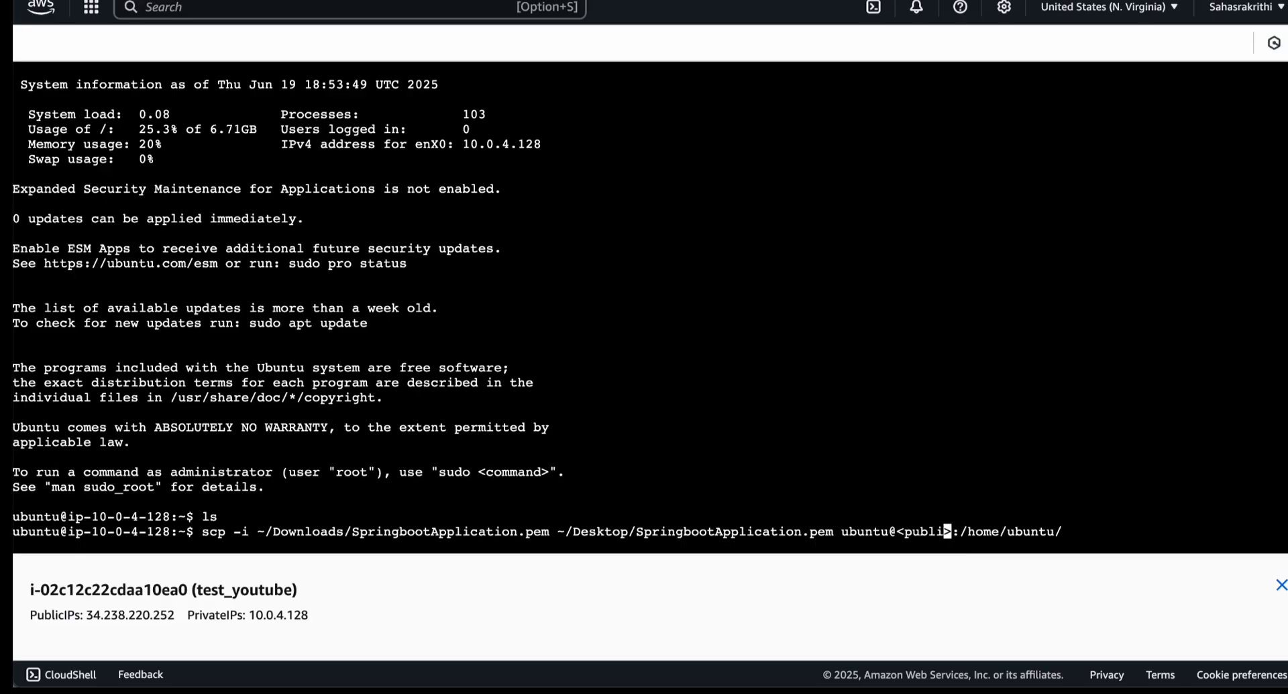
key(BackSpace)
key(BackSpace)
key(BackSpace)
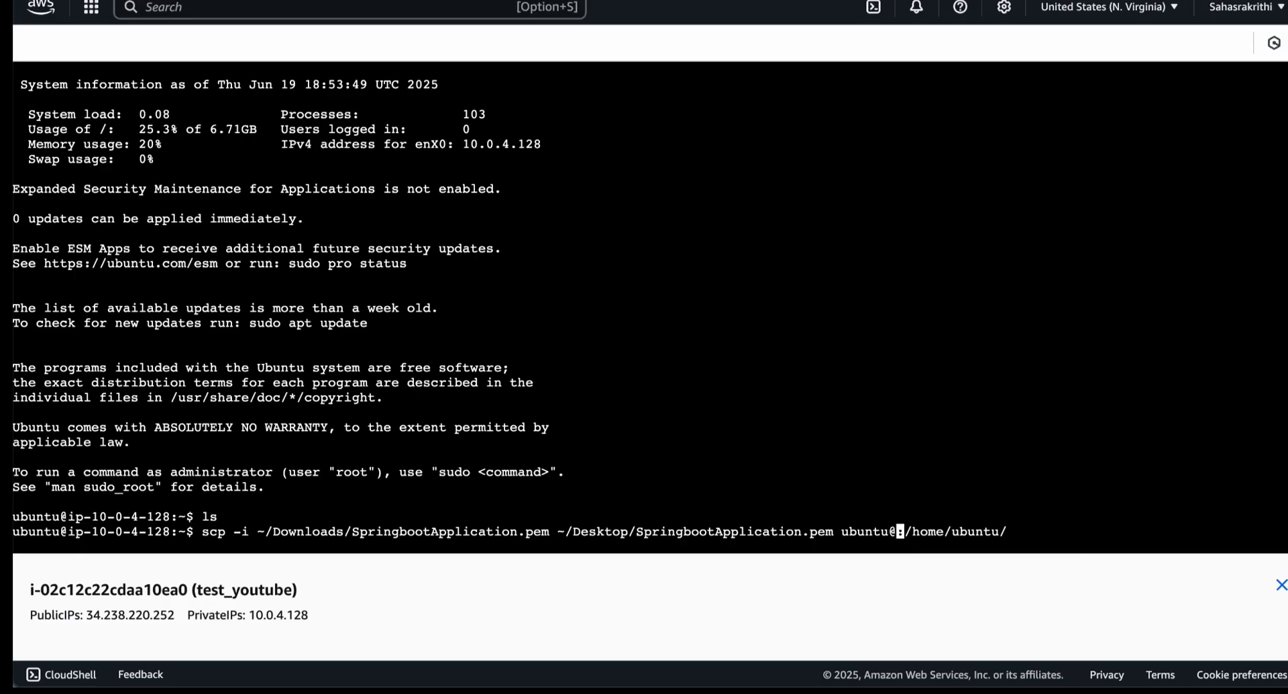
key(super+v)
key(Right)
key(Right)
key(Right)
key(Right)
key(Right)
key(Right)
key(Right)
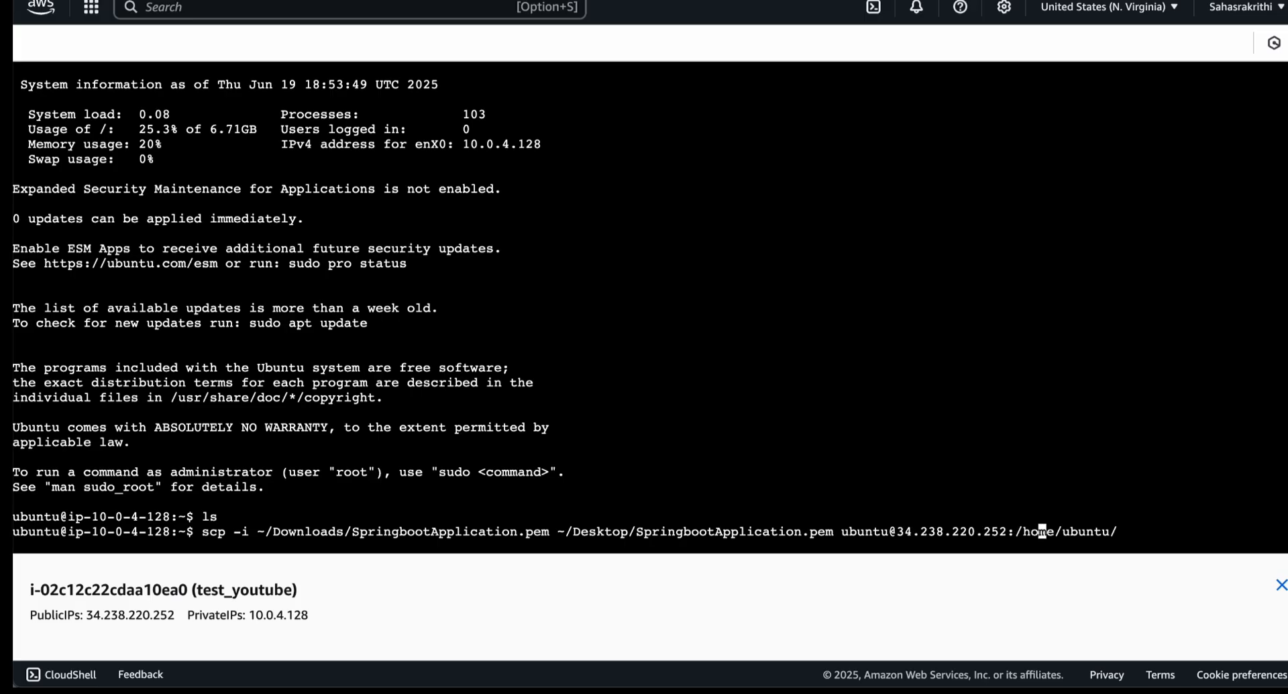
Run the completed scp command to copy SpringbootApplication.pem to /home/ubuntu/ on the instance.
key(Right)
key(Right)
key(Right)
key(Right)
key(Right)
key(Right)
key(Right)
key(Return)
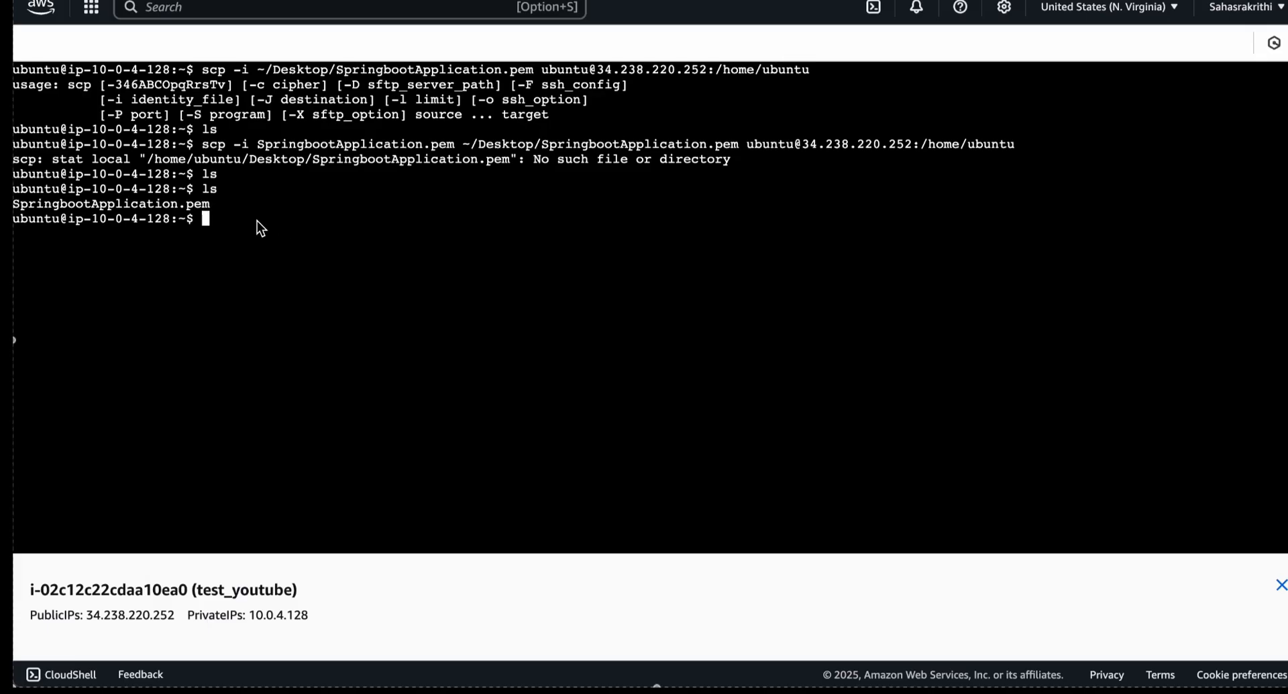
Clear the instance's terminal, switch to the local Mac Terminal window, and clear it as well.
text(cla)
key(BackSpace)
text(ear)
key(Return)
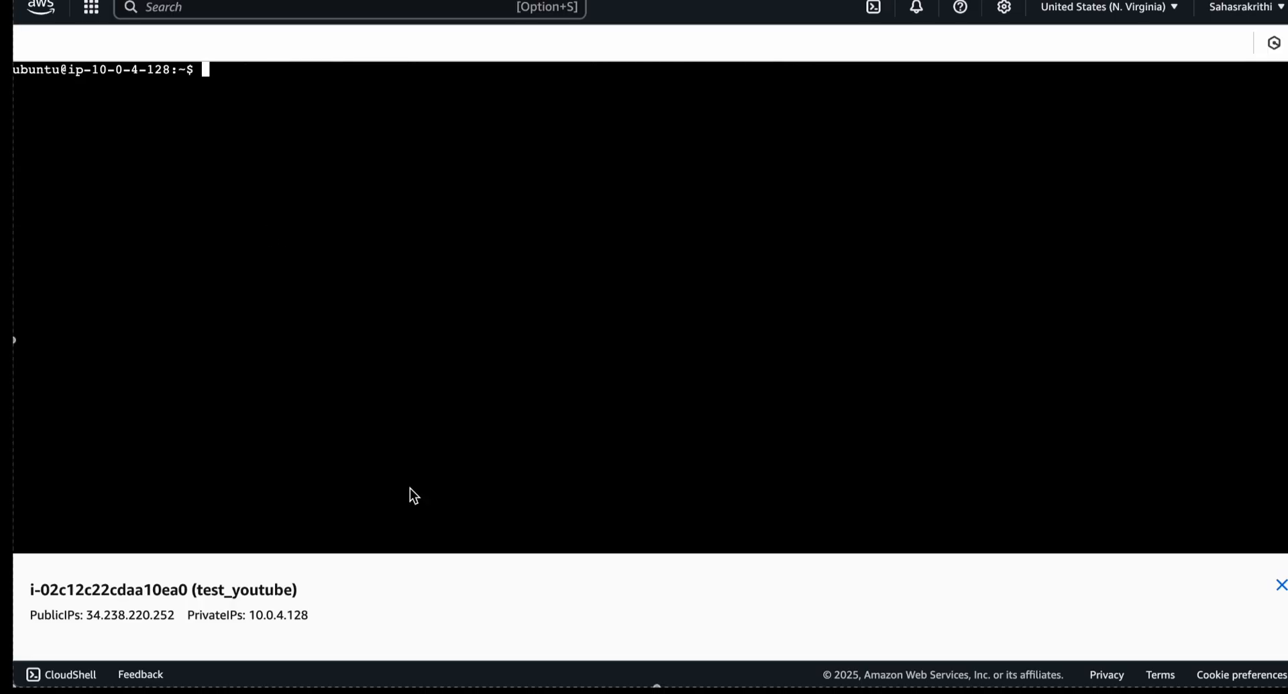
click(943, 661)
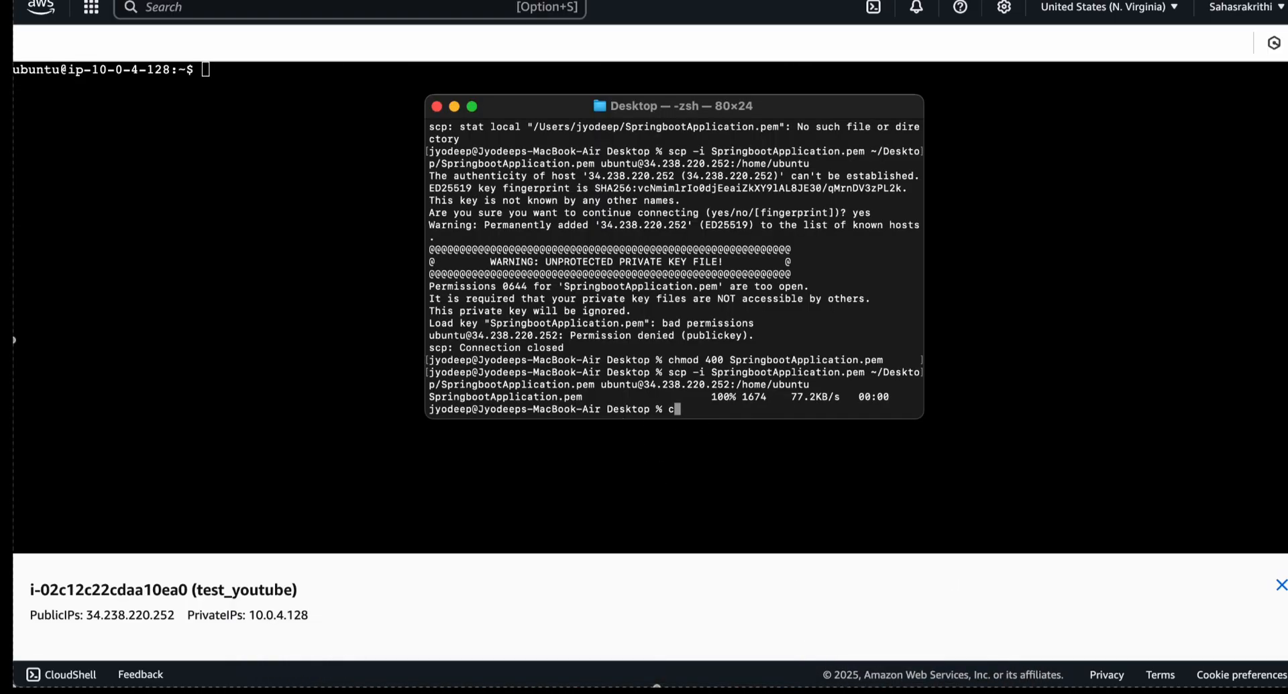
text(clear)
key(Return)
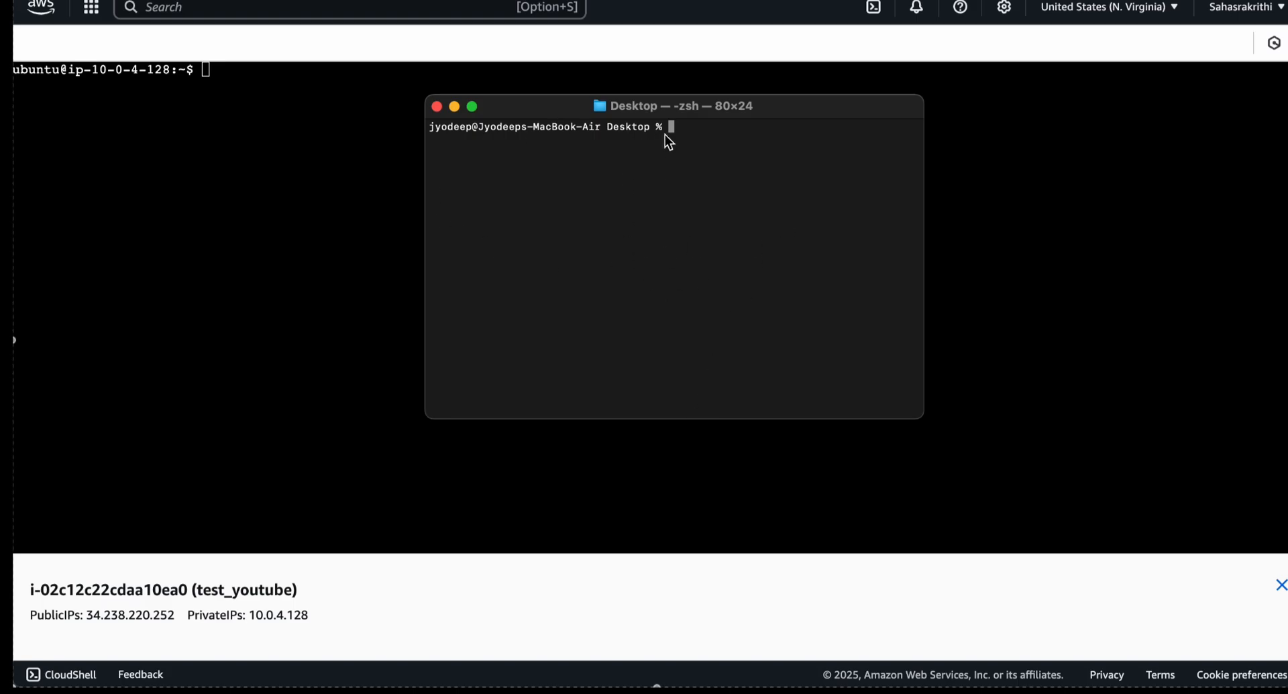
Recall and run chmod 400 SpringbootApplication.pem in the local terminal instead of the pasted scp command.
key(super+v)
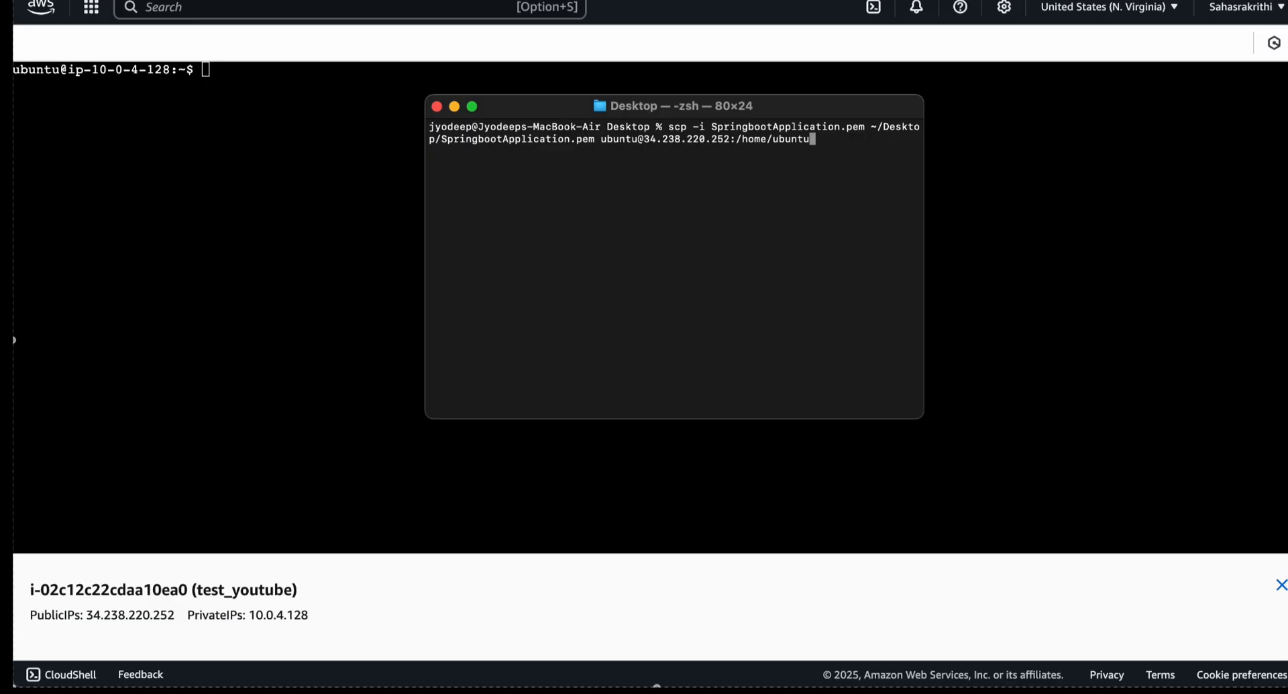
key(Up)
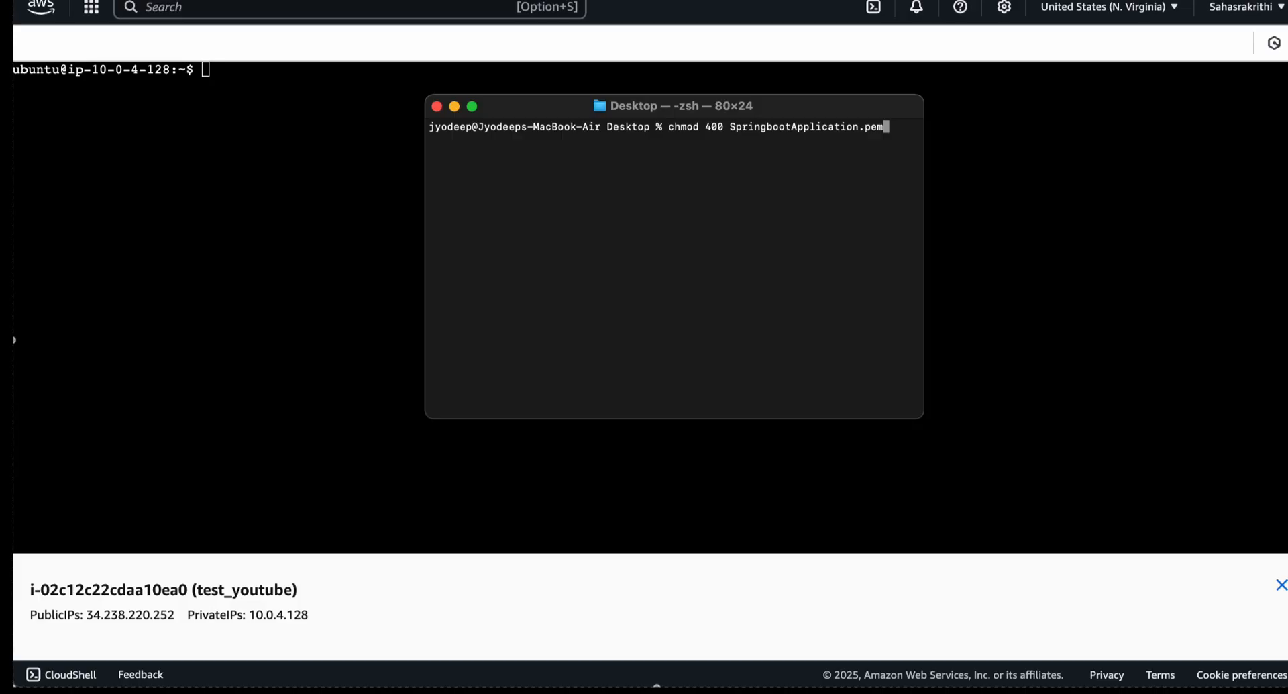
key(Return)
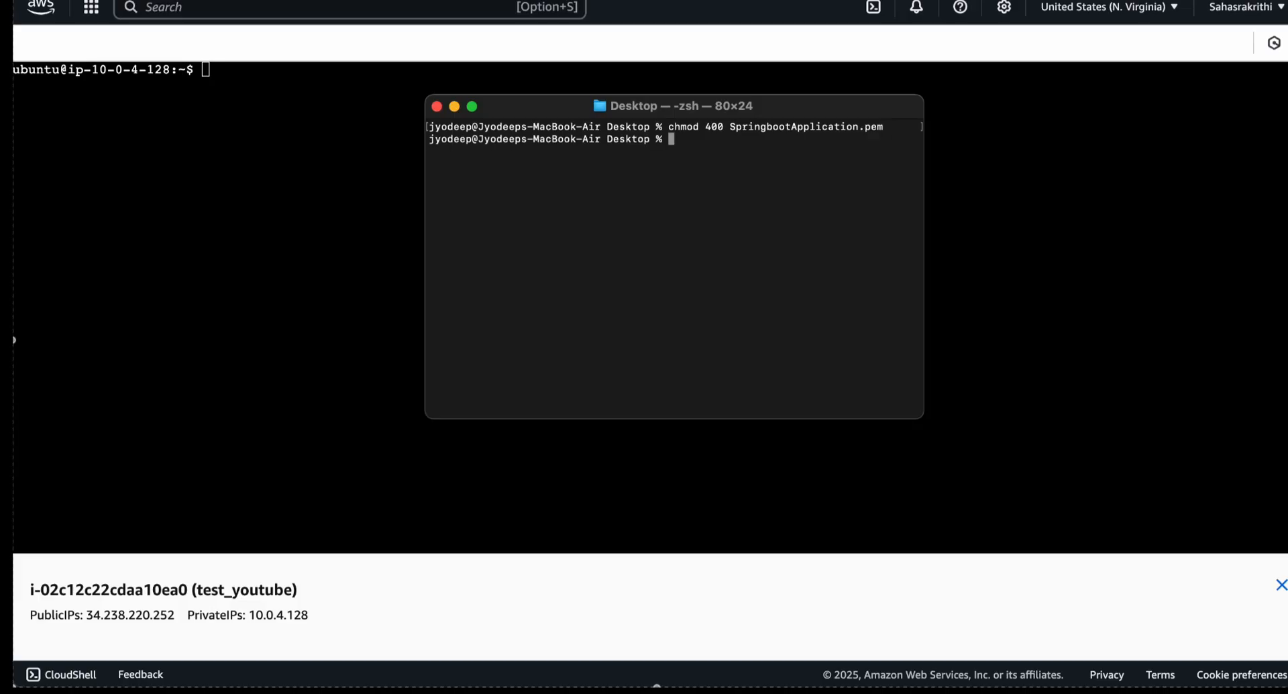
key(Up)
key(Down)
key(super+v)
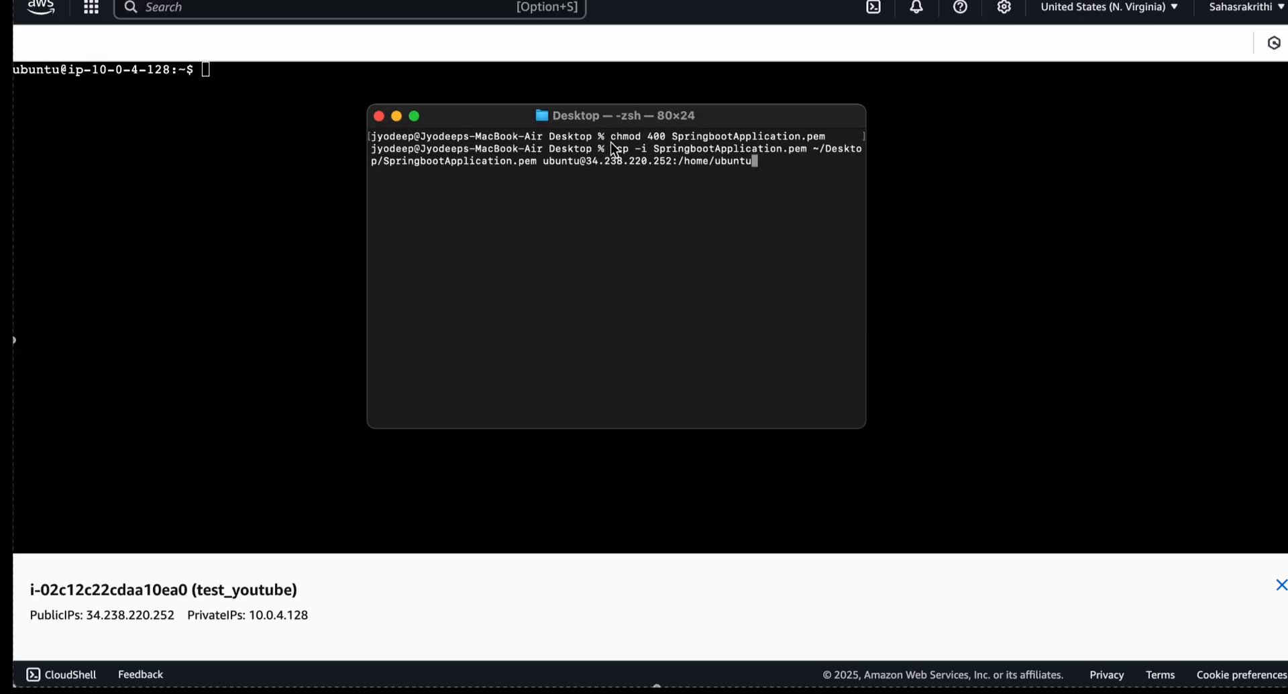
drag(611, 138, 755, 168)
click(594, 177)
drag(385, 164, 626, 164)
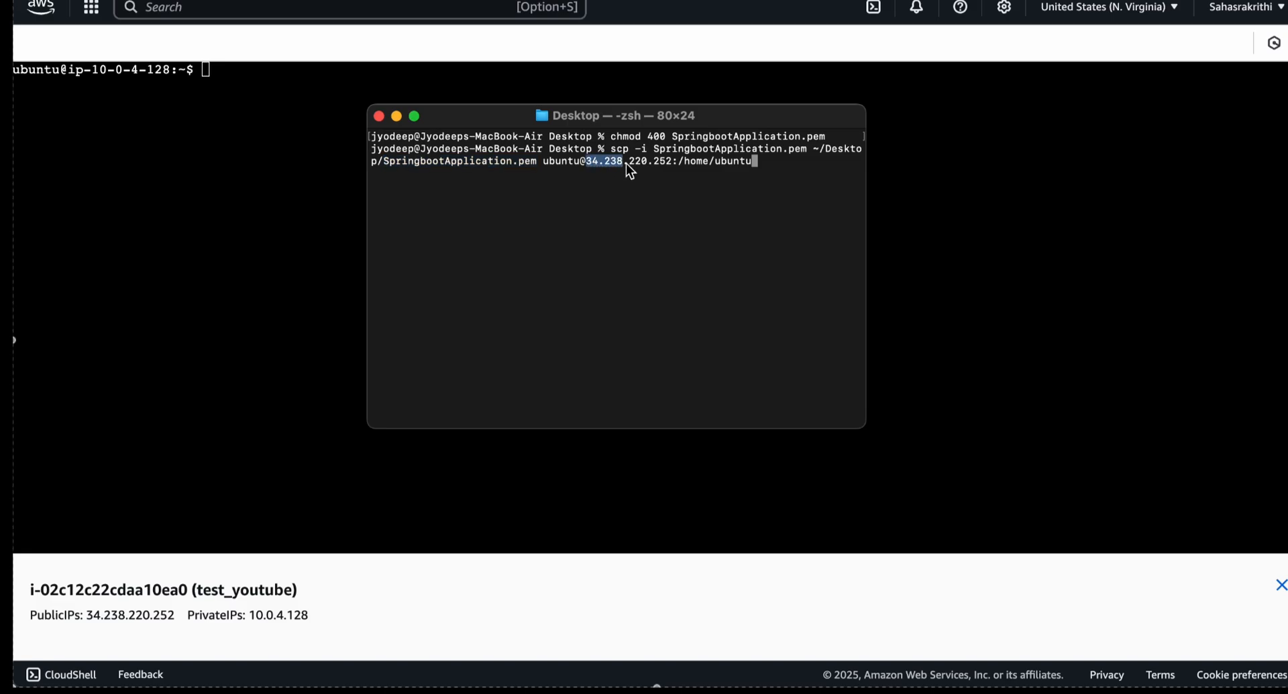
click(675, 161)
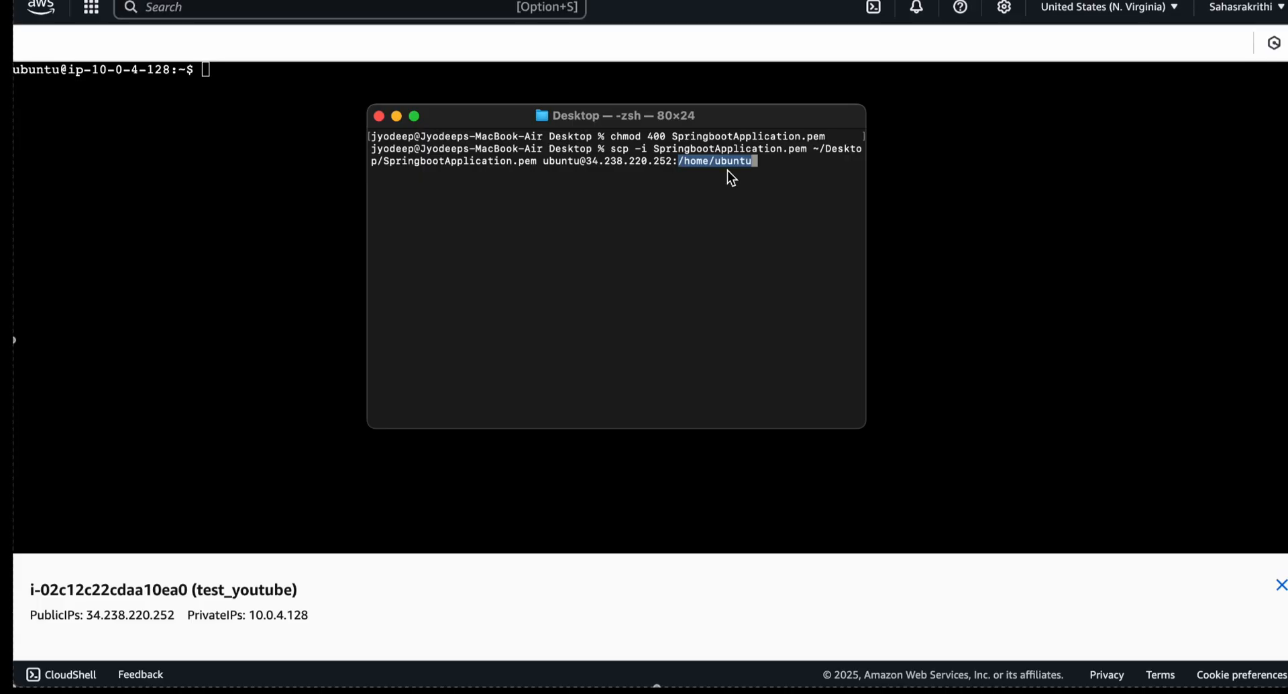
click(770, 168)
Review the earlier scp attempts in the local terminal's output and highlight the key file's transfer progress.
scroll(758, 168, up, 5)
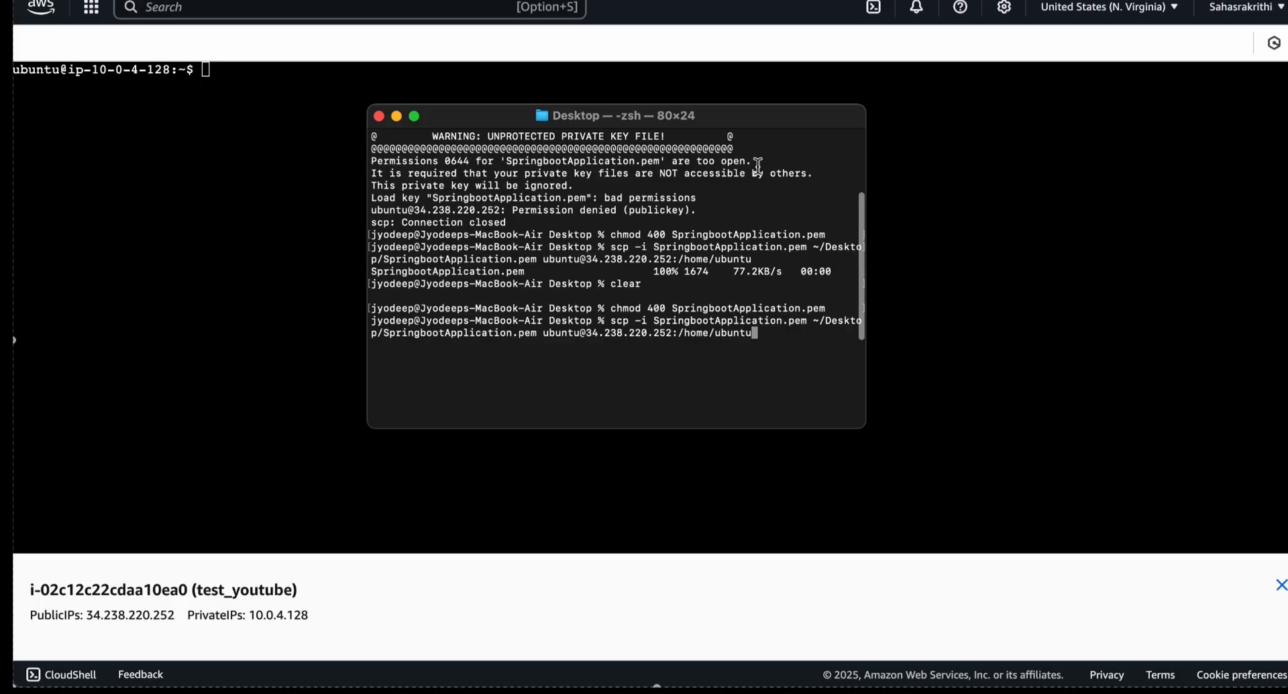
scroll(616, 286, up, 2)
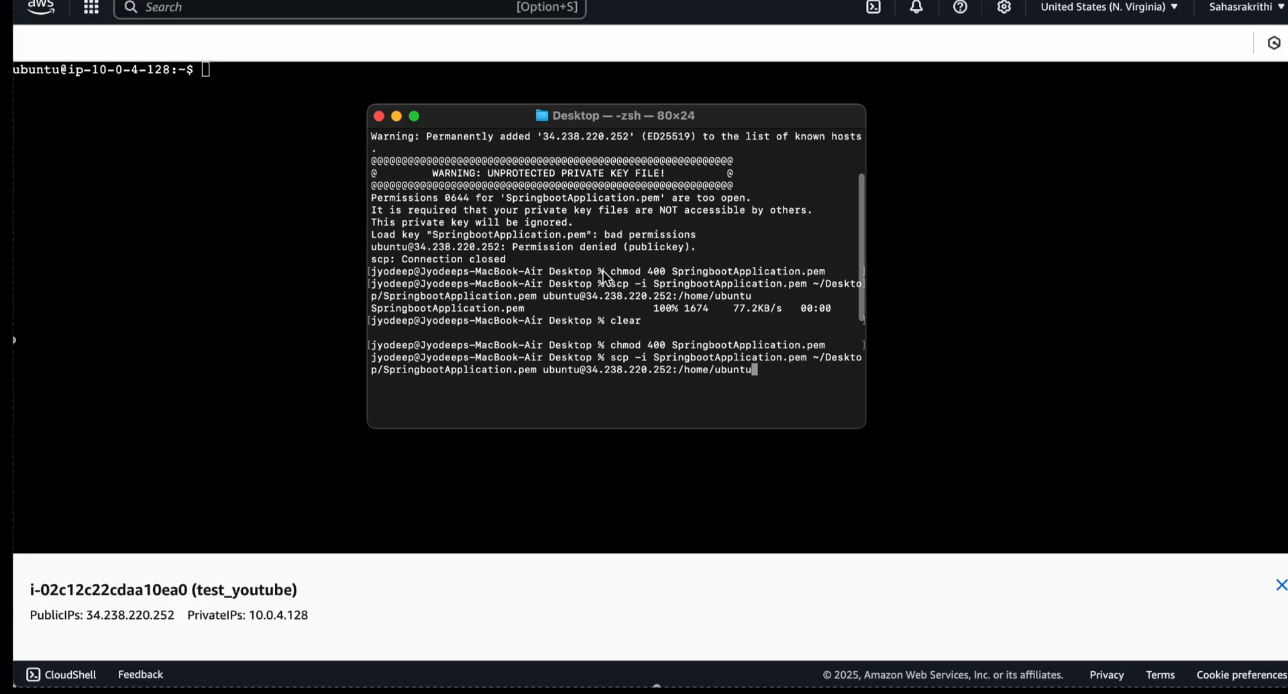
scroll(603, 278, down, 2)
scroll(602, 275, up, 2)
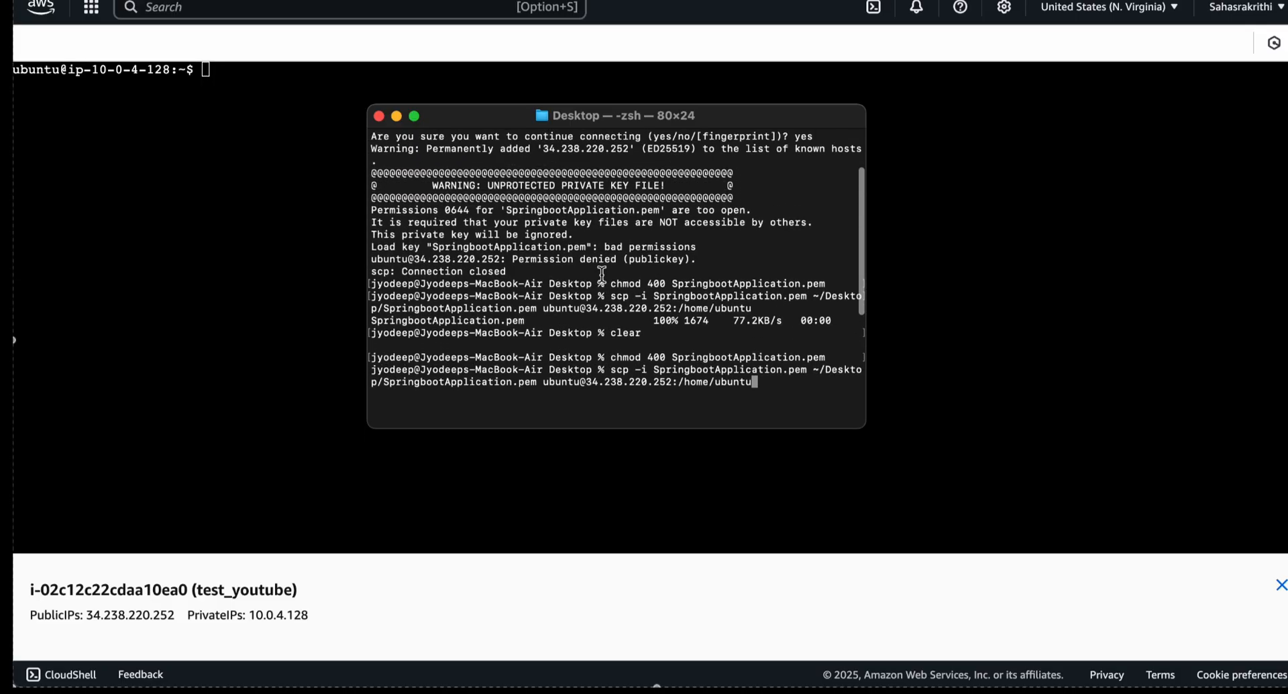
scroll(602, 269, down, 2)
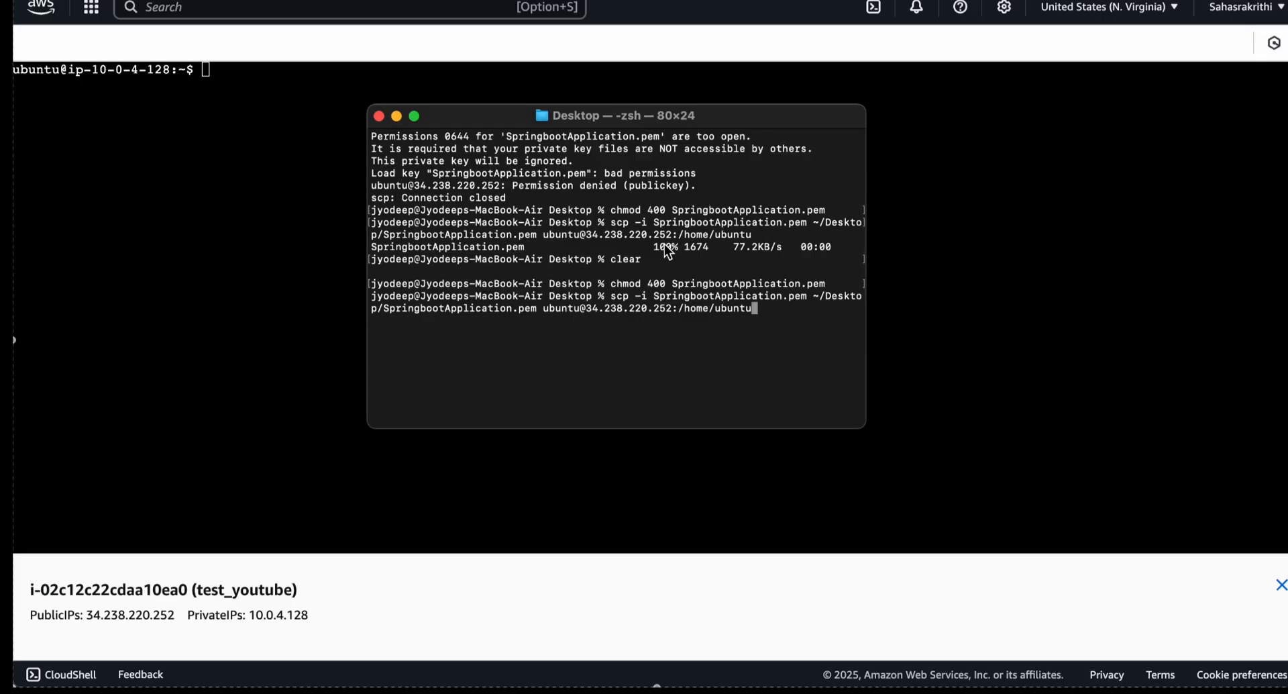
drag(655, 247, 769, 247)
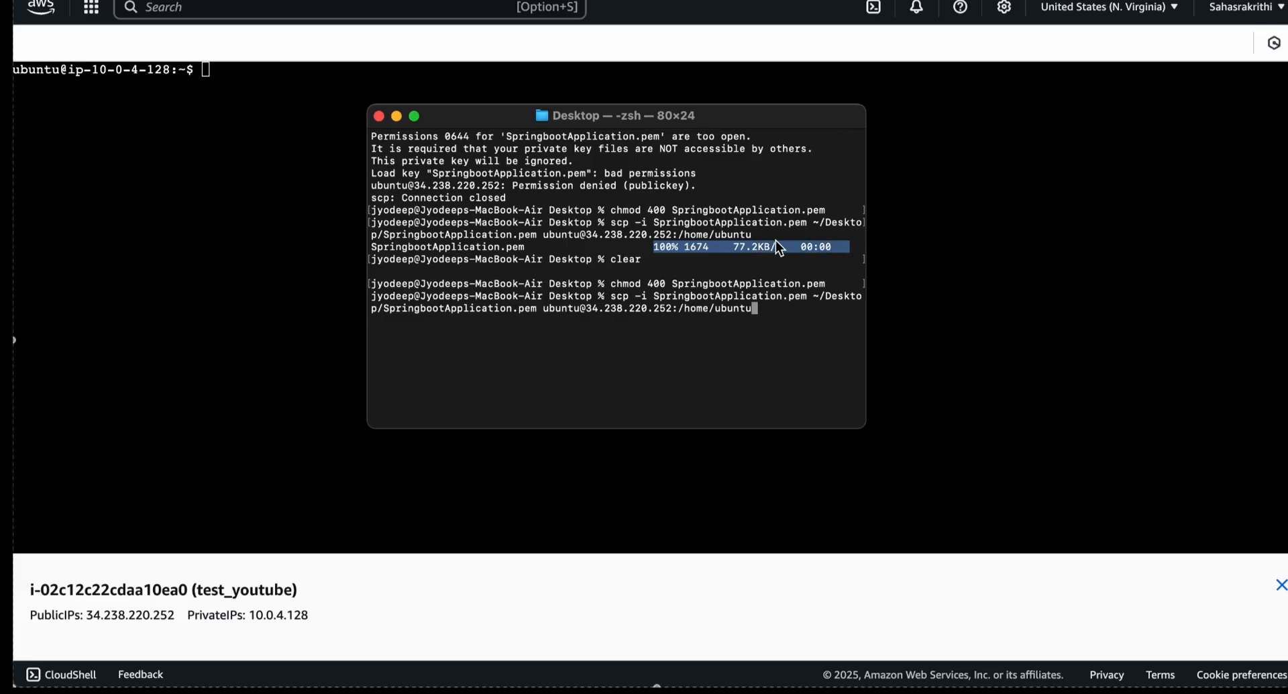
Return to the instance's terminal and list the files in its home directory with ls.
click(265, 100)
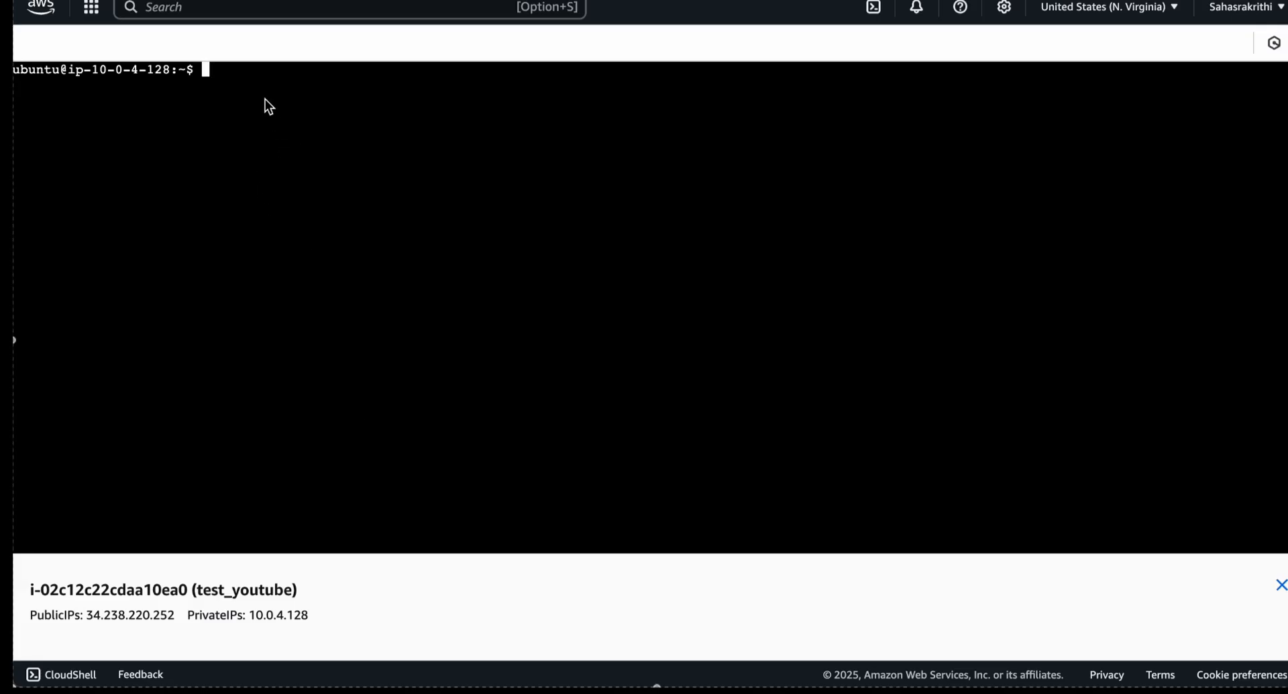
text(ls)
key(Return)
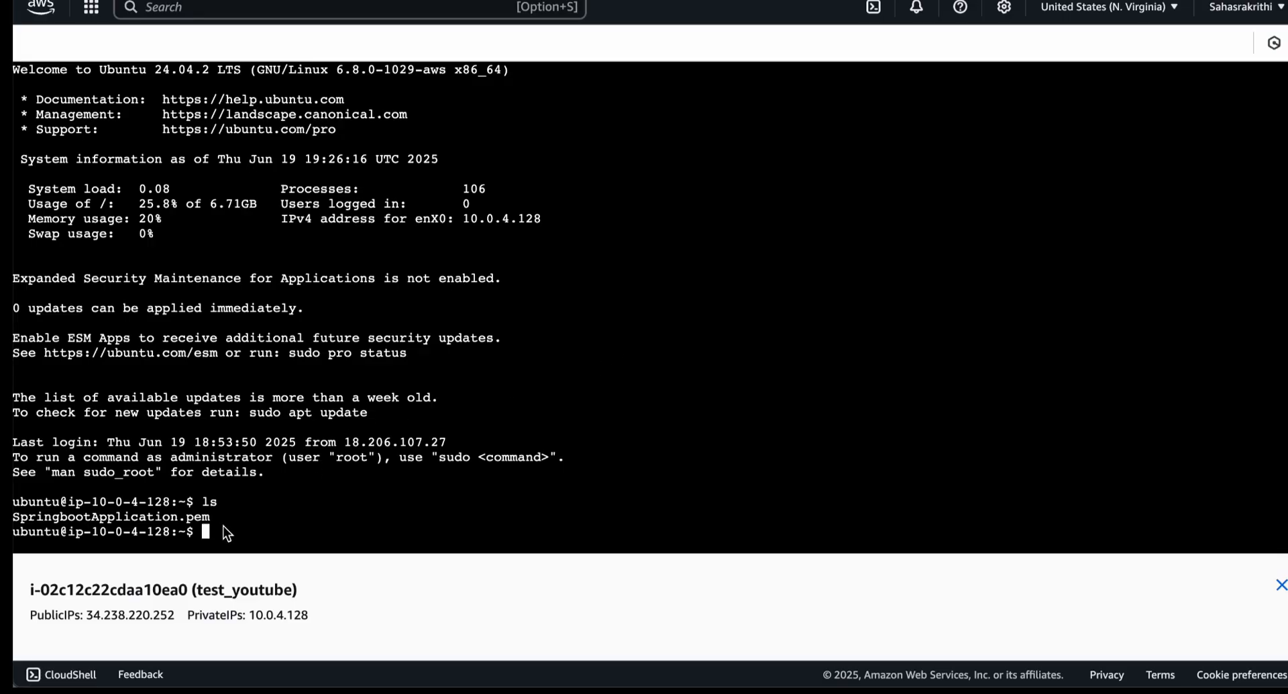
Enter scp -i xxx.pem ubuntu@private-ip in the instance's terminal and replace xxx.pem with SpringbootApplication.pem.
text(scp -i xxx.pem ubuntu@private-ip)
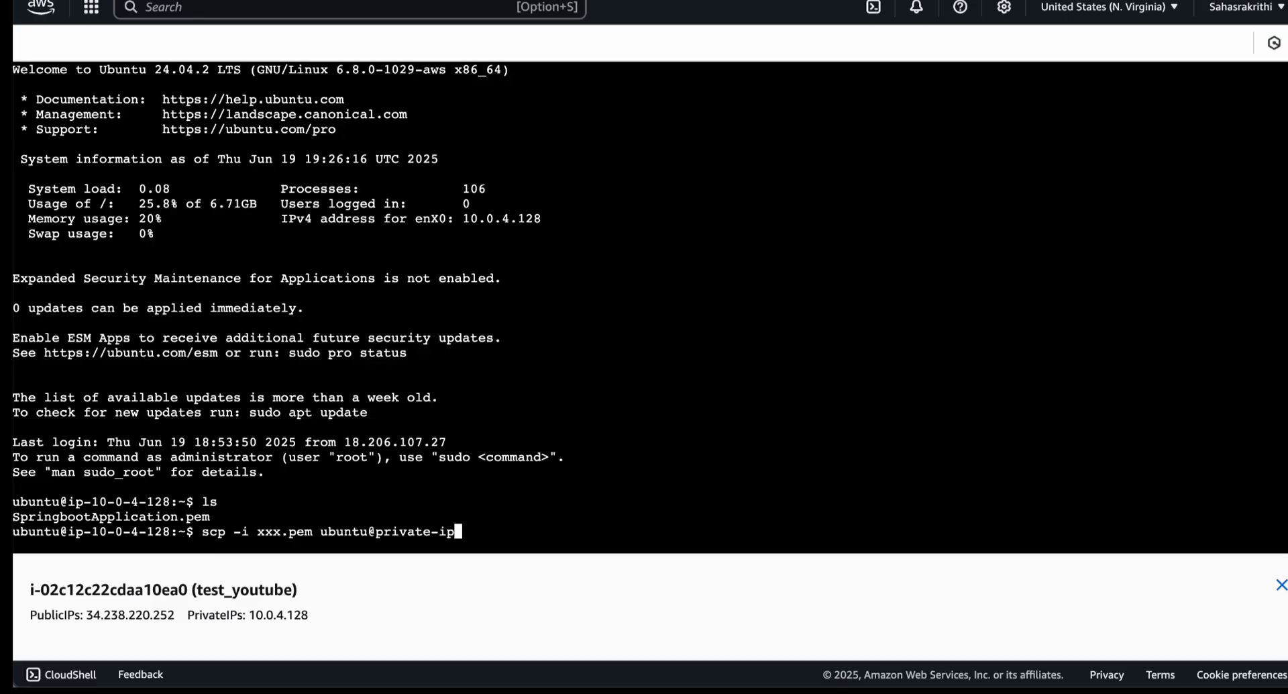
key(Left)
key(Left)
key(Left)
key(Left)
key(Left)
key(Left)
key(Left)
key(Left)
key(Left)
key(Left)
key(Left)
key(Left)
key(Left)
key(Left)
key(Left)
key(Left)
key(Left)
key(Left)
key(Left)
key(Left)
key(Left)
key(Left)
triple_click(162, 514)
click(279, 533)
key(Delete)
key(Delete)
key(Delete)
key(Delete)
key(BackSpace)
key(BackSpace)
key(BackSpace)
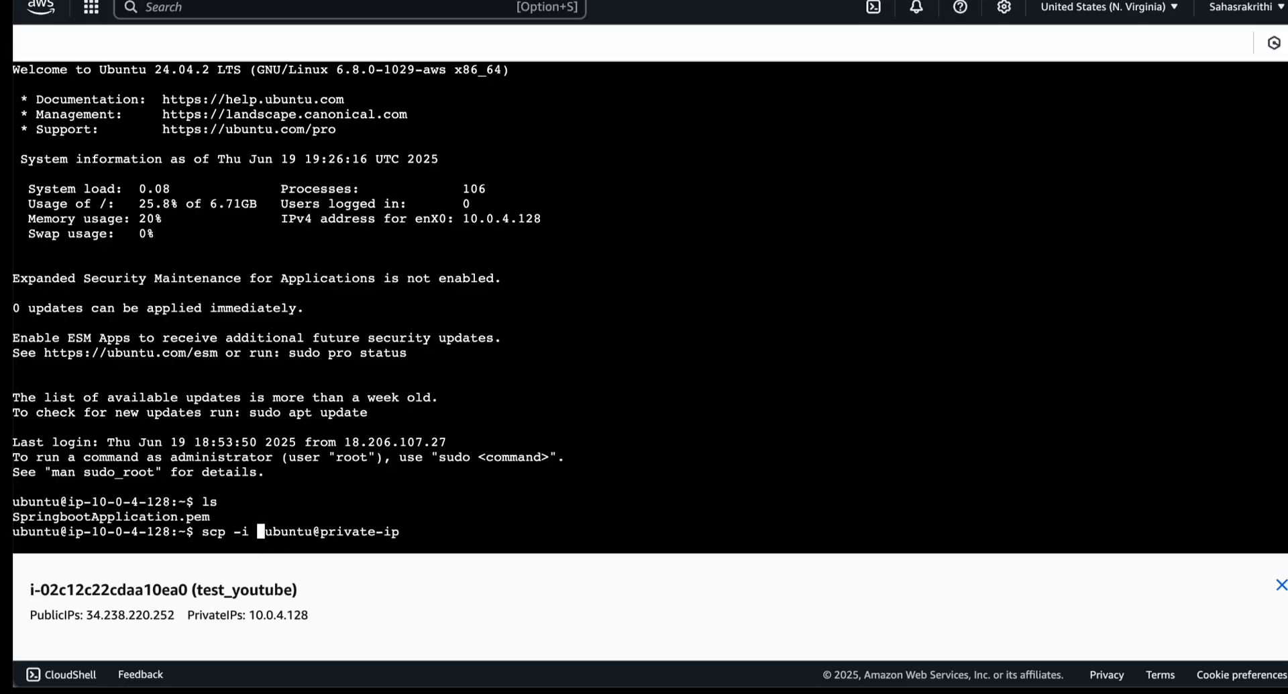
text(SpringbootApplication.pem)
key(Right)
key(Right)
key(Right)
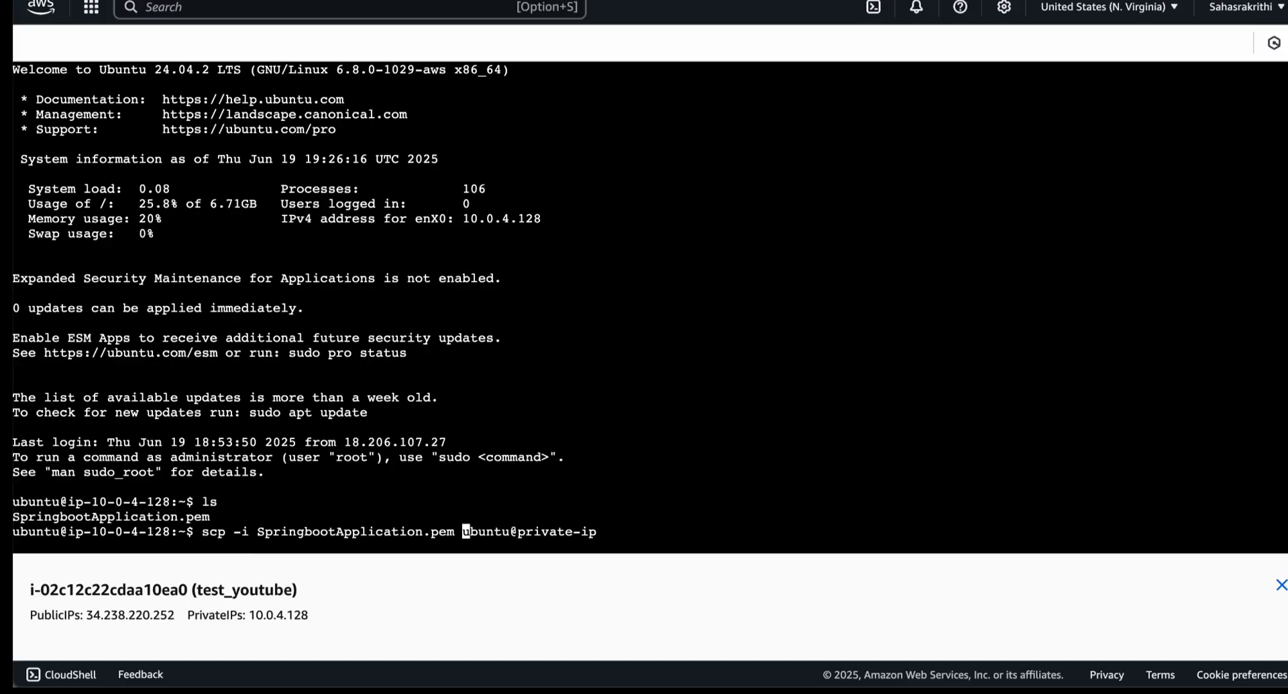
Show the running EC2 instances, select only i-0cdbf7135d2b6e8fc, and copy its private IPv4 address.
click(66, 1)
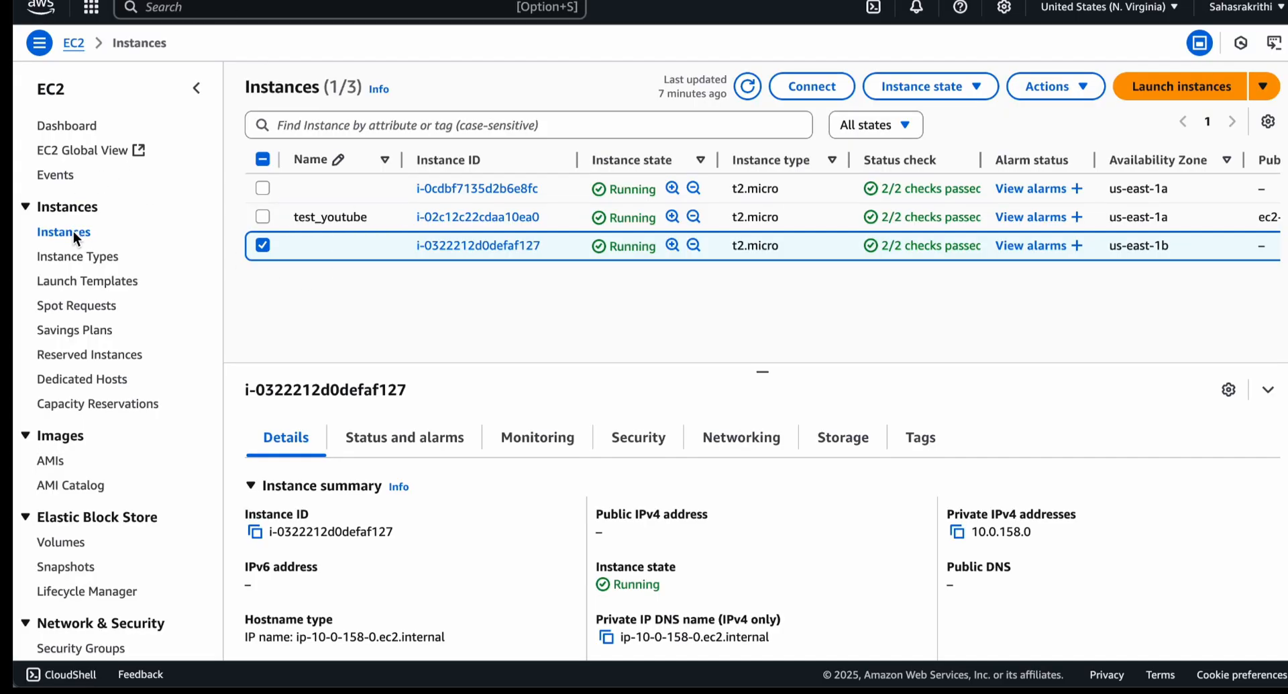
click(75, 42)
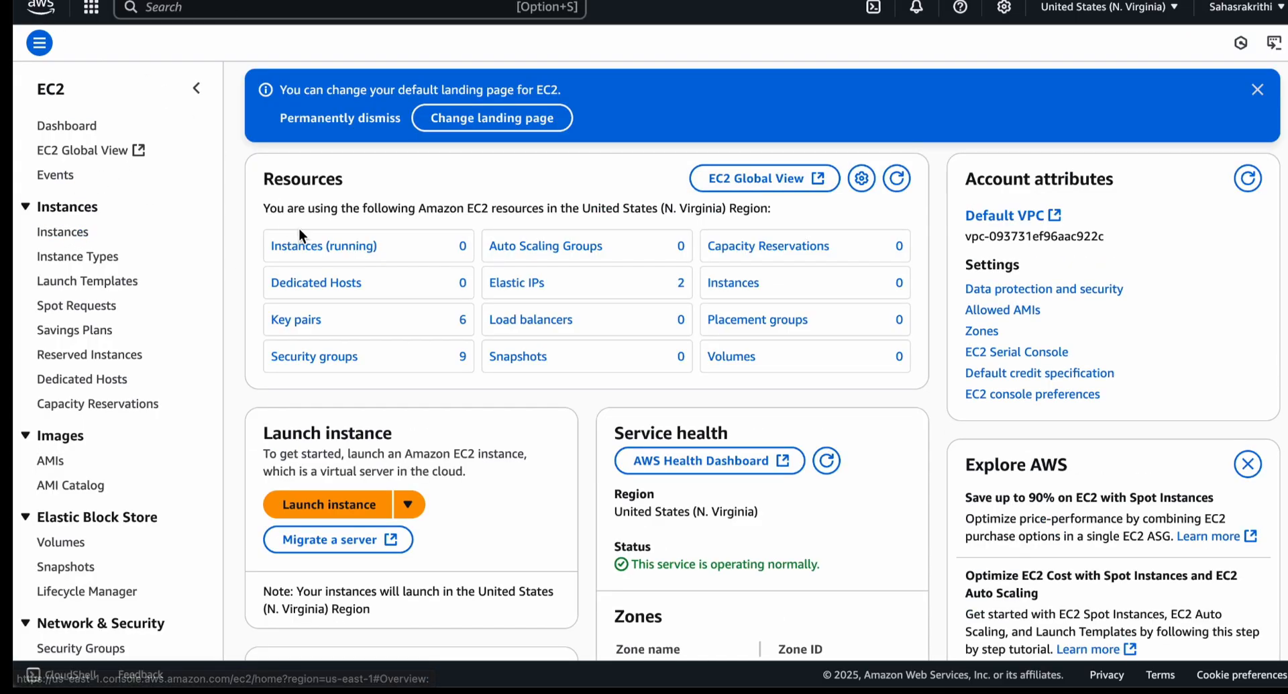
click(332, 245)
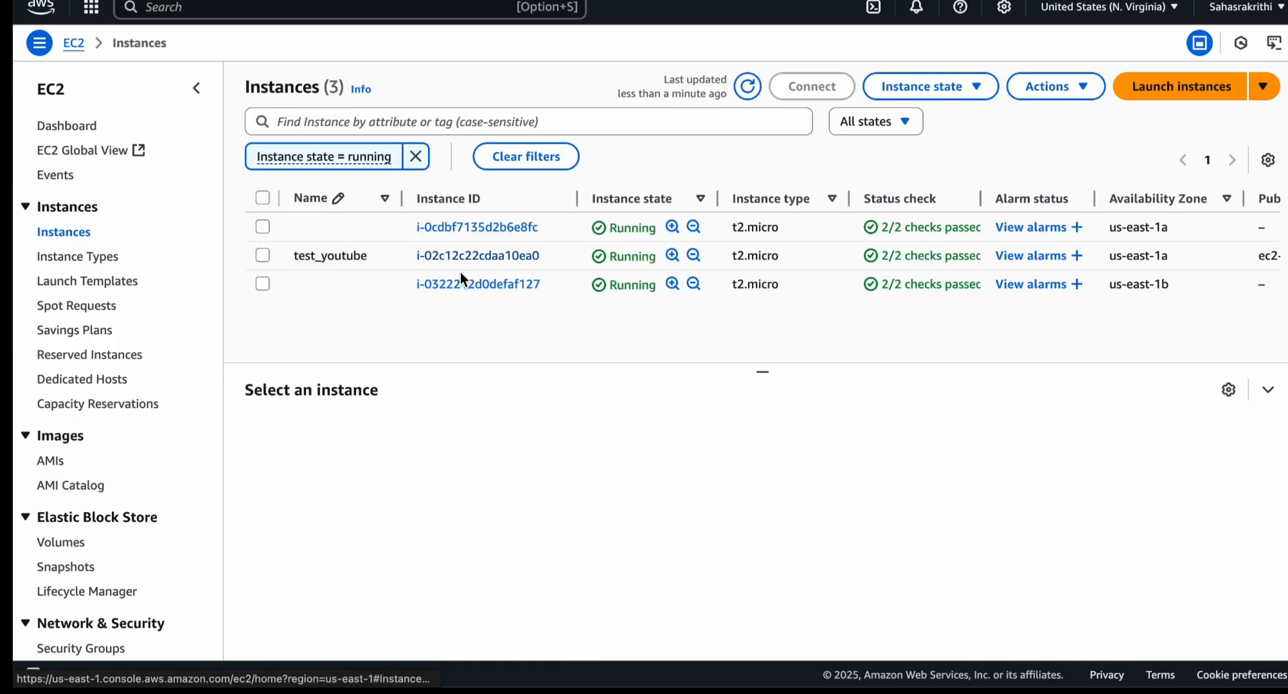
click(264, 282)
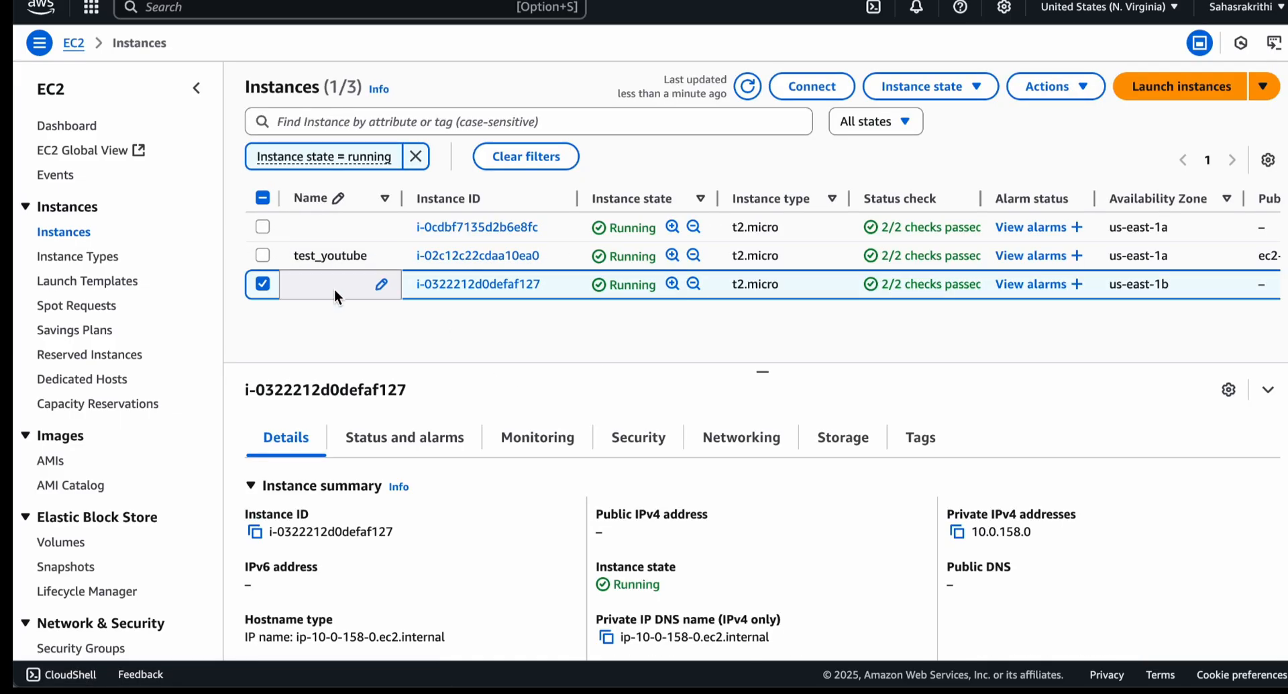
click(262, 226)
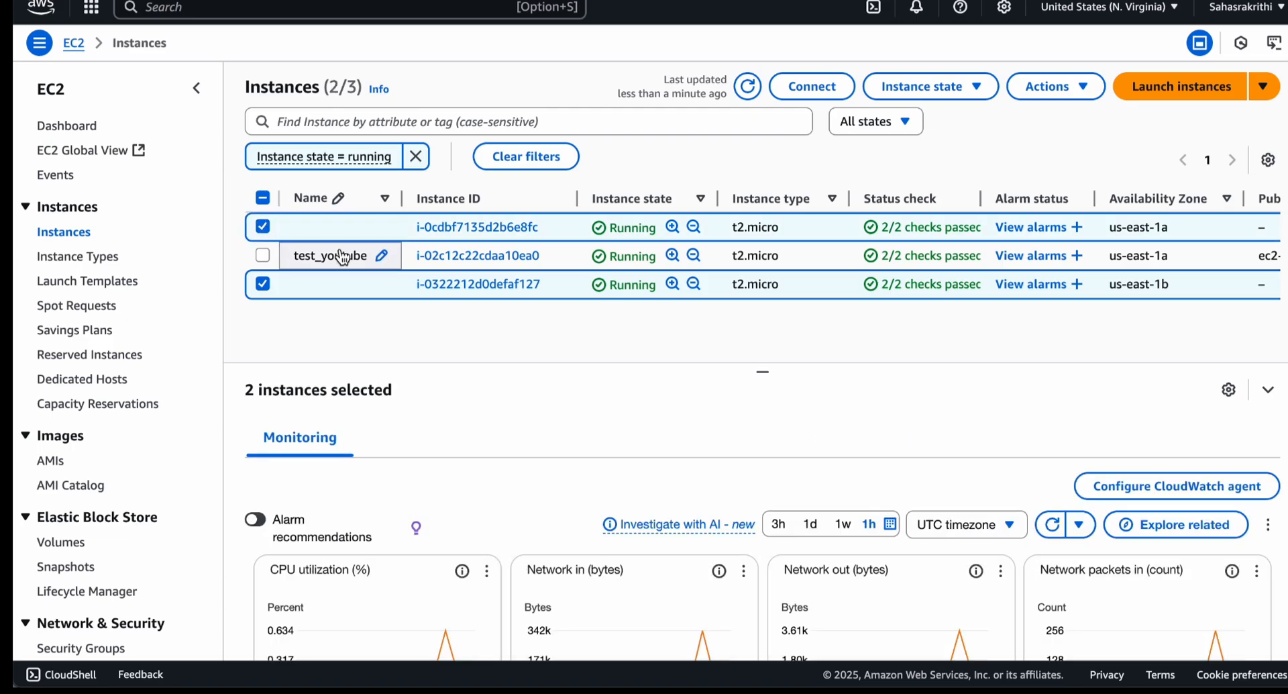
click(263, 282)
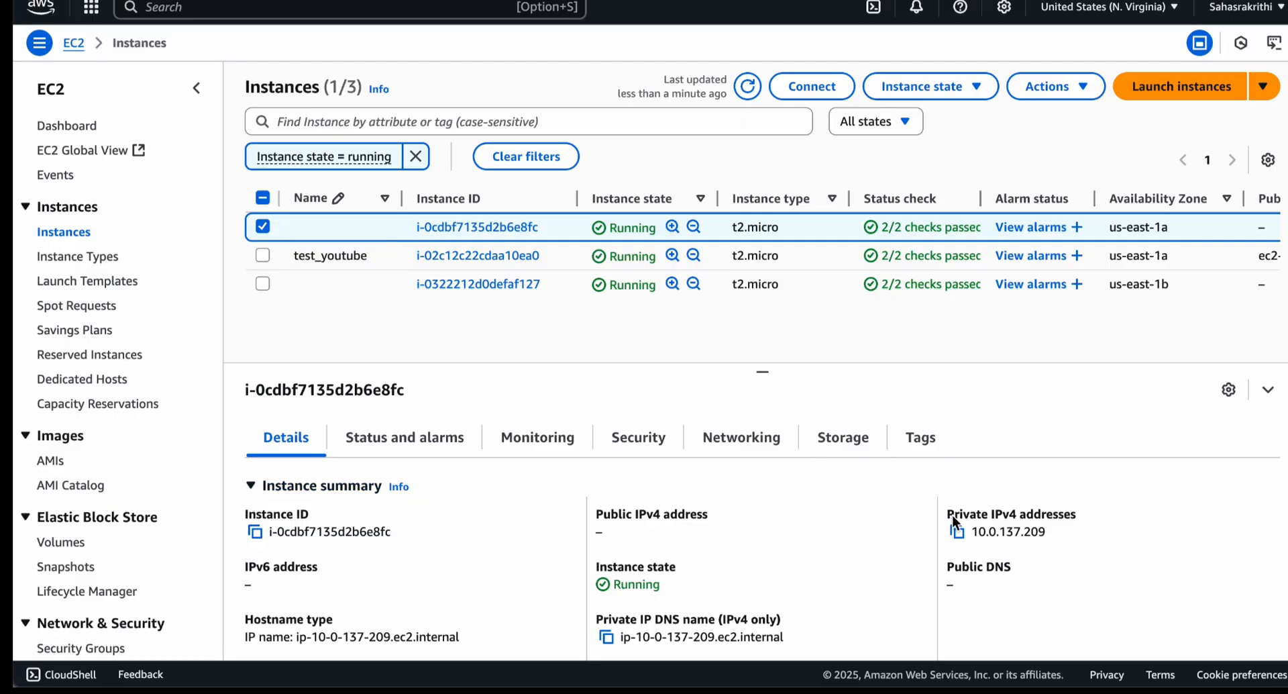
click(959, 534)
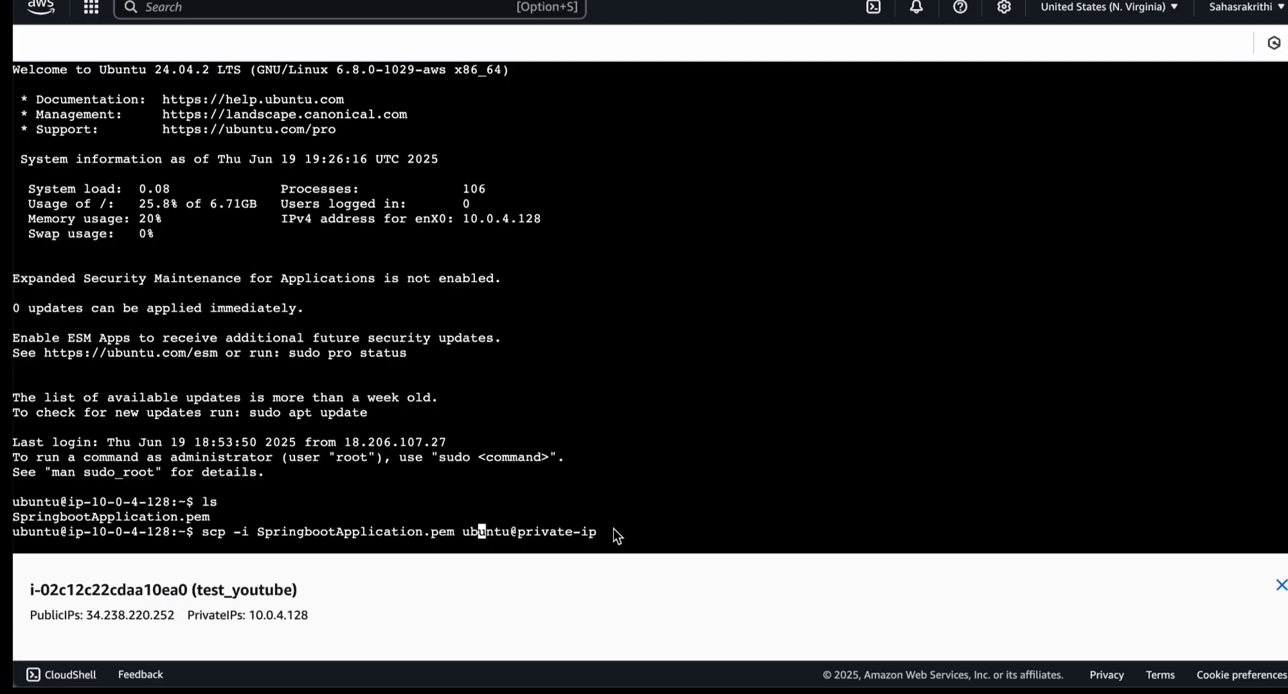
Replace private-ip in the scp command with the copied address 10.0.137.209, then run the command twice.
key(Right)
key(Right)
key(Right)
key(Right)
key(Right)
key(Right)
key(Right)
key(Right)
key(Right)
key(Right)
key(Right)
key(Right)
key(Right)
key(Right)
key(Right)
key(BackSpace)
key(BackSpace)
key(BackSpace)
key(BackSpace)
key(BackSpace)
key(BackSpace)
key(BackSpace)
key(BackSpace)
key(BackSpace)
key(BackSpace)
key(super+v)
key(Return)
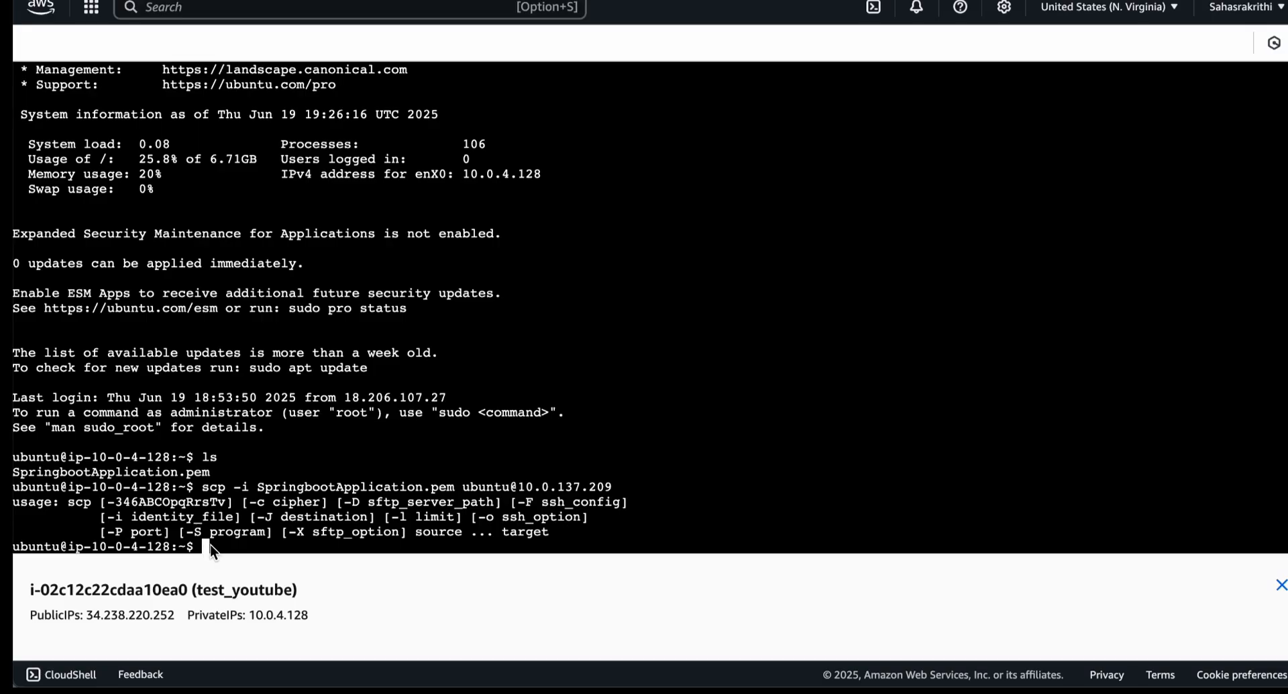
key(Up)
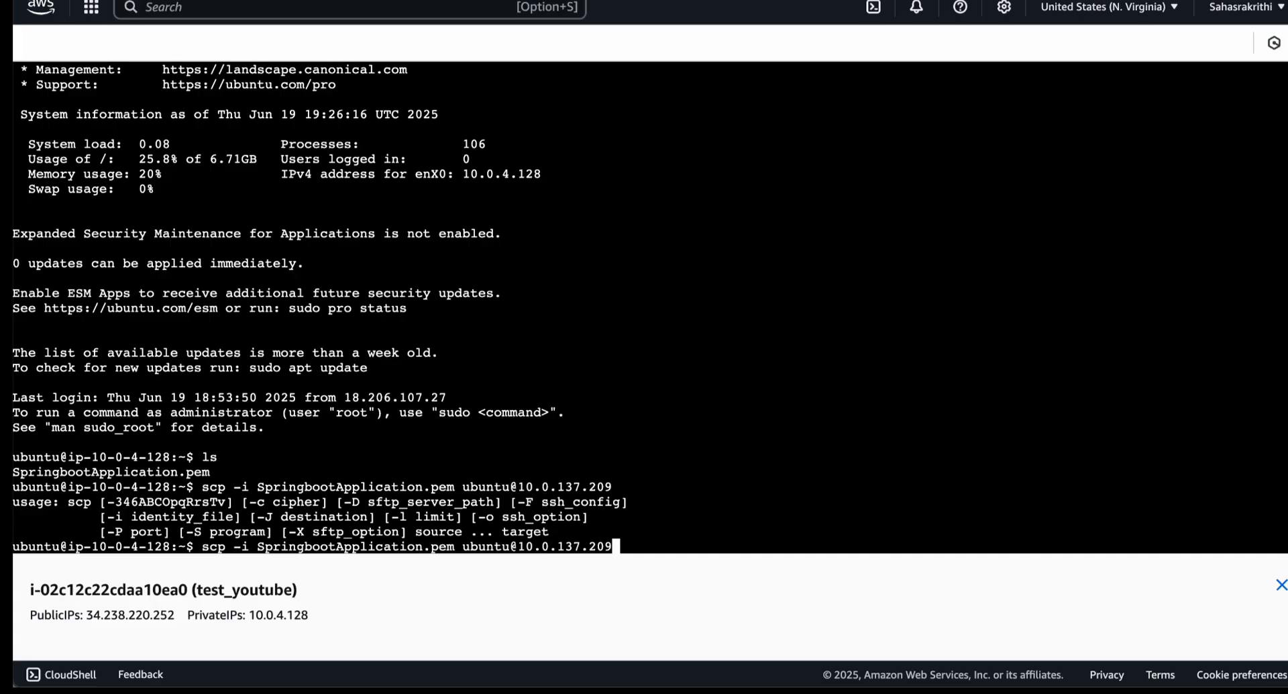
key(Return)
Select only instance i-0322212d0defaf127 in the instances list, copy its private IPv4 address, and return to the instance's terminal.
key(ctrl+shift+Tab)
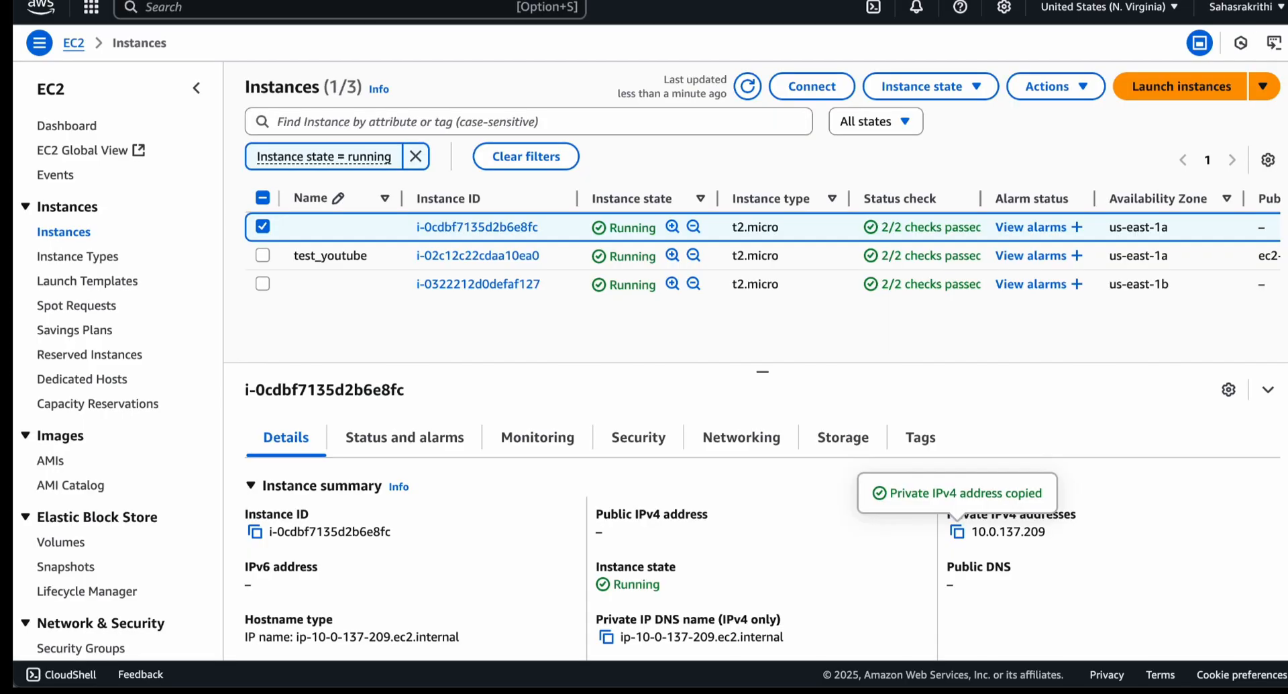
click(259, 230)
click(267, 278)
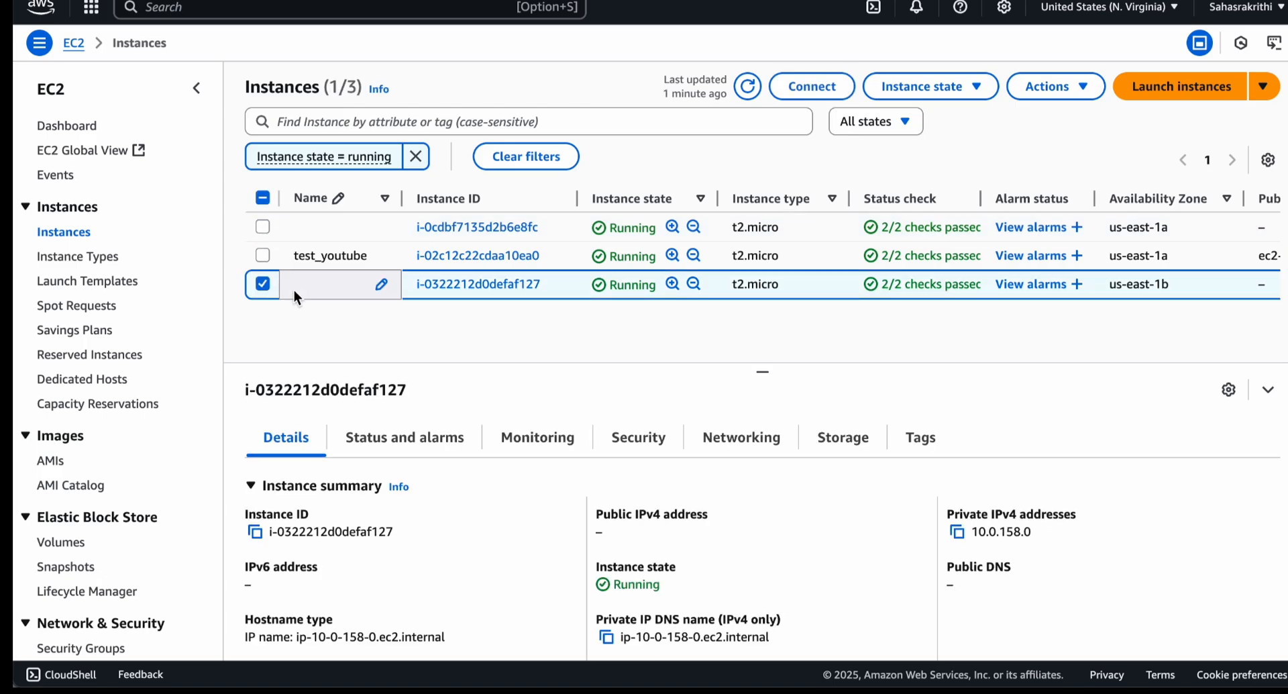
click(959, 532)
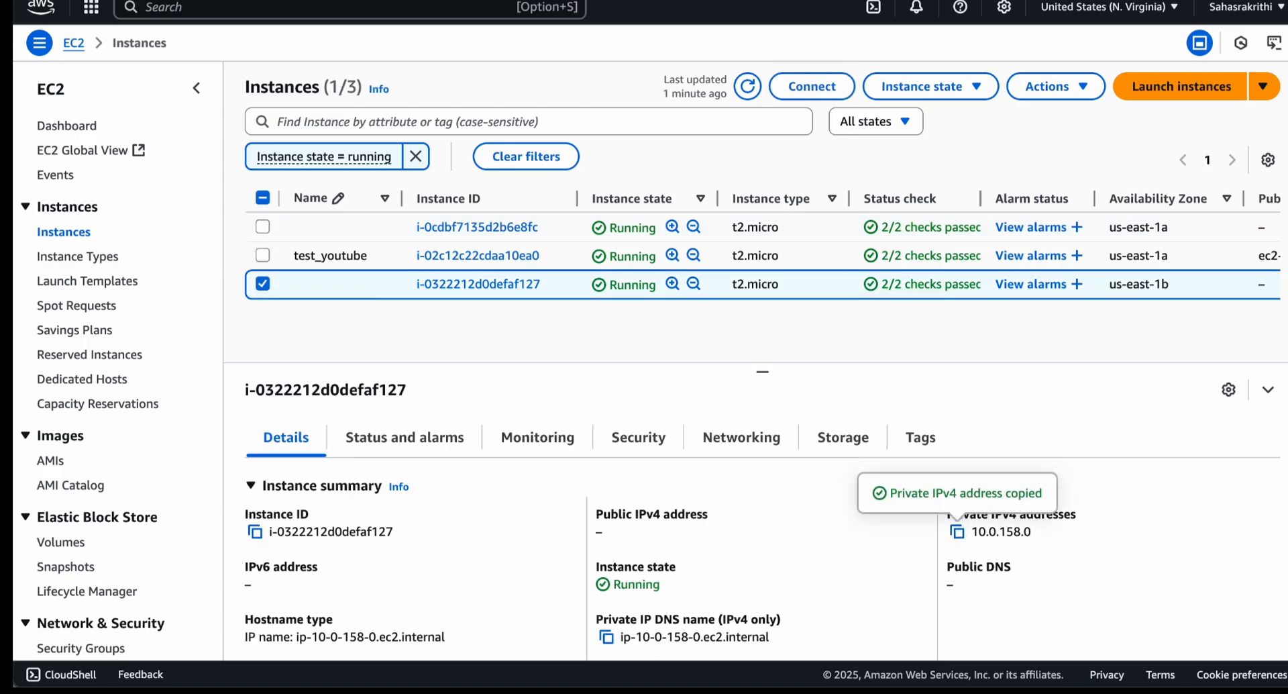
key(ctrl+Tab)
key(ctrl+Tab)
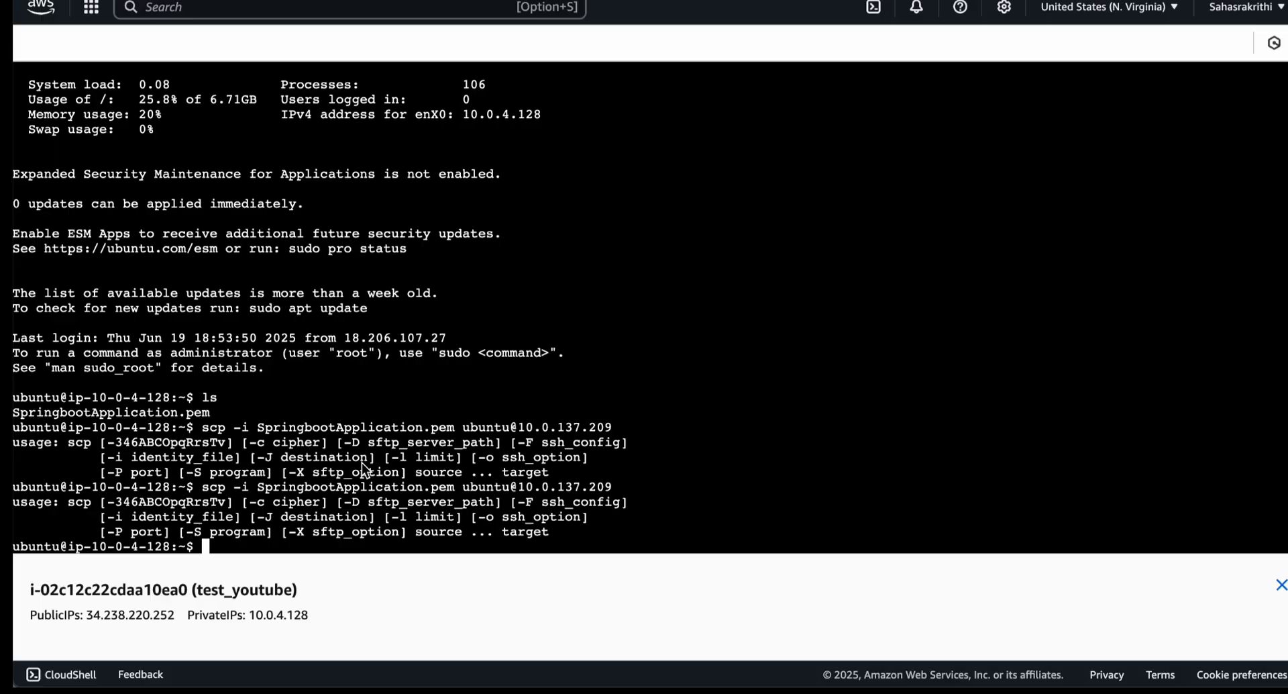
Recall the last scp command, replace its IP address with the copied 10.0.158.0, and run it.
key(Up)
key(BackSpace)
key(BackSpace)
key(BackSpace)
key(BackSpace)
key(BackSpace)
key(BackSpace)
key(BackSpace)
key(BackSpace)
key(BackSpace)
key(BackSpace)
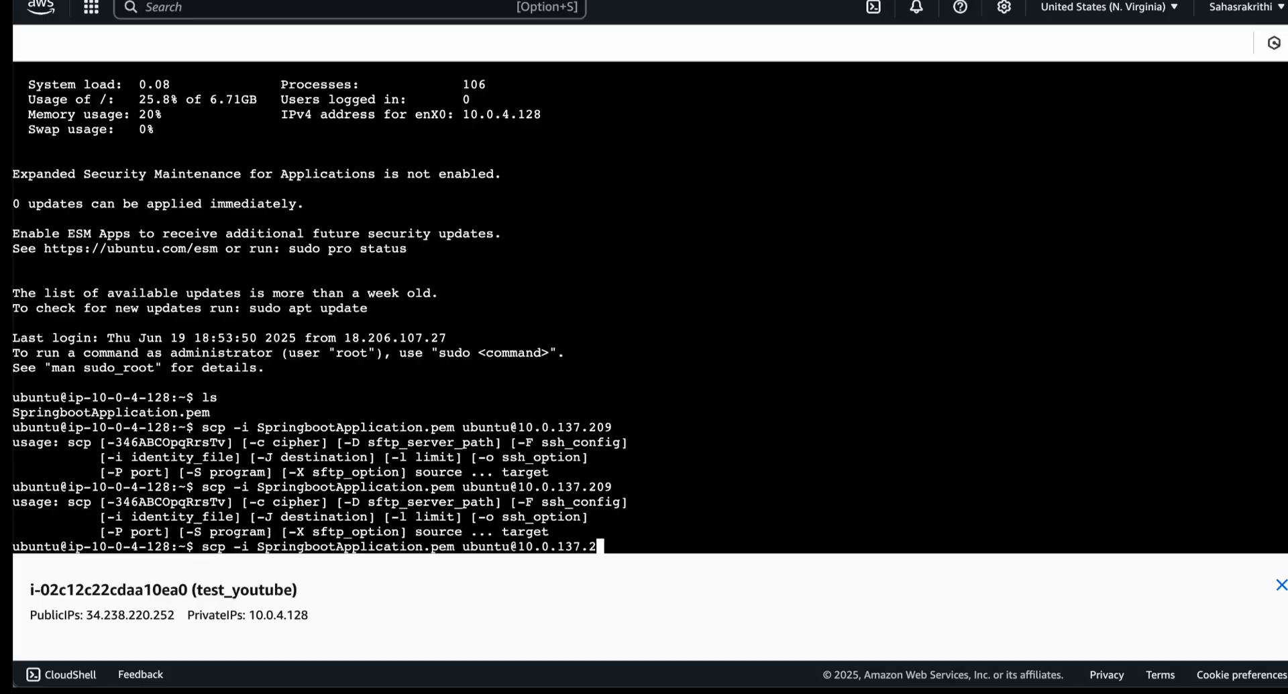
key(BackSpace)
key(BackSpace)
key(super+v)
key(Return)
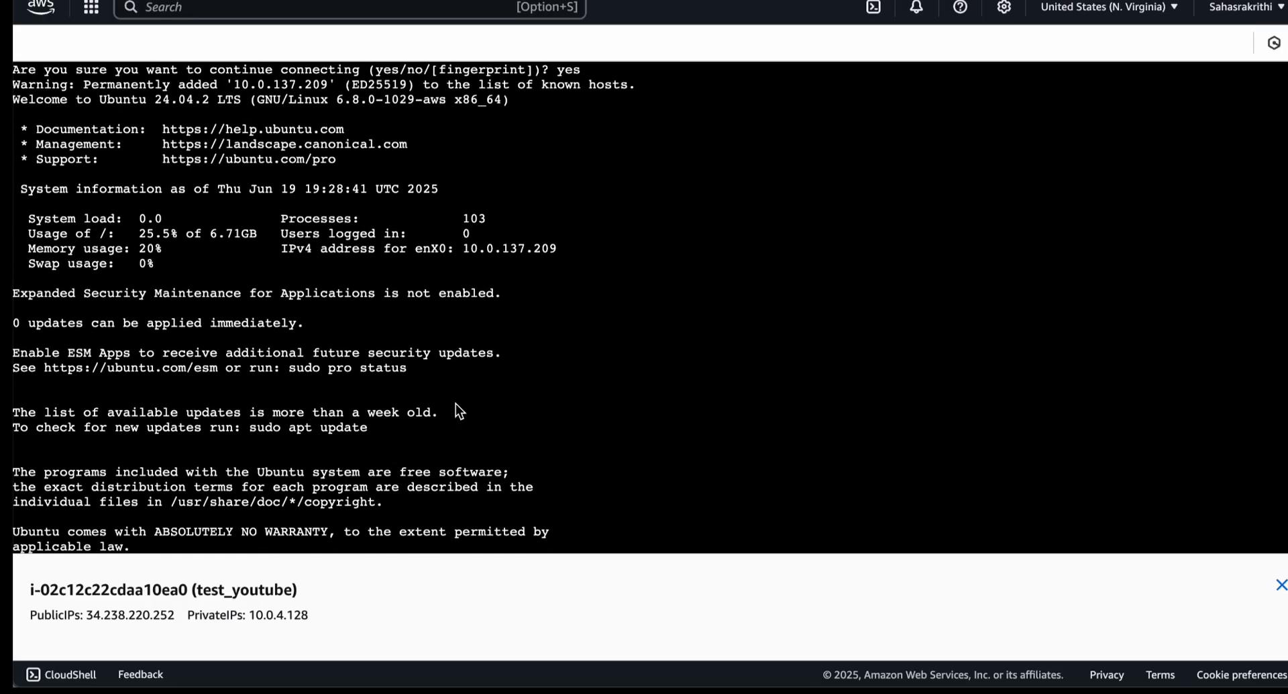
Review the terminal's login output and open a new EC2 Instance Connect session to test_youtube over its public IP as ubuntu.
scroll(456, 404, up, 5)
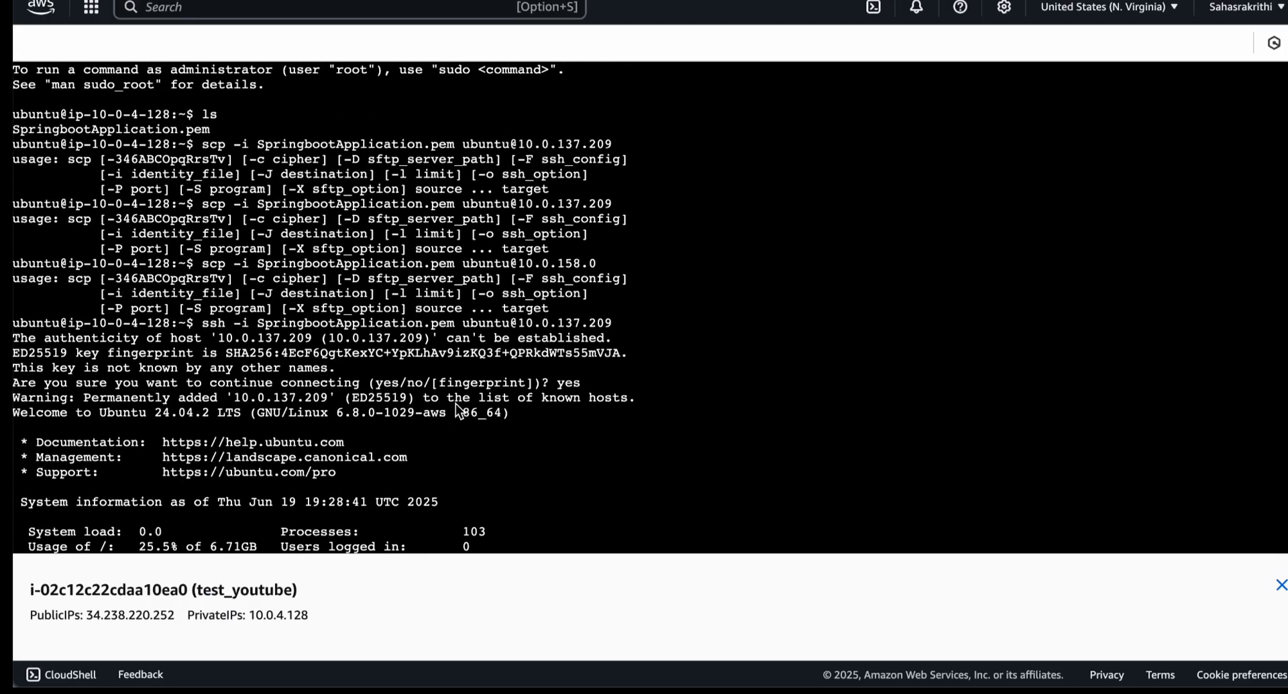
scroll(457, 404, down, 3)
scroll(457, 404, down, 6)
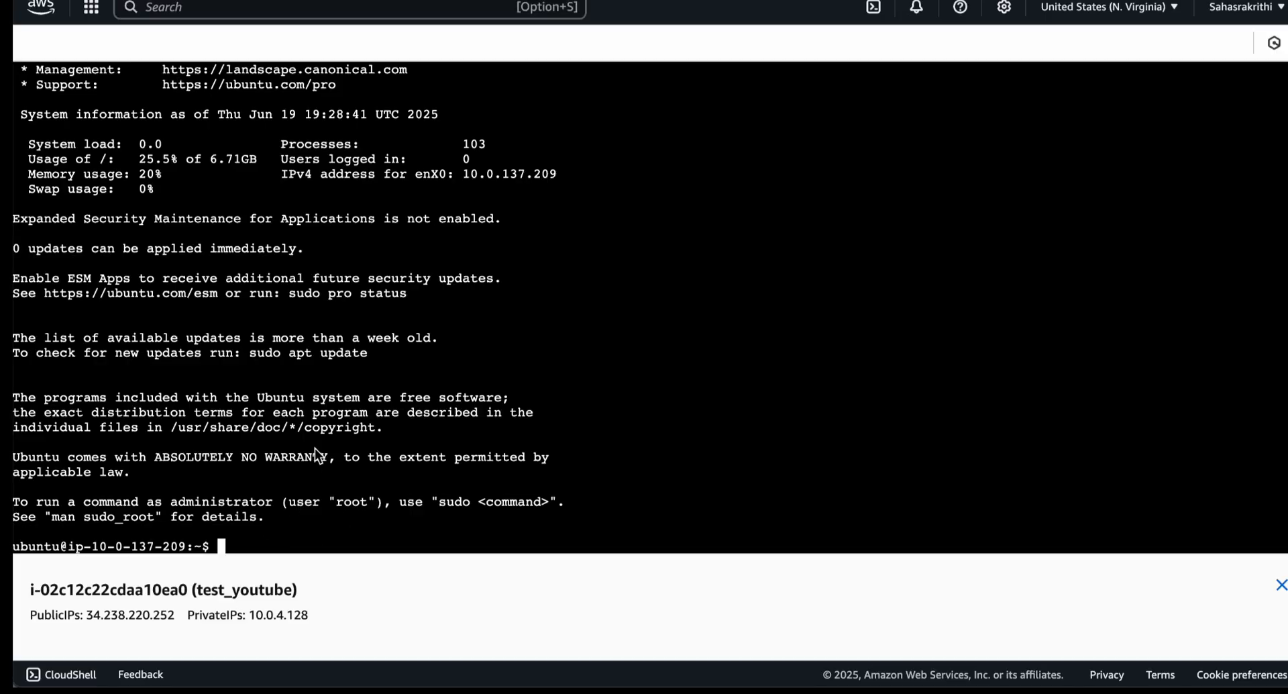
click(683, 1)
click(251, 548)
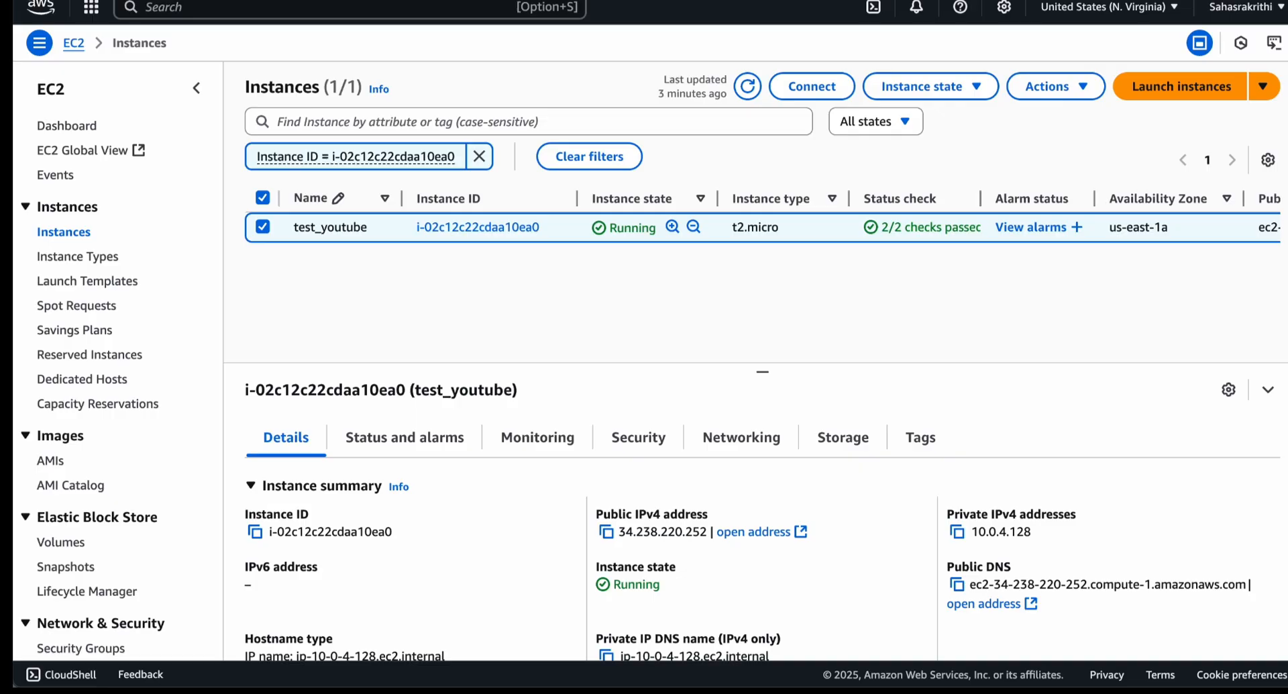
click(809, 86)
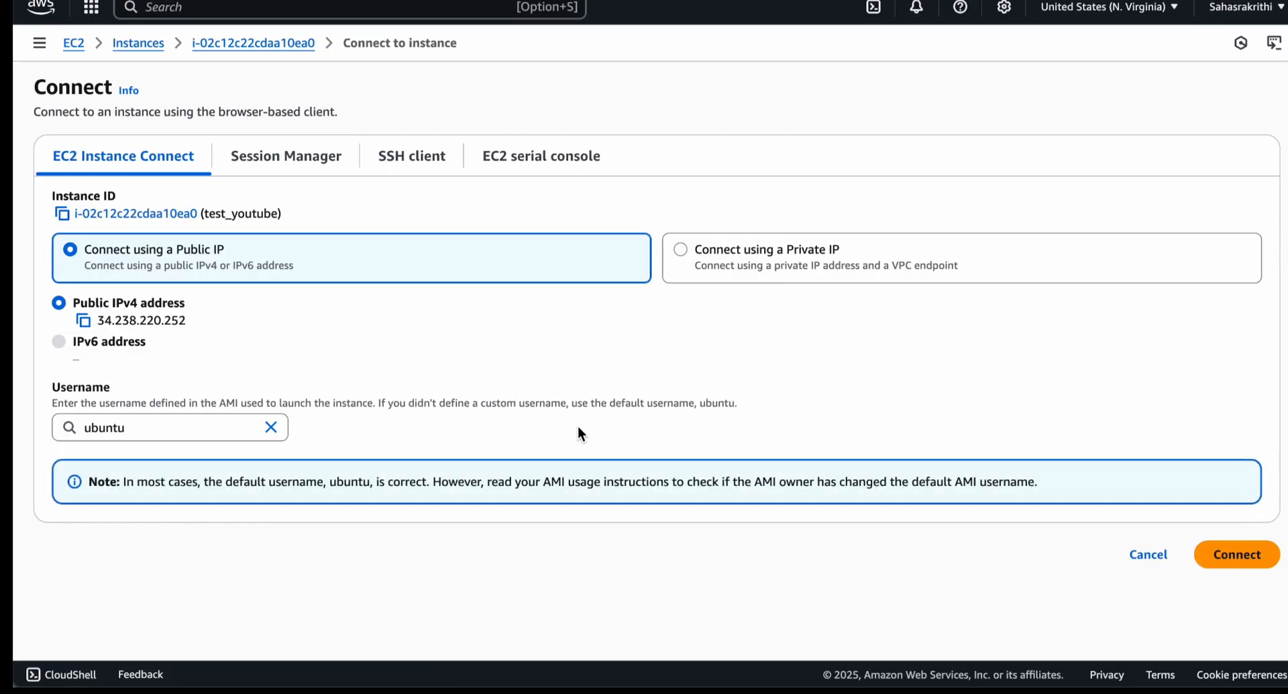
click(1230, 565)
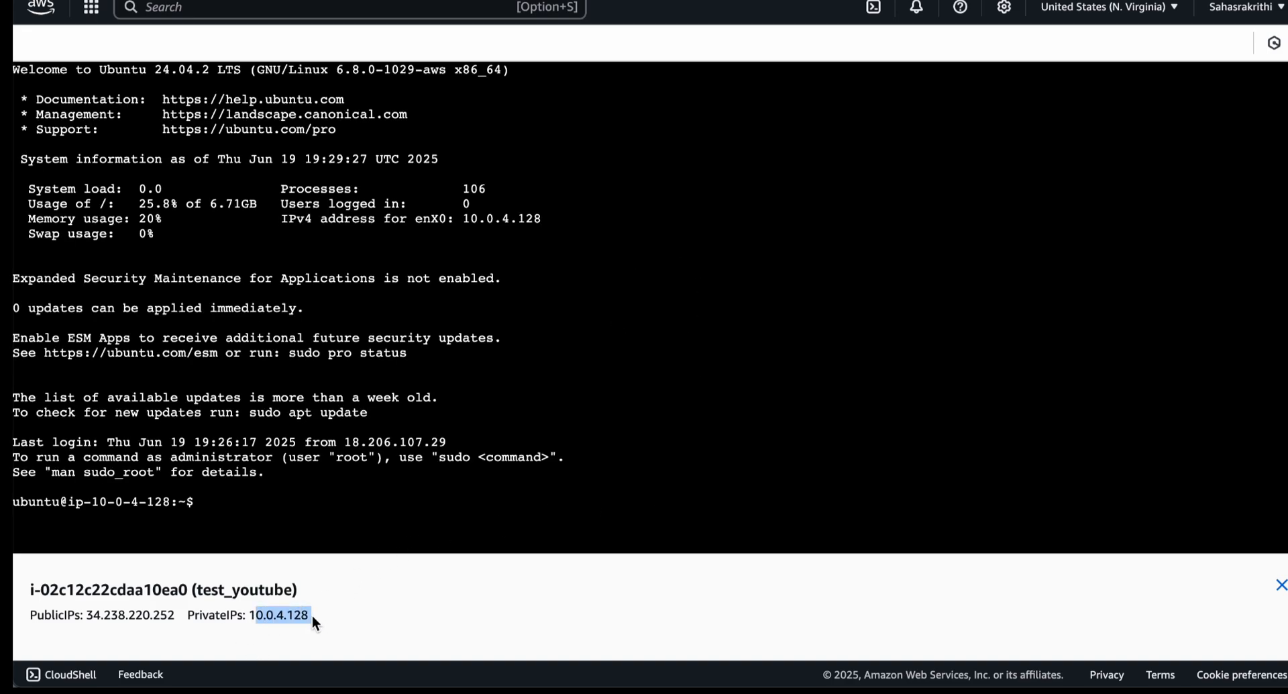
click(231, 502)
text(ls)
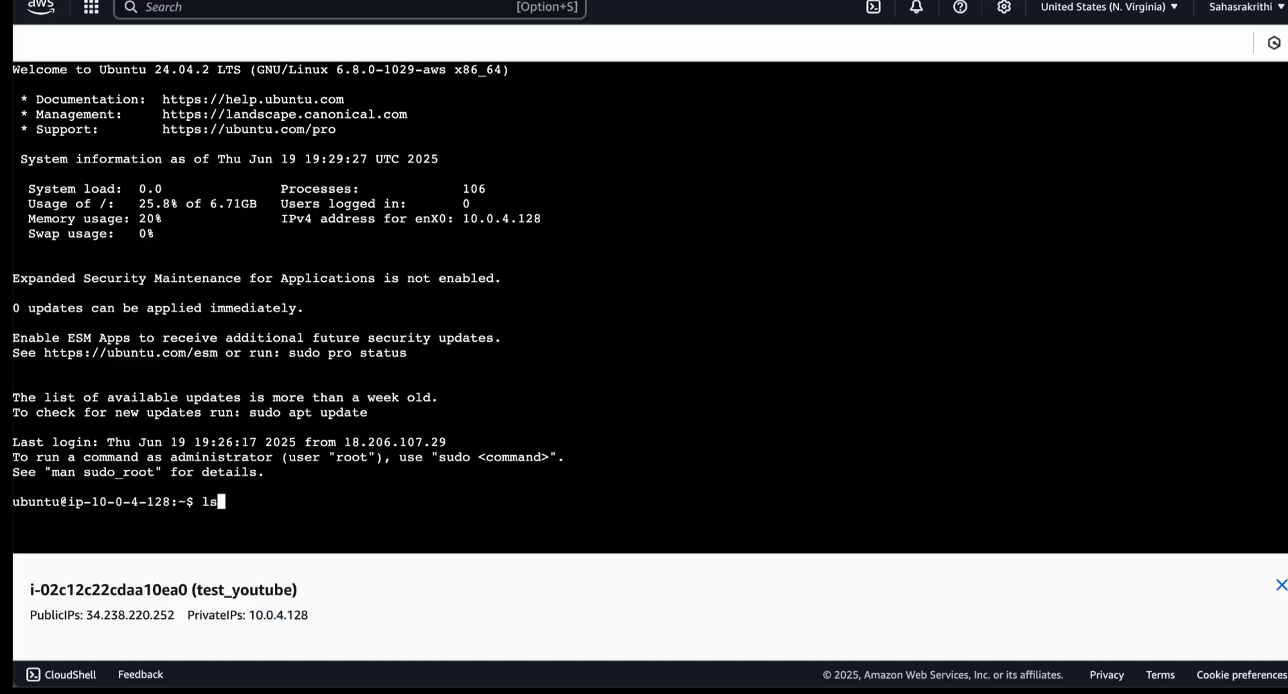
key(Return)
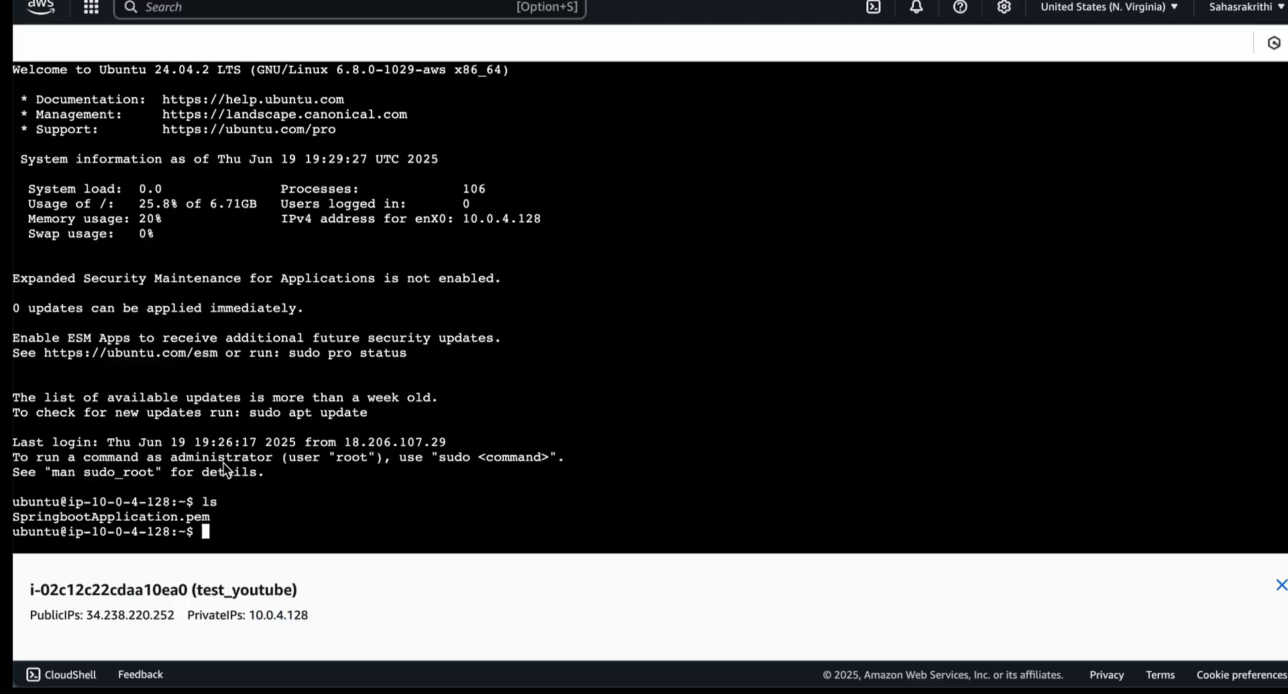
text(ssh -i SpringbootApplication.pem ubuntu@10.0.137.209)
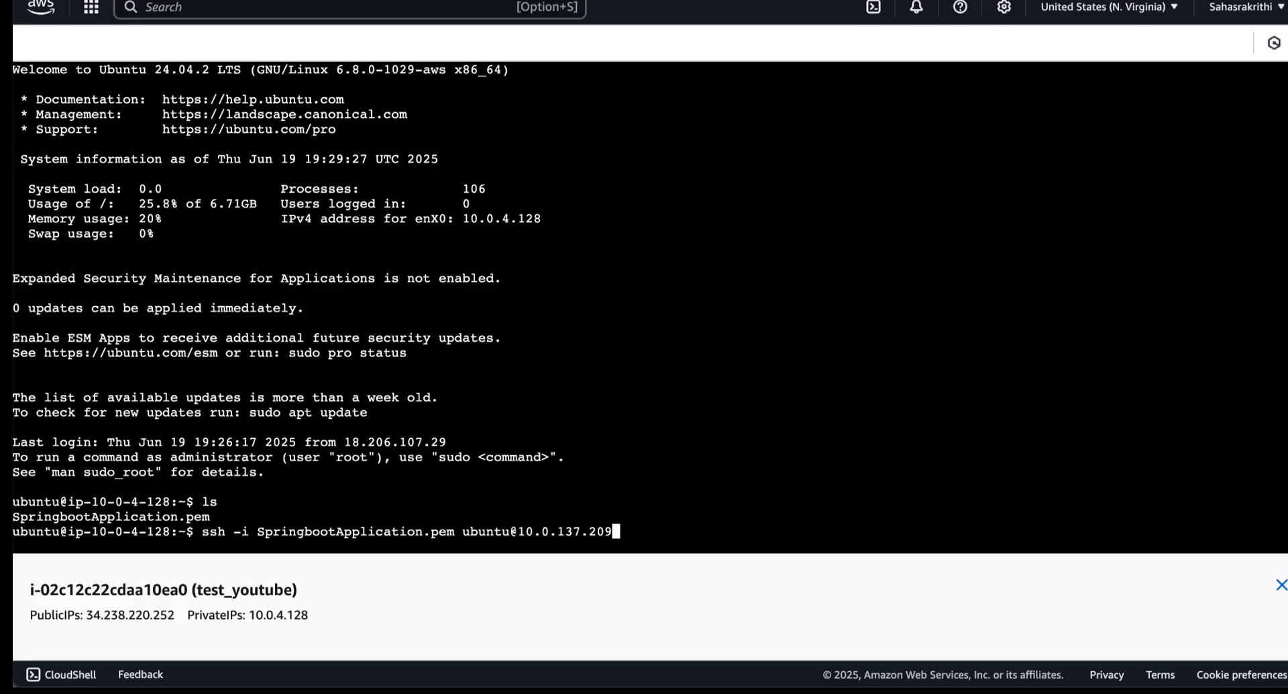
double_click(203, 533)
double_click(248, 532)
drag(261, 533, 460, 537)
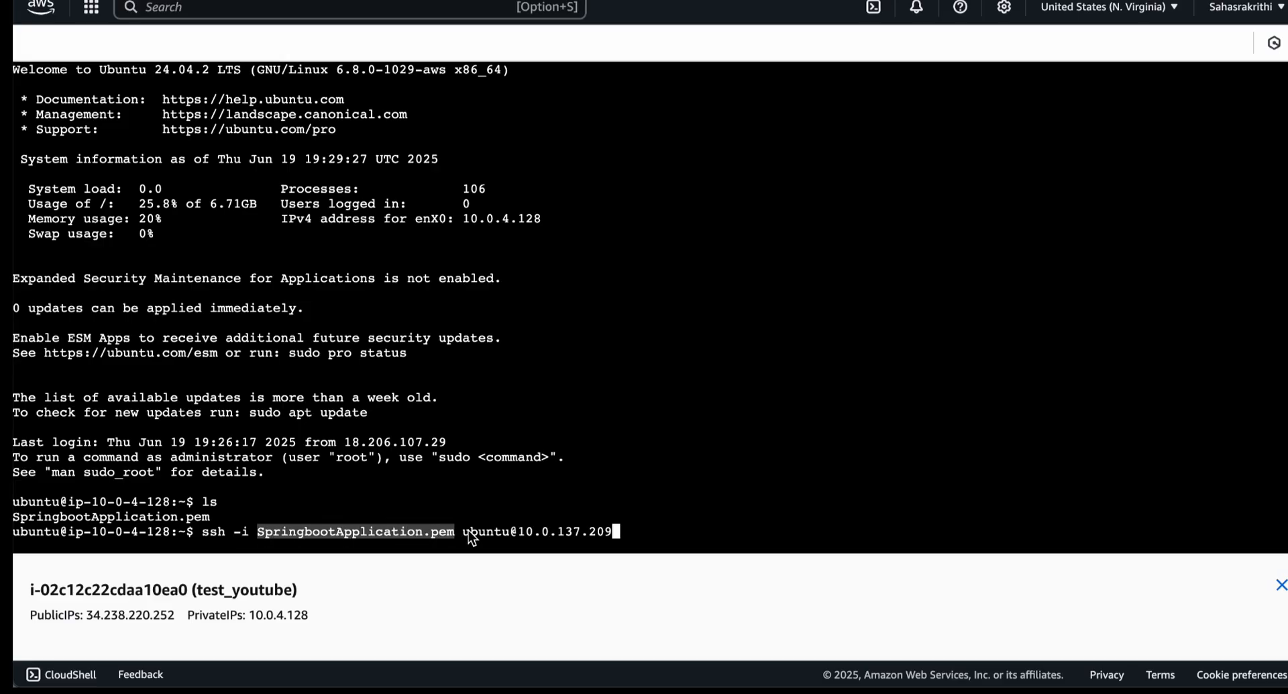
click(466, 531)
Select only instance i-0cdbf7135d2b6e8fc in the running instances list, copy its private IPv4 address, and return to the terminal.
key(ctrl+shift+Tab)
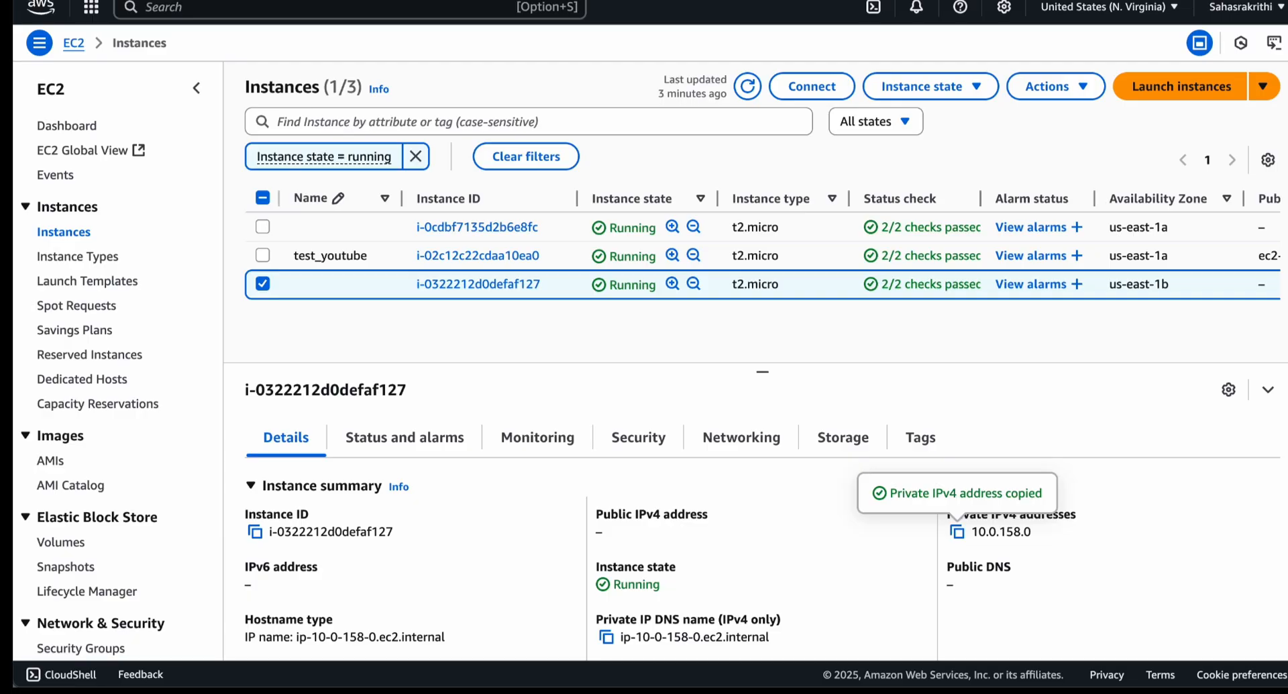
key(ctrl+Tab)
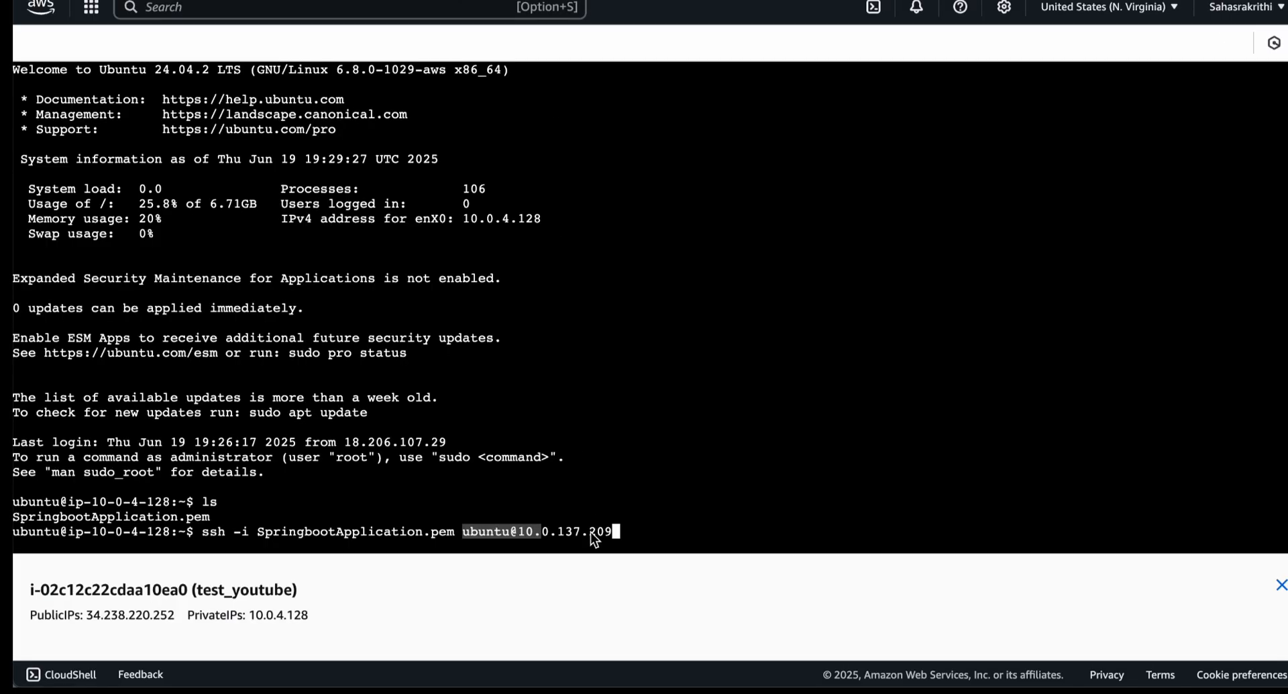
key(ctrl+shift+Tab)
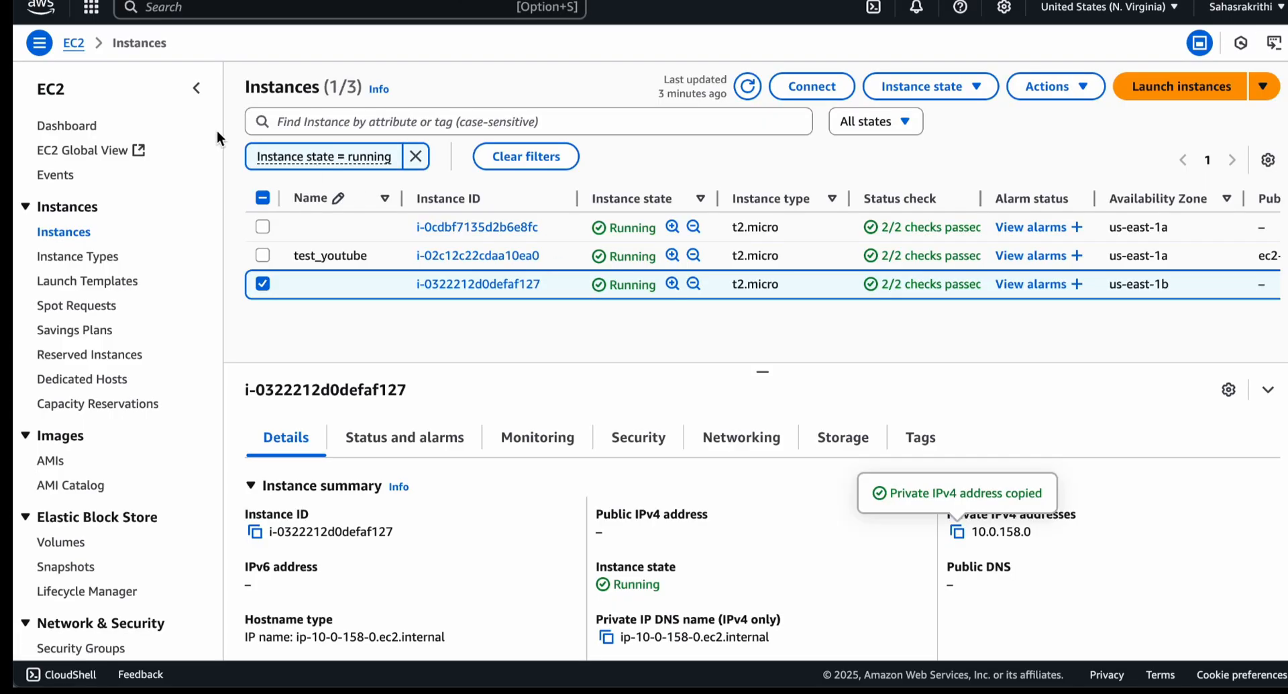
click(263, 226)
click(261, 284)
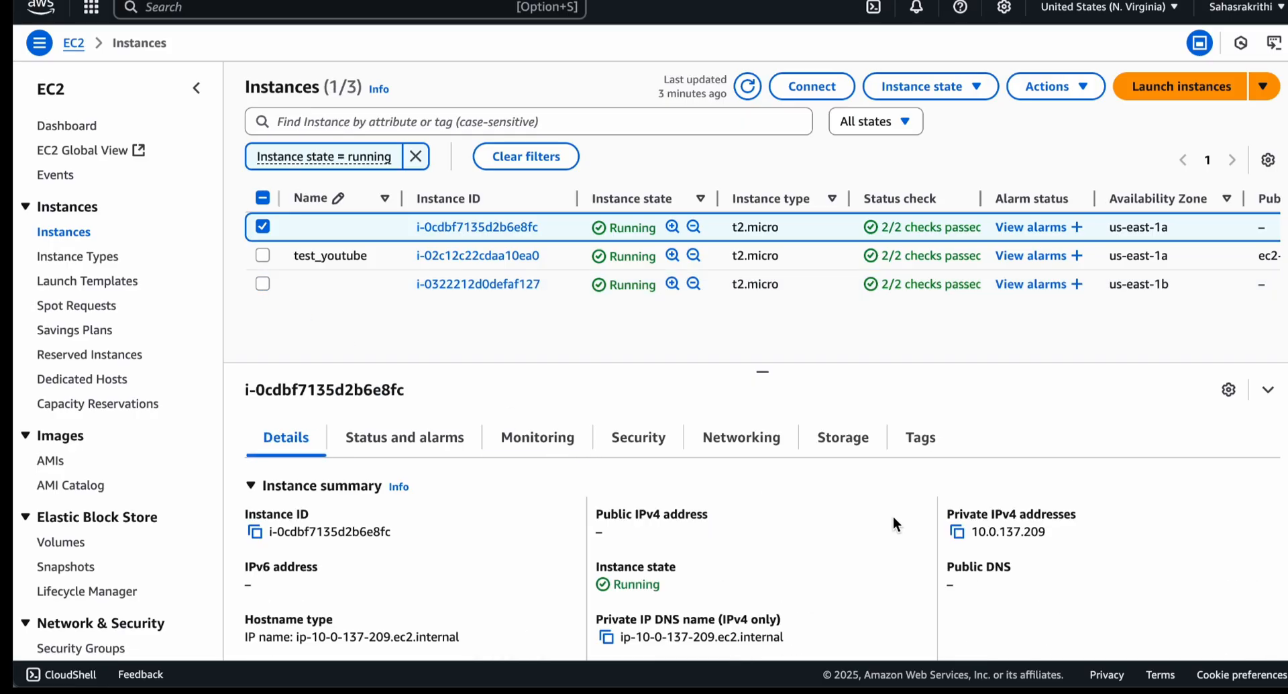
click(960, 533)
key(ctrl+Tab)
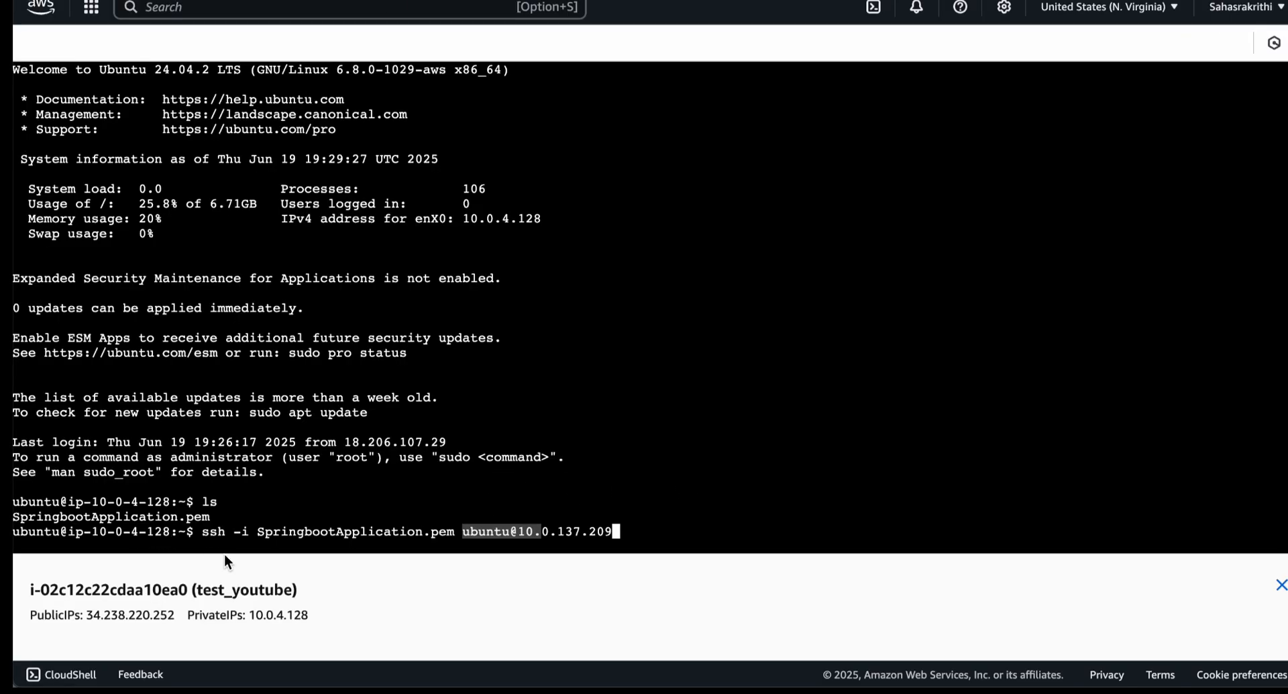
Run the entered ssh command to log in to the private instance at 10.0.137.209.
click(646, 539)
key(Return)
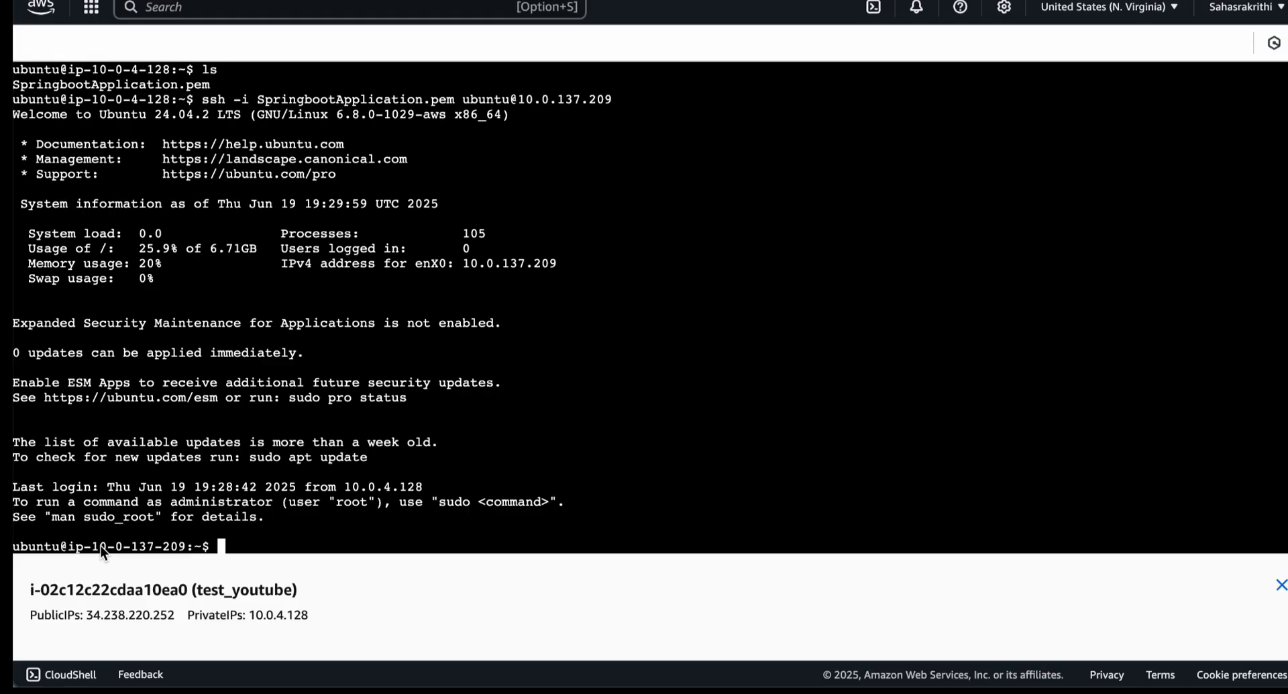
drag(172, 545, 195, 539)
click(194, 541)
Try sudo apt-update on the private instance, and refresh its package lists with sudo apt update.
text(ssh)
key(BackSpace)
key(BackSpace)
key(BackSpace)
text(sudo apt)
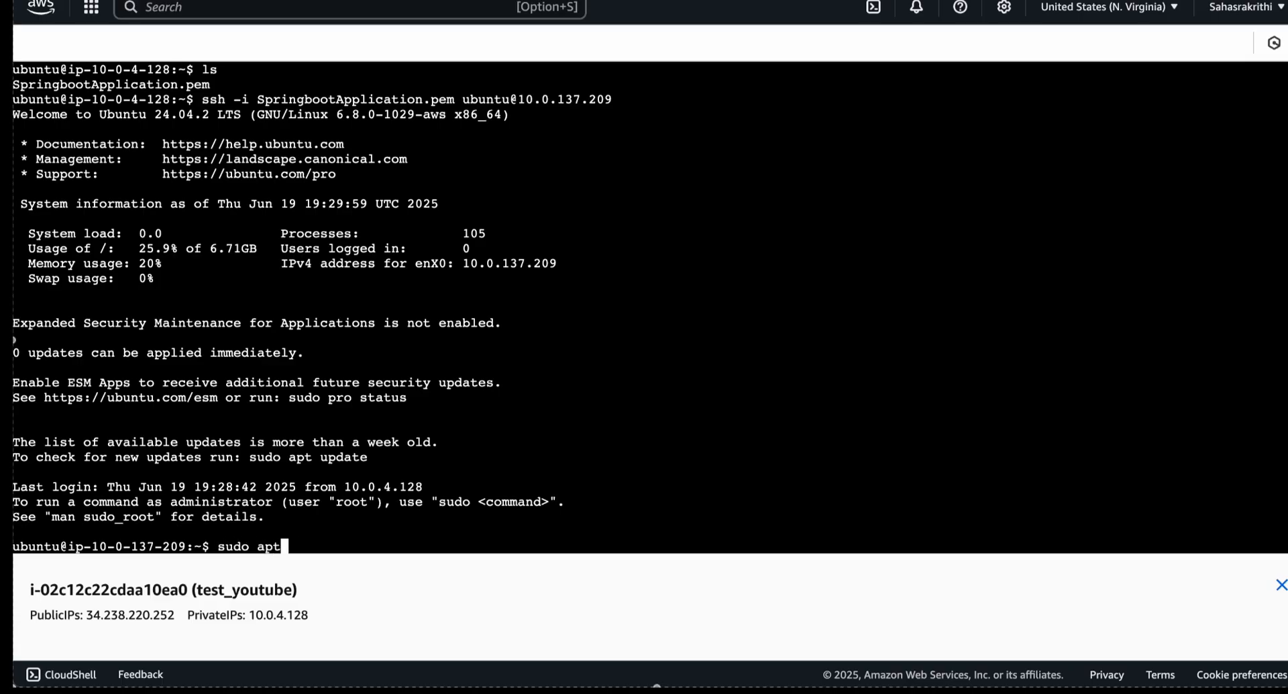
text(-update)
key(Return)
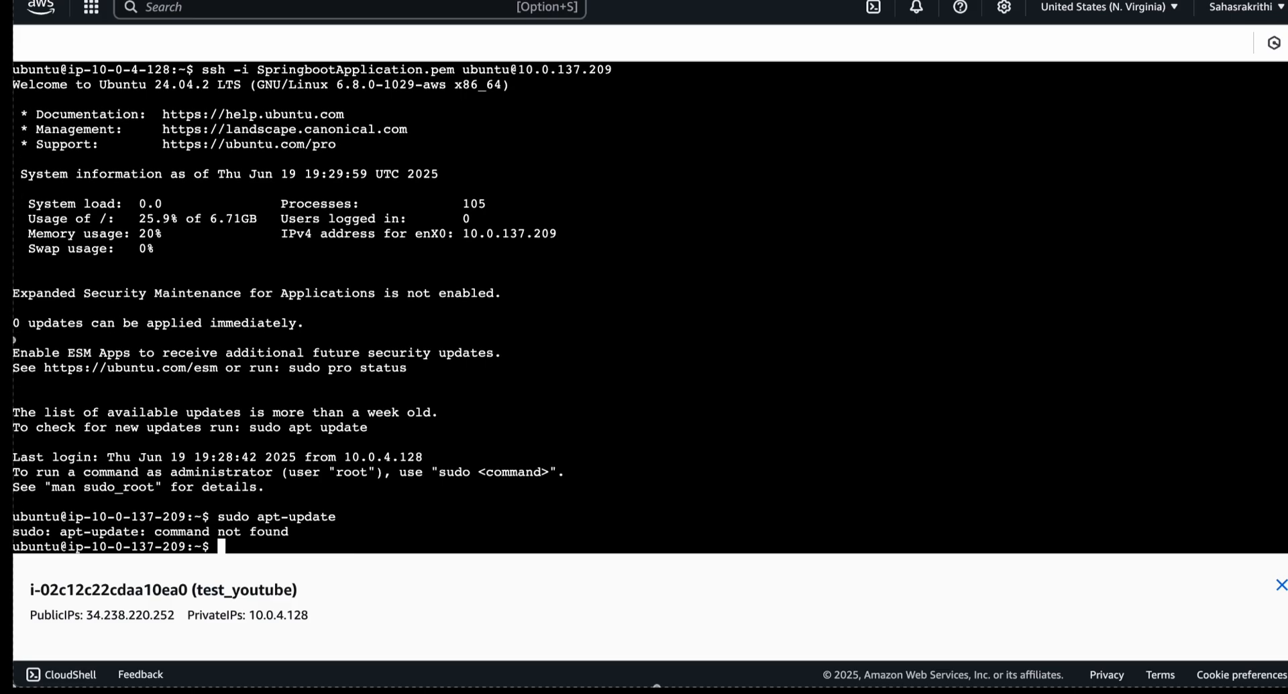
text(sudo apt update)
key(Return)
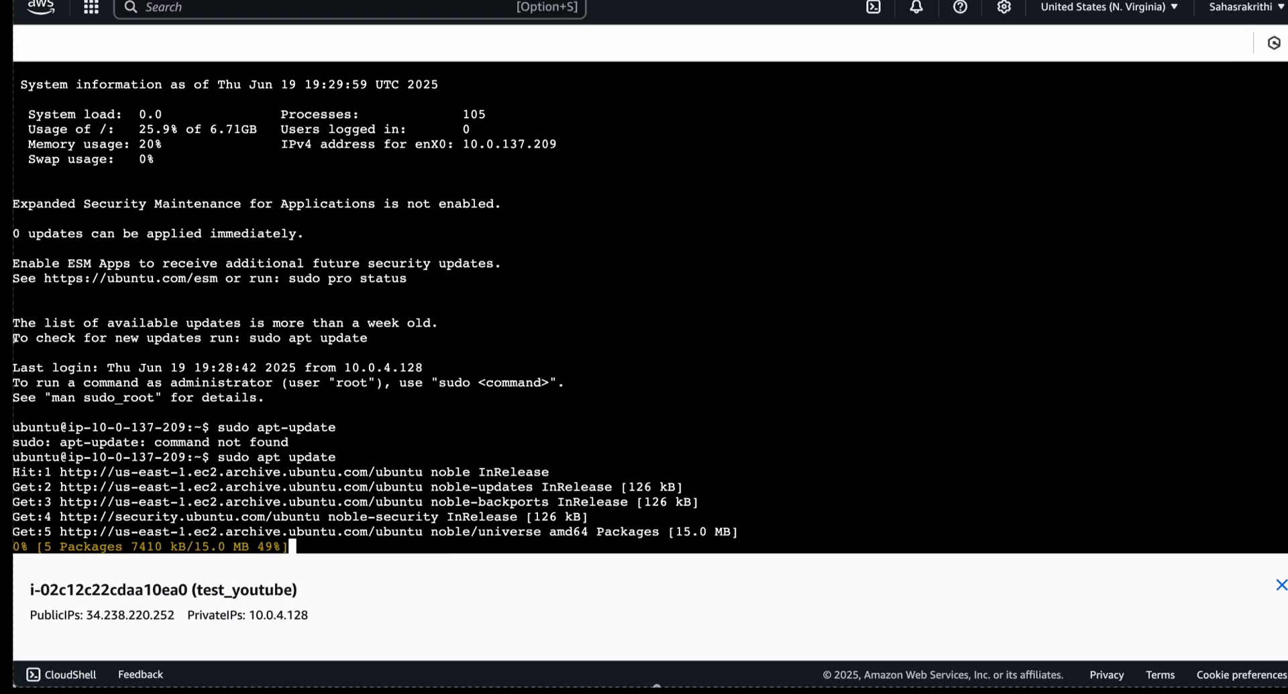
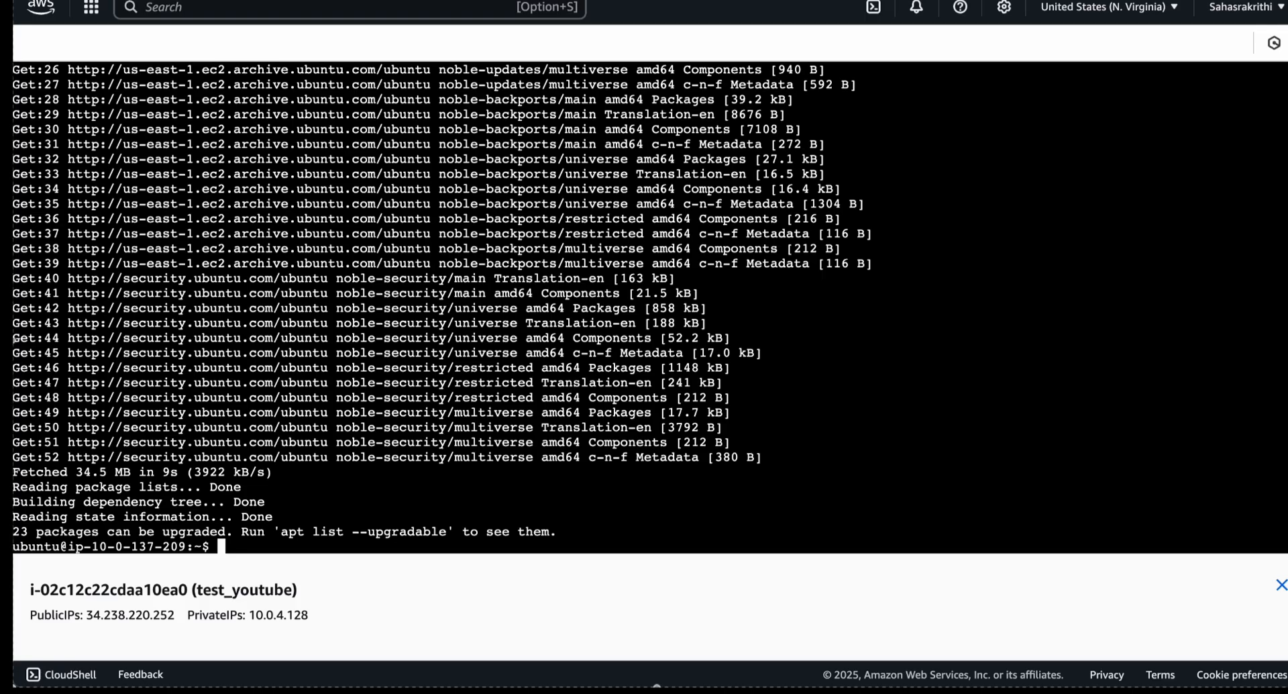
Start Python 3 and try to open index.html with vi from the Python prompt.
text(python3)
key(Return)
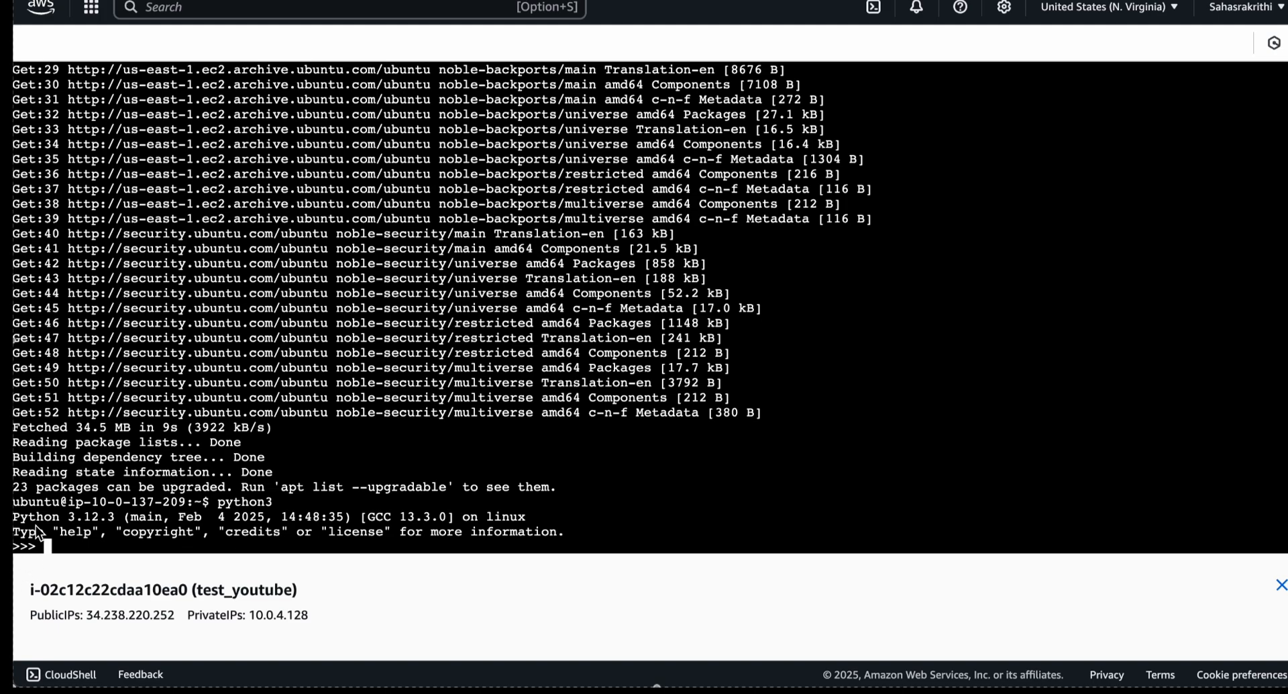
mouse_move(13, 523)
mouse_down()
mouse_move(92, 519)
mouse_move(14, 521)
mouse_up()
click(103, 543)
text(vi index.html)
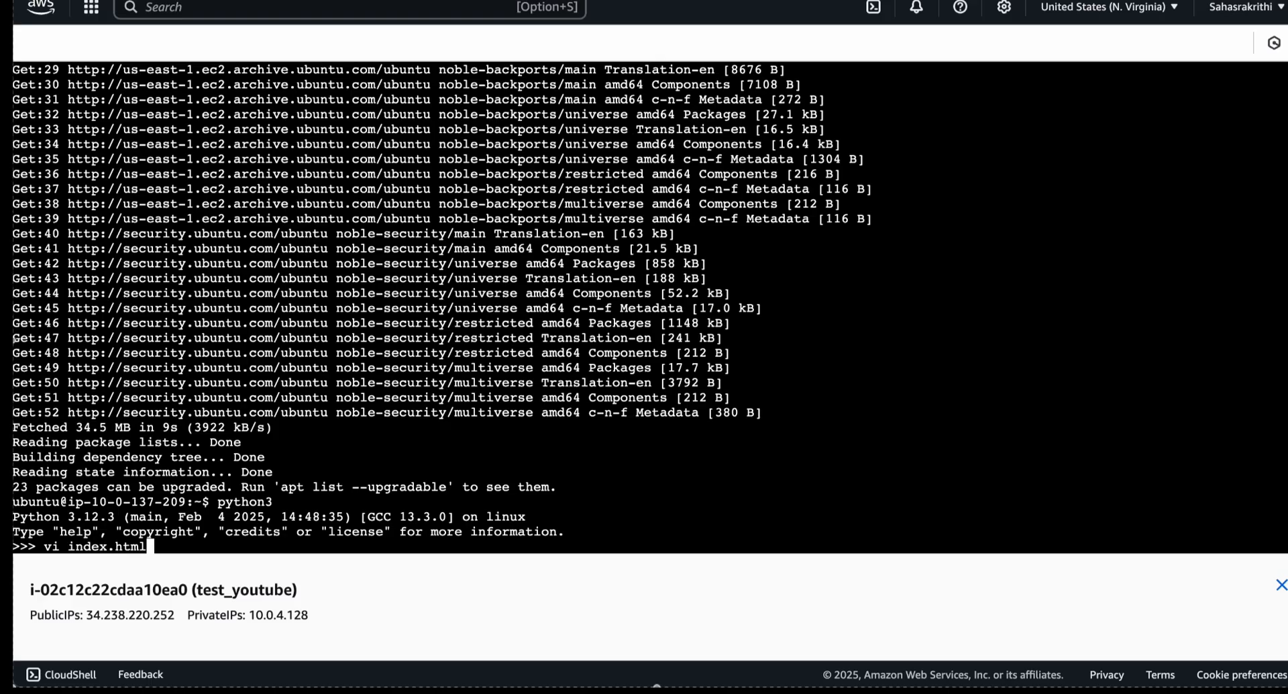
key(Return)
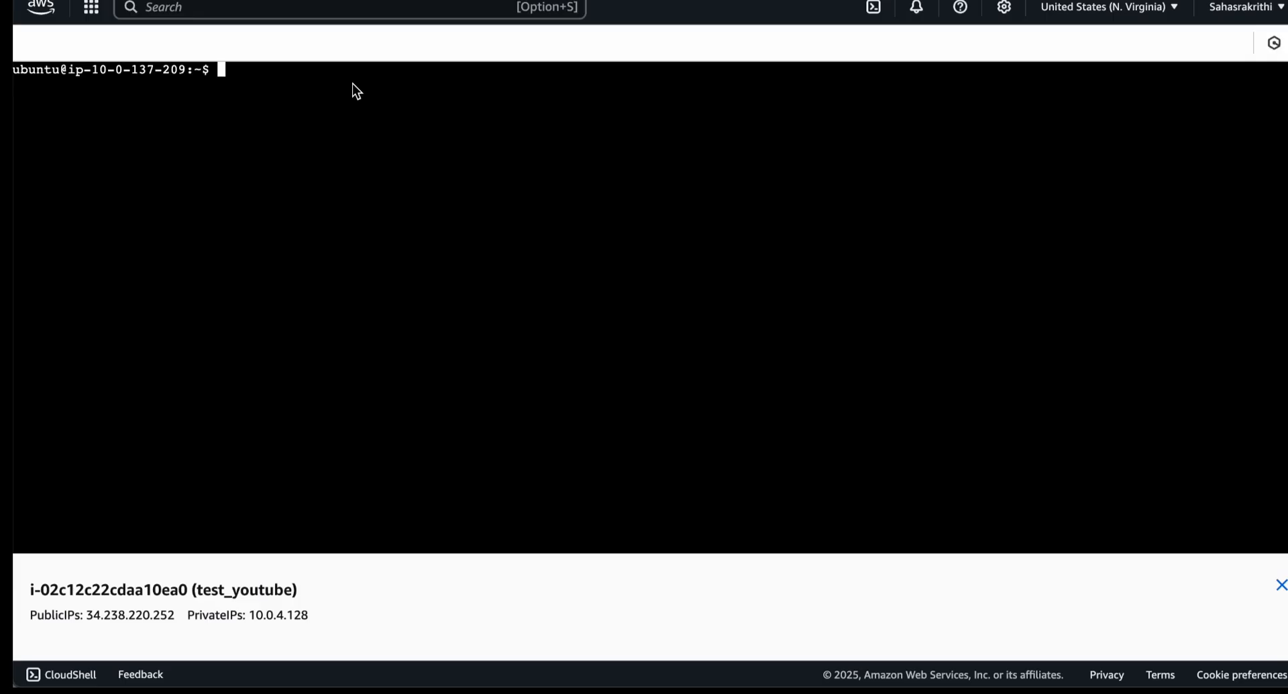
List the private instance's home directory, start python3 to check that Python is available, and exit the interpreter.
text(ls)
key(Return)
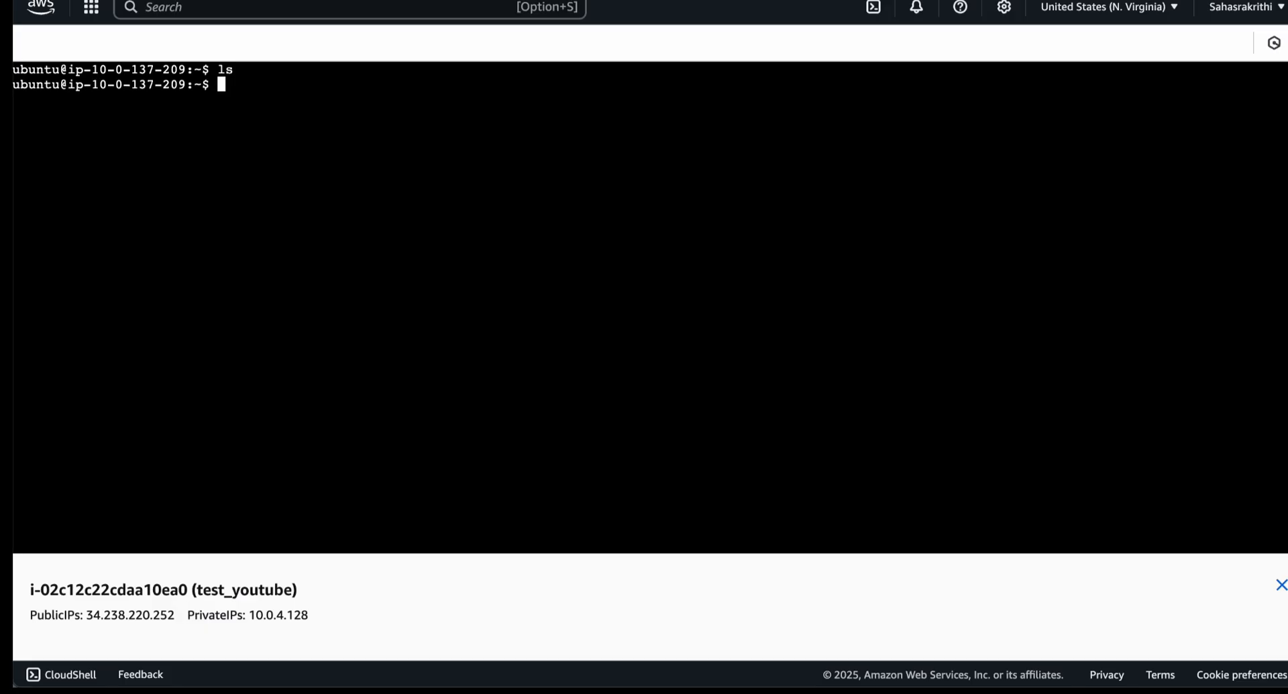
text(python3)
key(Return)
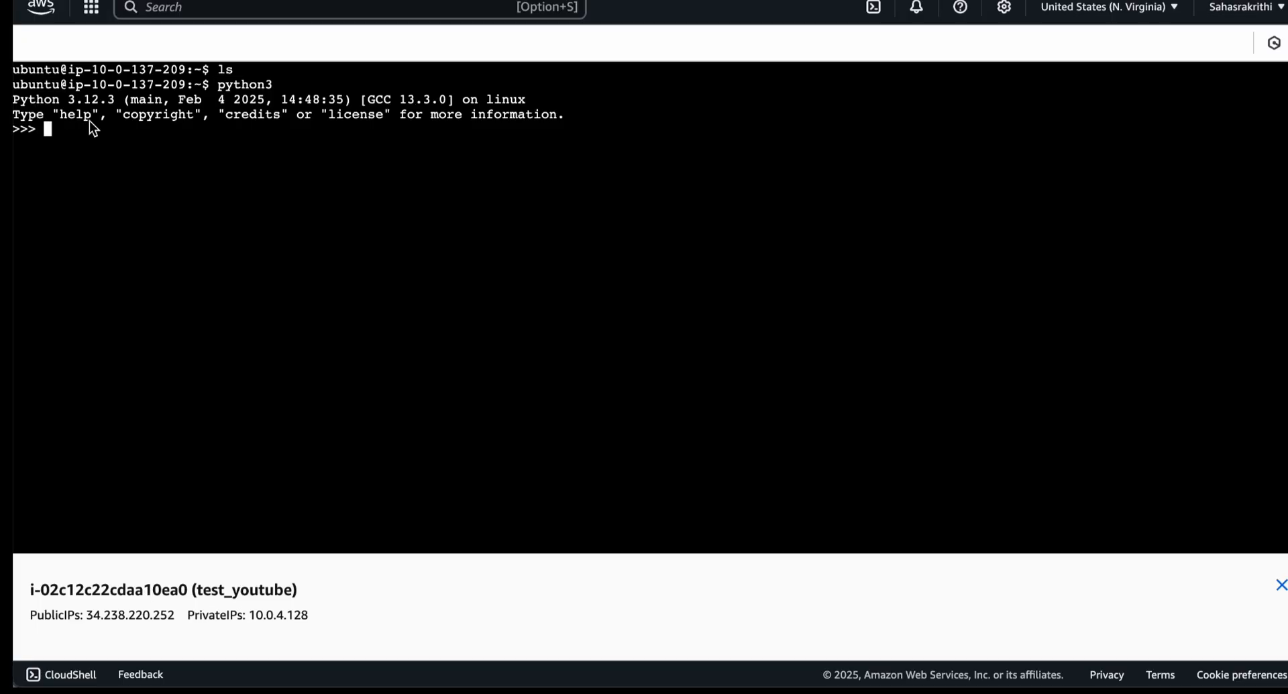
text(vim)
key(BackSpace)
key(BackSpace)
key(BackSpace)
key(BackSpace)
key(ctrl+d)
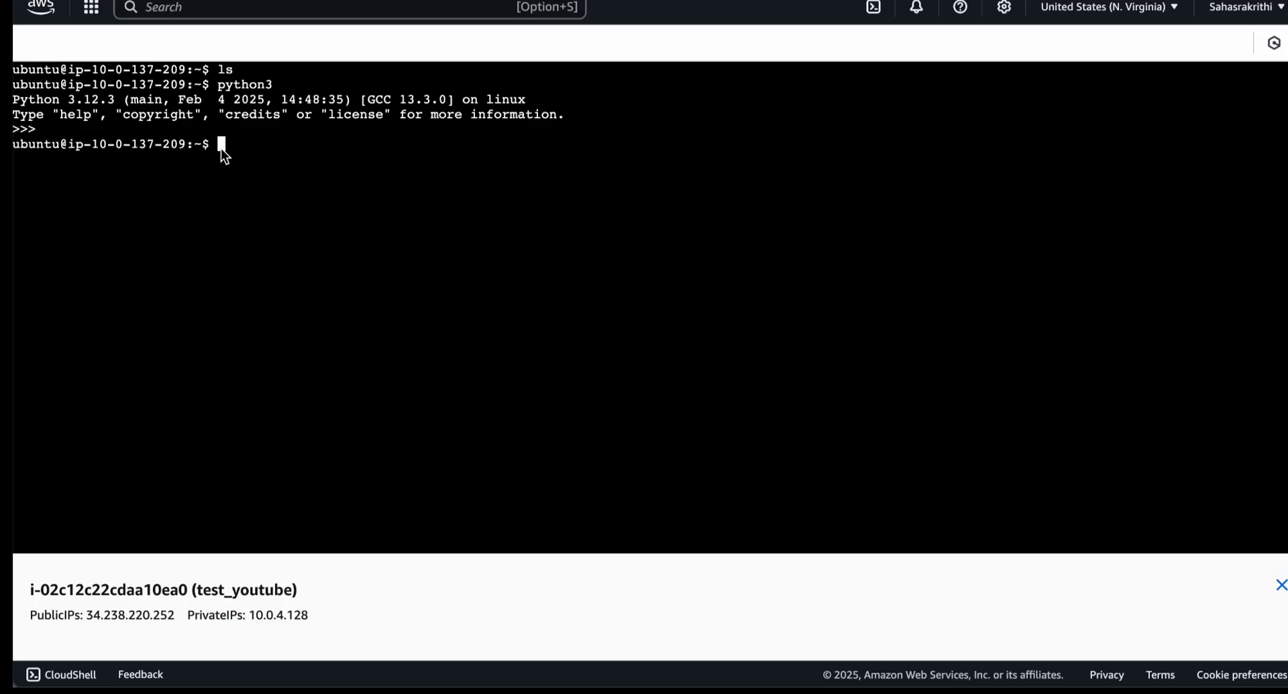
Create index.html in vim with an HTML page headed "First AWS S3 bucket access Successfully!", then save and quit.
text(vim index.html)
key(Return)
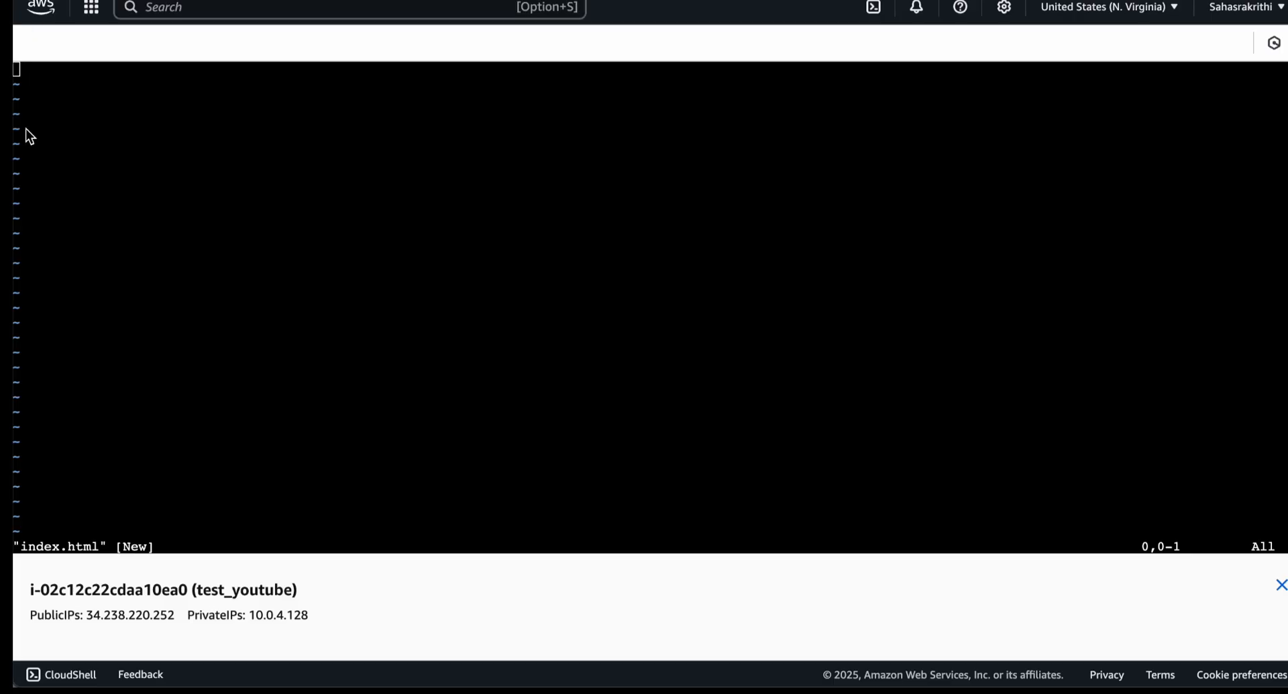
click(67, 43)
click(61, 74)
text(<!DOCTYPE html> <html> <body> <h1>First AWS S3 bucket access Successfully!</h1>  </body> </html>)
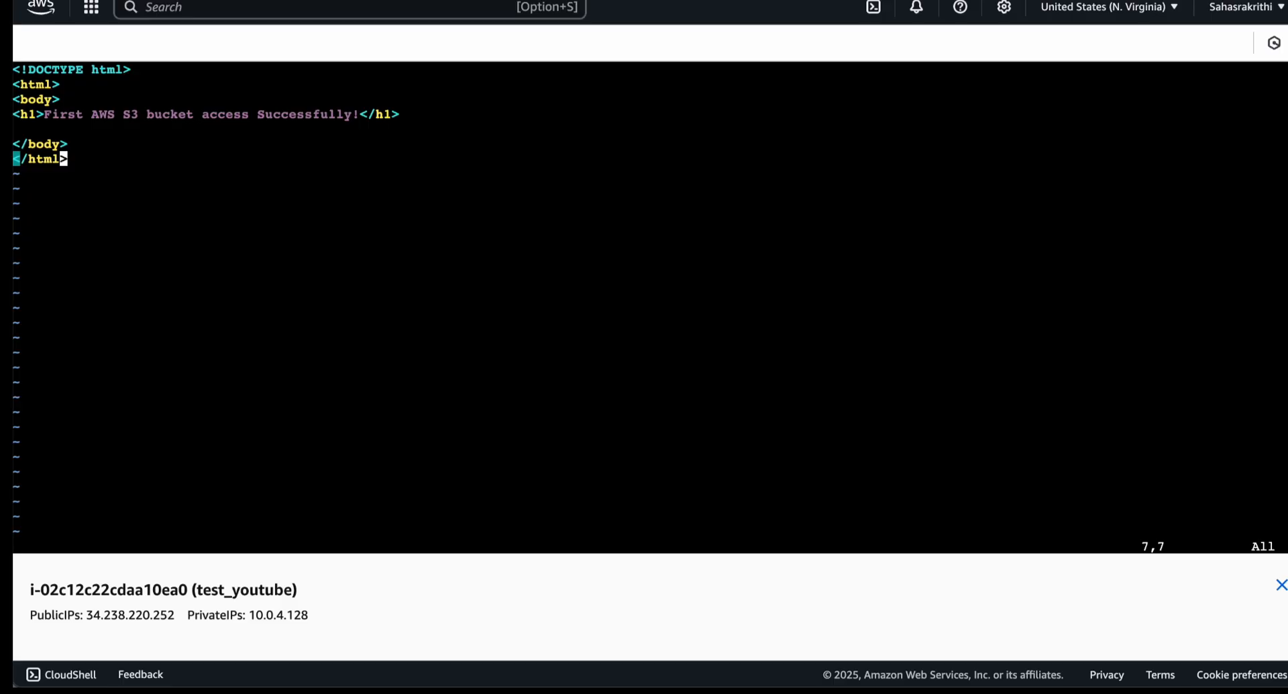
key(shift+colon)
text(wq!)
key(Return)
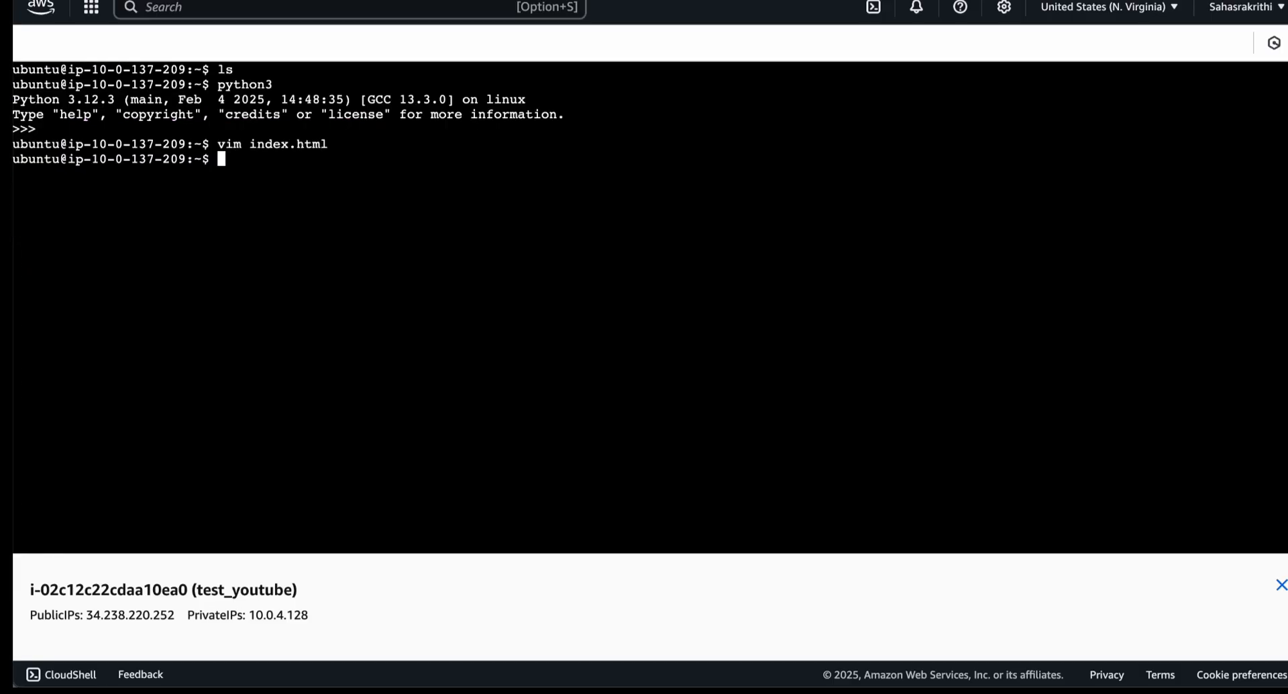
List the home directory's files and display the contents of index.html with cat.
text(ls)
key(Return)
text(cat index)
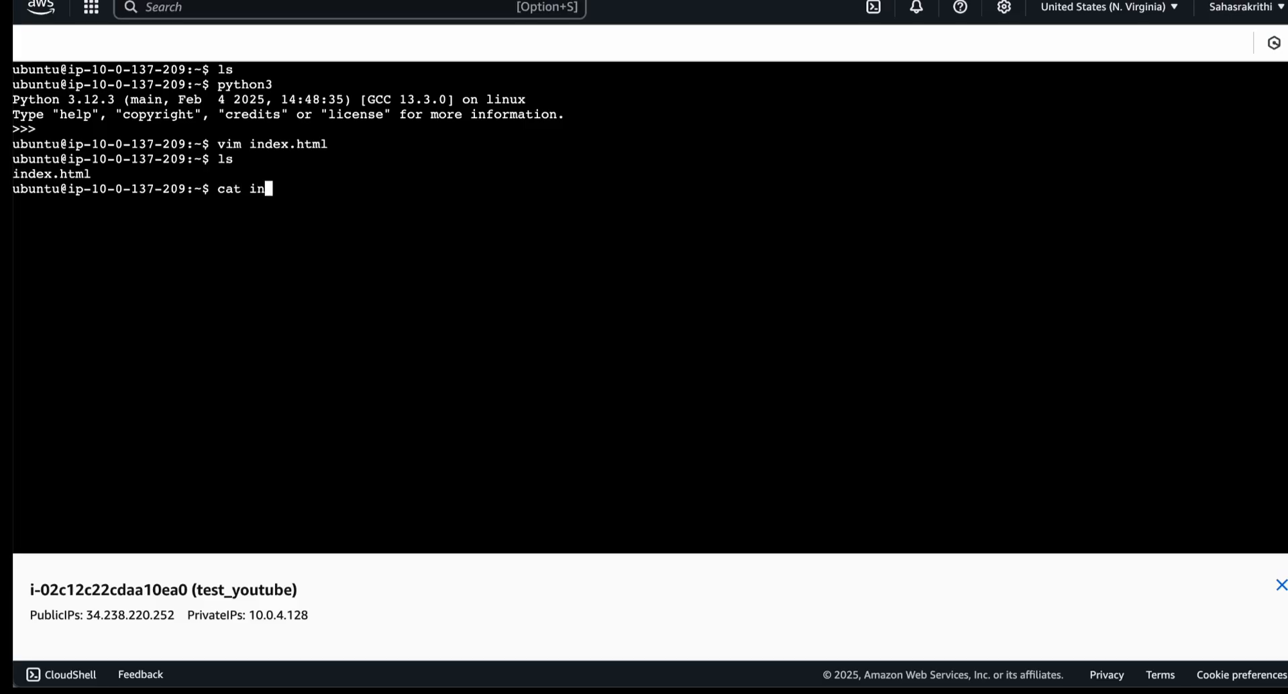
text(.hmtl)
key(BackSpace)
key(BackSpace)
key(BackSpace)
text(tml)
key(Return)
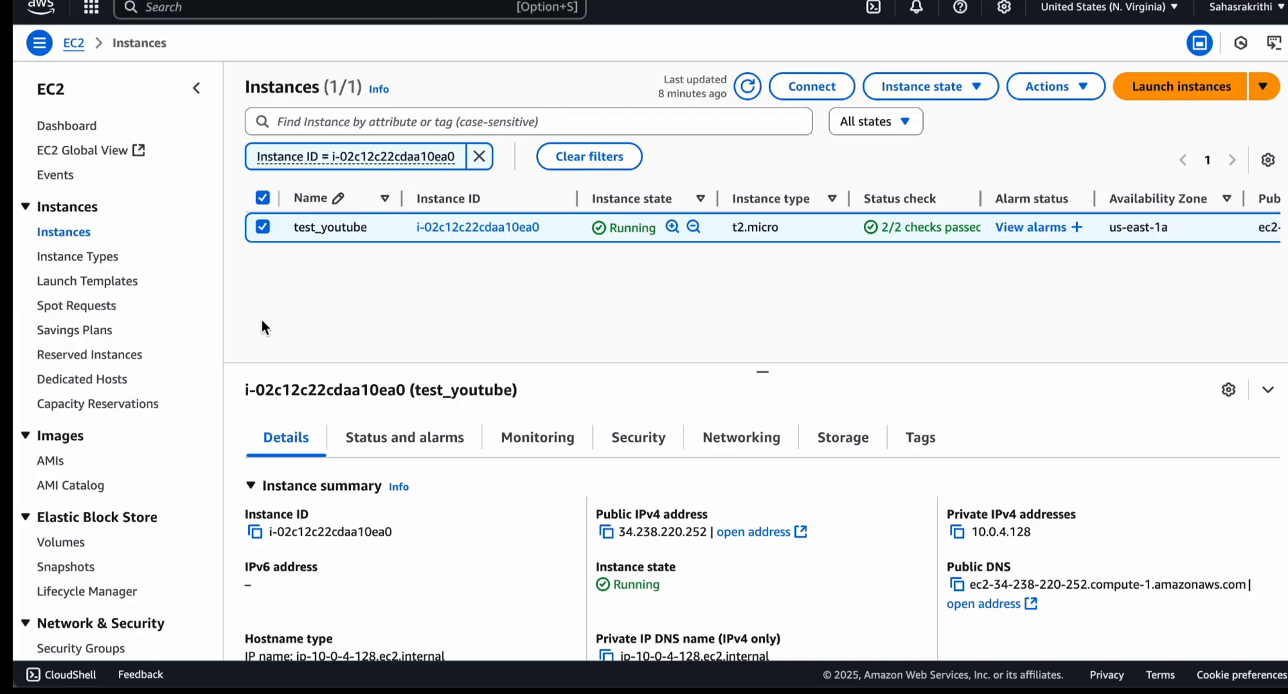
Open the EC2 target groups, review the python3 -m http.server 8000 command in the terminal, and return to the target groups list.
scroll(124, 390, down, 5)
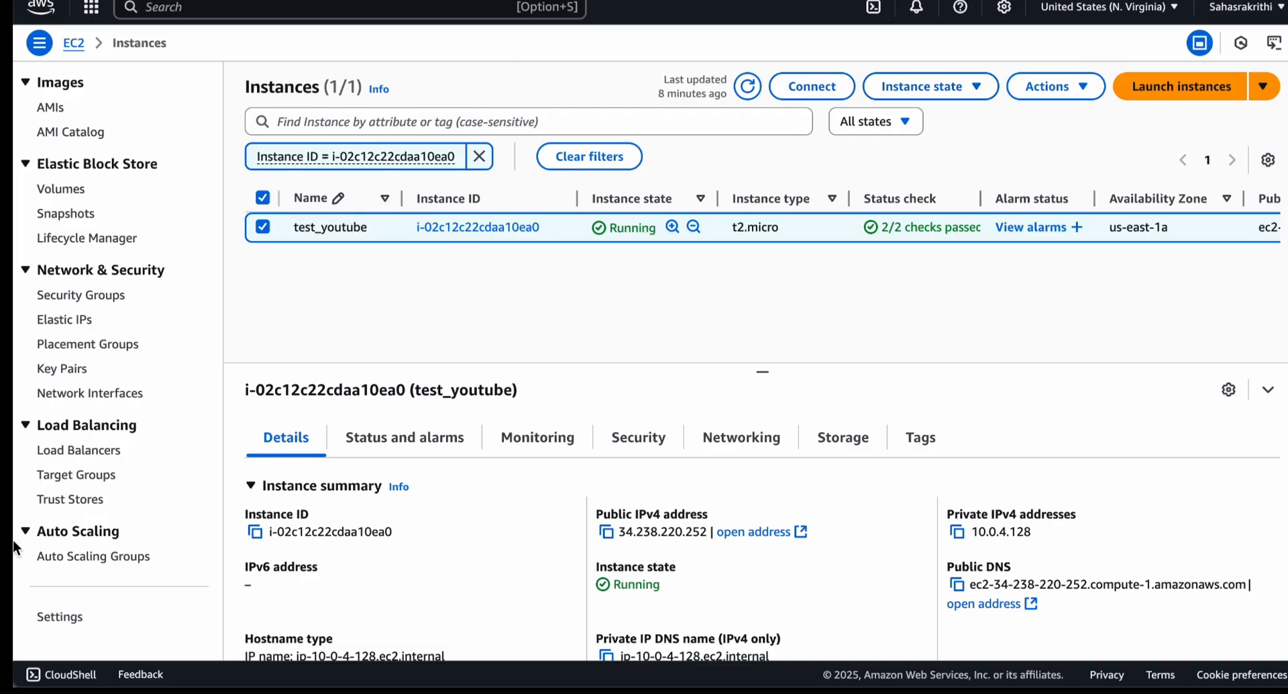
click(78, 473)
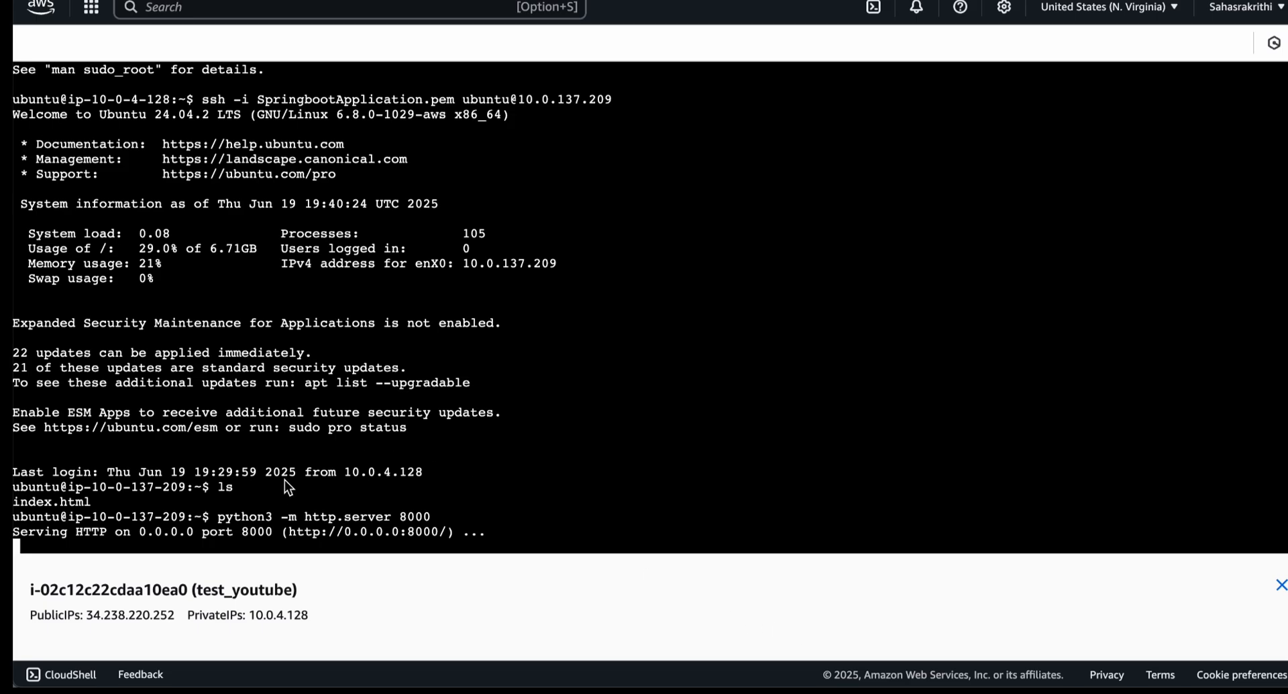
drag(210, 517, 435, 518)
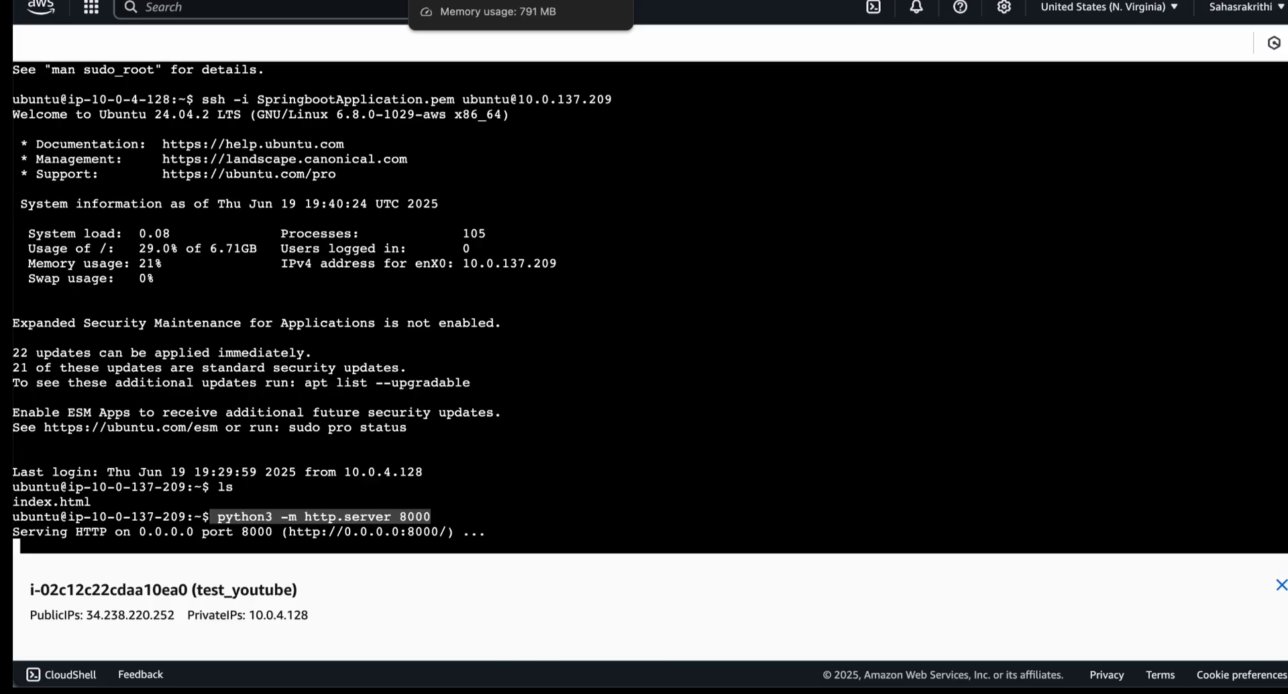
click(463, 0)
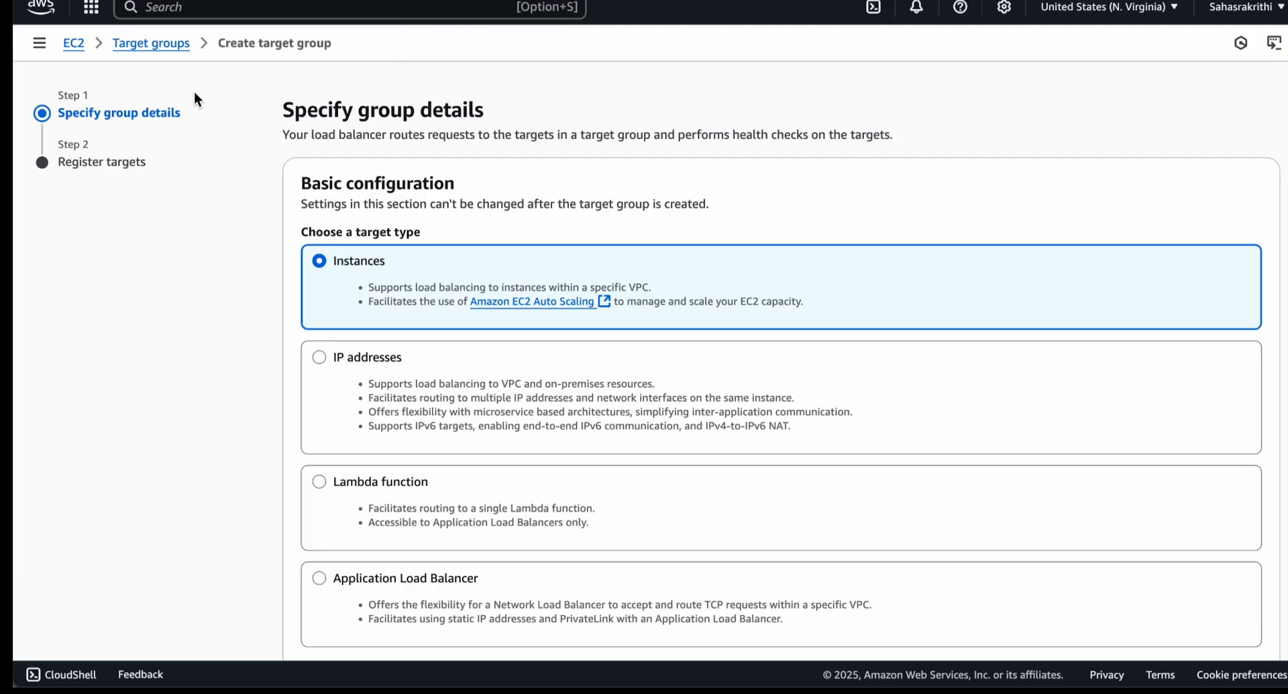
click(133, 43)
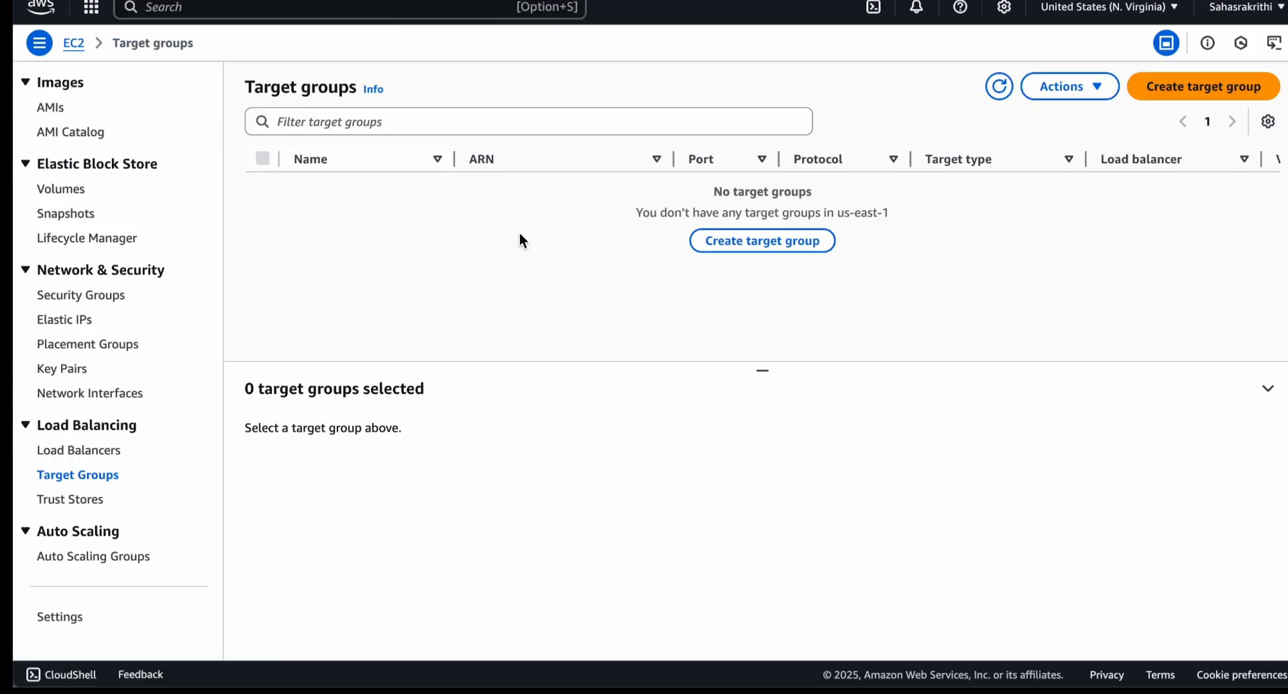
Start a new target group with the Instances target type and name it testyotube.
click(752, 240)
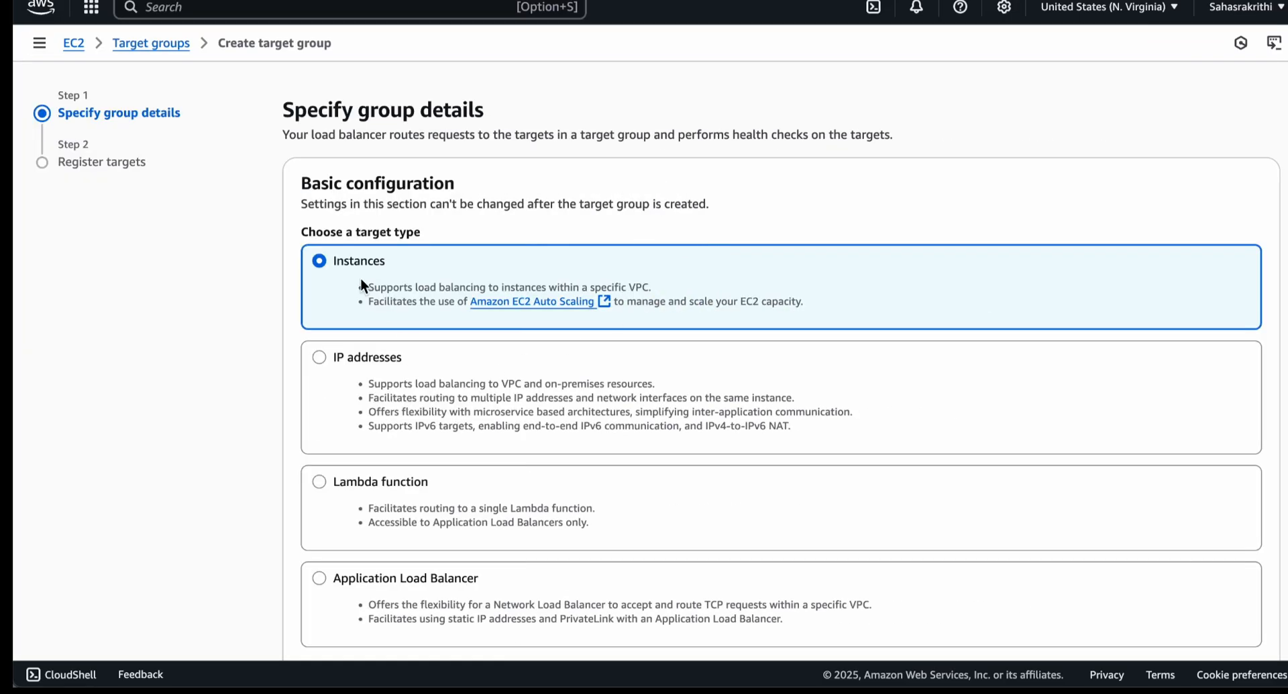
scroll(397, 275, down, 6)
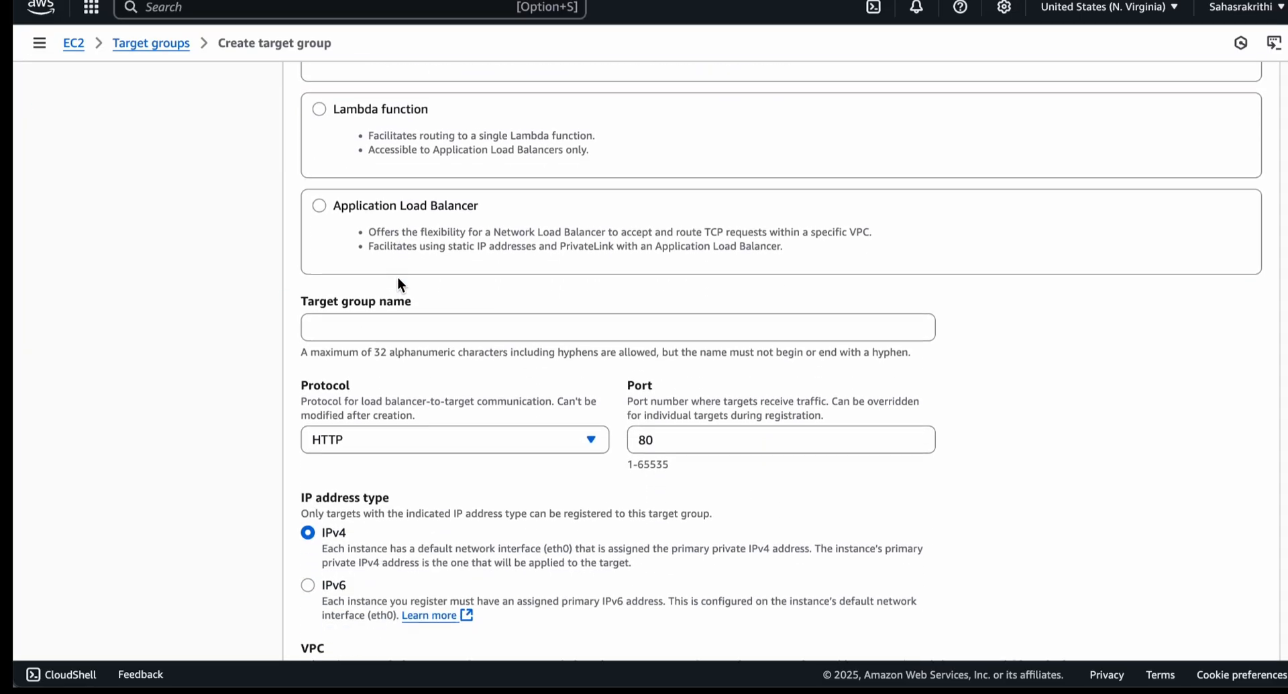
click(378, 313)
text(tes)
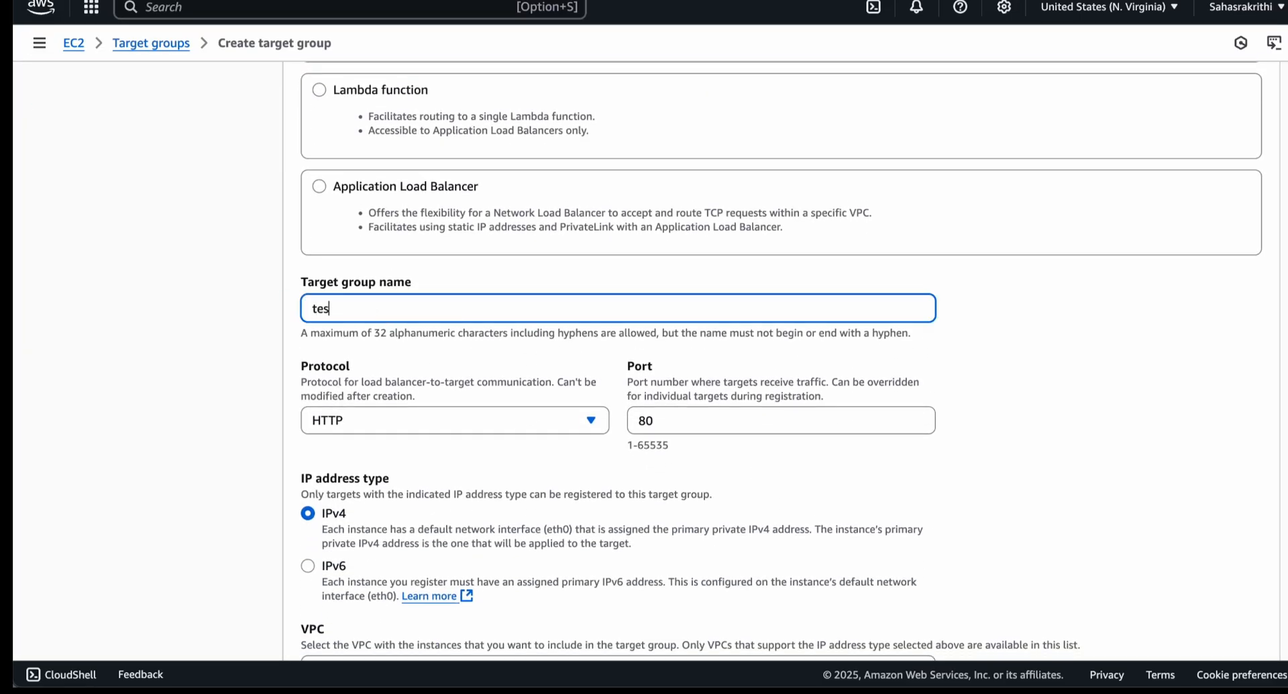
text(tYotube)
click(338, 312)
key(BackSpace)
text(y)
scroll(413, 349, down, 1)
Check the Python web server's port in the terminal session and set the target group's HTTP port to 8000.
click(681, 369)
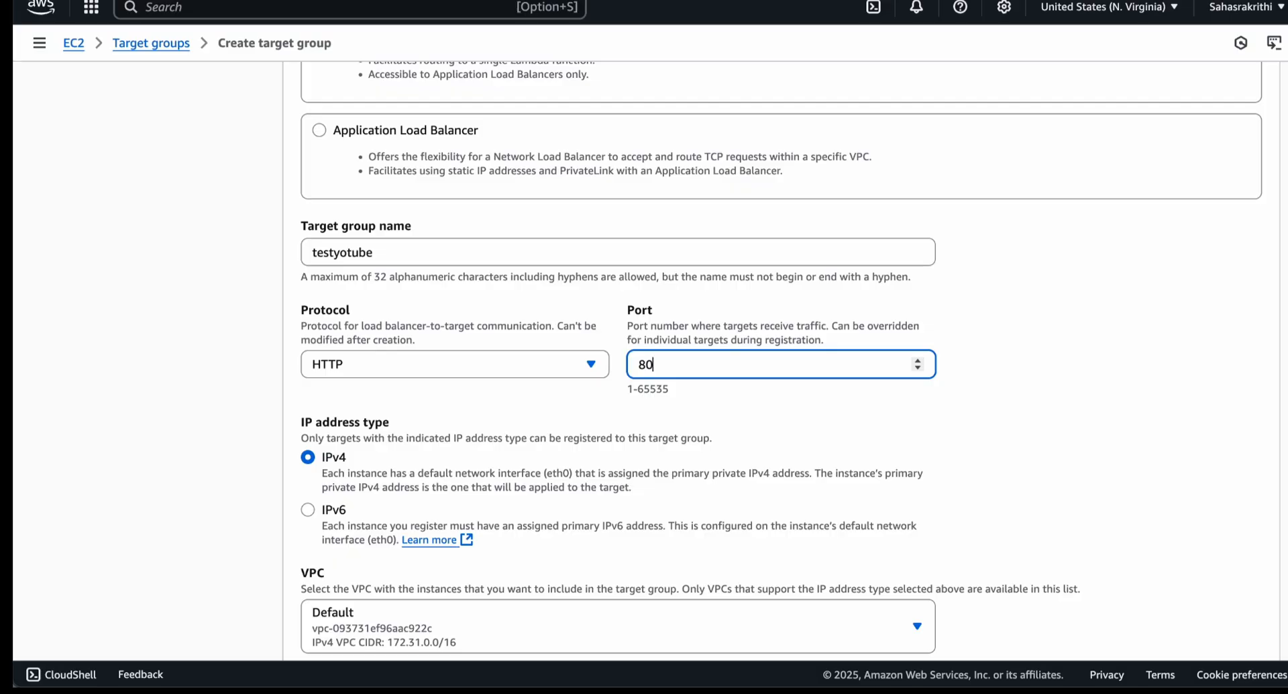
click(268, 0)
click(406, 517)
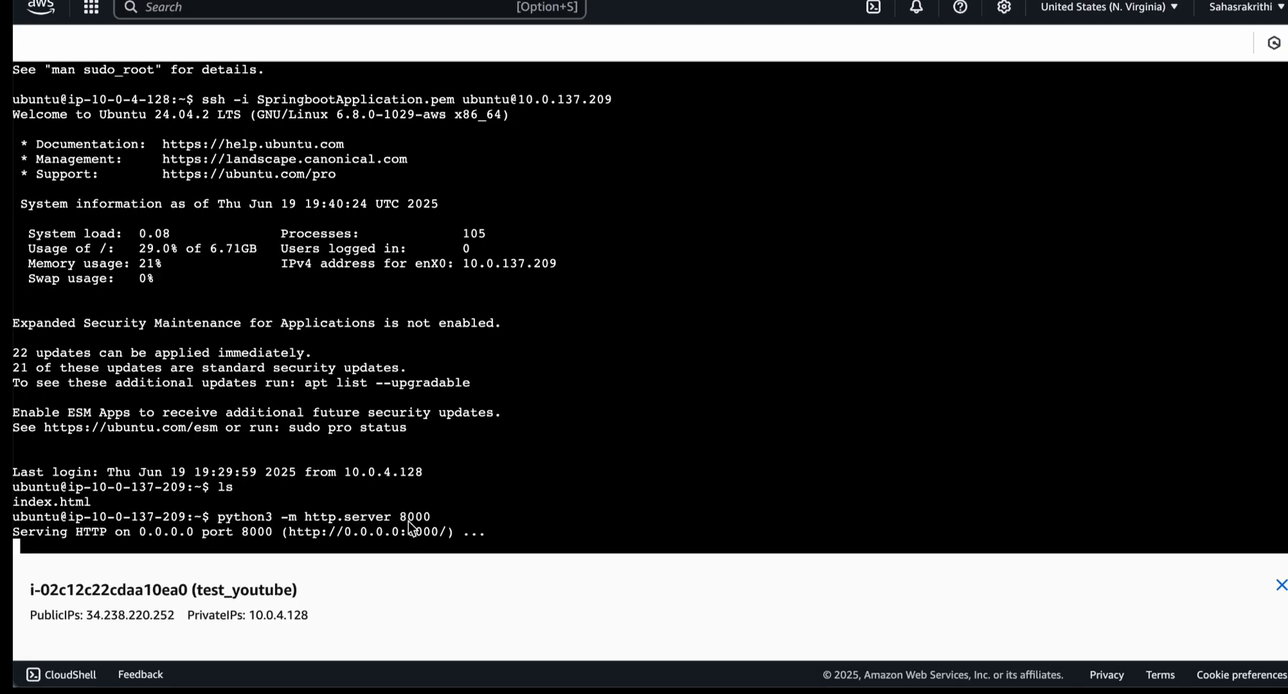
click(503, 0)
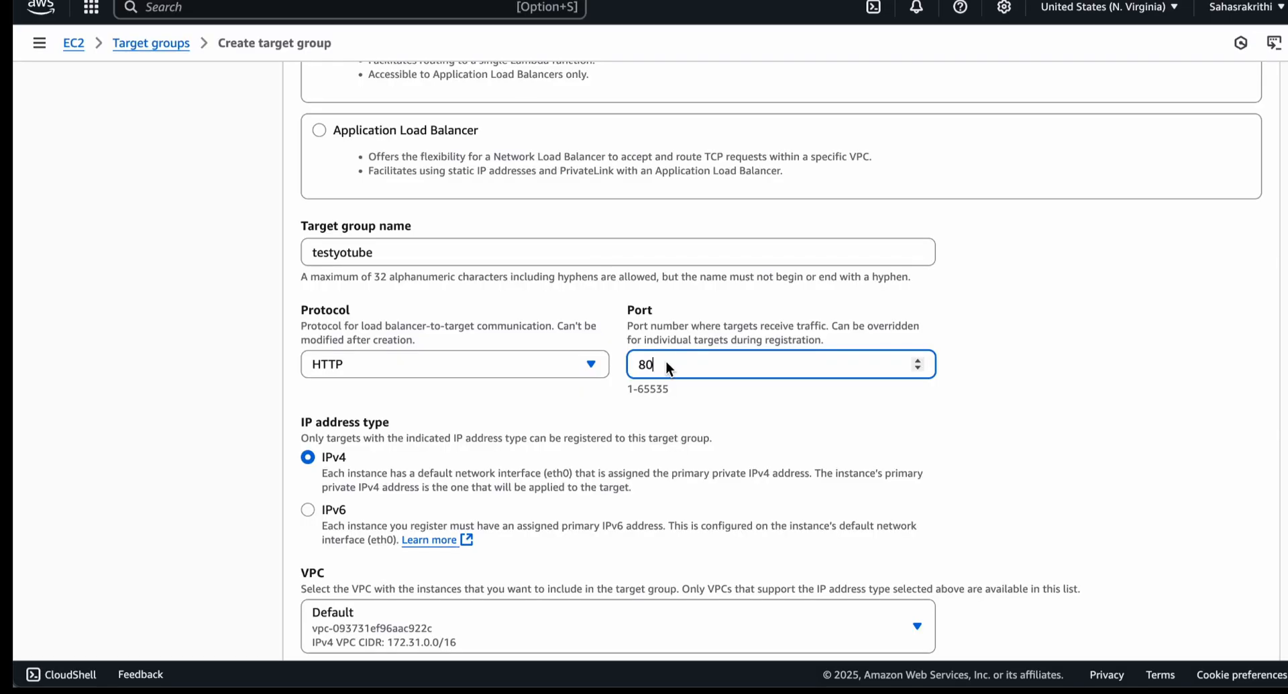
text(00)
scroll(522, 369, down, 3)
scroll(521, 364, down, 1)
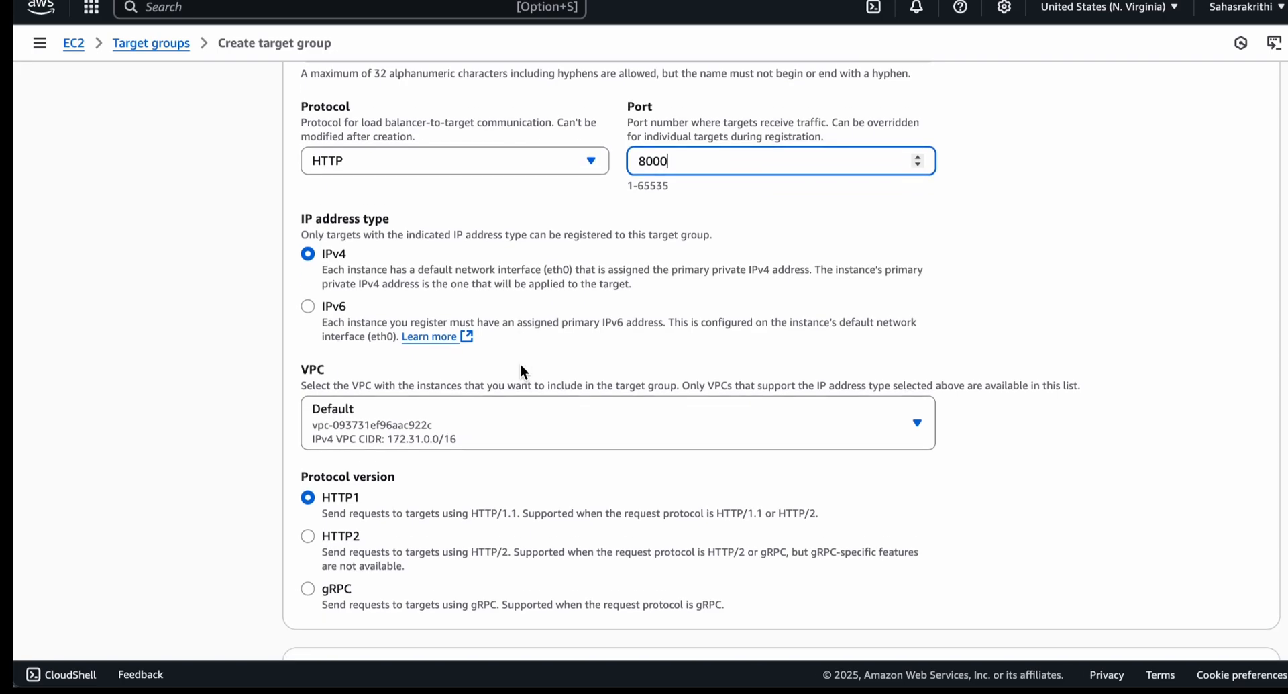
Assign test_youtube-vpc to the target group, keep the default HTTP health check on /, and proceed to target registration.
click(428, 429)
click(412, 521)
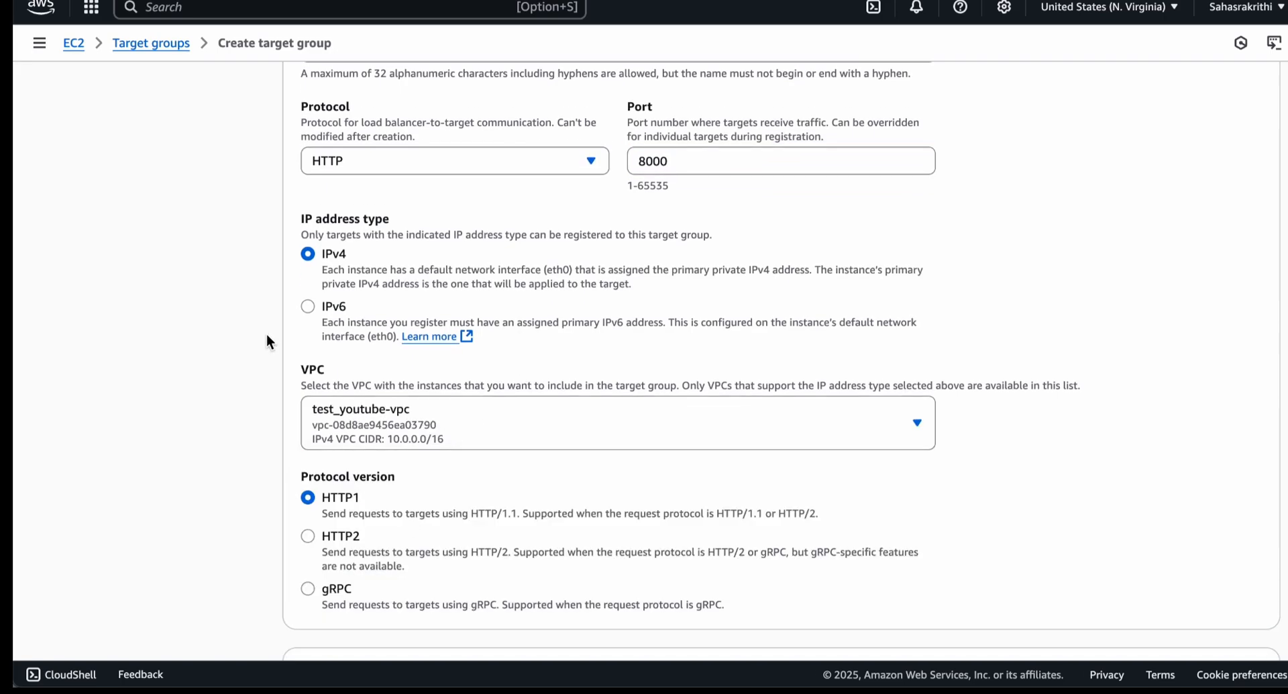
scroll(258, 318, down, 5)
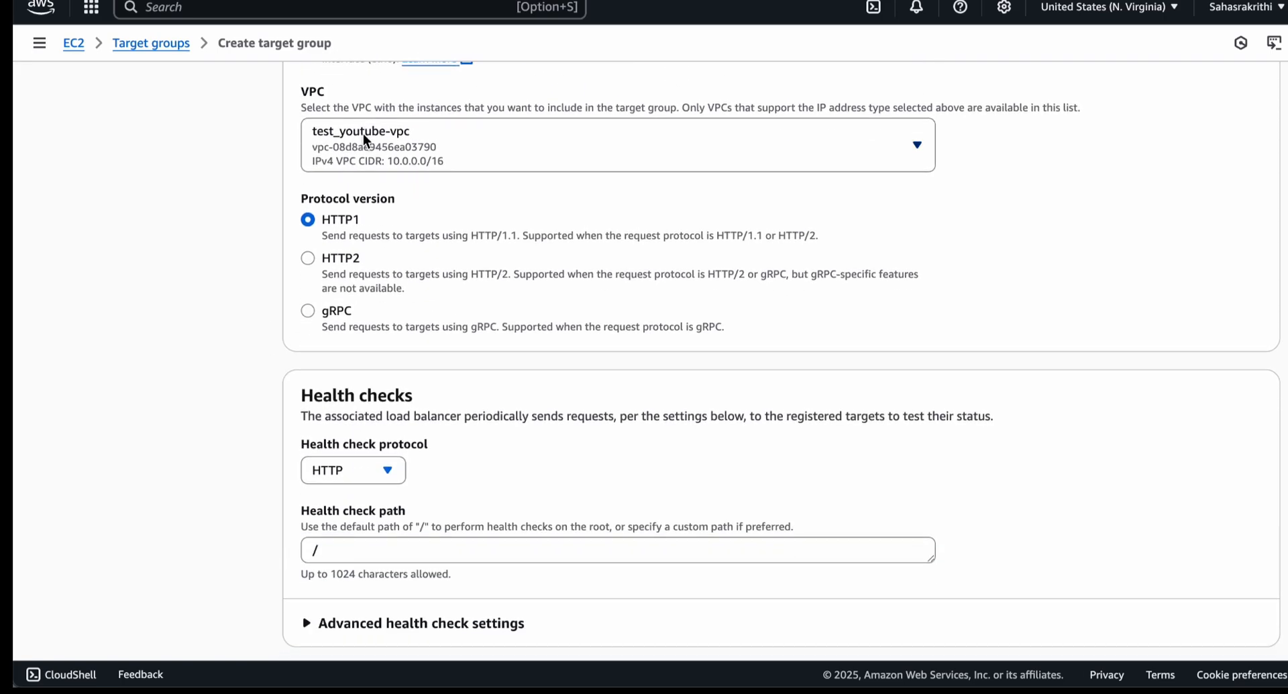
scroll(364, 135, down, 5)
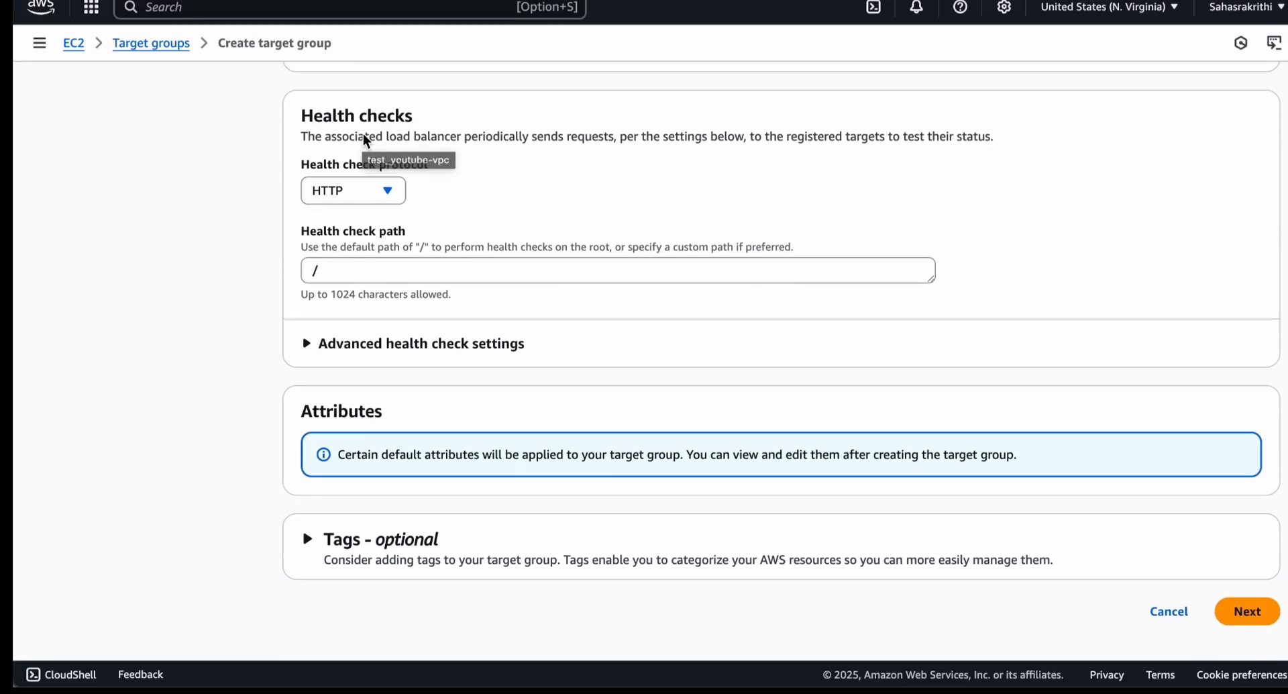
click(1249, 611)
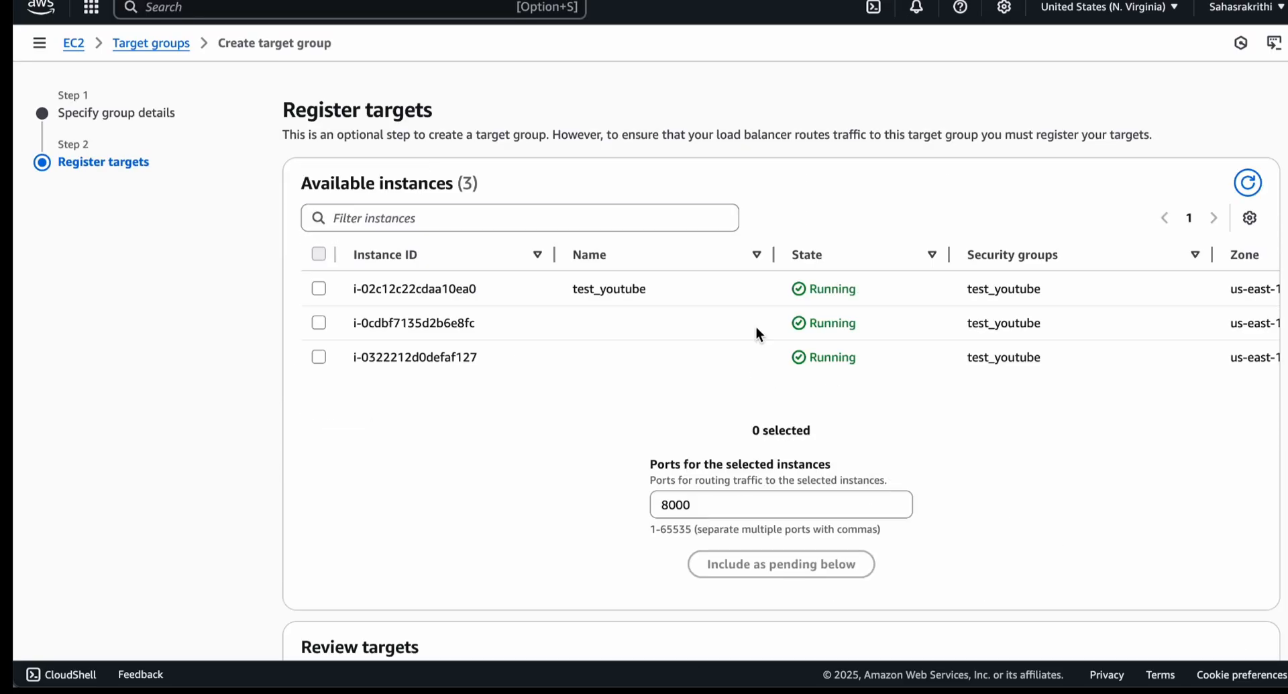
Add the two unnamed private-subnet instances as pending targets on port 8000 and create the target group.
click(319, 323)
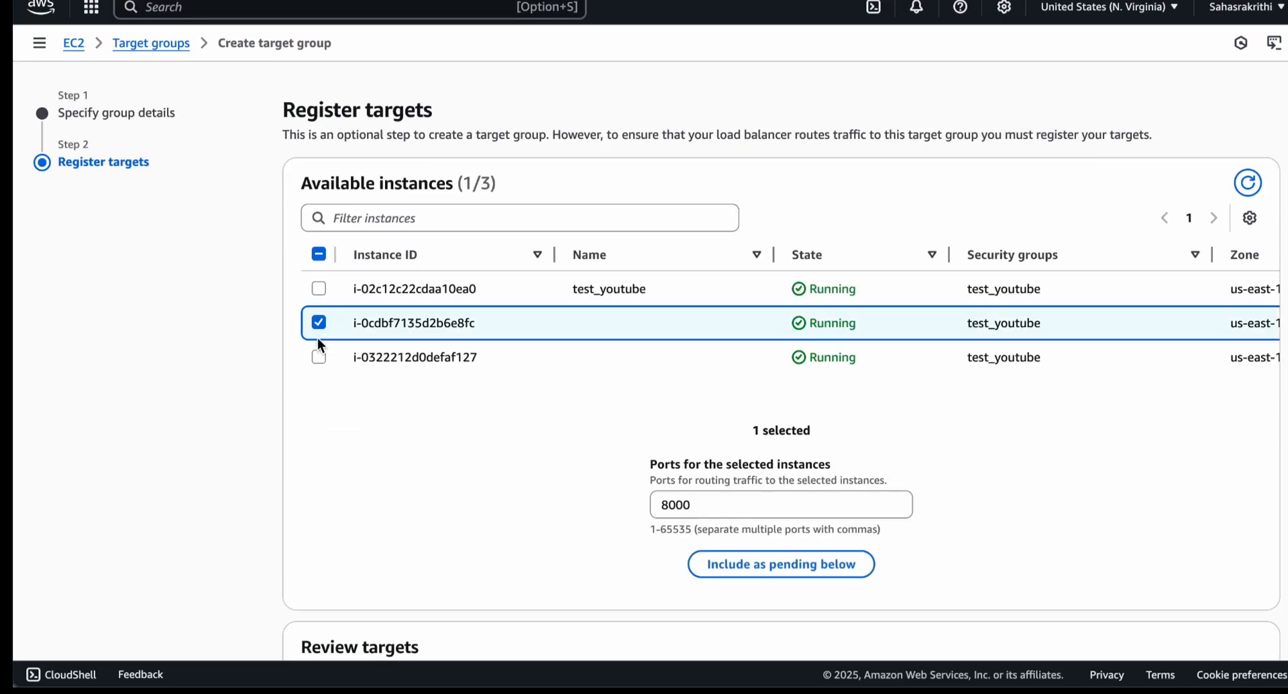
click(319, 357)
scroll(489, 362, right, 5)
scroll(489, 363, right, 5)
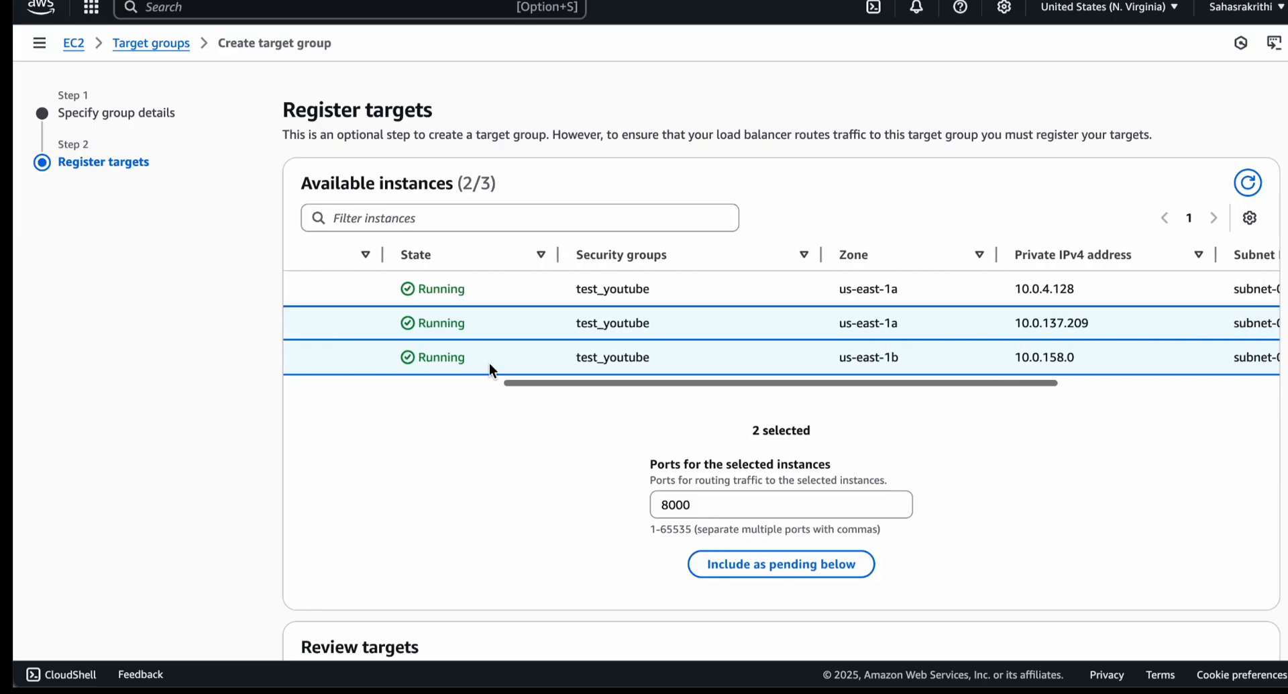
scroll(489, 362, right, 3)
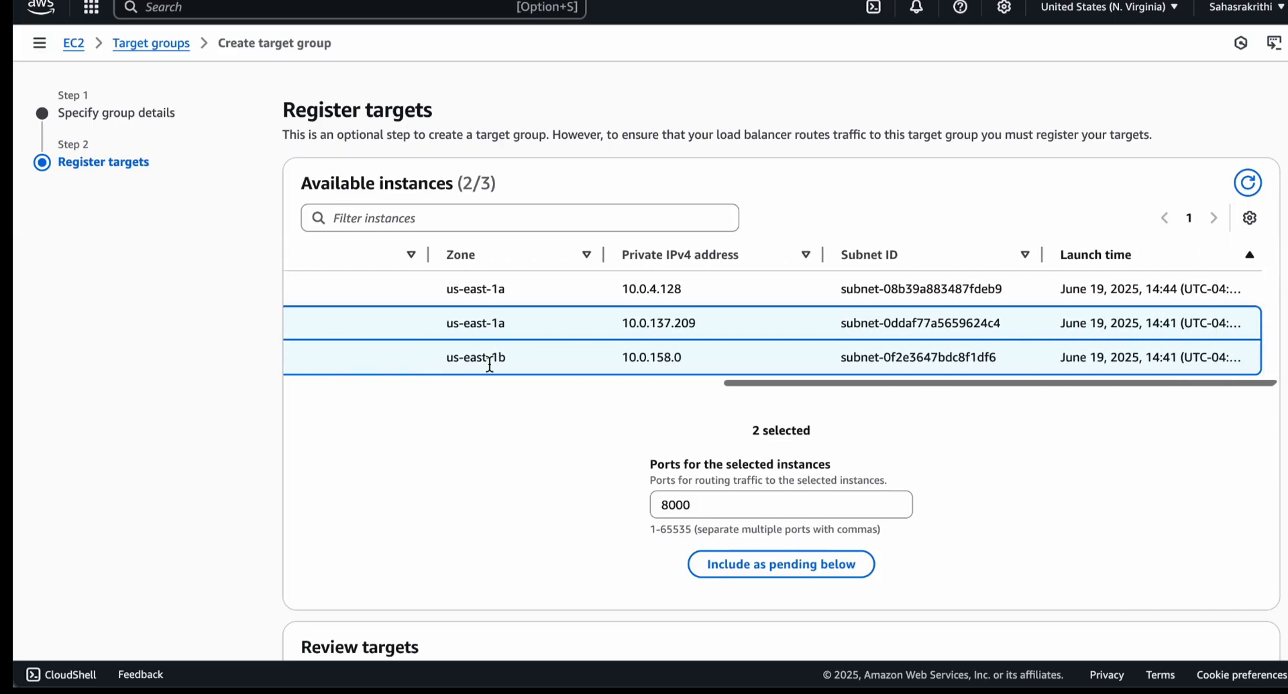
scroll(626, 351, left, 10)
scroll(626, 353, right, 10)
scroll(626, 353, left, 10)
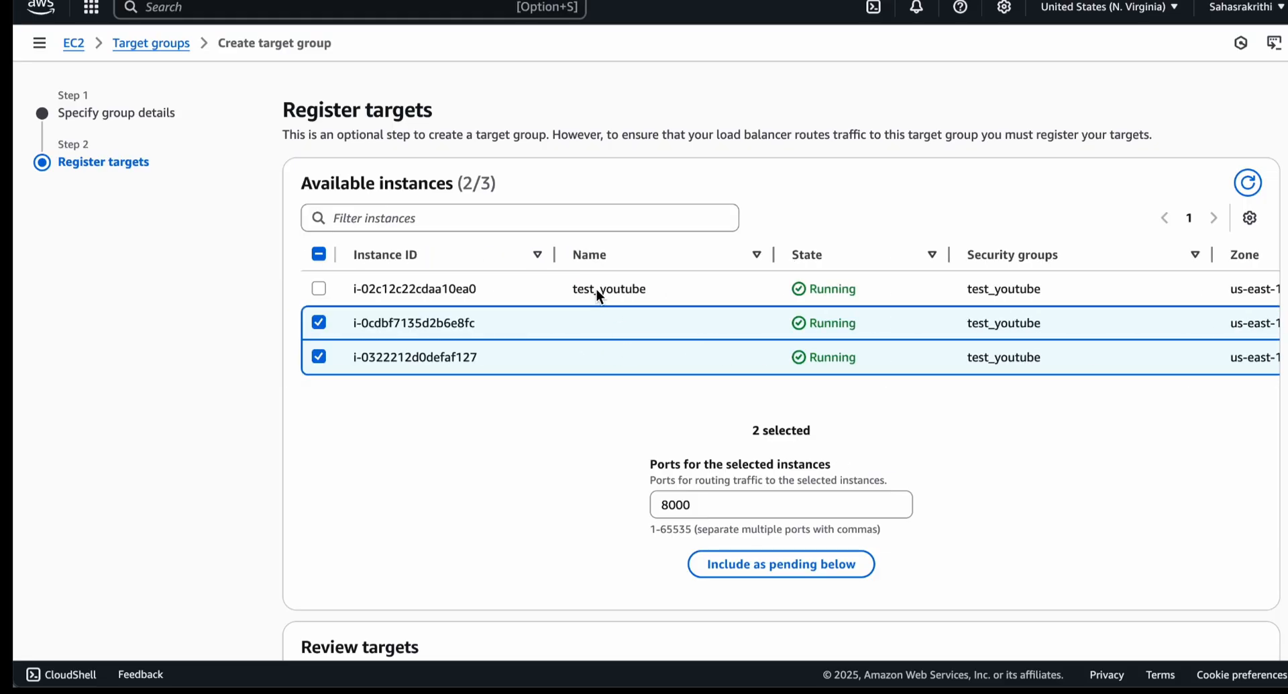
click(747, 565)
scroll(563, 508, down, 5)
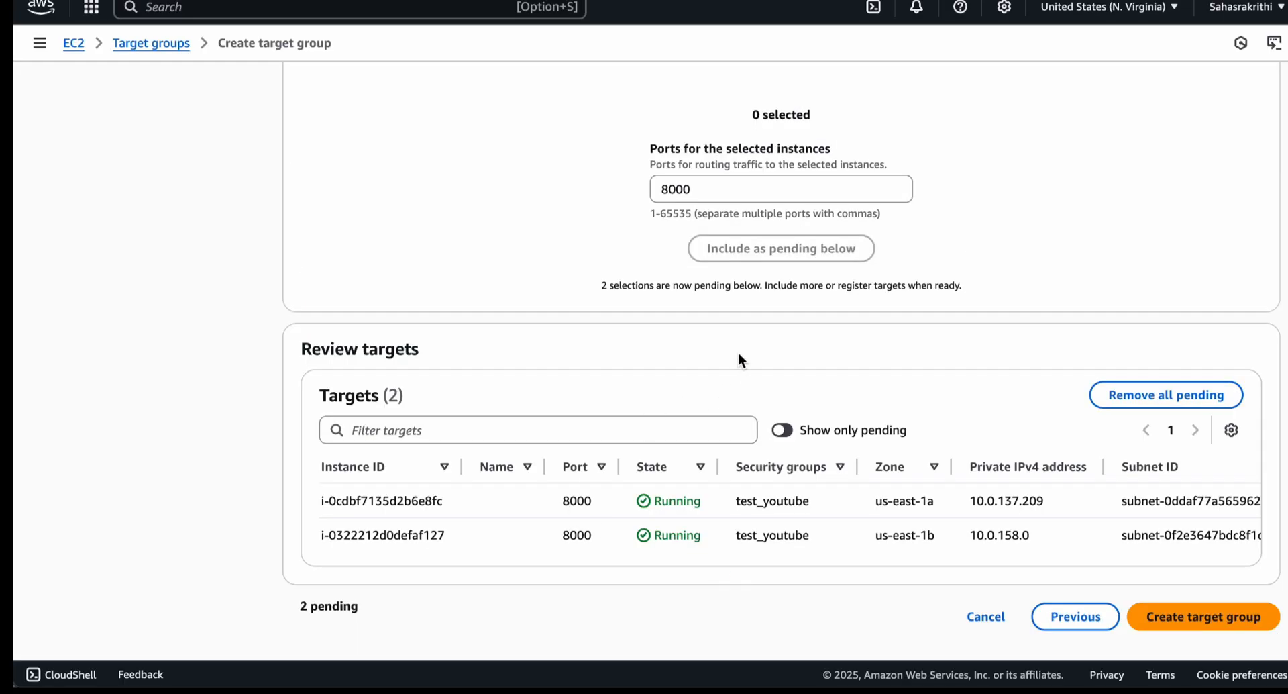
click(1166, 618)
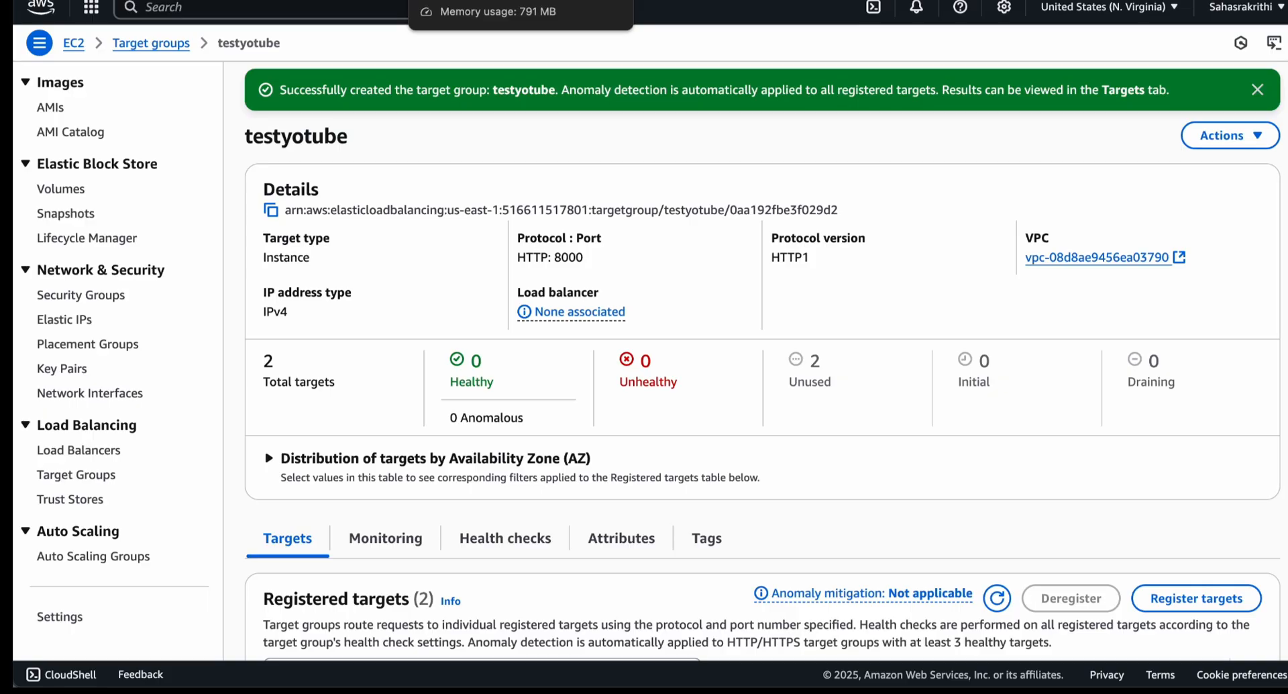
Open the EC2 load balancers and start creating an Application Load Balancer.
click(73, 44)
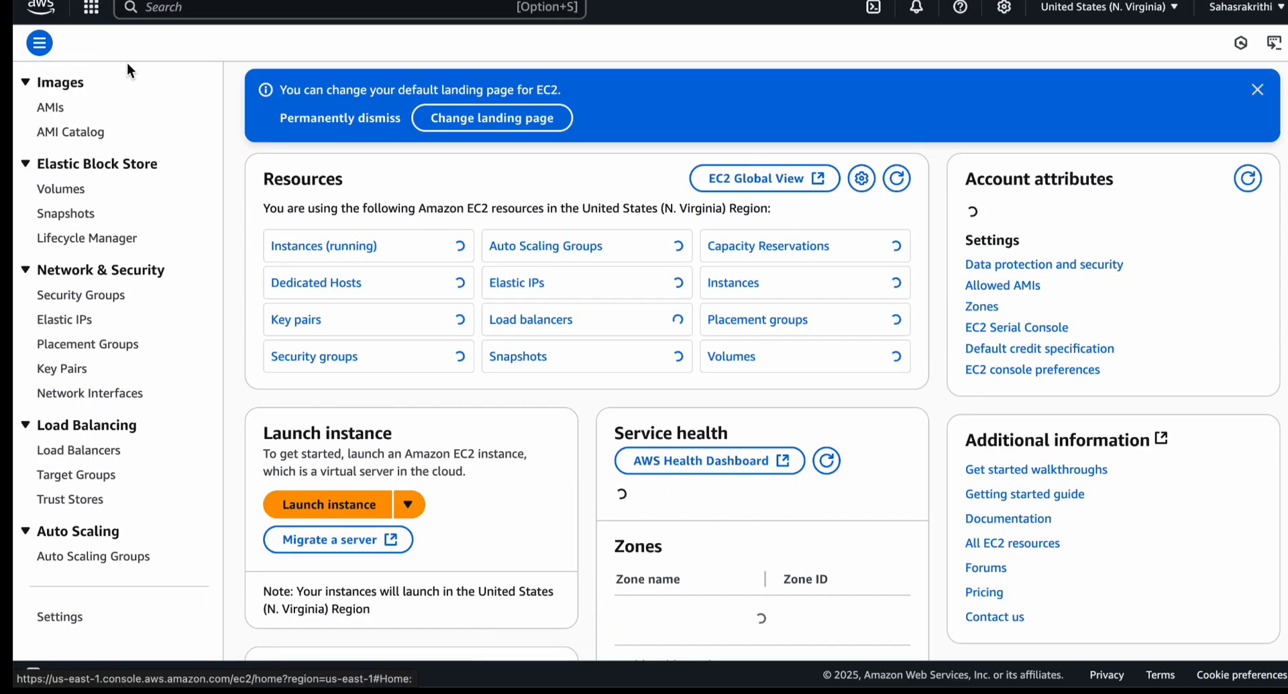
click(93, 449)
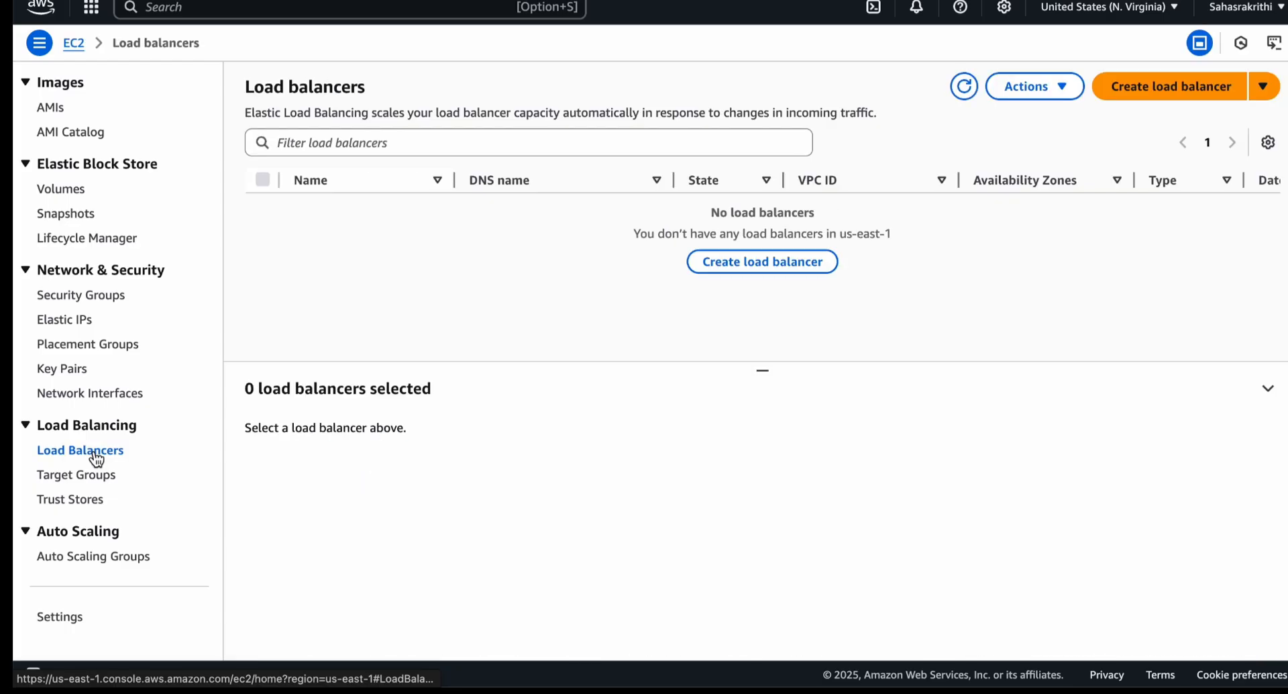
click(757, 261)
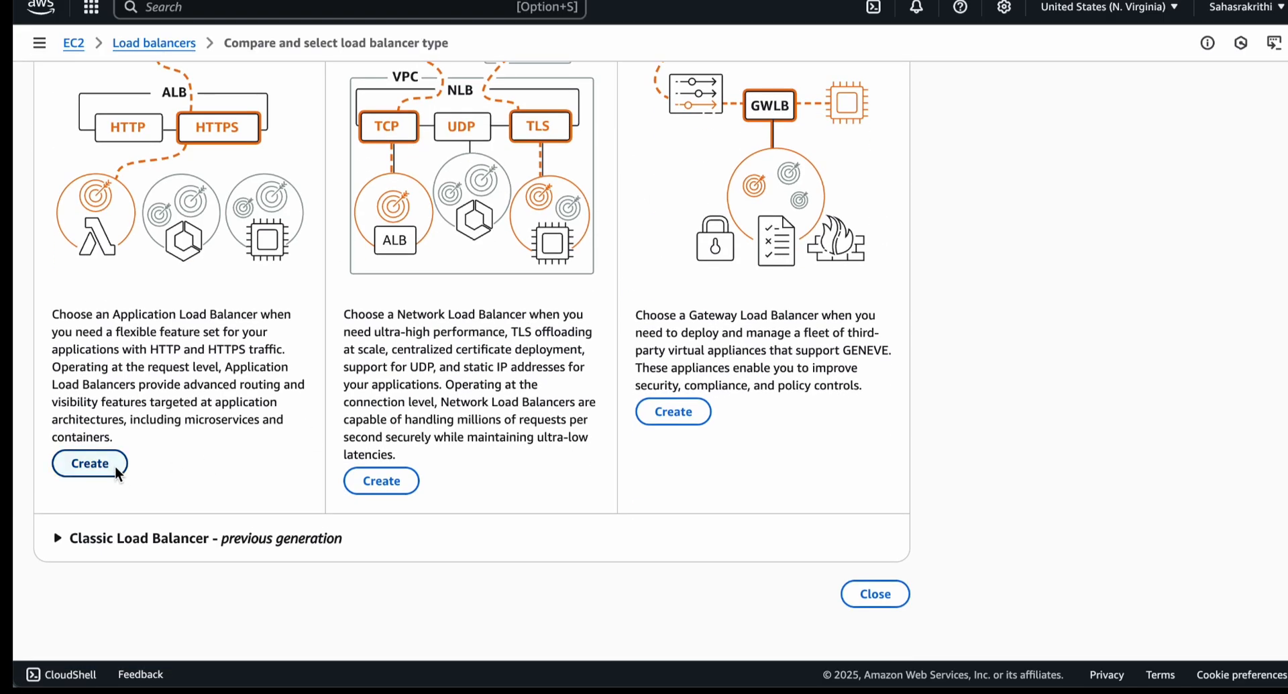
scroll(115, 465, up, 1)
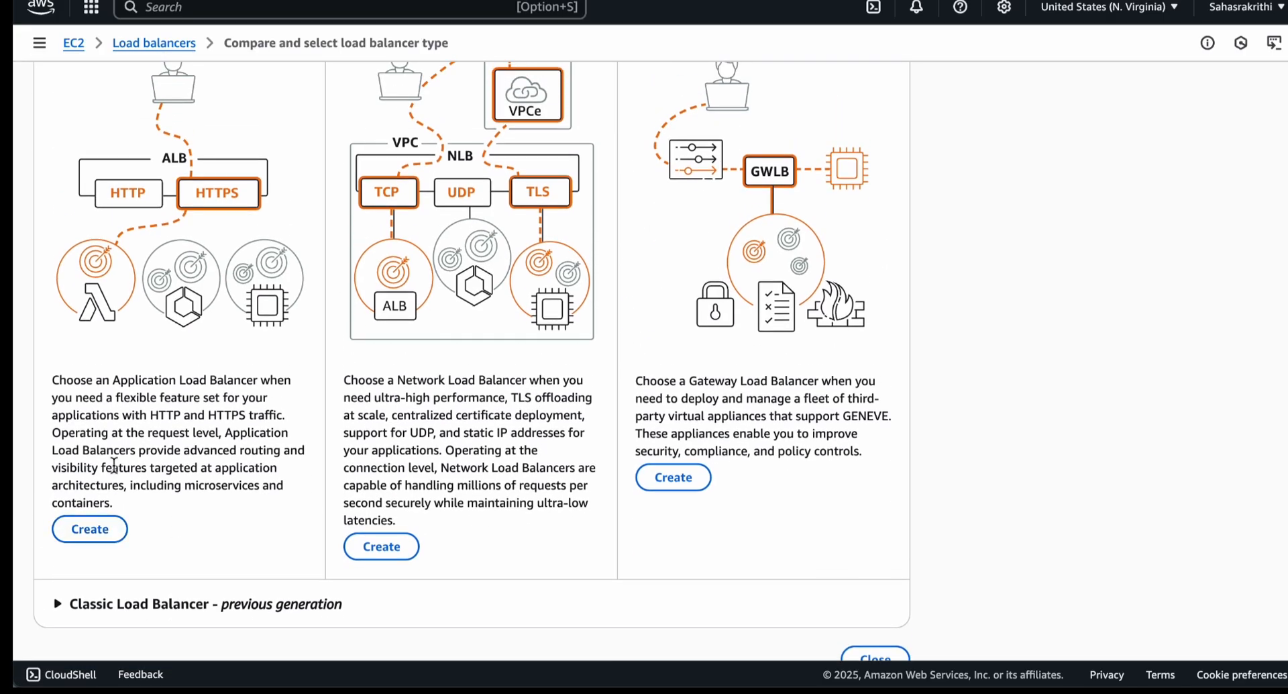
click(99, 528)
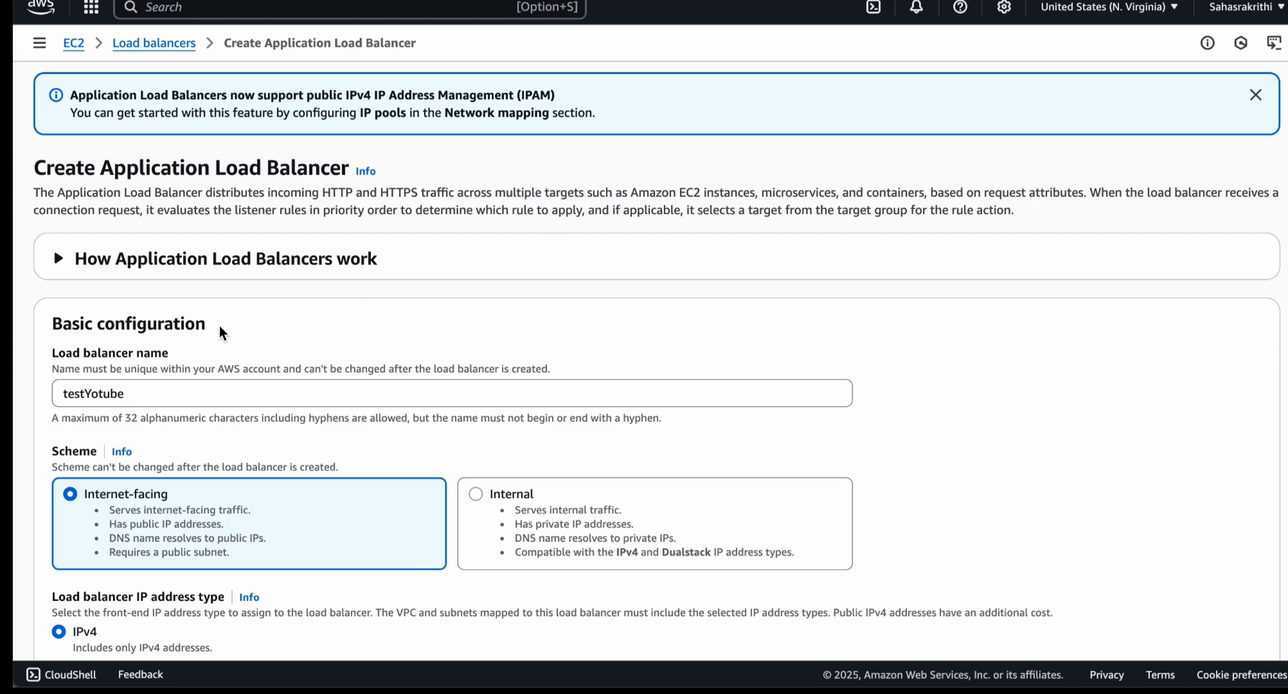
Keep the name testYotube, the Internet-facing scheme and IPv4 addressing, with test_youtube-vpc as the load balancer's VPC.
click(147, 390)
scroll(212, 376, down, 1)
scroll(208, 373, down, 1)
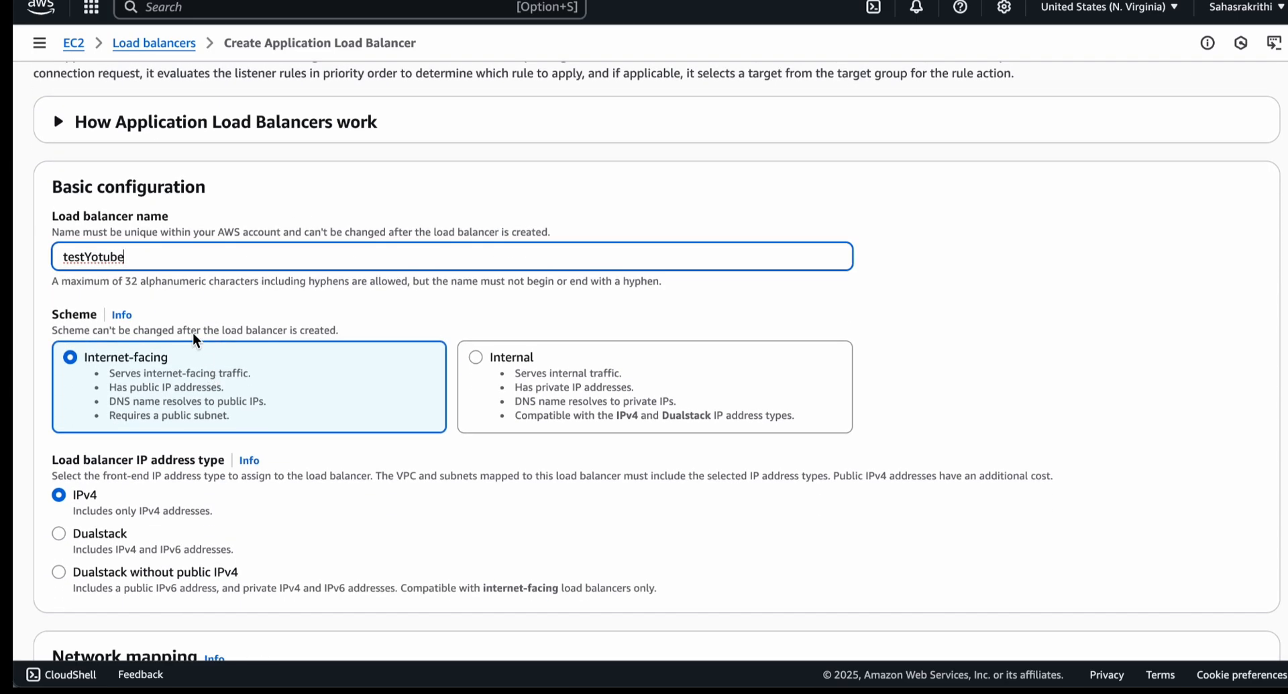
scroll(124, 279, down, 1)
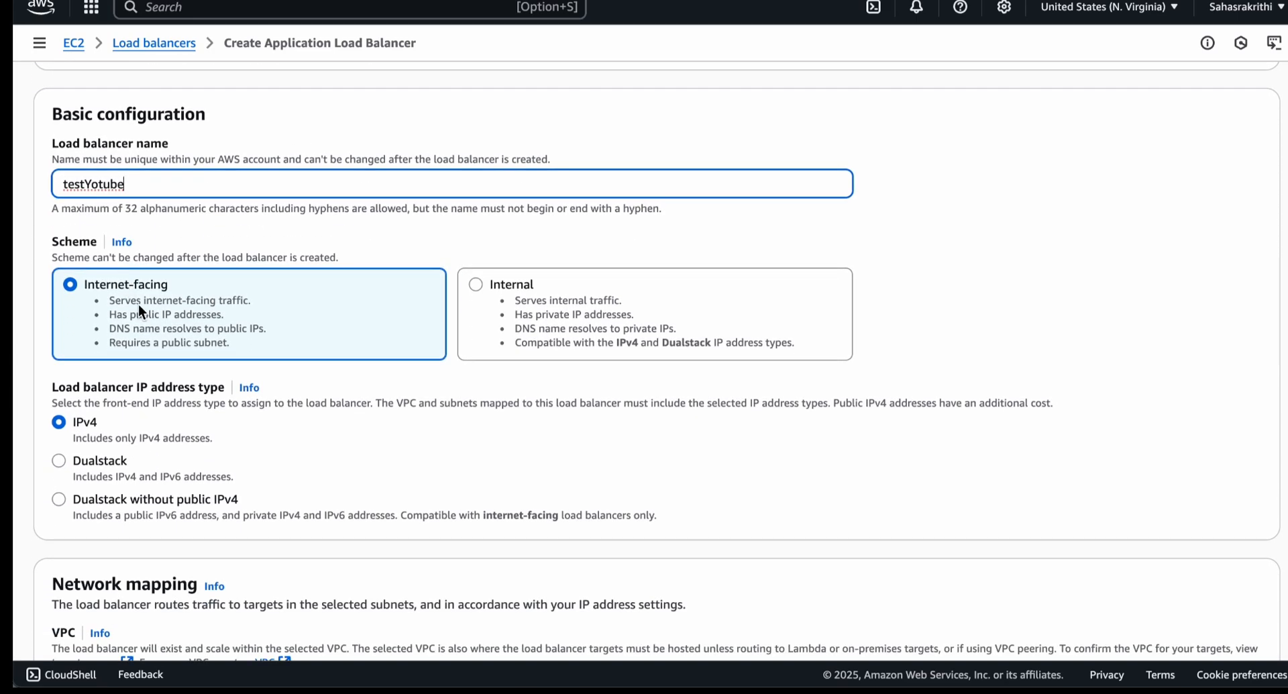
scroll(141, 312, down, 2)
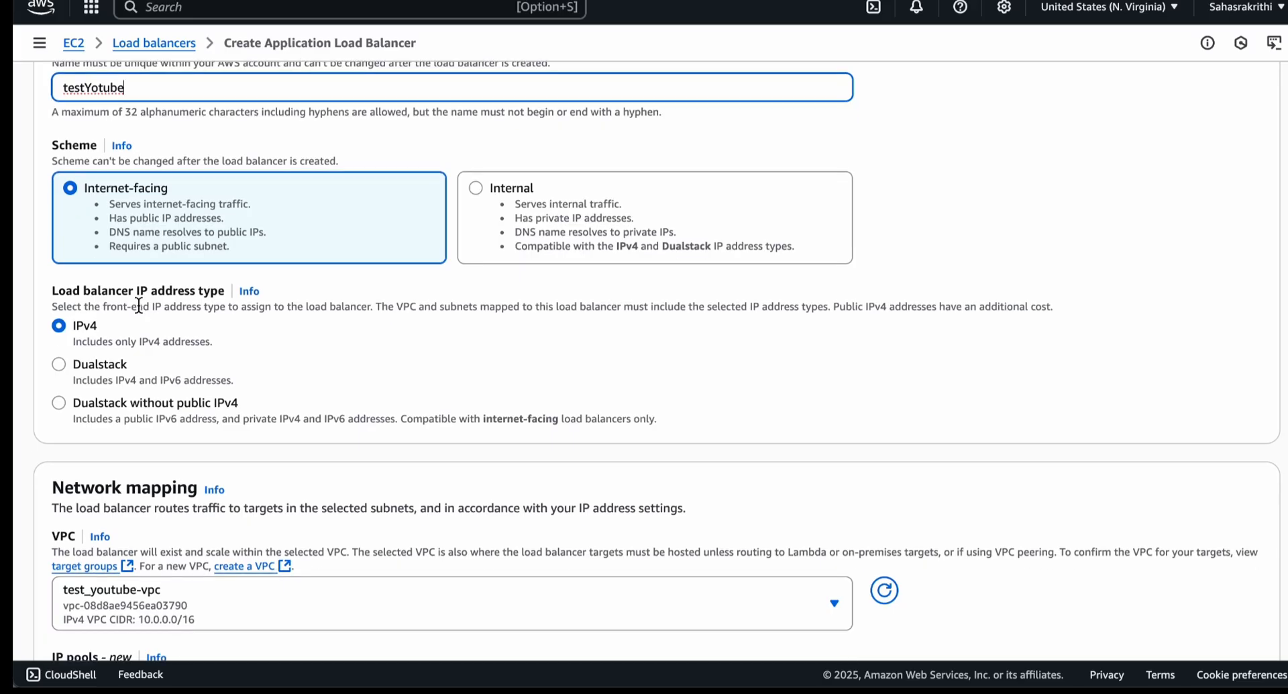
scroll(138, 306, down, 1)
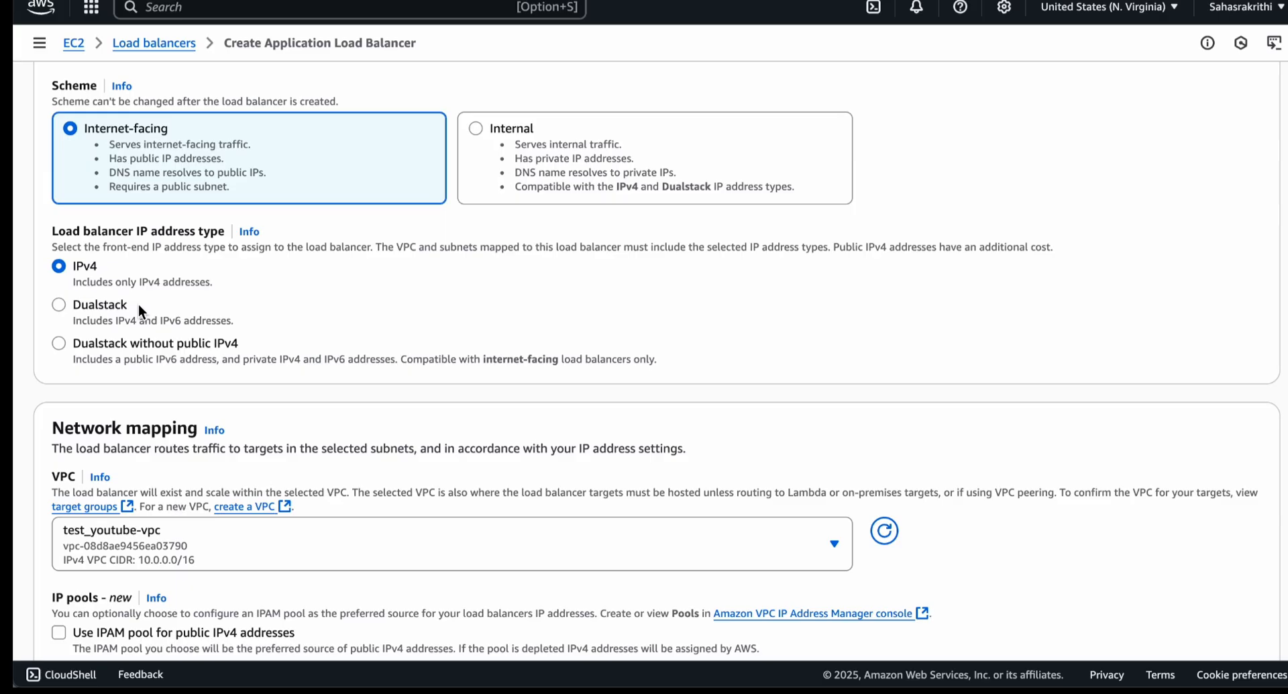
scroll(139, 303, down, 3)
click(159, 369)
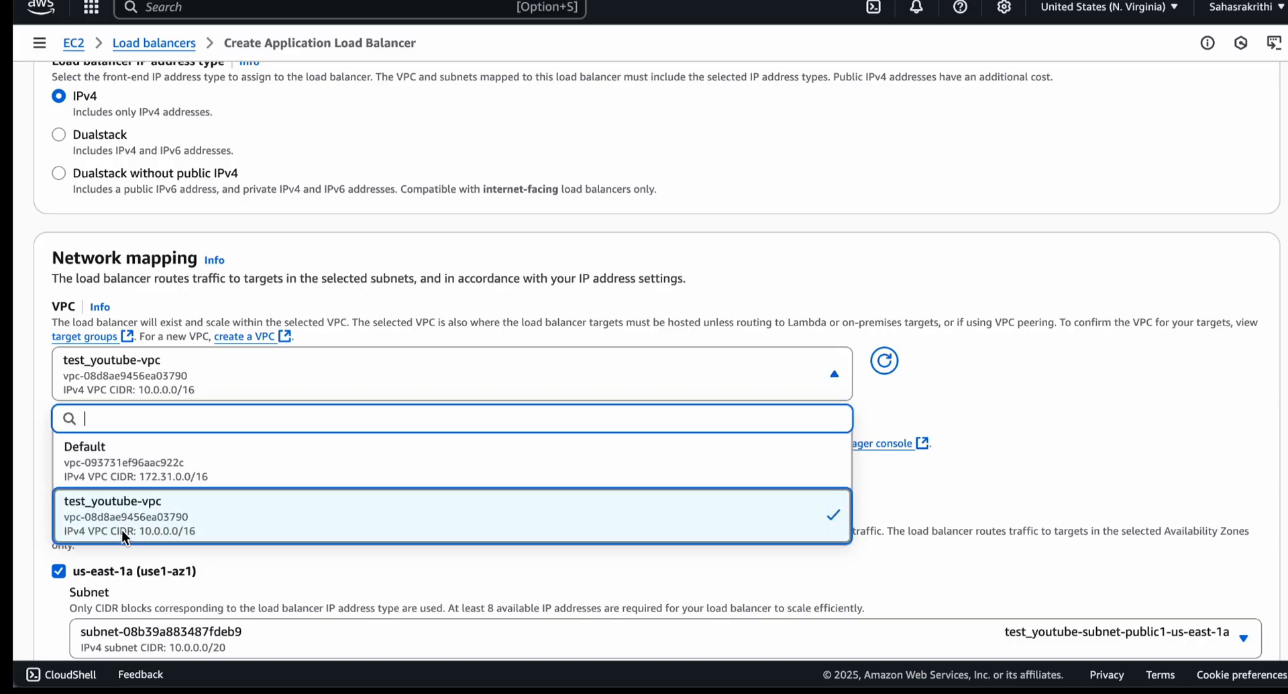
click(347, 370)
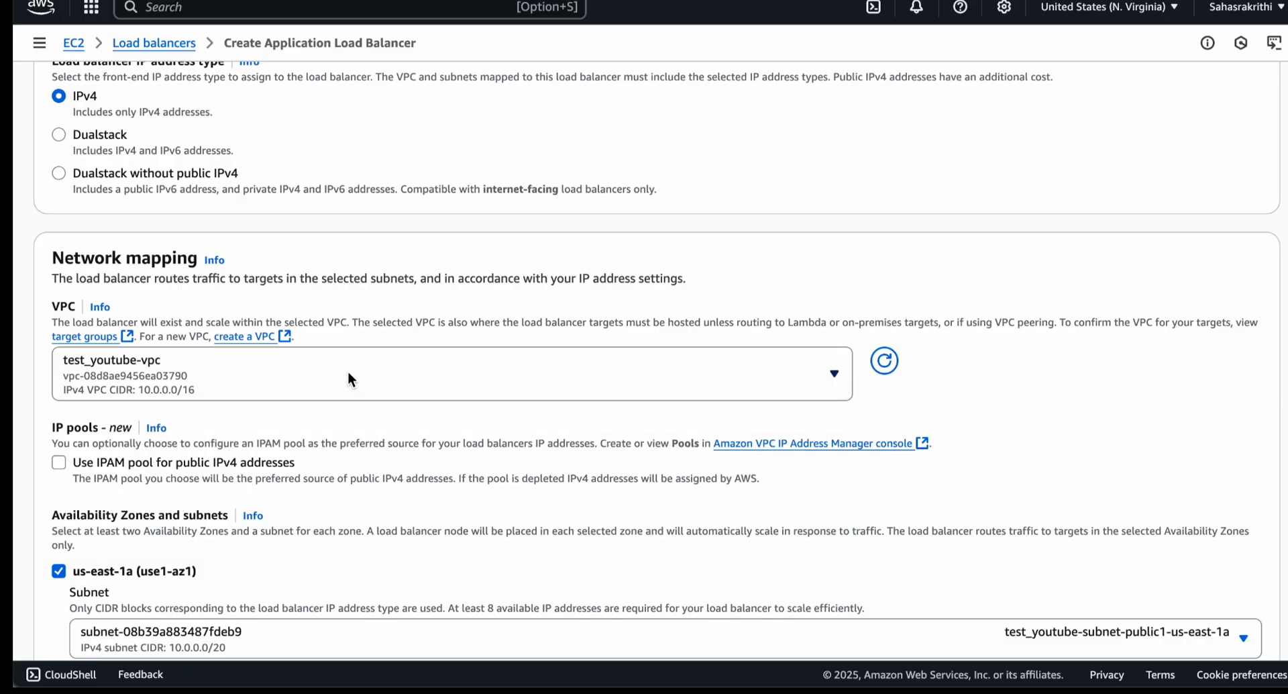
Clear and reselect the us-east-1a and us-east-1b Availability Zones in the network mapping.
scroll(348, 370, down, 3)
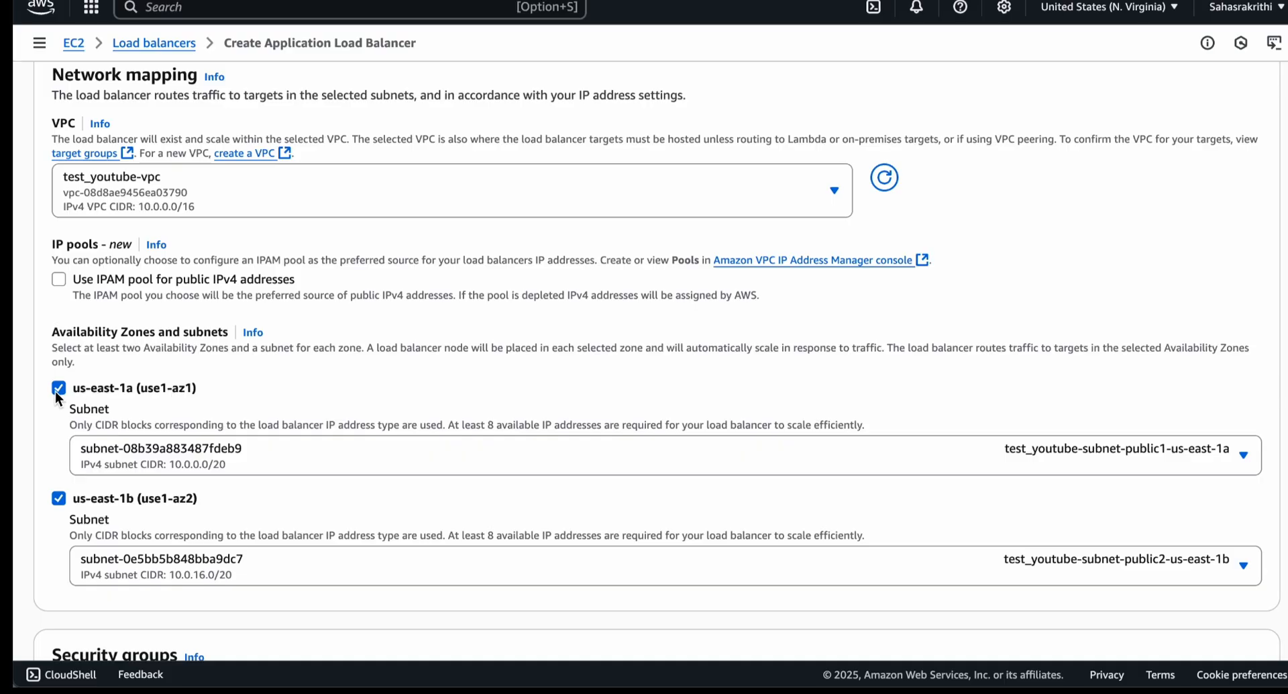
click(58, 389)
click(74, 421)
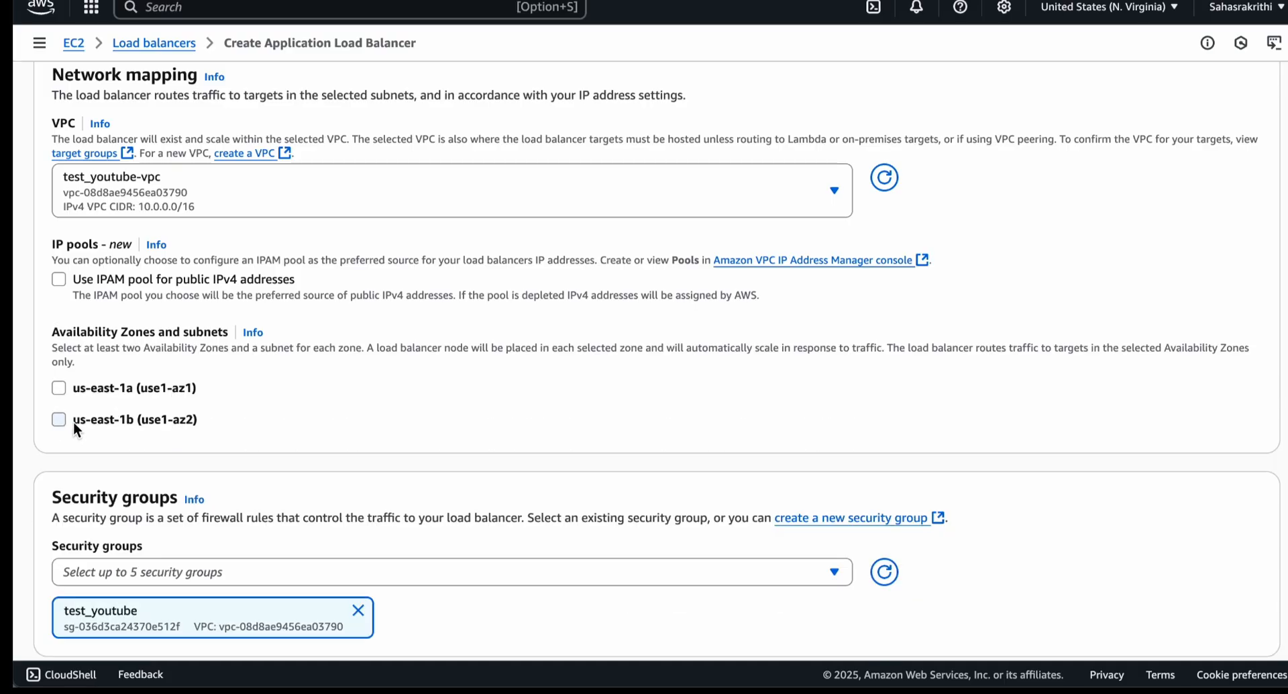
click(59, 387)
click(59, 572)
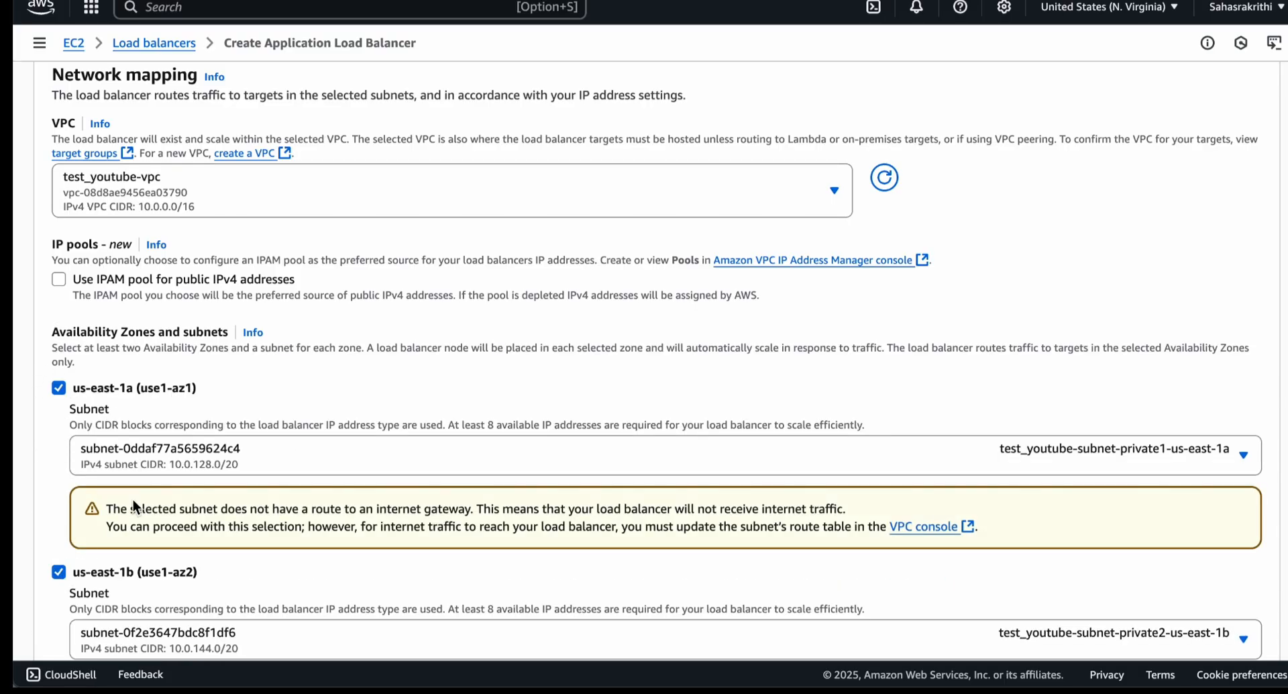
Choose test_youtube-subnet-public1-us-east-1a for us-east-1a and test_youtube-subnet-public2-us-east-1b for us-east-1b.
click(1105, 453)
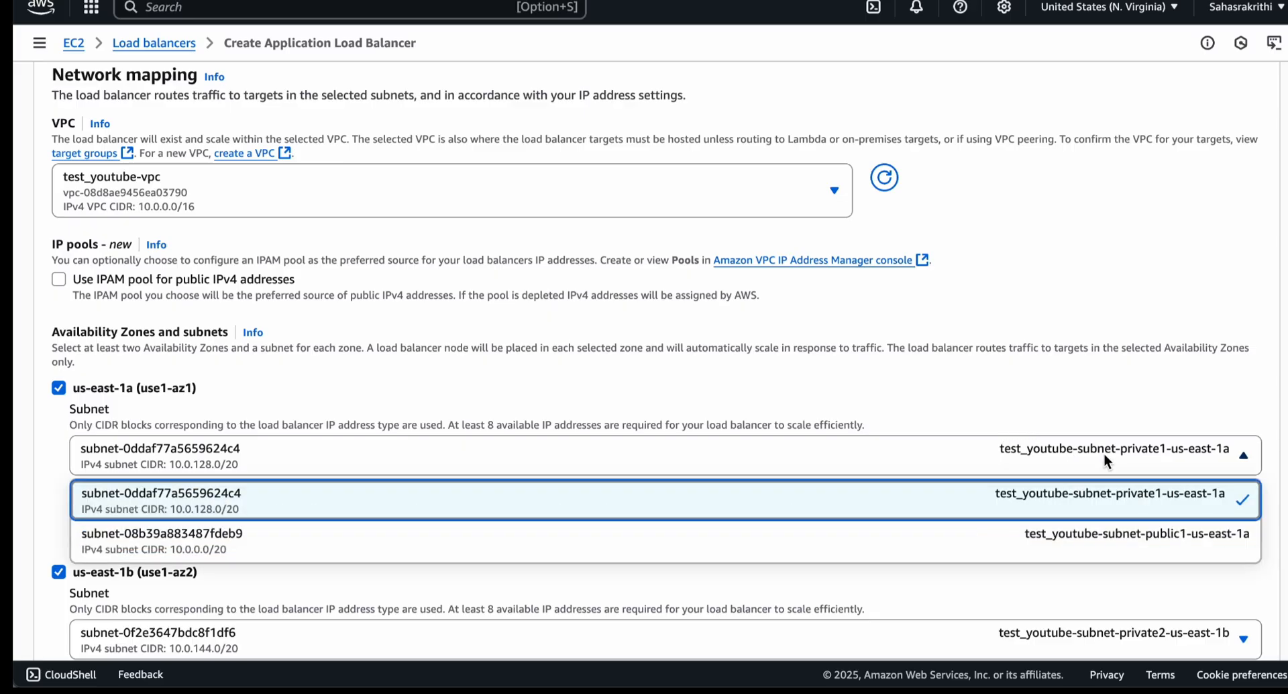
click(1038, 541)
click(1024, 457)
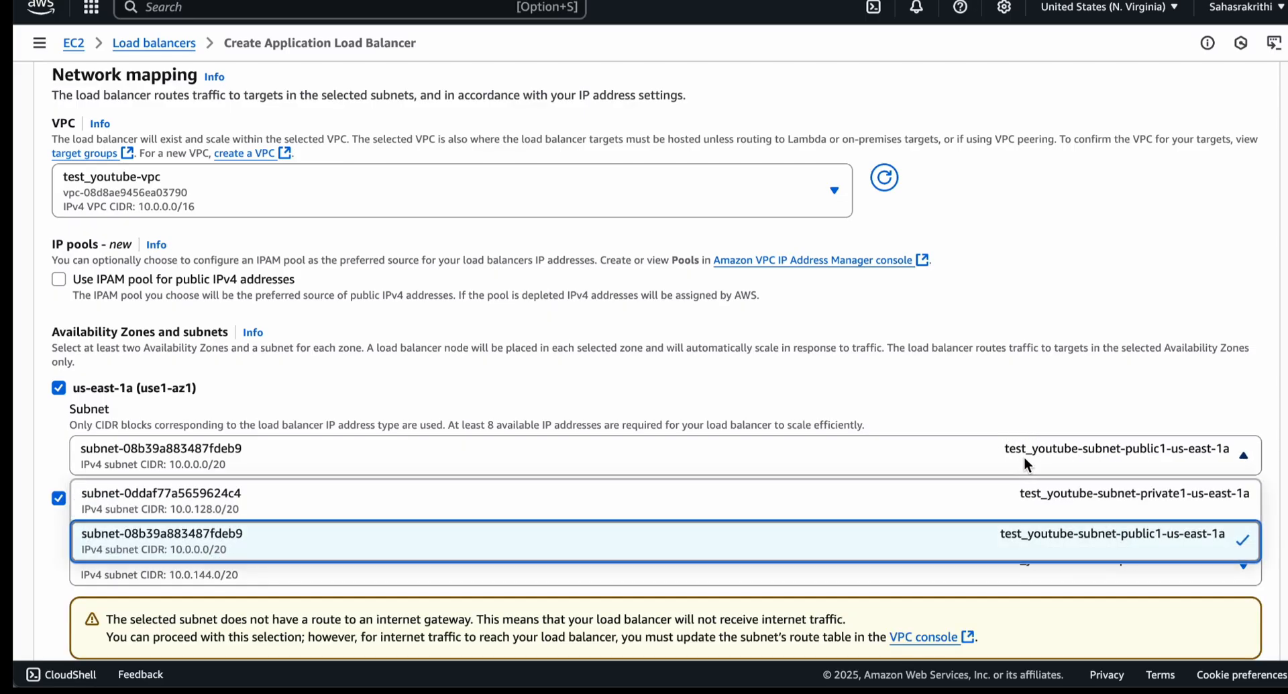
click(1056, 550)
click(1026, 561)
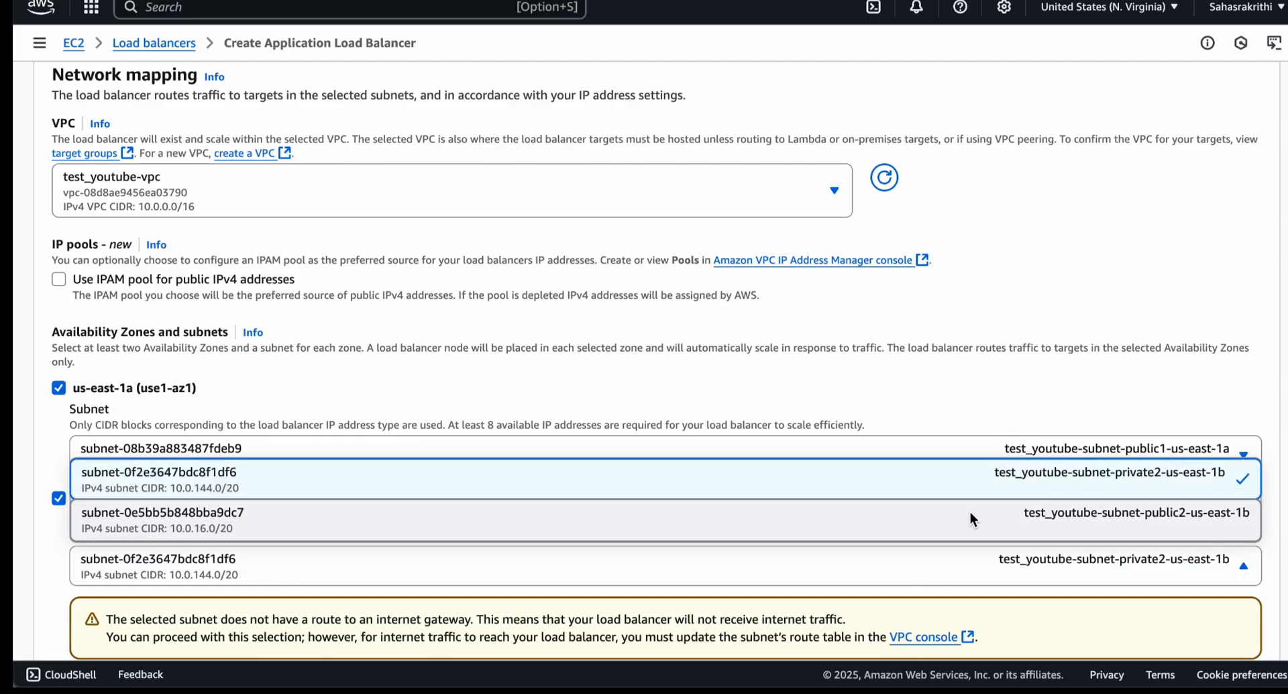
click(970, 512)
scroll(946, 285, down, 4)
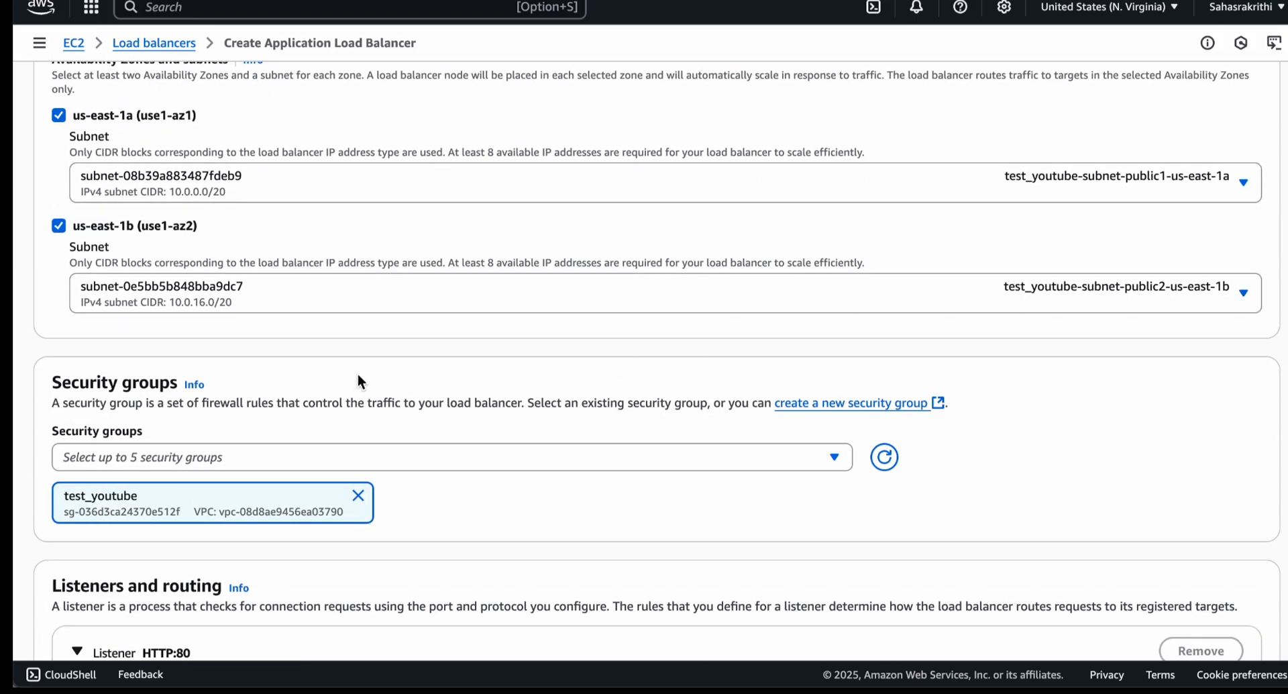
Check the available security groups and keep test_youtube as the load balancer's security group.
scroll(268, 399, down, 1)
click(161, 429)
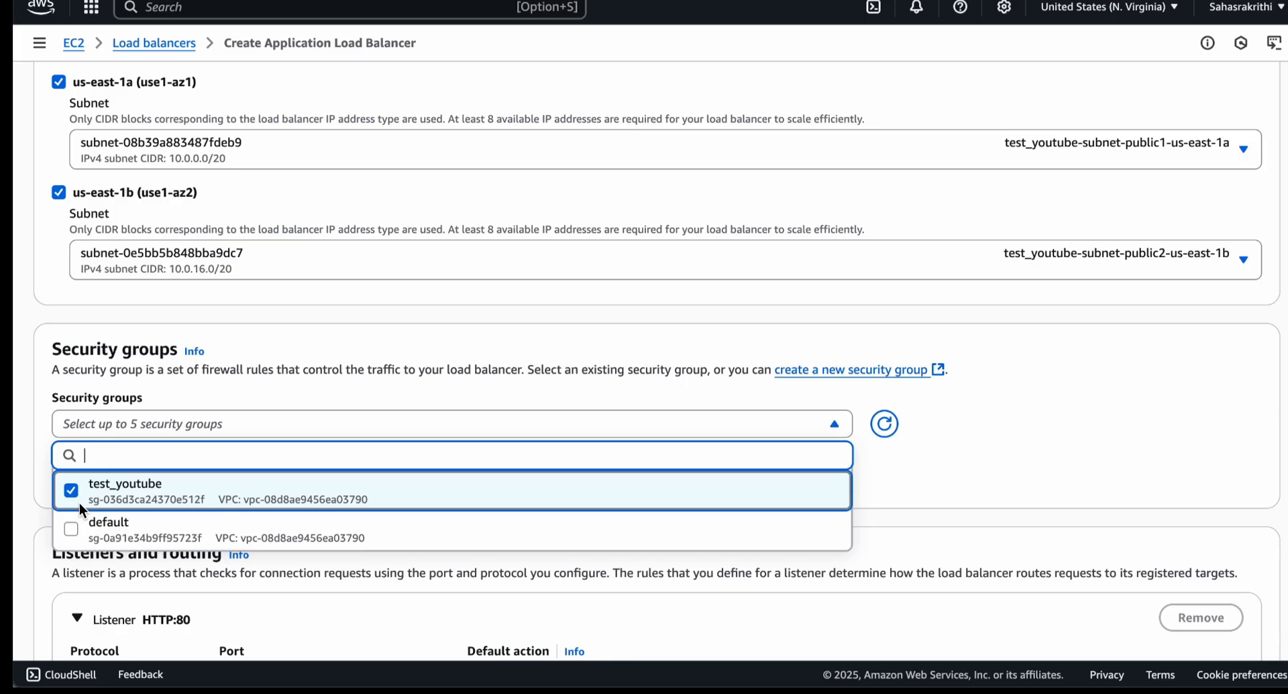
click(27, 429)
scroll(27, 429, down, 4)
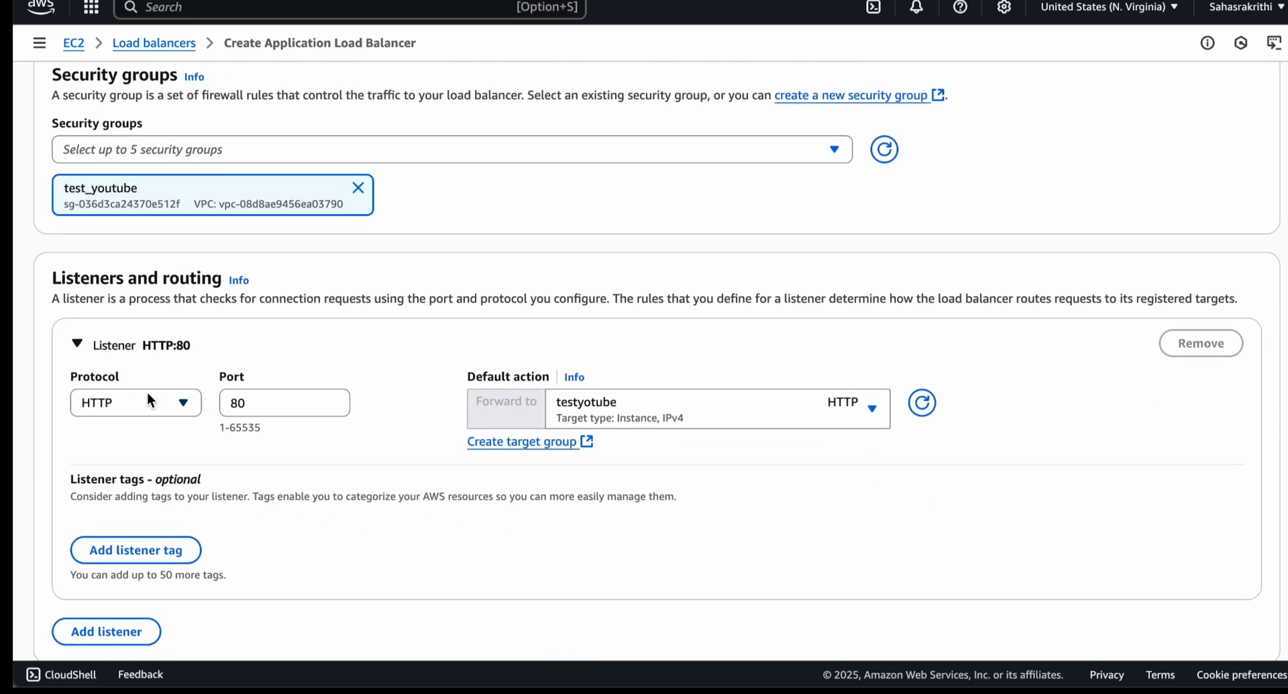
Forward the load balancer's HTTP listener on port 80 to the testyotube target group.
click(726, 398)
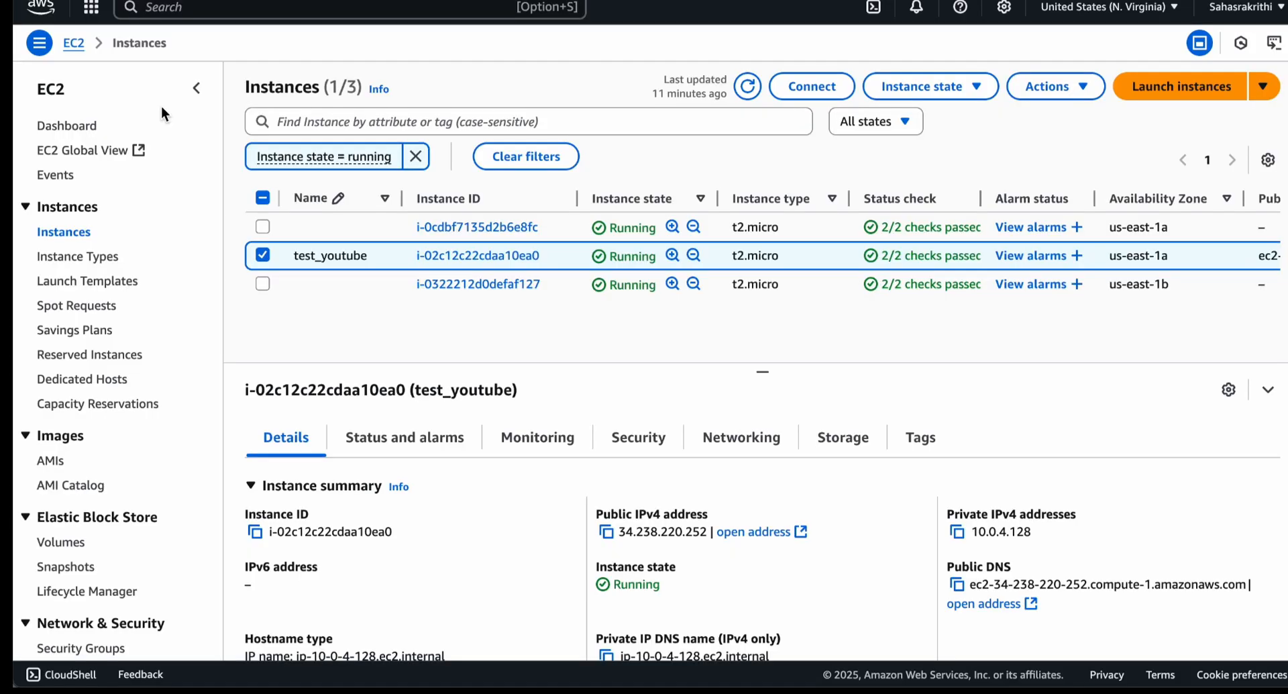
scroll(101, 269, down, 5)
click(82, 478)
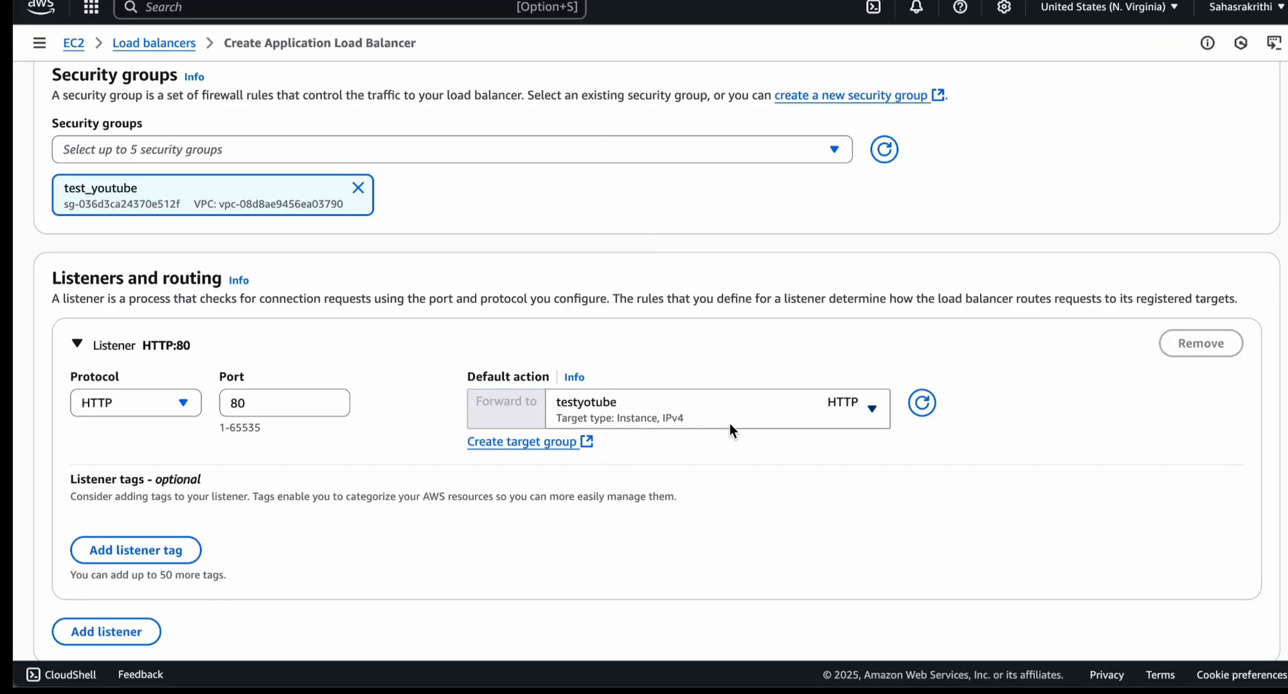
click(691, 414)
click(698, 356)
Review the configuration summary and create the testYotube load balancer.
scroll(700, 364, down, 18)
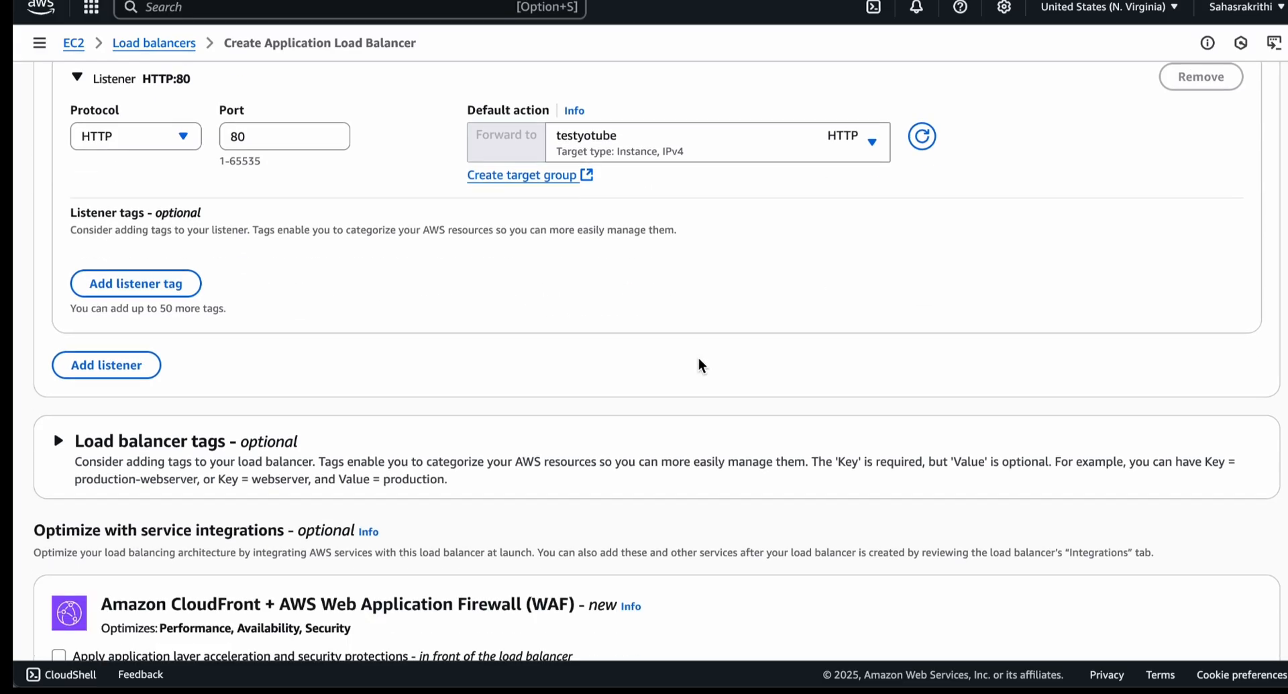
scroll(698, 362, down, 5)
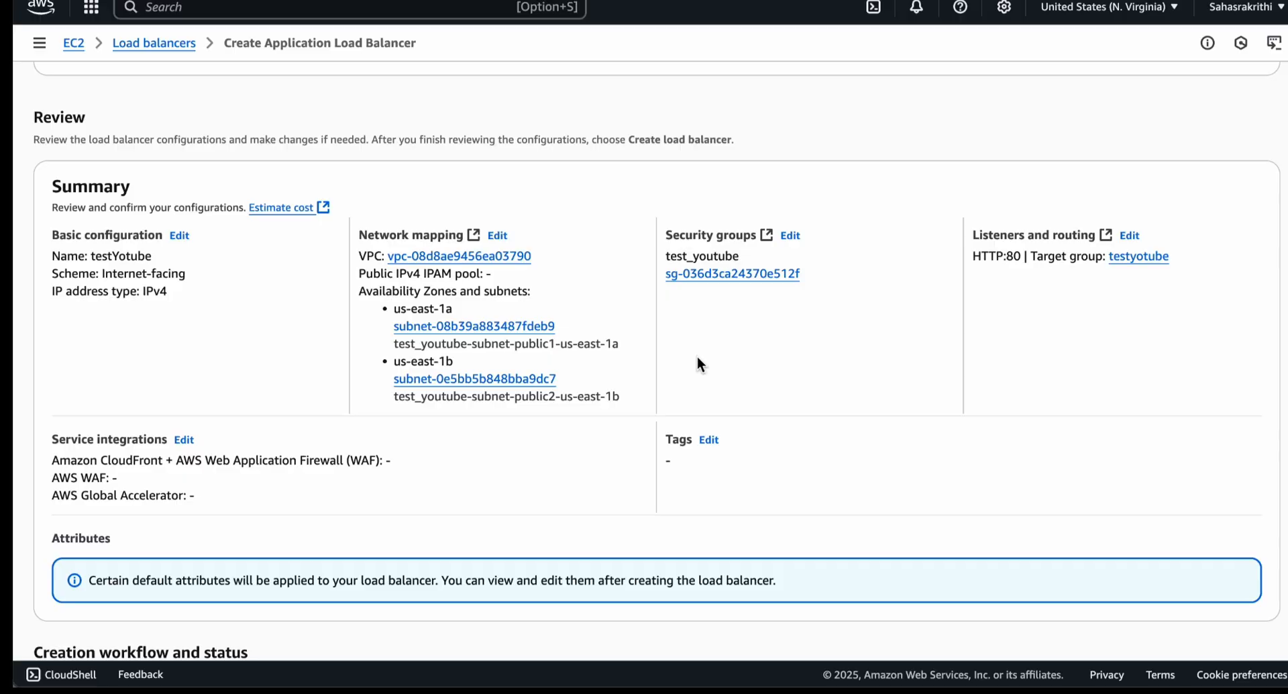
click(1236, 622)
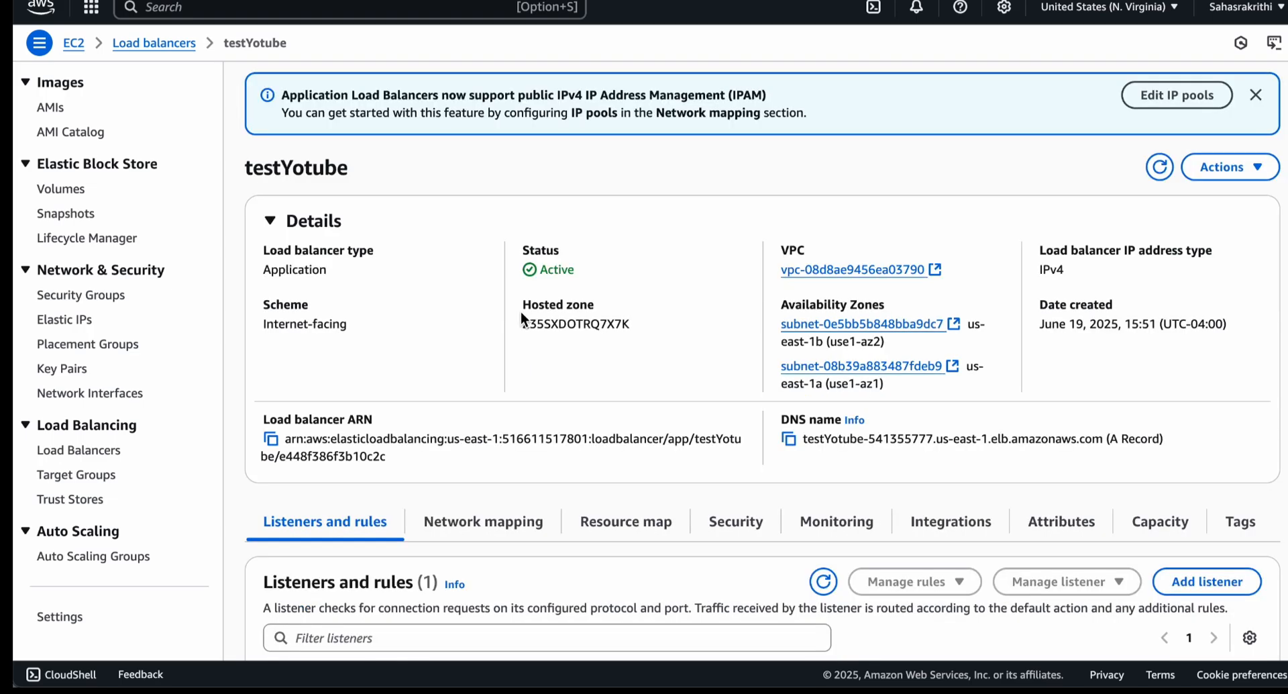
Examine the status and details of the testYotube load balancer, including its entry in the load balancers list.
scroll(520, 312, down, 2)
scroll(521, 312, up, 2)
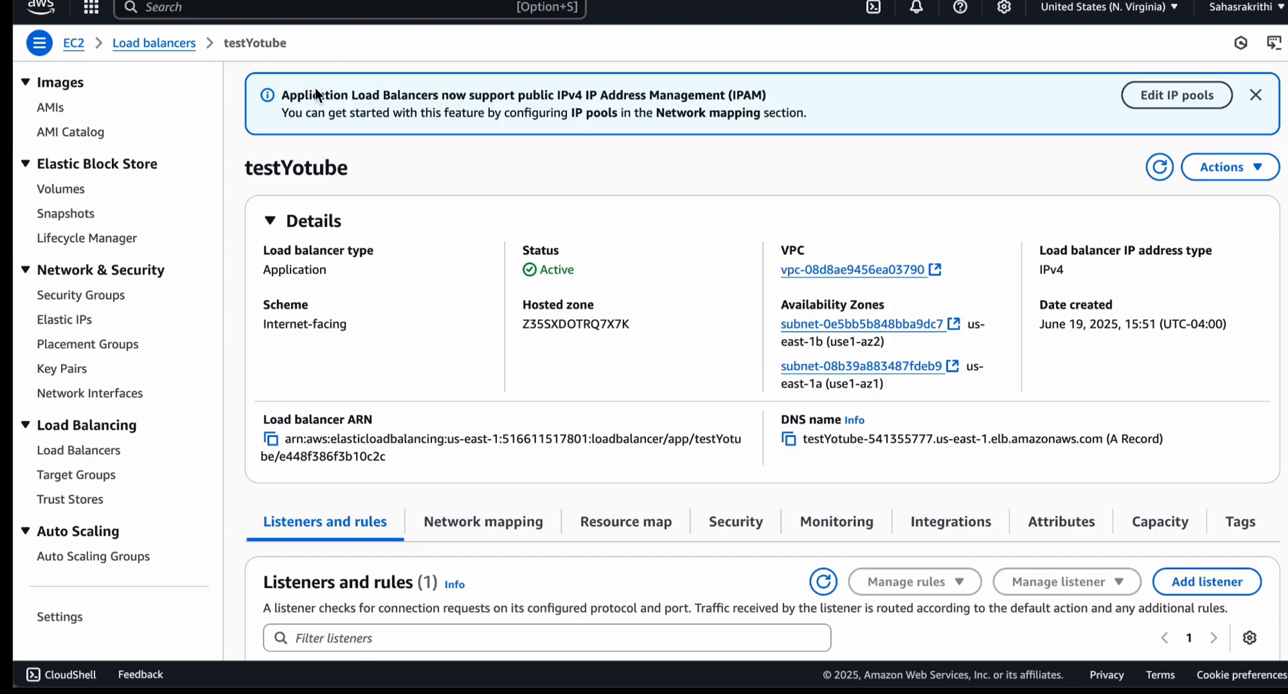
click(155, 44)
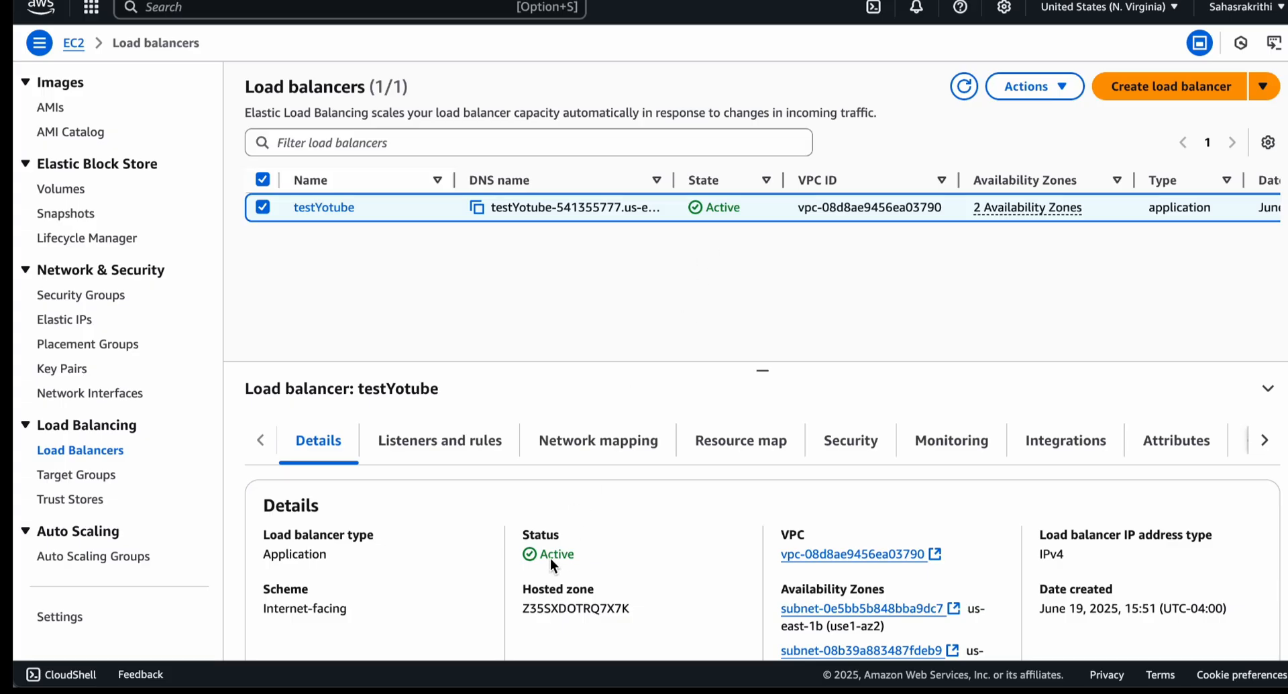
scroll(550, 559, down, 1)
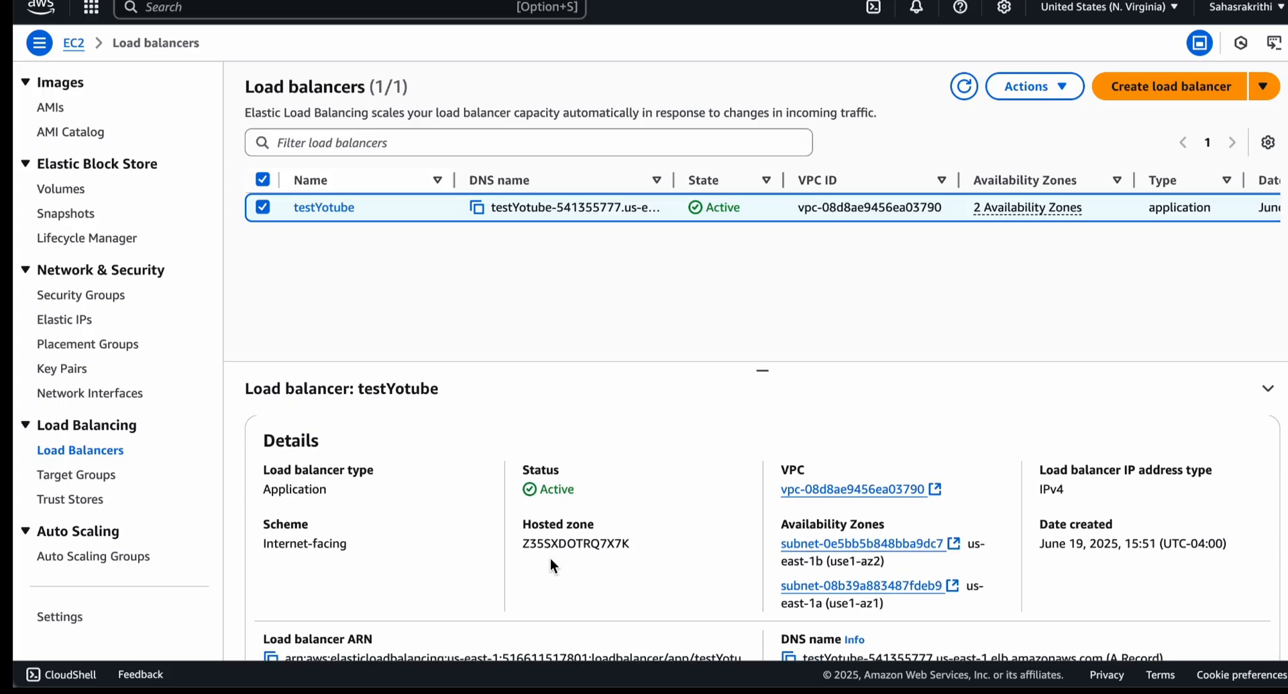
Open the target groups, select testyotube and examine the health of its targets.
click(91, 474)
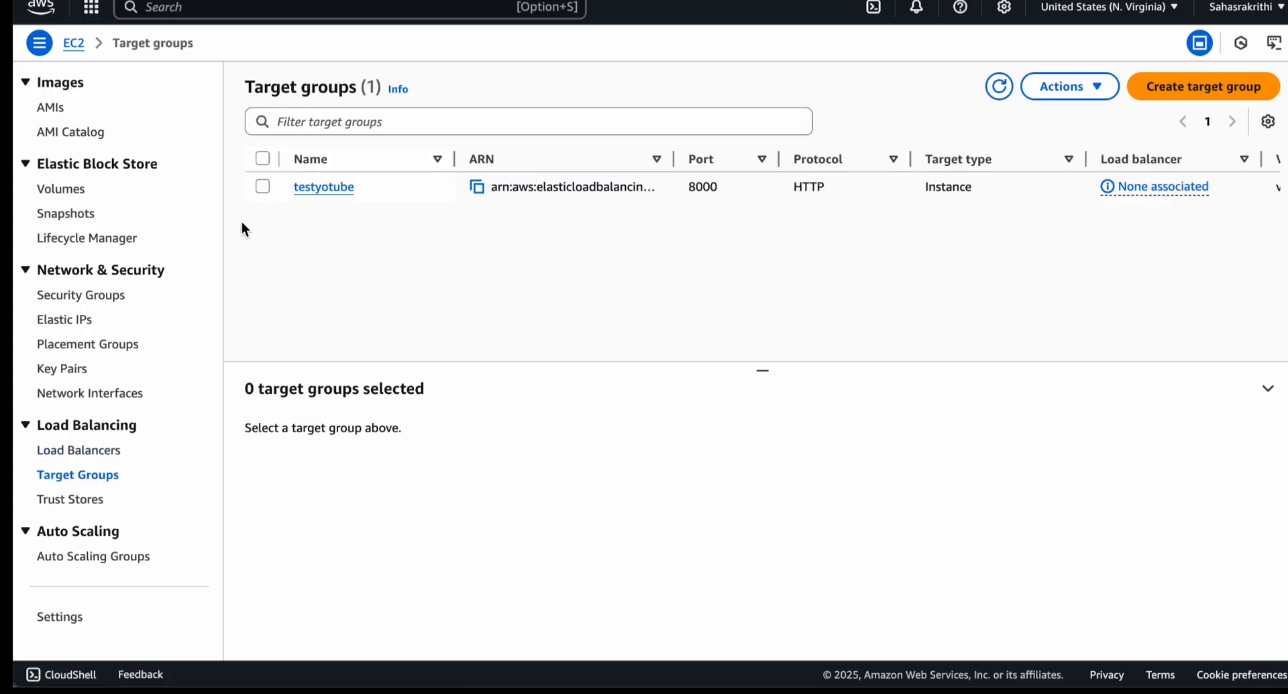
click(263, 187)
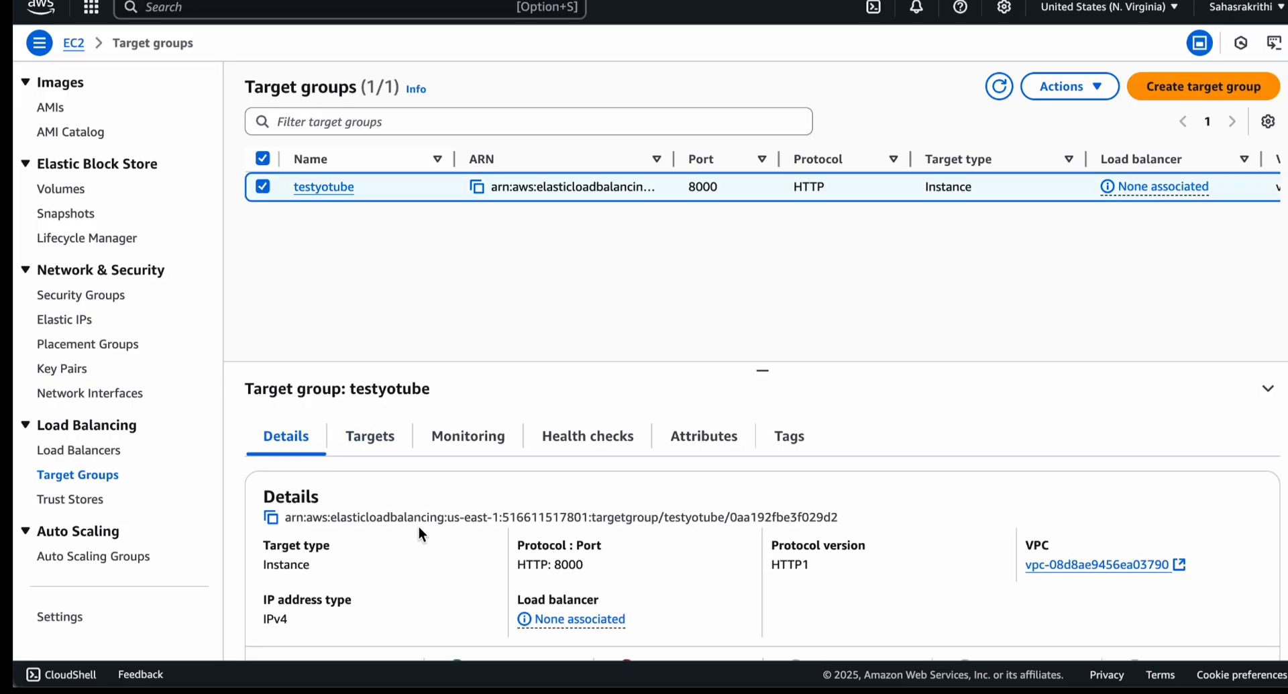
scroll(420, 534, down, 3)
scroll(430, 539, up, 1)
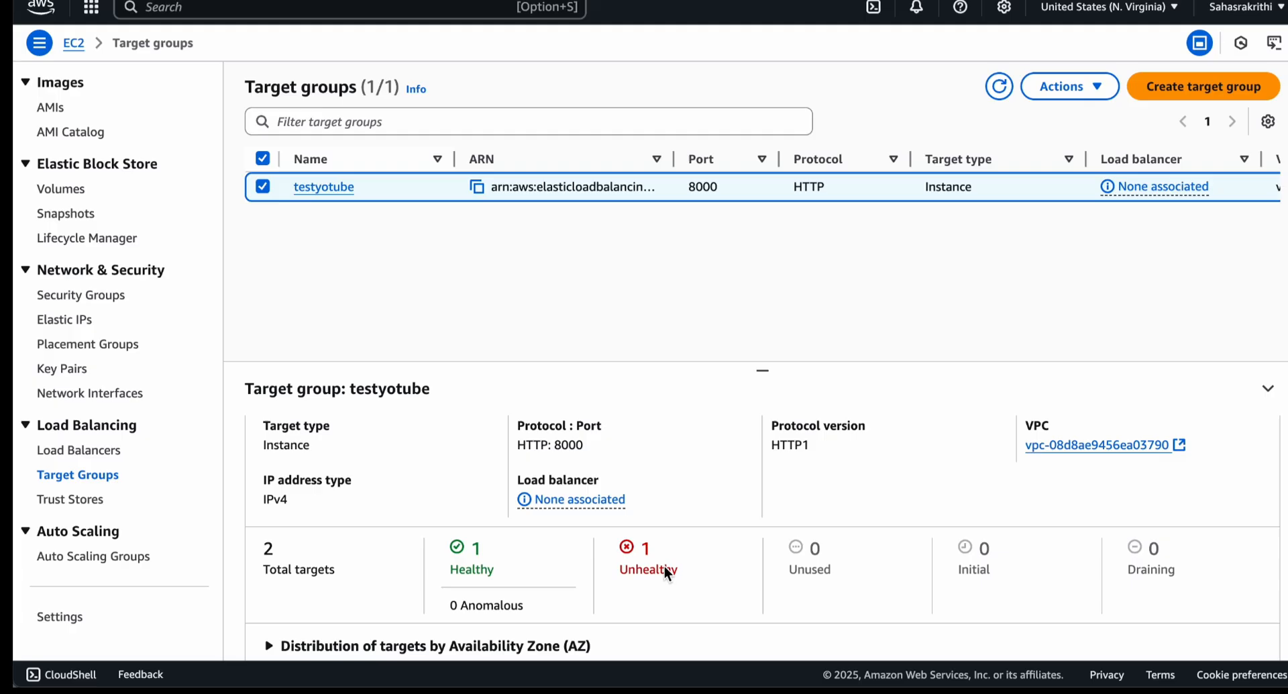
Switch to the test_youtube instance terminal and review the port 8000 Python HTTP server's request log.
scroll(762, 524, up, 2)
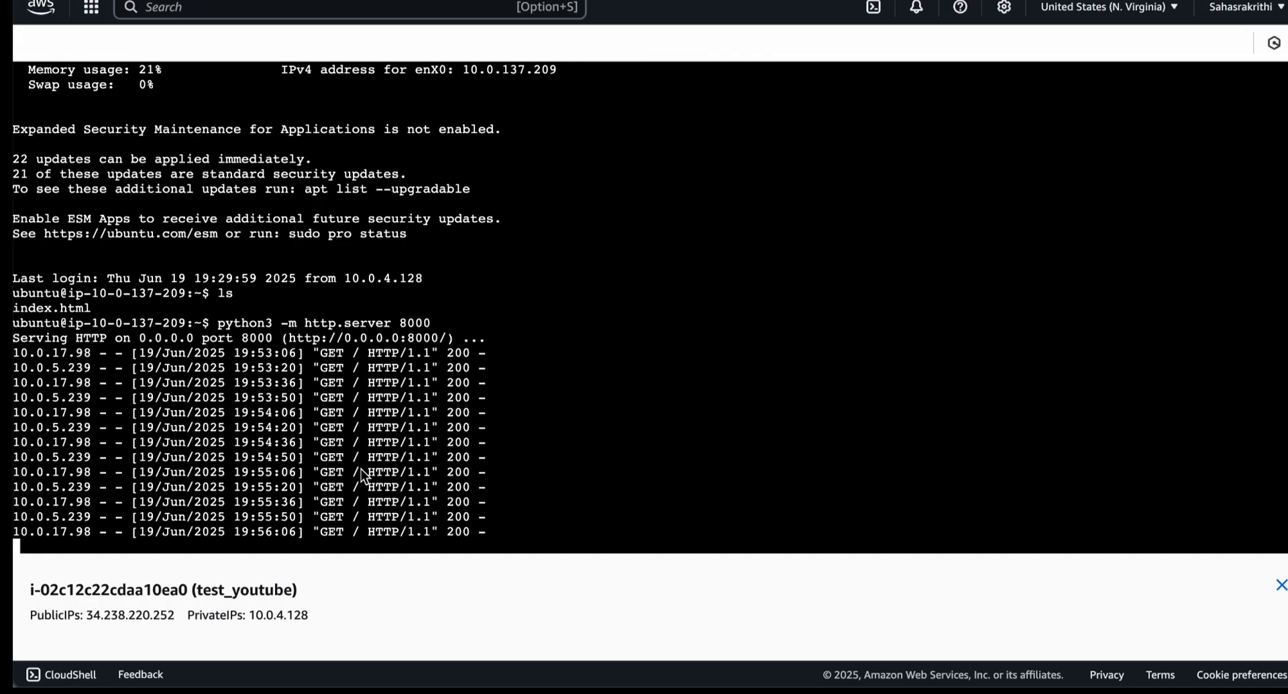
scroll(345, 443, up, 1)
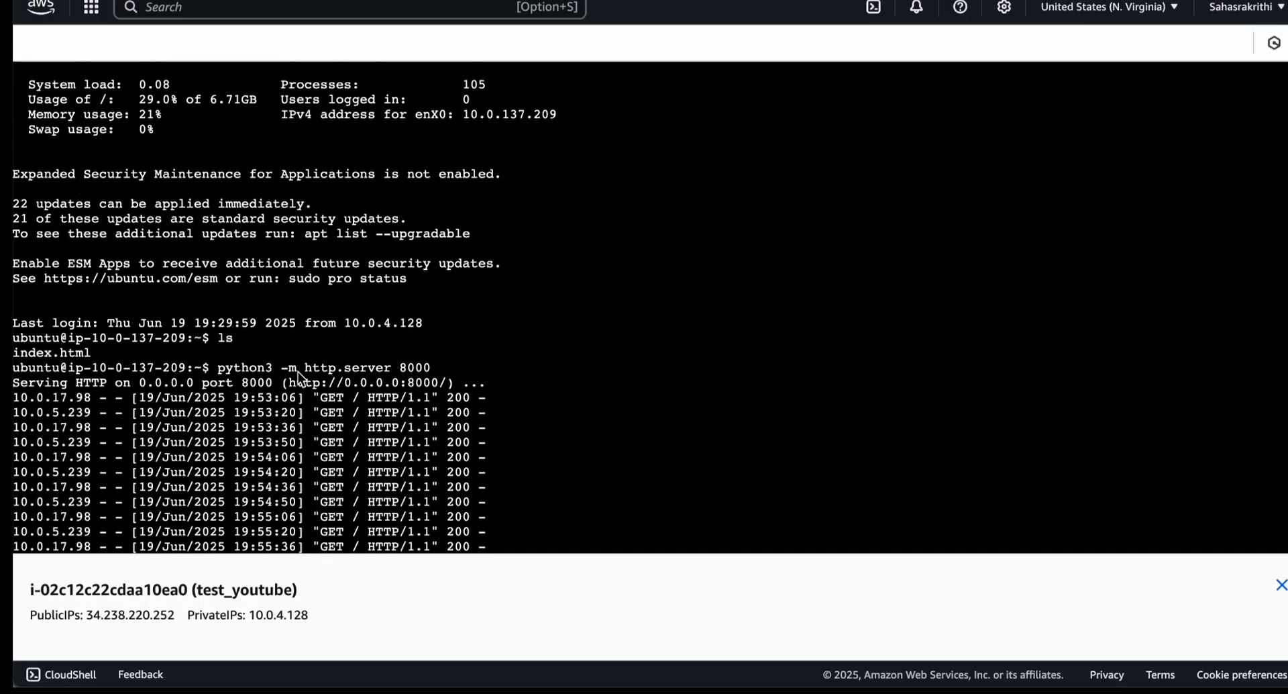